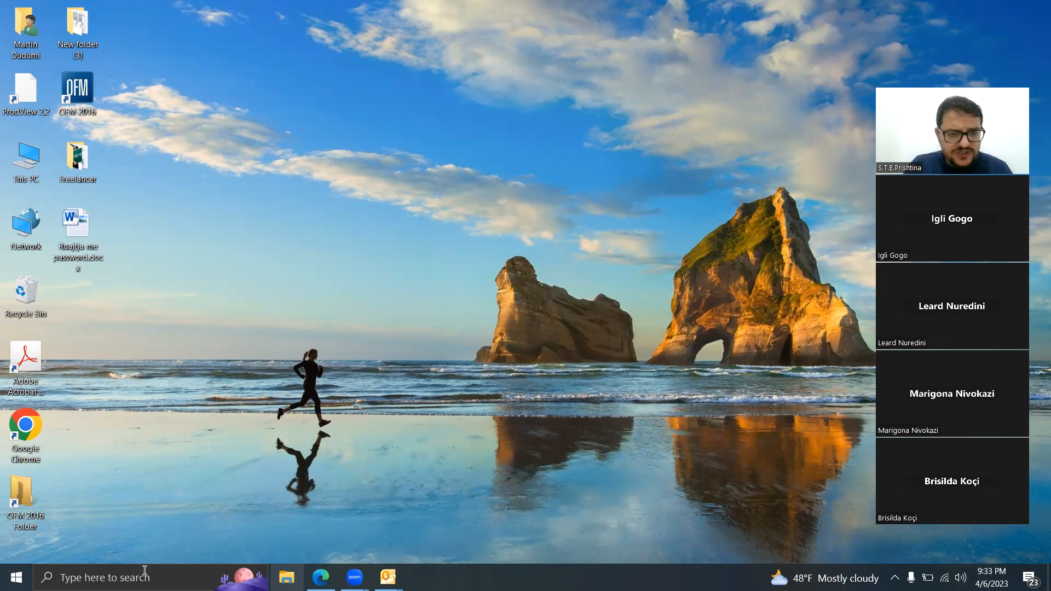
Step: Find Microsoft Word on the computer and launch it with a blank document
{"action": "left_click", "coordinate": [152, 576]}
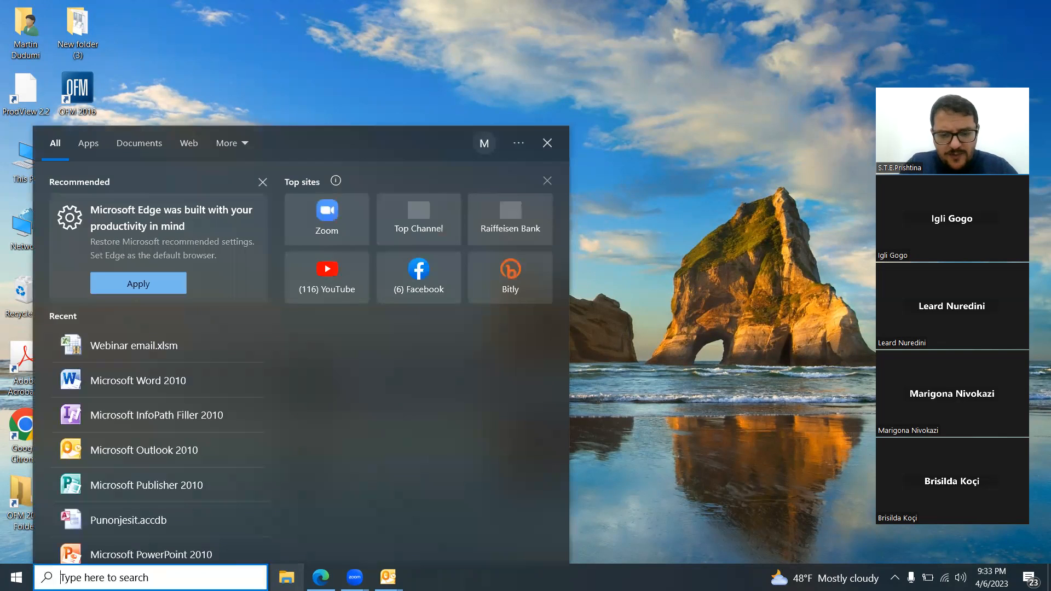
{"action": "type", "text": "word"}
{"action": "key", "text": "Return"}
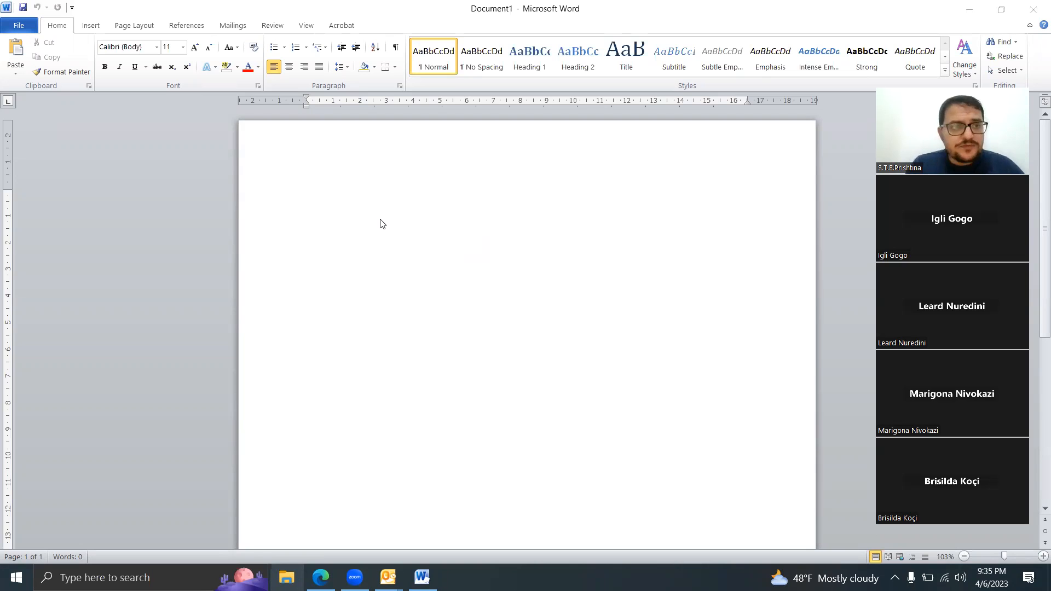
Step: Set the AutoRecover save interval in Word's options for saving documents to 2 minutes
{"action": "left_click", "coordinate": [21, 23]}
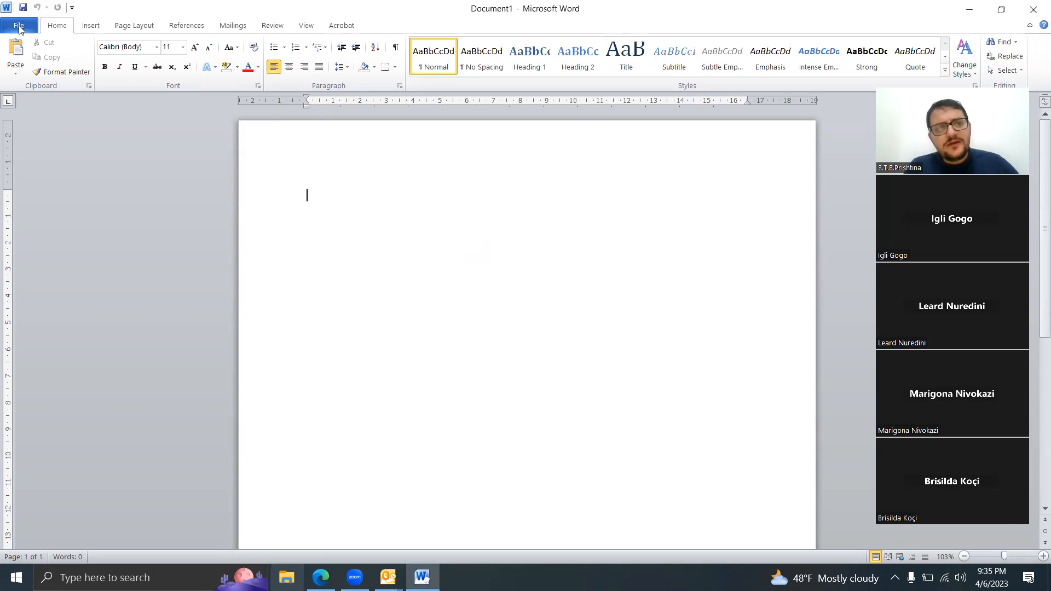
{"action": "left_click", "coordinate": [20, 26]}
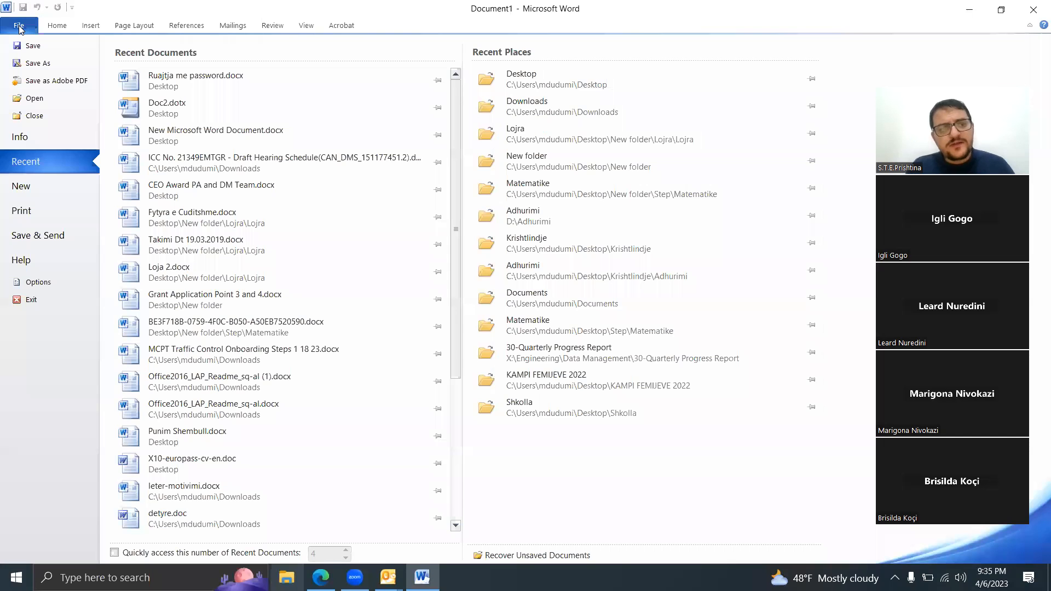
{"action": "left_click", "coordinate": [38, 282]}
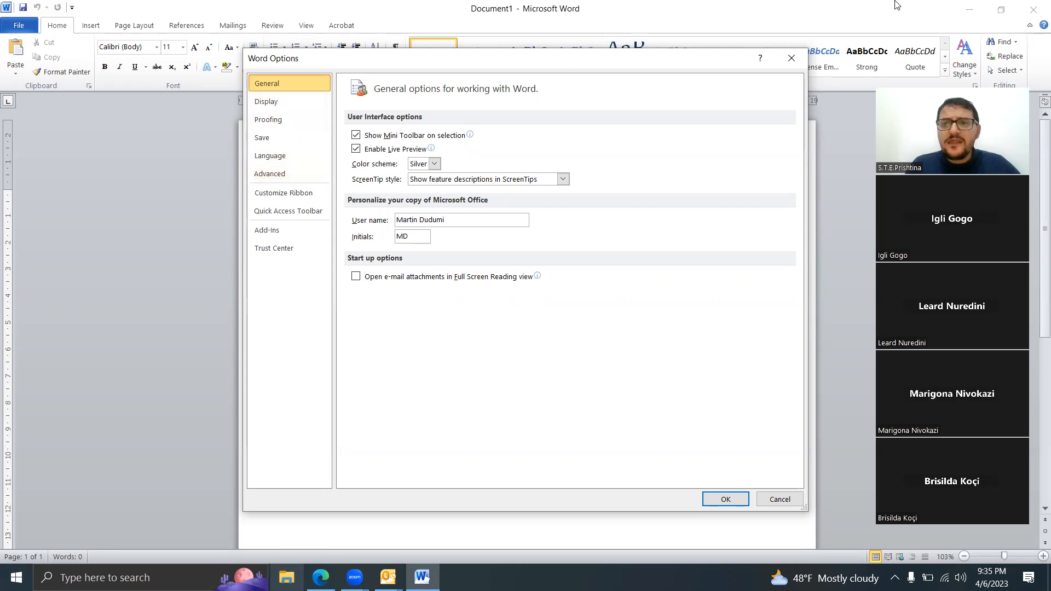
{"action": "left_click", "coordinate": [854, 15]}
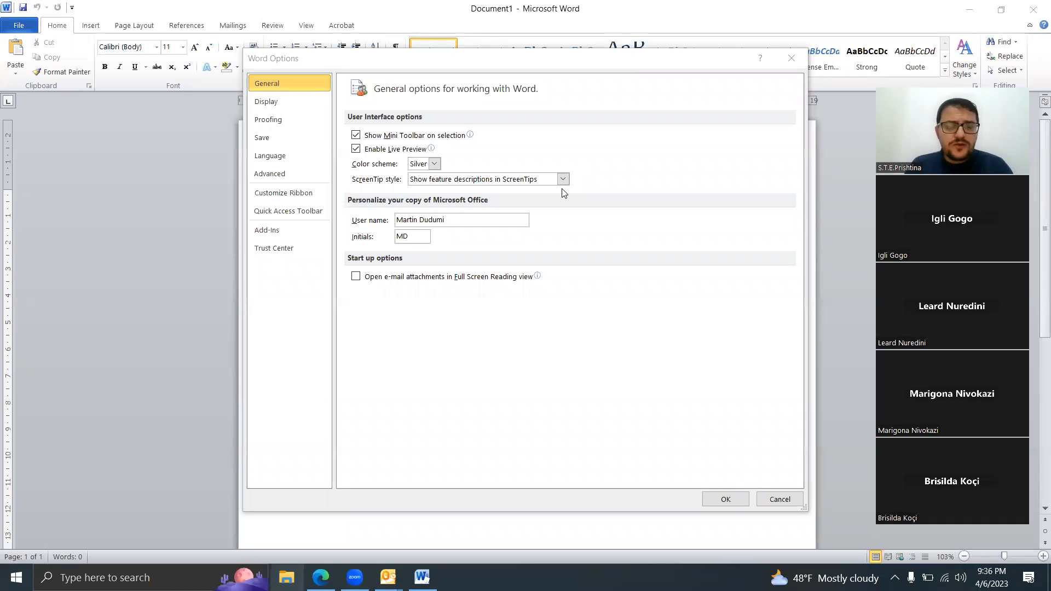
{"action": "left_click", "coordinate": [285, 134]}
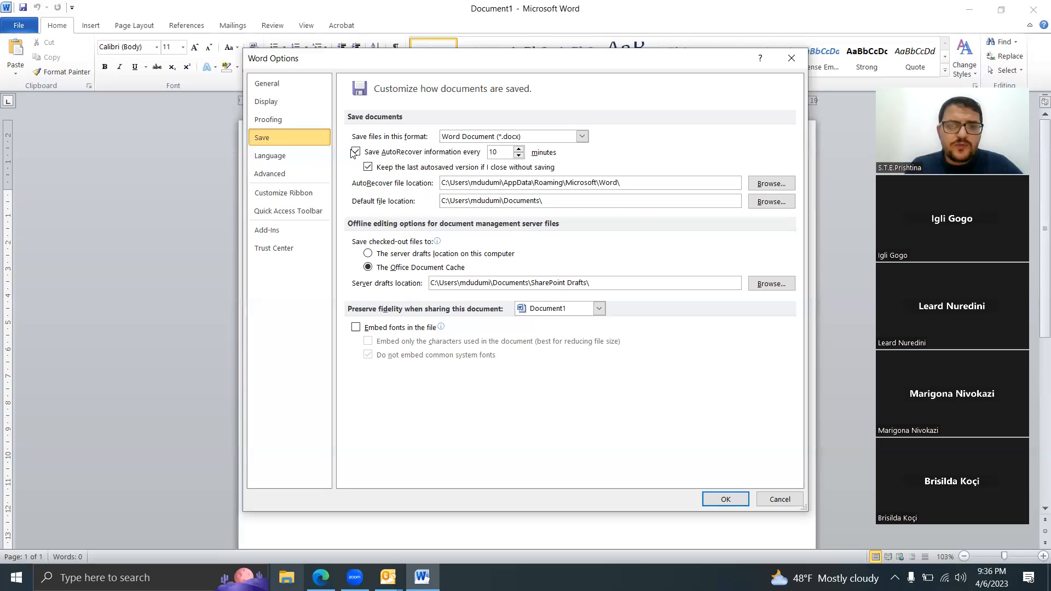
{"action": "left_click", "coordinate": [508, 156]}
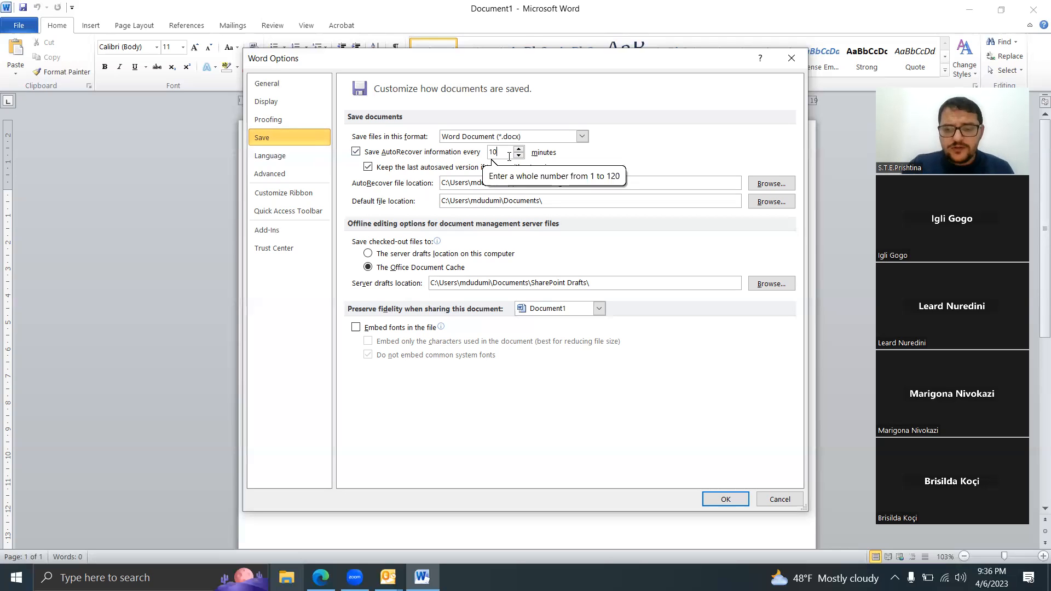
{"action": "key", "text": "BackSpace"}
{"action": "key", "text": "BackSpace"}
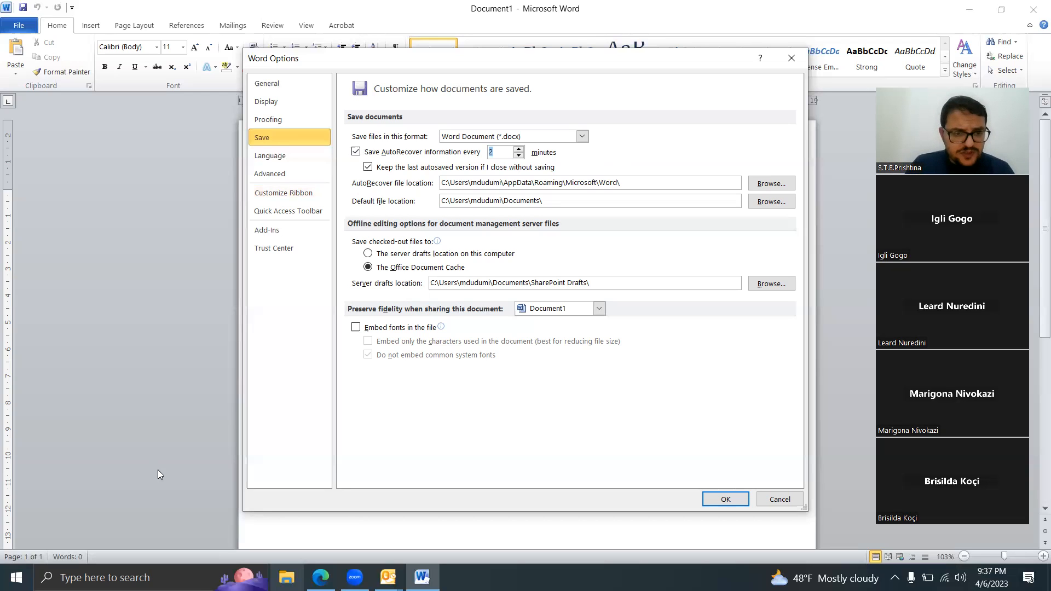
Step: Switch to Excel, examine the AutoRecover settings in its workbook save options, and close the program
{"action": "left_click", "coordinate": [126, 578]}
{"action": "type", "text": "excel"}
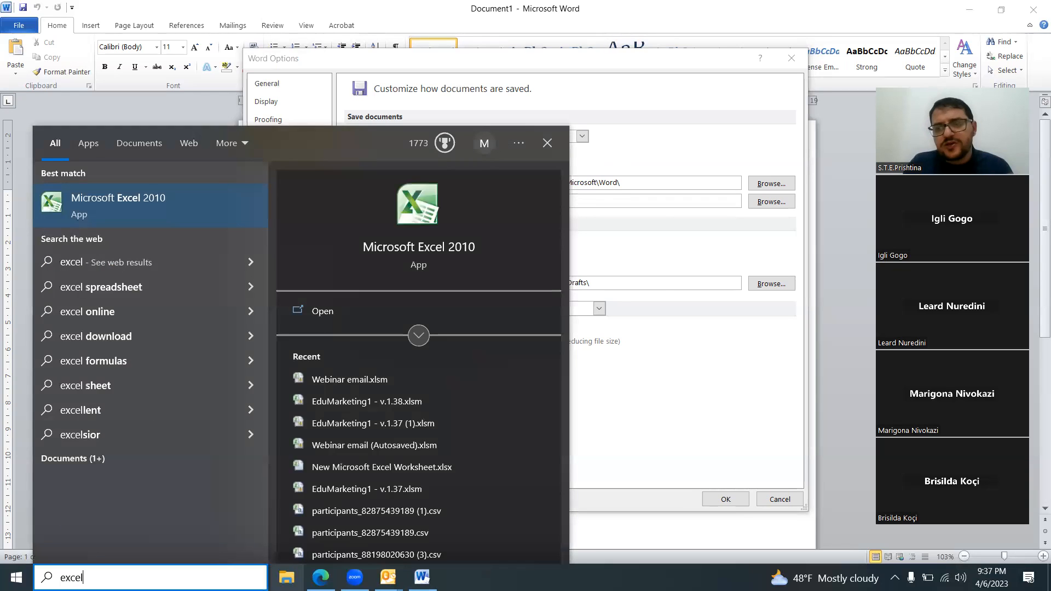
{"action": "key", "text": "Return"}
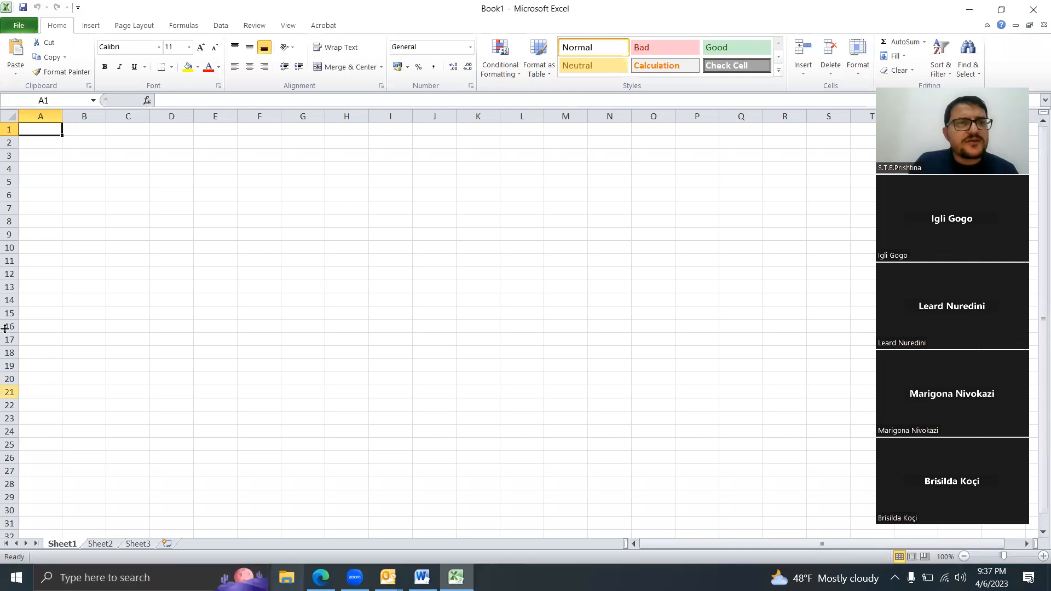
{"action": "left_click", "coordinate": [20, 26]}
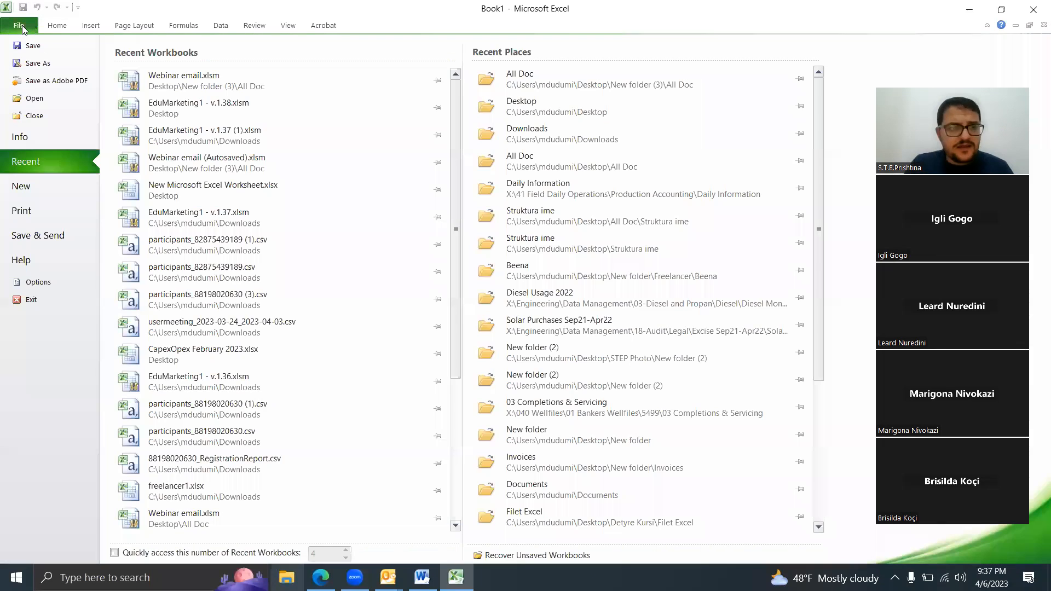
{"action": "left_click", "coordinate": [38, 282]}
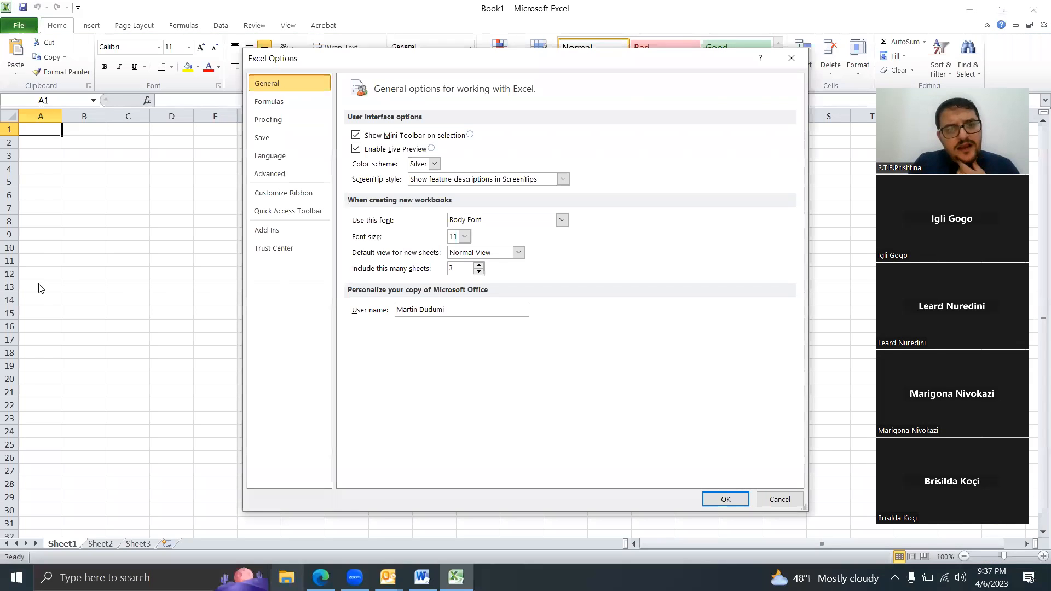
{"action": "left_click", "coordinate": [269, 138]}
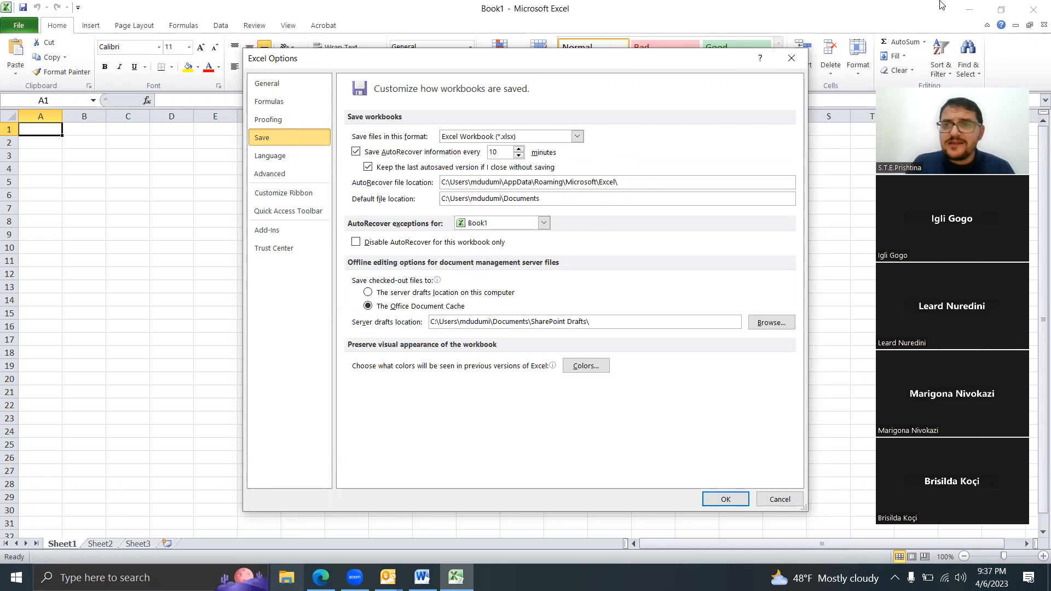
{"action": "left_click", "coordinate": [791, 59]}
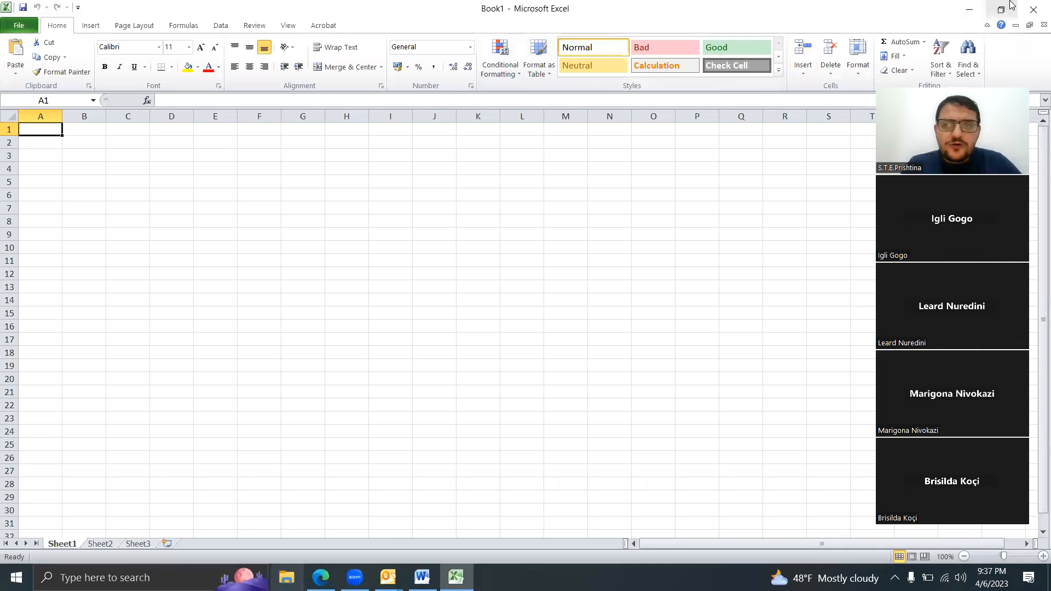
{"action": "left_click", "coordinate": [1034, 9]}
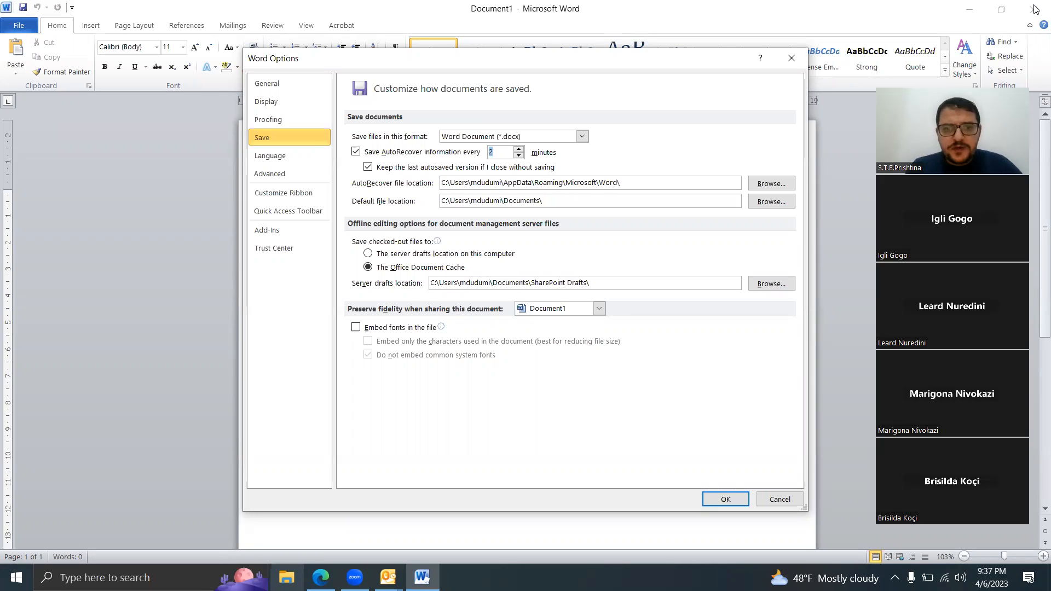
Step: Create a folder named Autorecover on the Desktop and choose it as Word's AutoRecover file location
{"action": "left_click", "coordinate": [468, 183]}
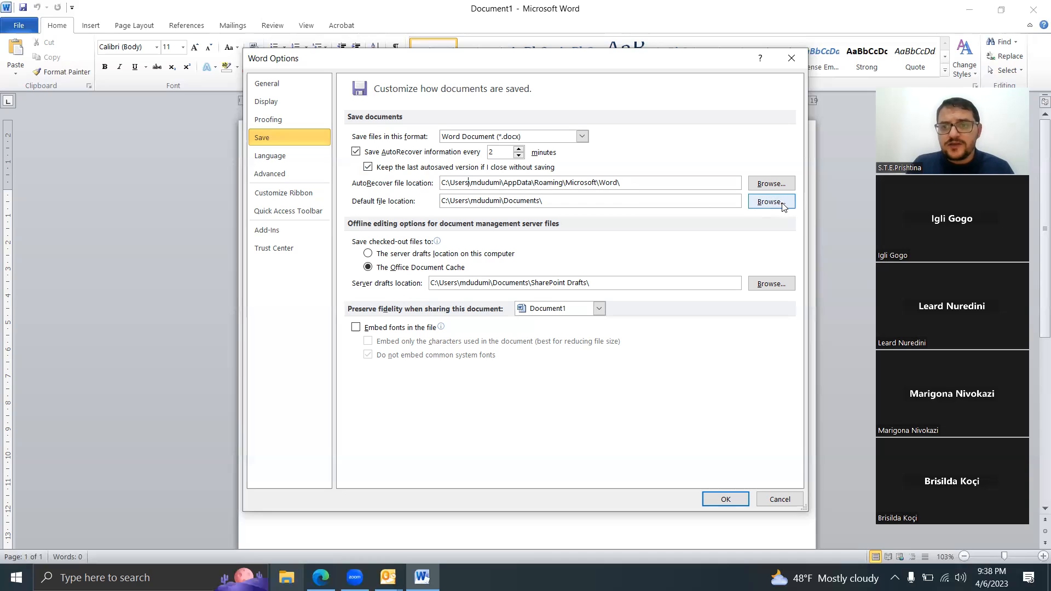
{"action": "left_click", "coordinate": [776, 186]}
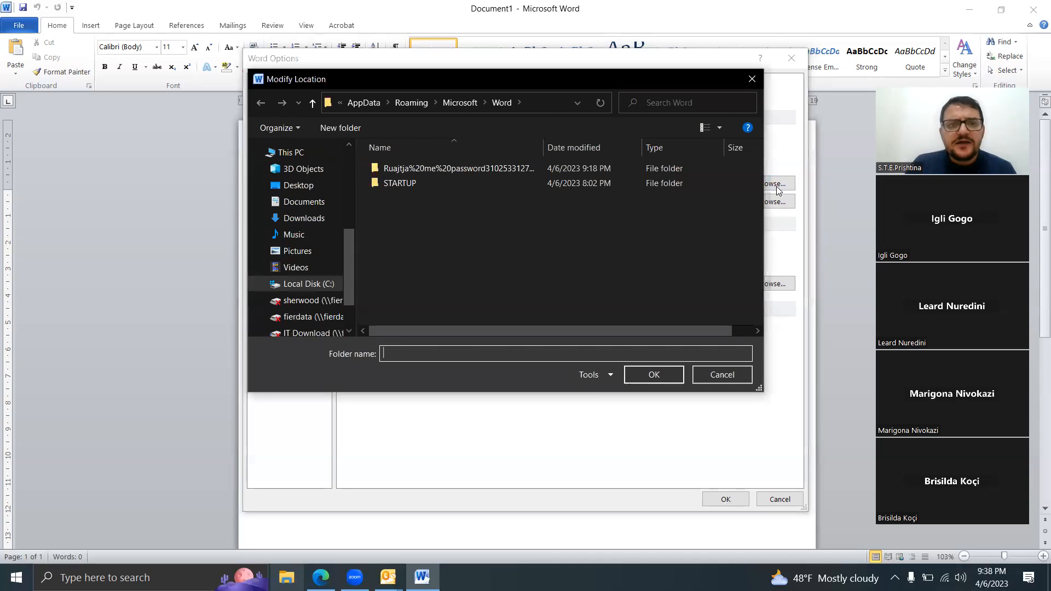
{"action": "left_click", "coordinate": [301, 187]}
{"action": "right_click", "coordinate": [499, 239]}
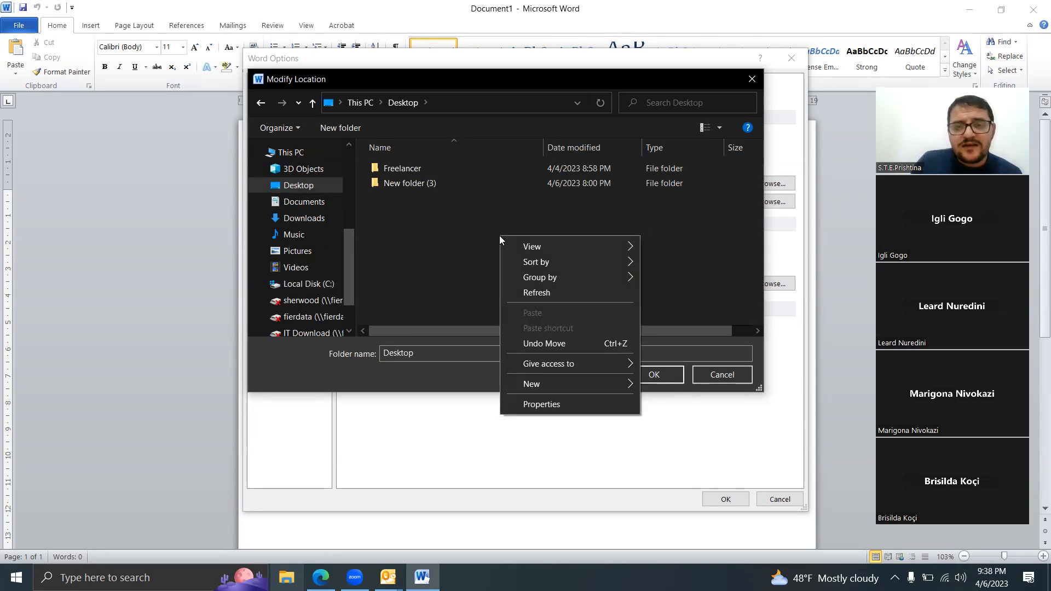
{"action": "left_click", "coordinate": [469, 231]}
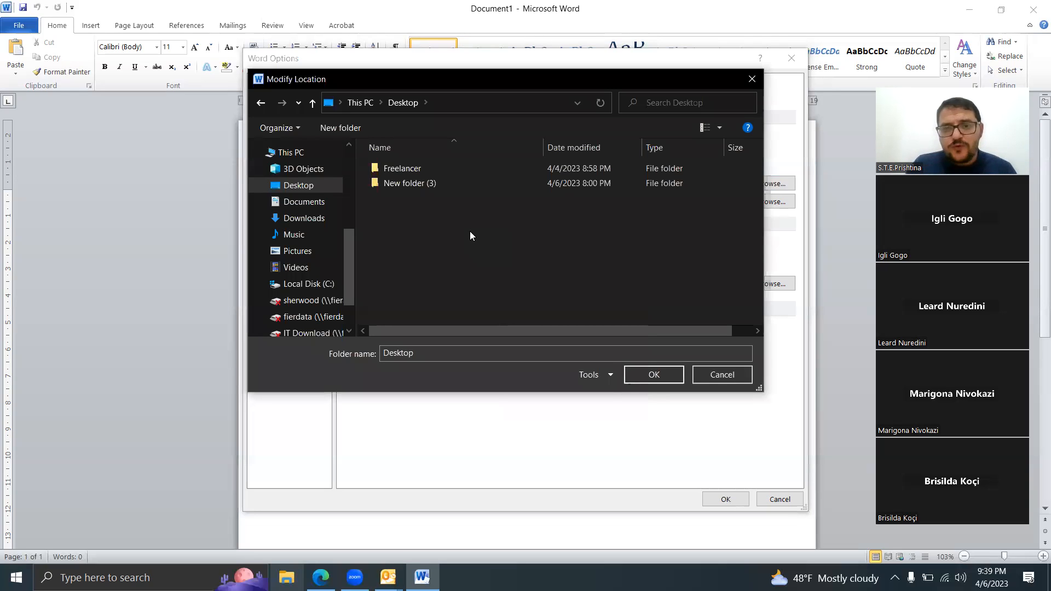
{"action": "right_click", "coordinate": [469, 236]}
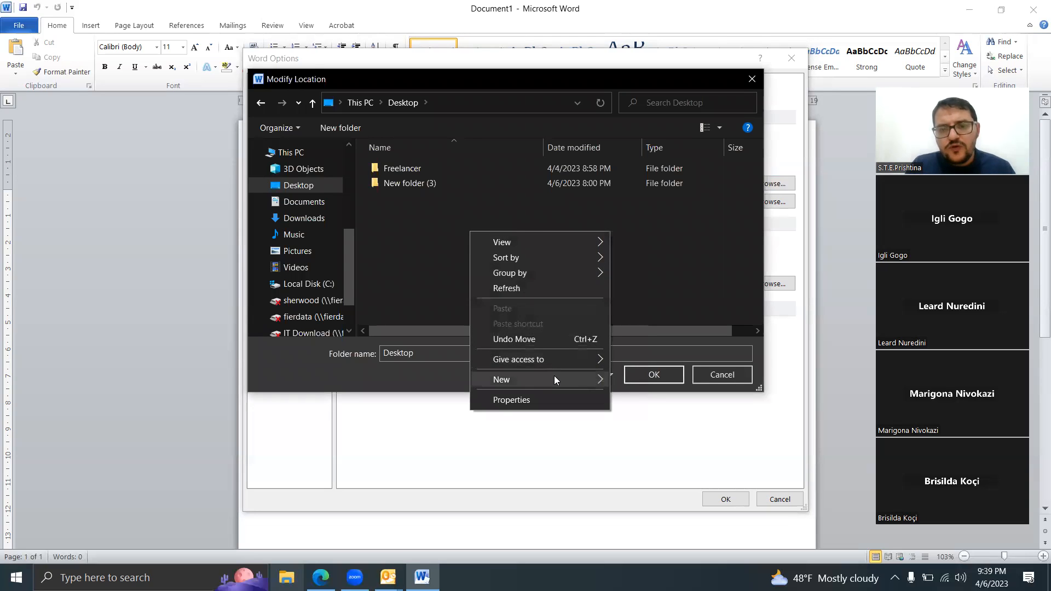
{"action": "mouse_move", "coordinate": [562, 378]}
{"action": "left_click", "coordinate": [632, 380]}
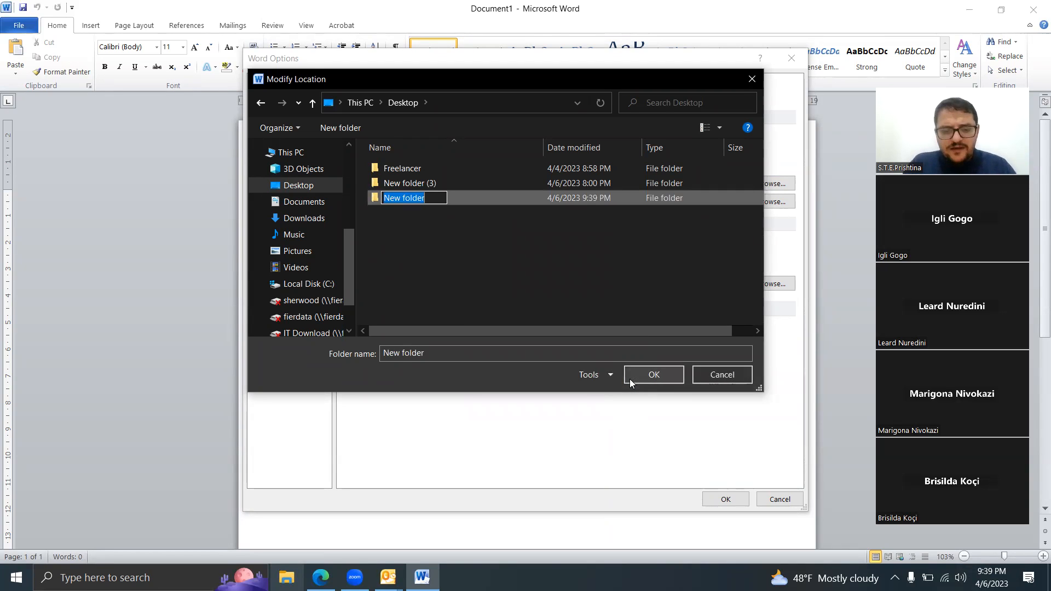
{"action": "type", "text": "Autorecover"}
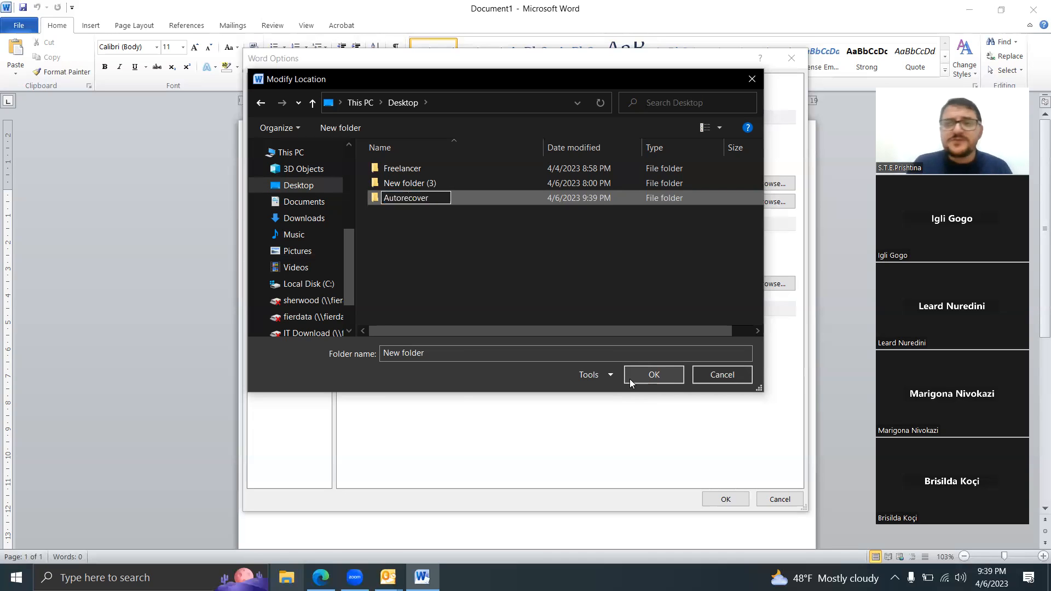
{"action": "key", "text": "Return"}
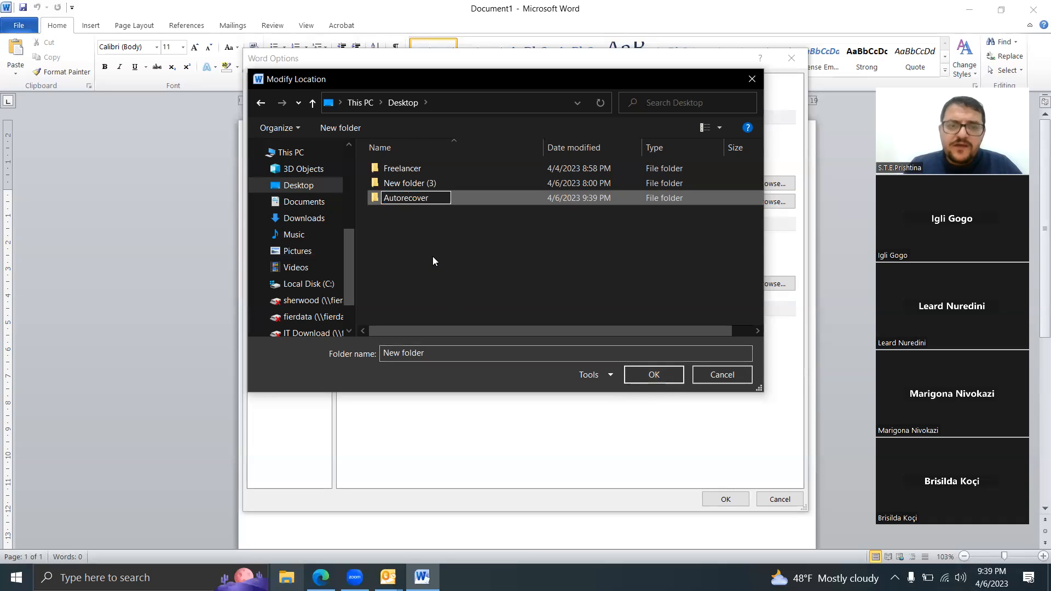
{"action": "double_click", "coordinate": [402, 199]}
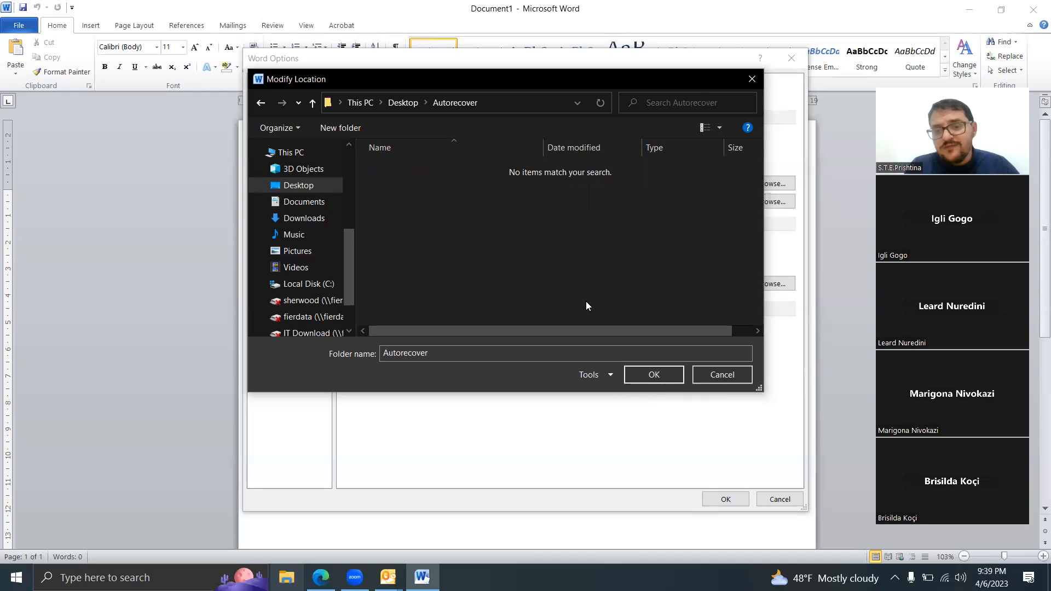
{"action": "left_click", "coordinate": [667, 375]}
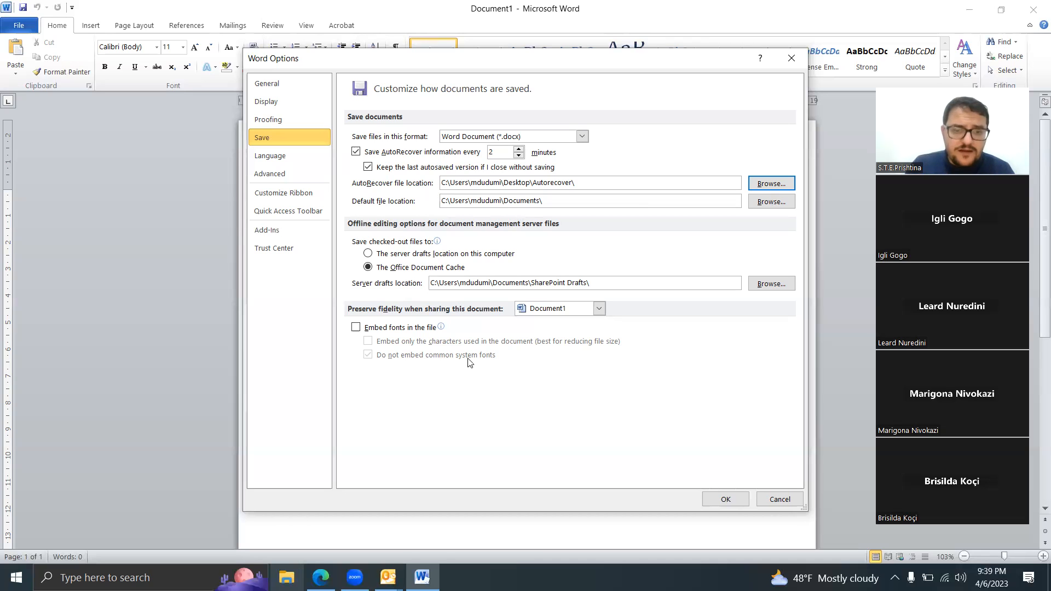
{"action": "left_click", "coordinate": [287, 569]}
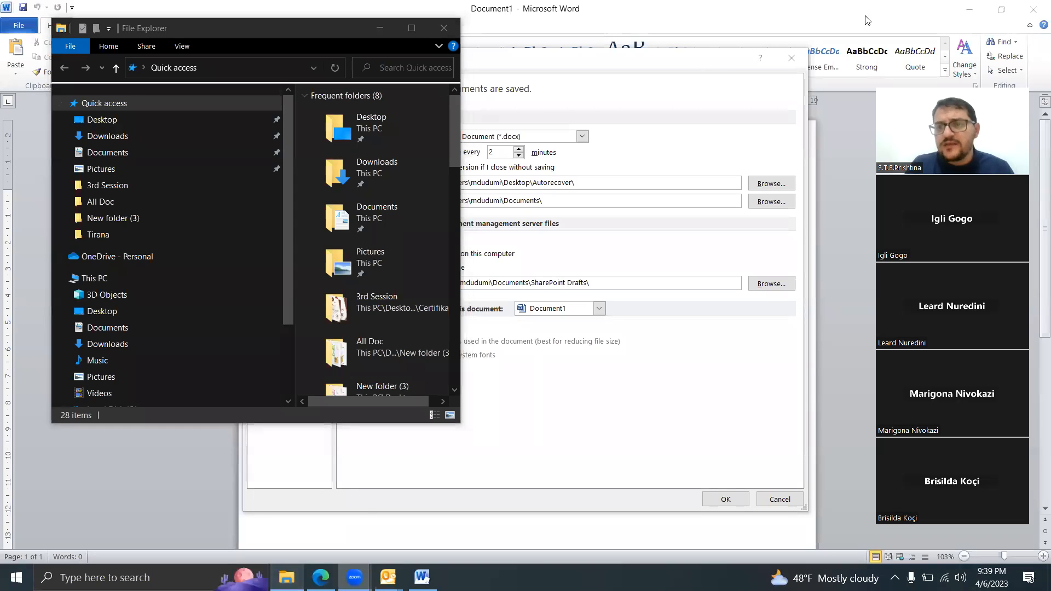
{"action": "left_click", "coordinate": [575, 422]}
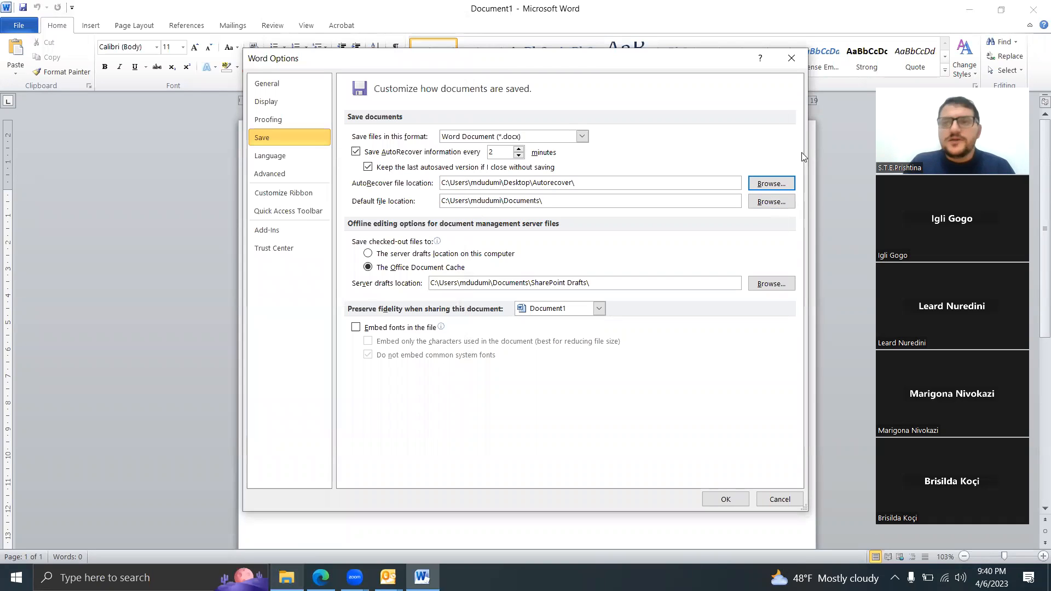
{"action": "left_click", "coordinate": [865, 9]}
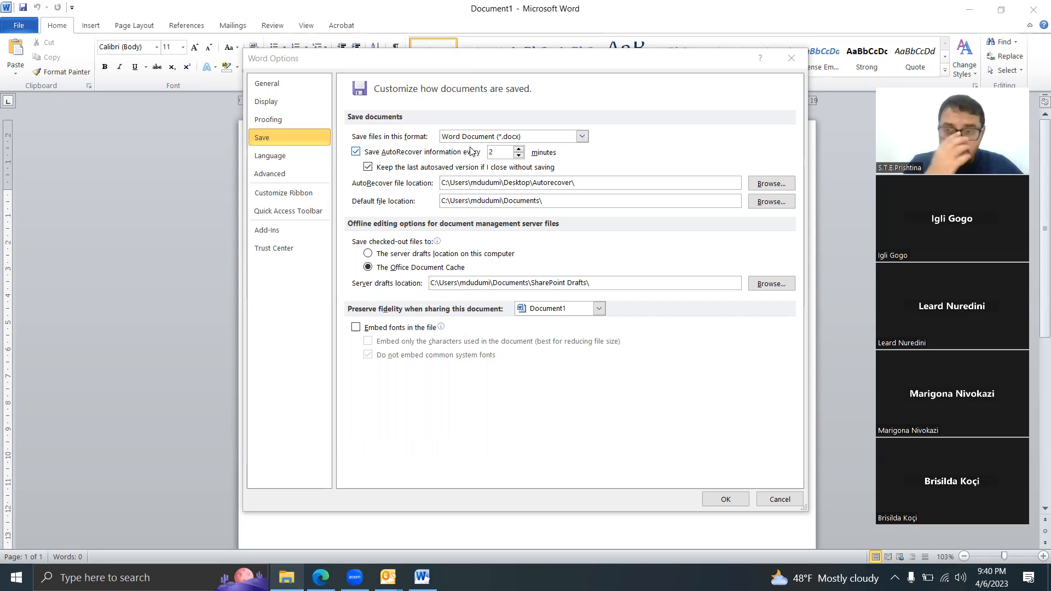
Step: Examine the file formats available as the default for saving documents and dismiss the Word options
{"action": "left_click", "coordinate": [525, 138]}
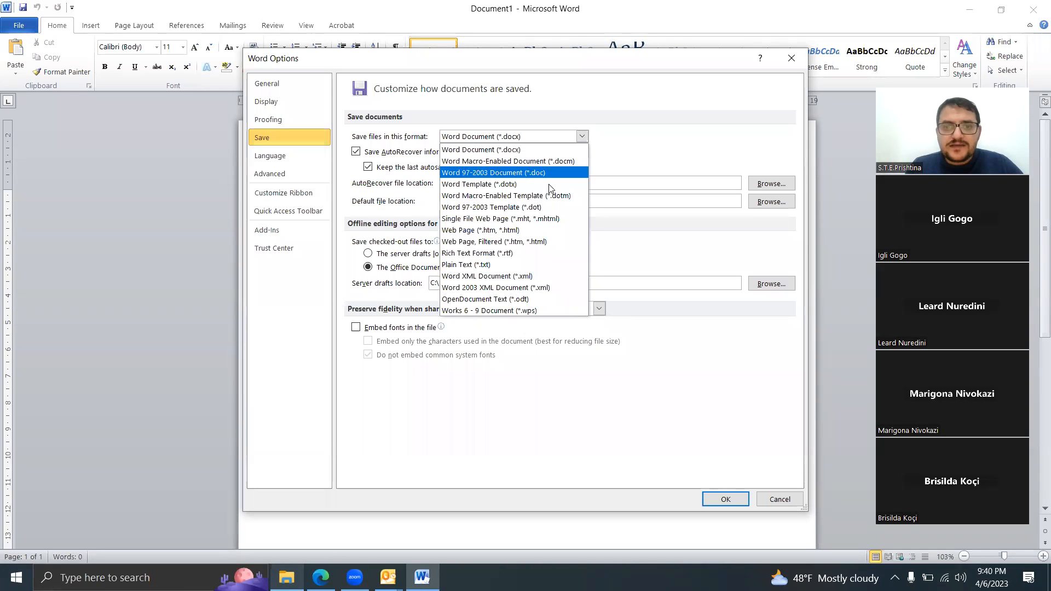
{"action": "left_click", "coordinate": [616, 136]}
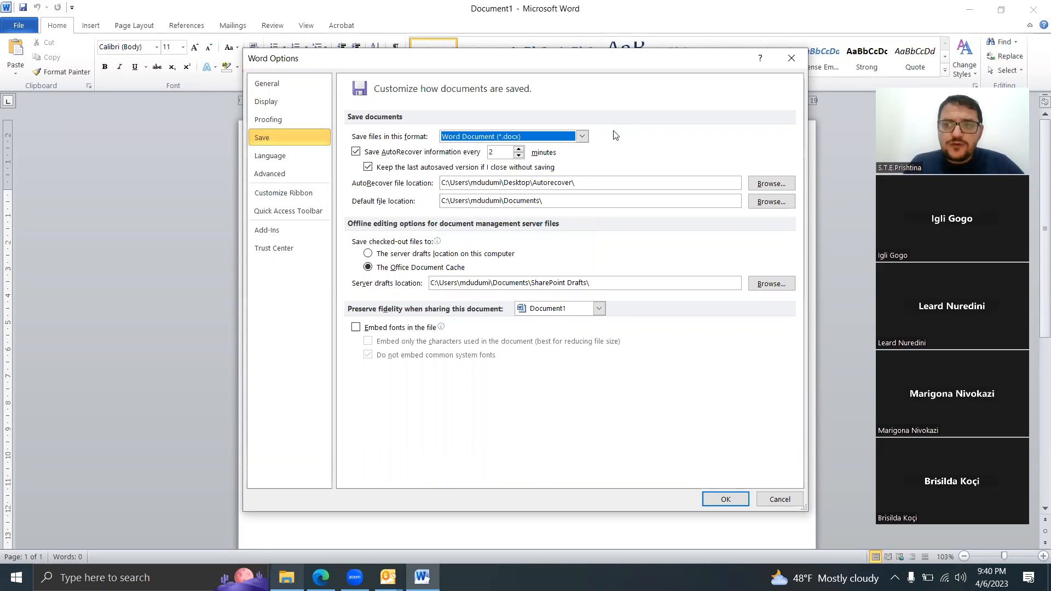
{"action": "left_click", "coordinate": [792, 58]}
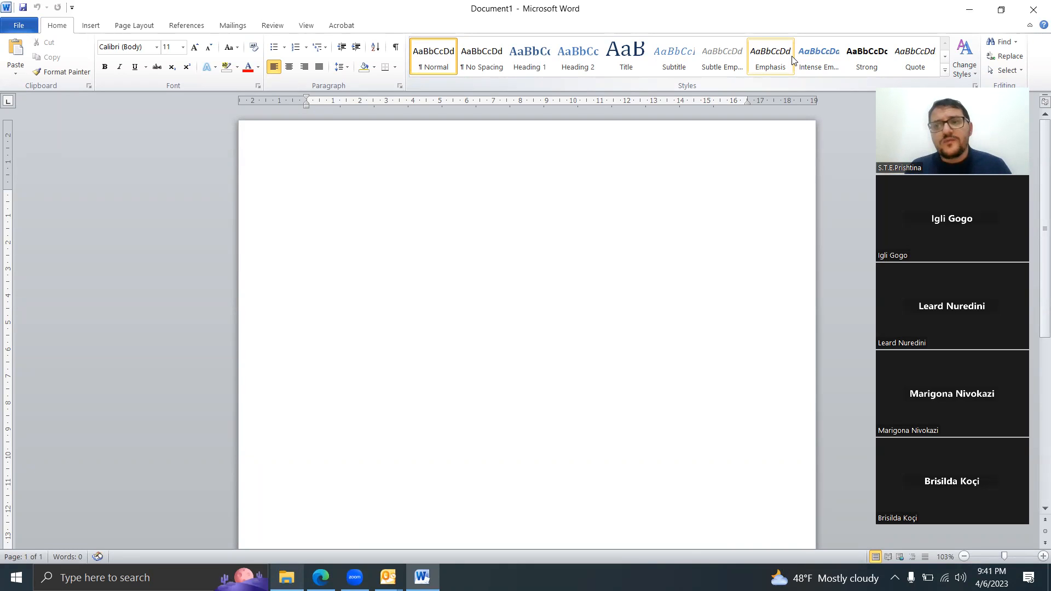
{"action": "left_click", "coordinate": [862, 40]}
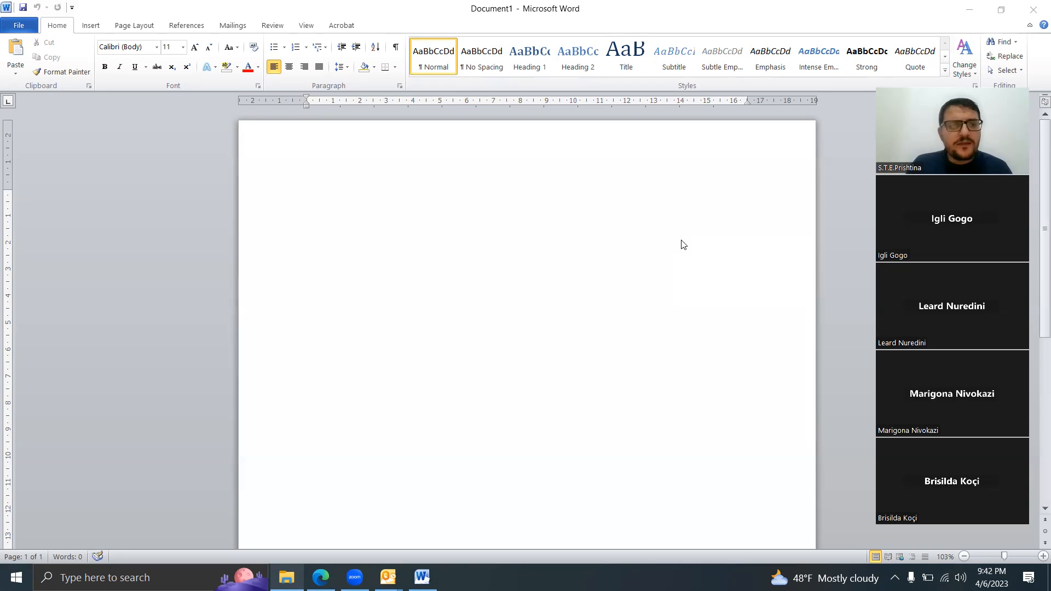
Step: Start saving the blank document under a chosen name, with the Desktop as location and Test 1 as the file name
{"action": "left_click", "coordinate": [12, 29]}
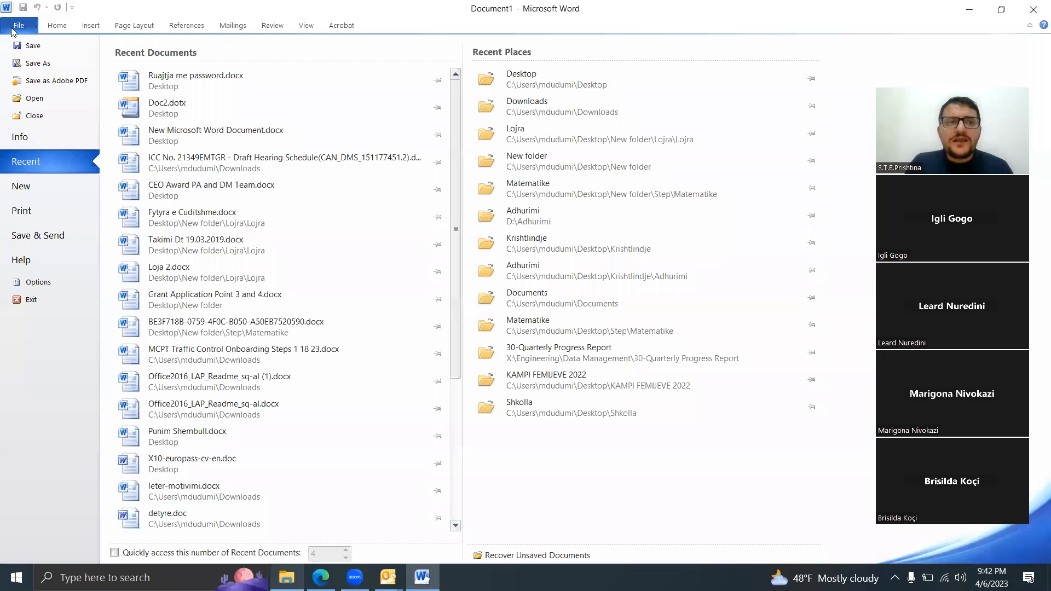
{"action": "left_click", "coordinate": [37, 65]}
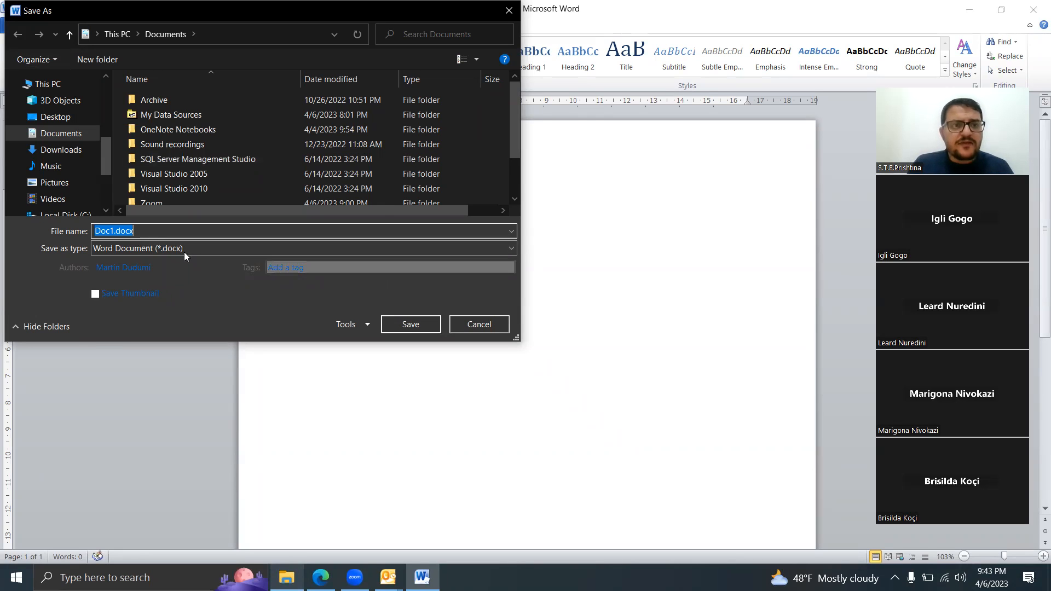
{"action": "left_click", "coordinate": [157, 228]}
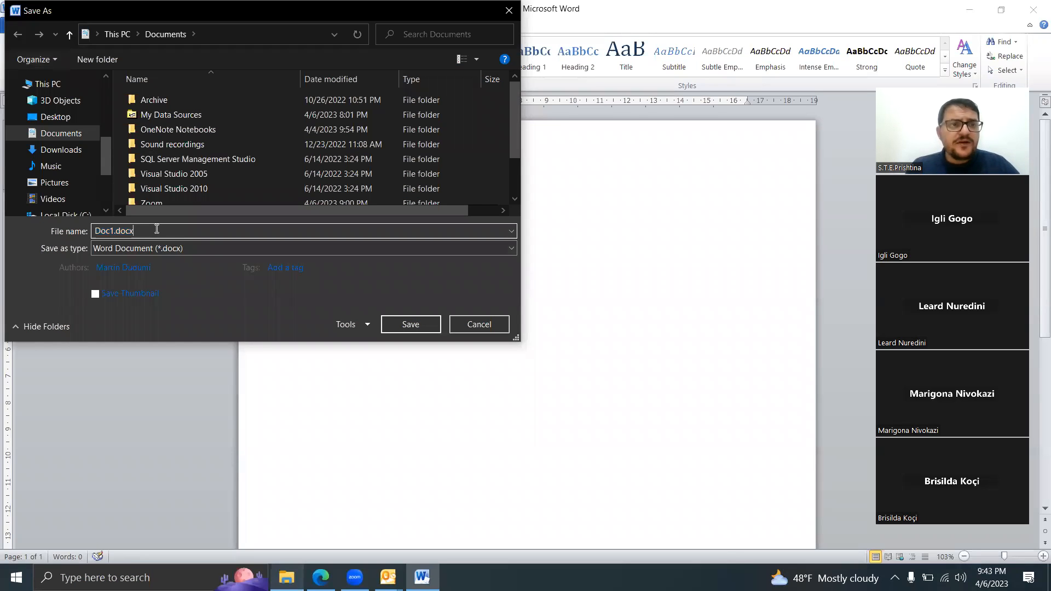
{"action": "left_click", "coordinate": [61, 125]}
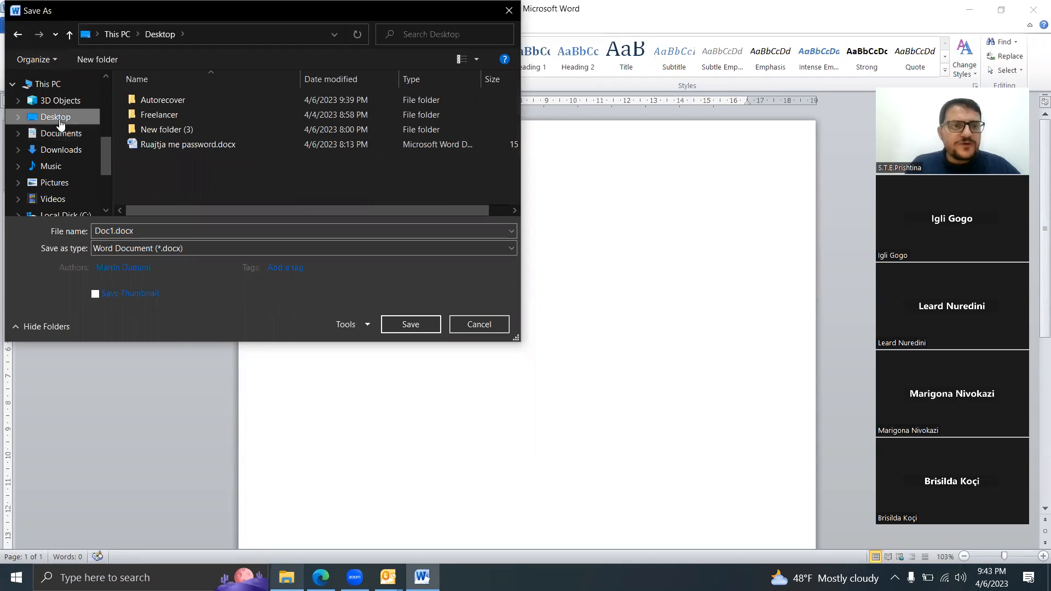
{"action": "left_click", "coordinate": [135, 232]}
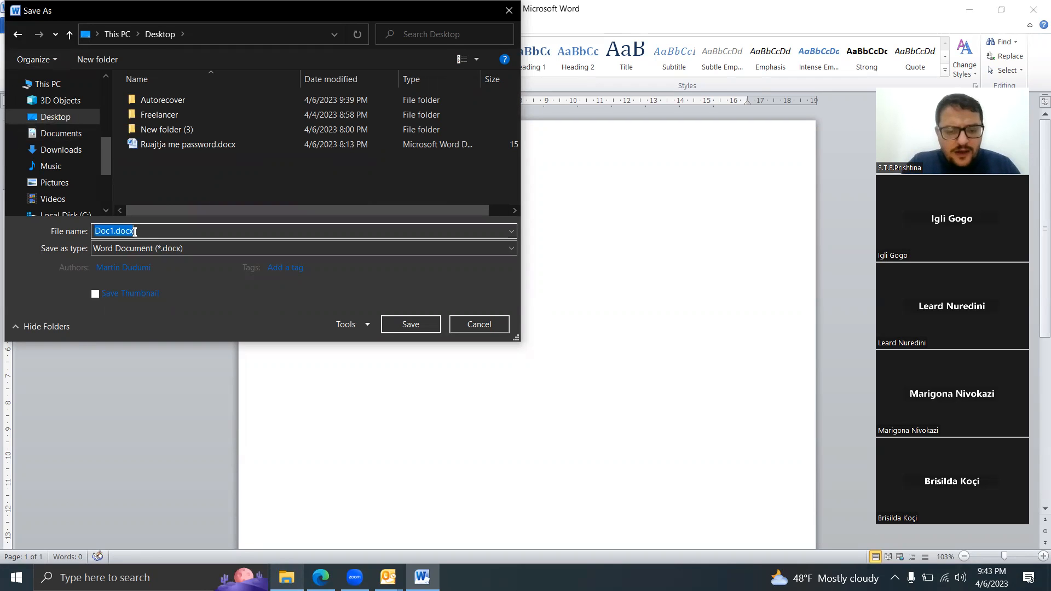
{"action": "type", "text": "Test 1"}
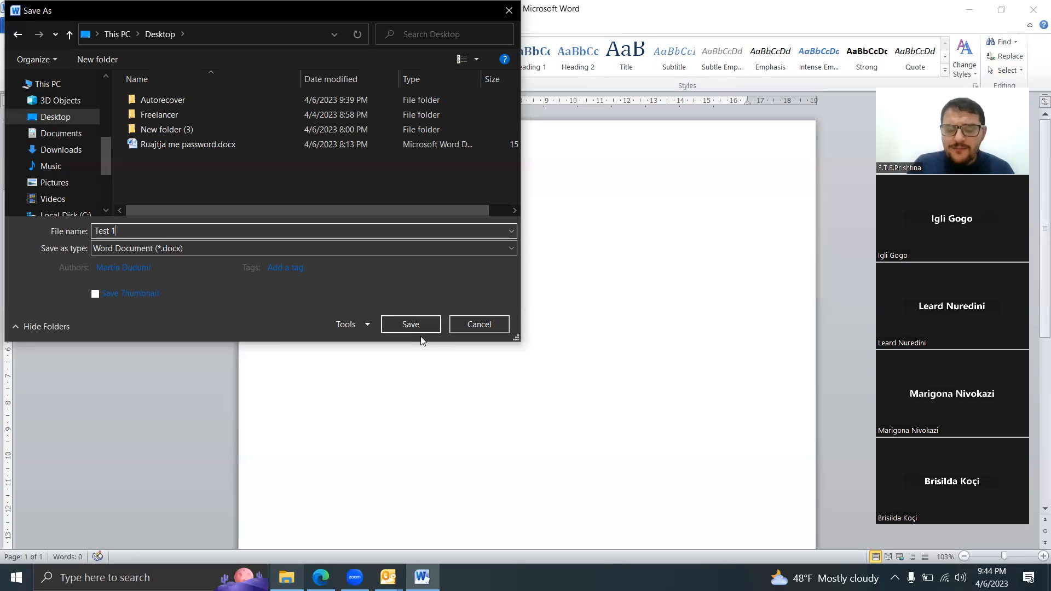
Step: Examine the save options reachable while saving the document and dismiss them without changes
{"action": "left_click", "coordinate": [360, 327]}
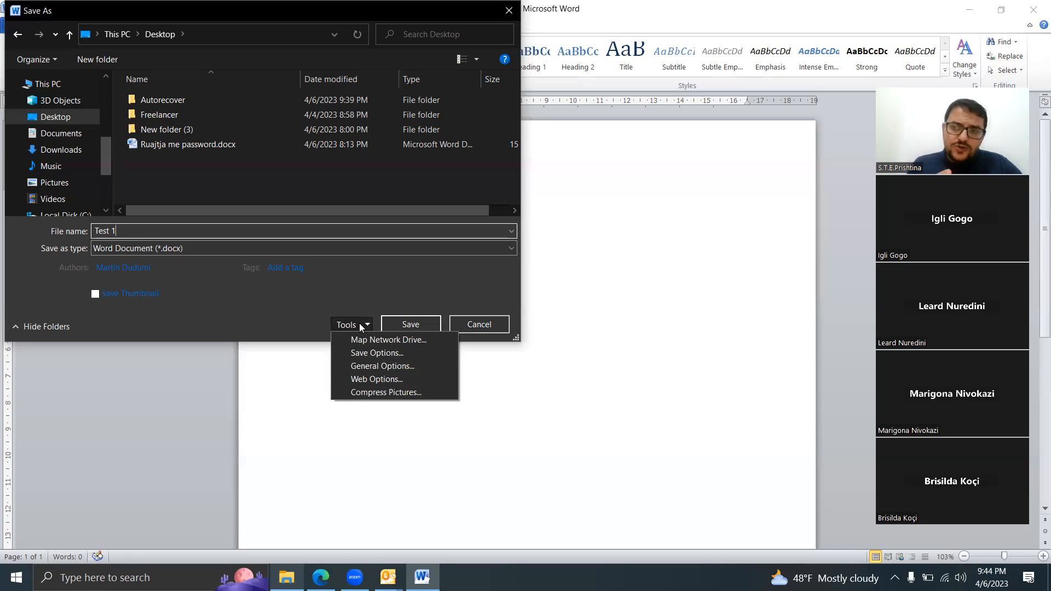
{"action": "left_click", "coordinate": [376, 354]}
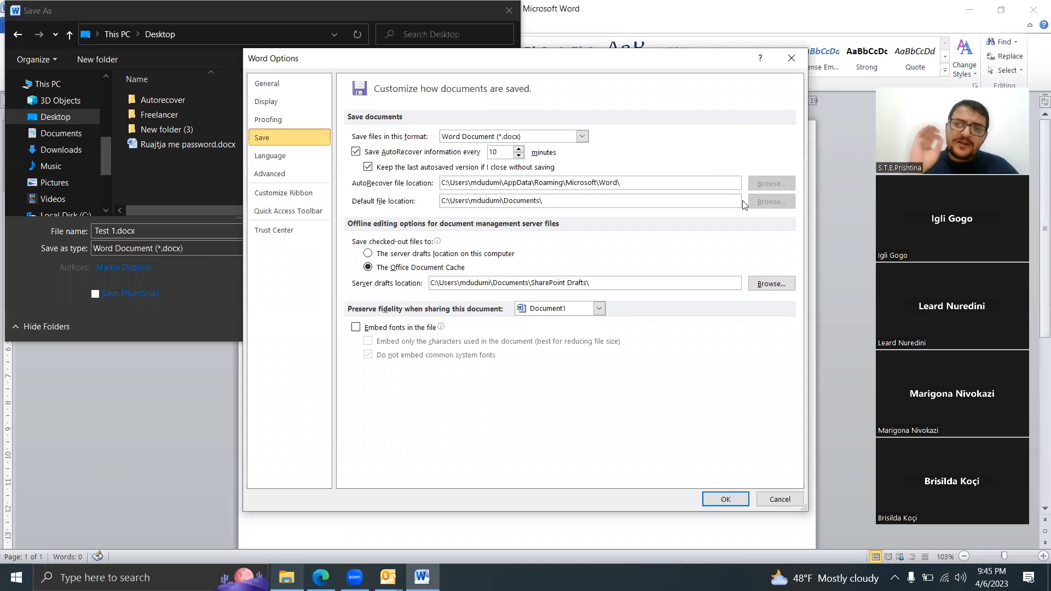
{"action": "left_click", "coordinate": [795, 58]}
Step: Enter a password to open in the general options for the Test 1 file being saved
{"action": "left_click", "coordinate": [360, 325]}
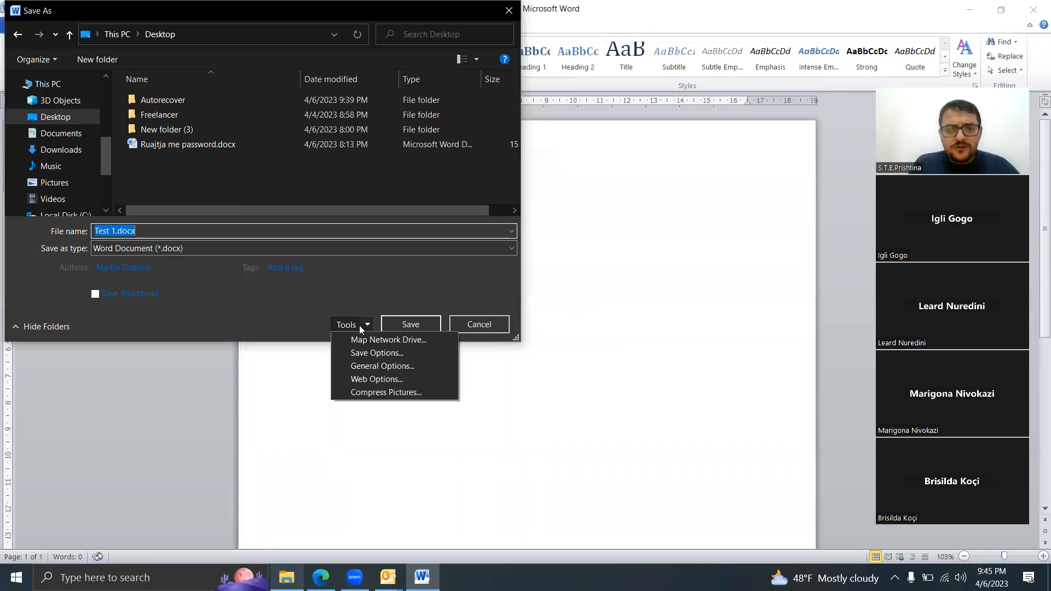
{"action": "left_click", "coordinate": [381, 367]}
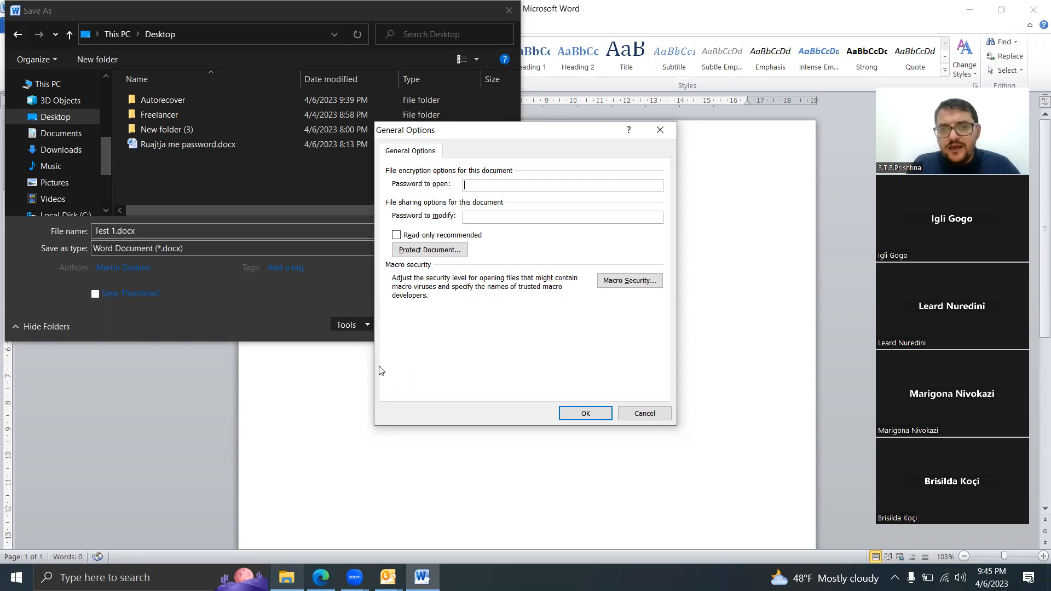
{"action": "type", "text": "123456"}
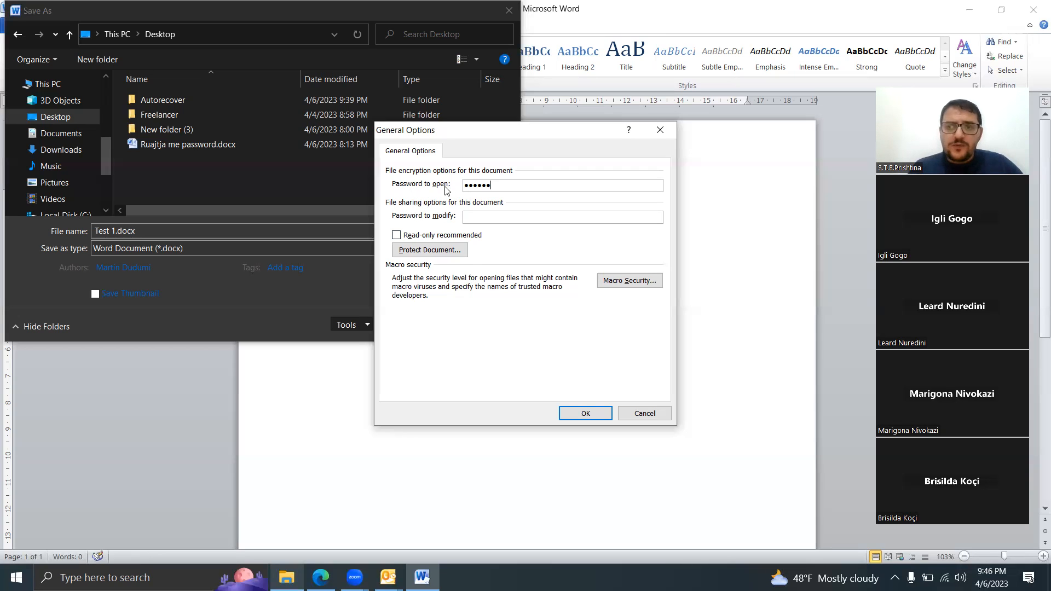
Step: Try to confirm the document's opening password with a different entry and dismiss the message
{"action": "left_click", "coordinate": [582, 415]}
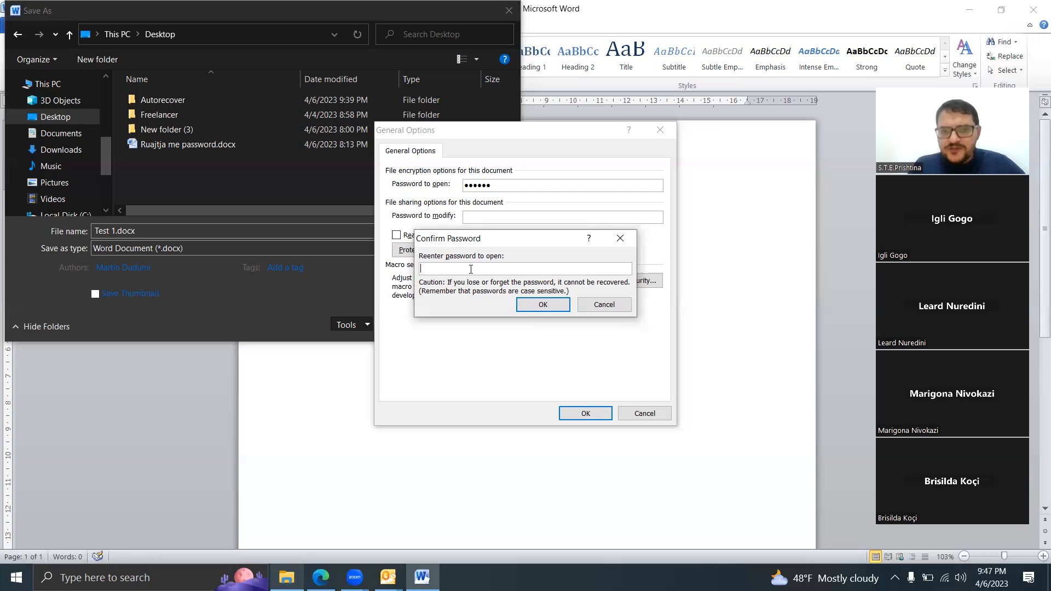
{"action": "type", "text": "23456"}
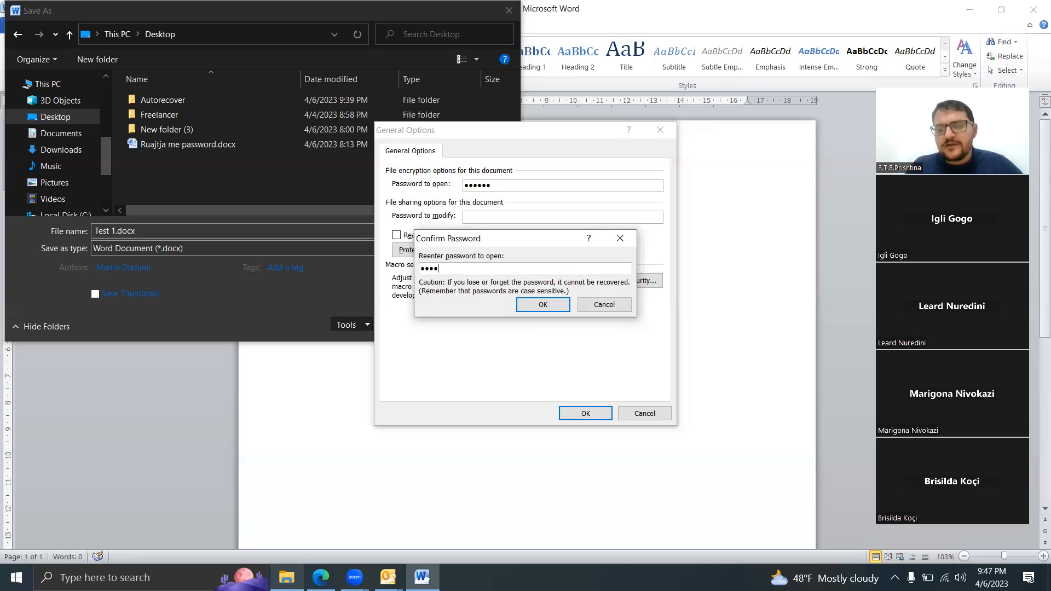
{"action": "type", "text": "7"}
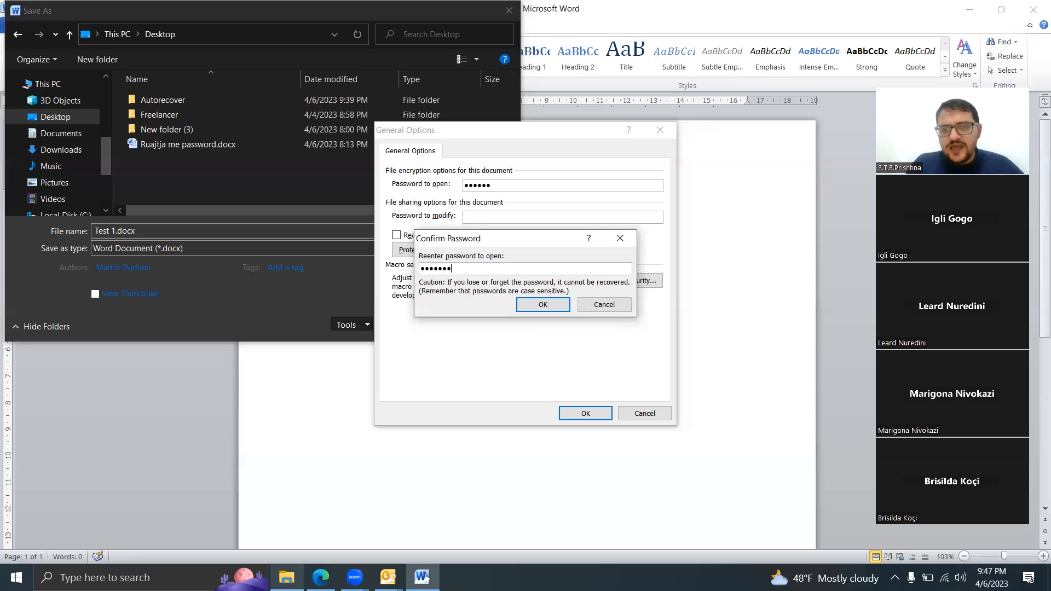
{"action": "left_click", "coordinate": [536, 307]}
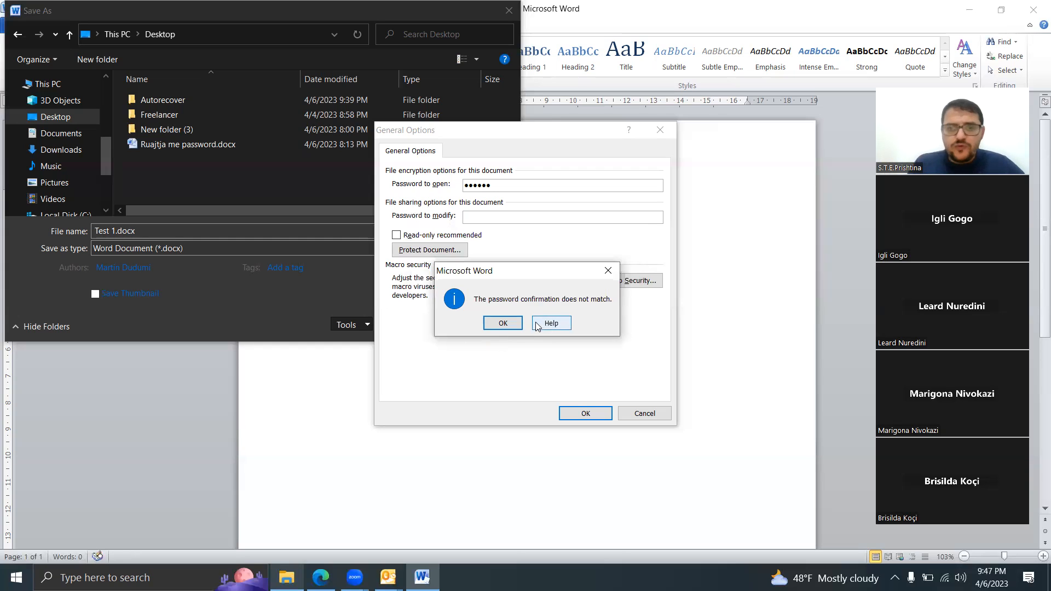
{"action": "left_click", "coordinate": [501, 323]}
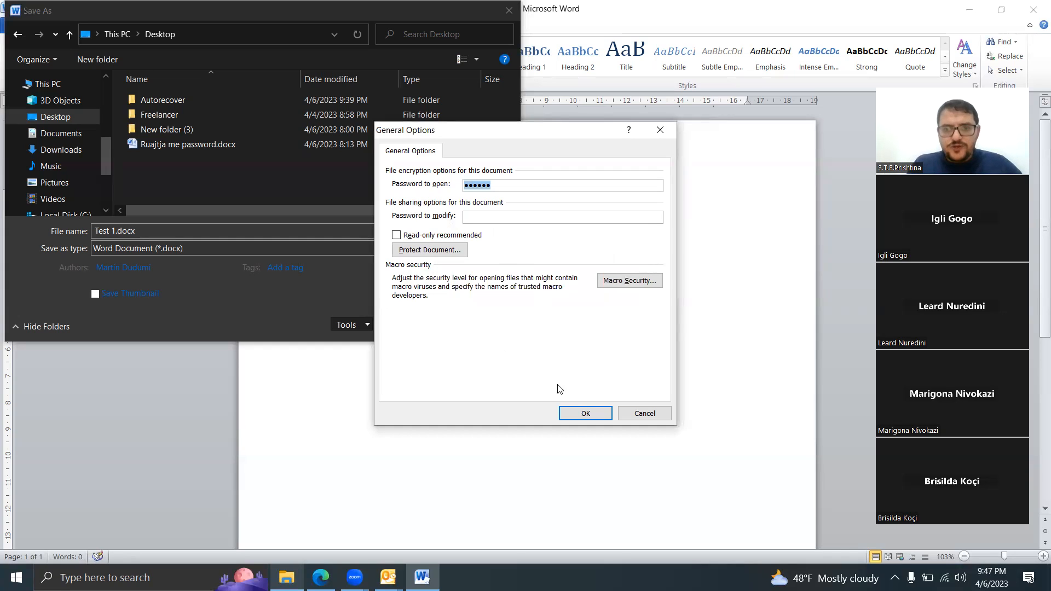
Step: Confirm the opening password by re-entering the same password, and save the Test 1 document to the Desktop
{"action": "left_click", "coordinate": [577, 411]}
{"action": "type", "text": "123456"}
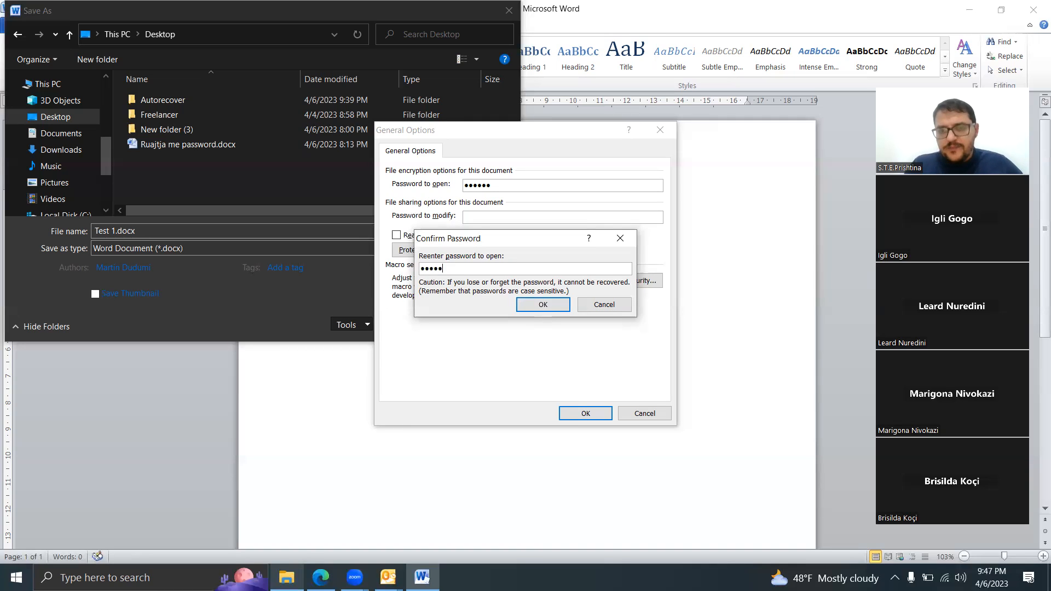
{"action": "key", "text": "Return"}
{"action": "key", "text": "Return"}
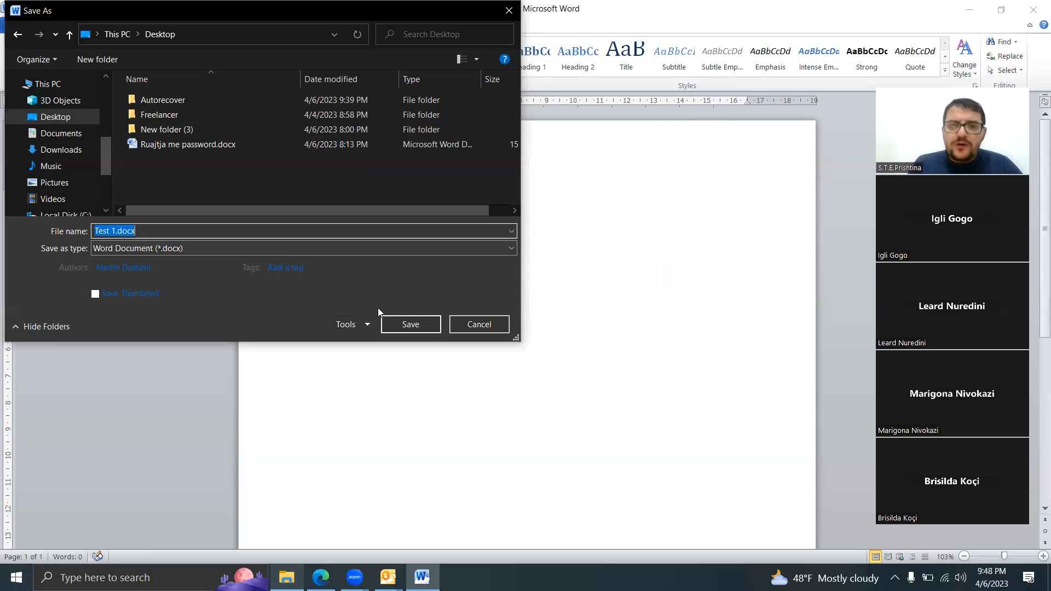
{"action": "left_click", "coordinate": [421, 325]}
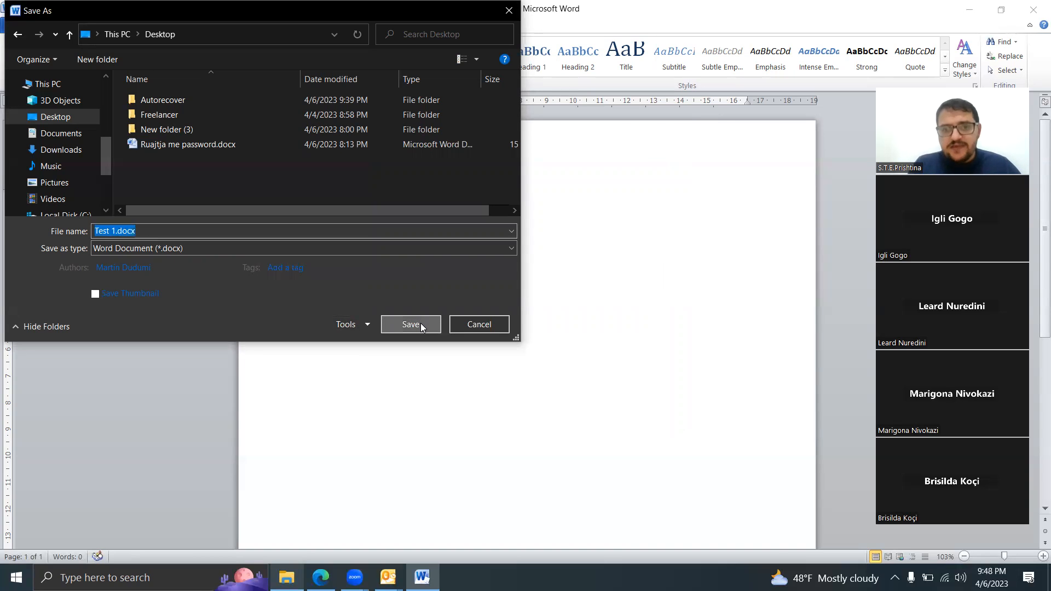
Step: Close Word and the File Explorer window to get back to the desktop
{"action": "left_click", "coordinate": [1035, 8]}
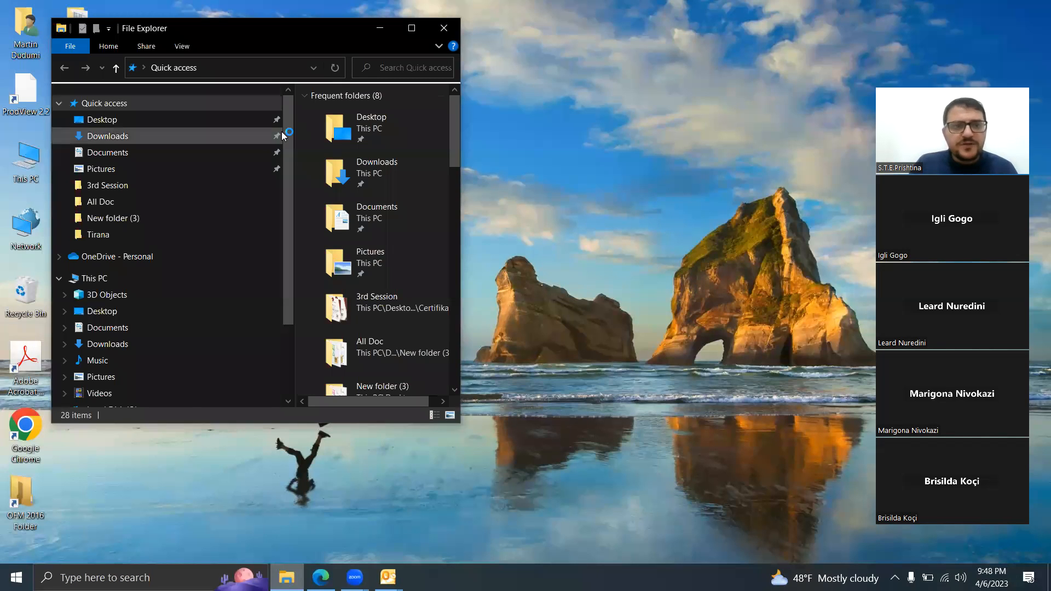
{"action": "left_click_drag", "start_coordinate": [154, 29], "coordinate": [184, 118]}
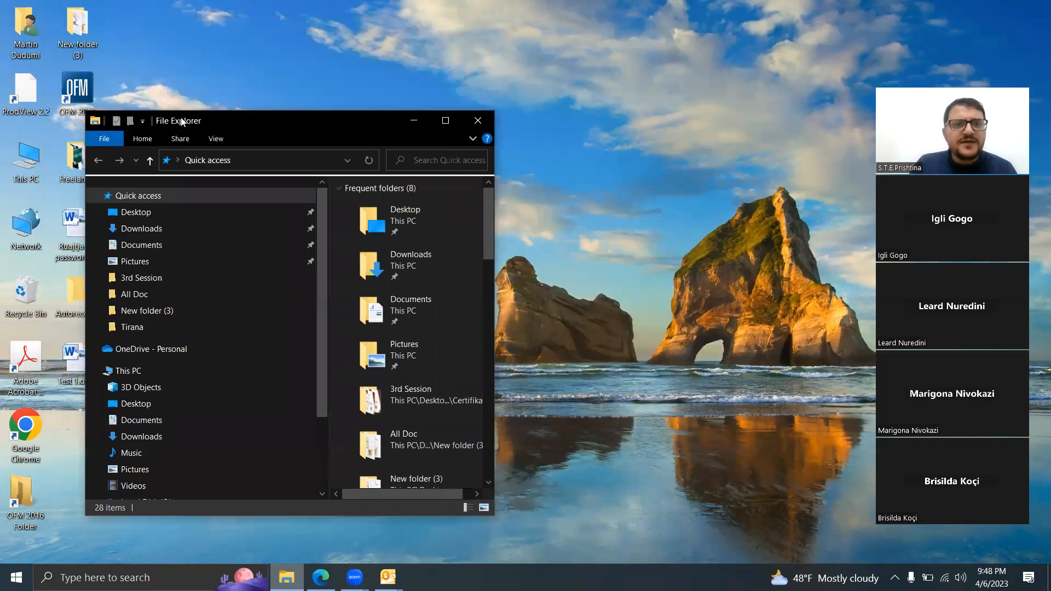
{"action": "left_click", "coordinate": [478, 119]}
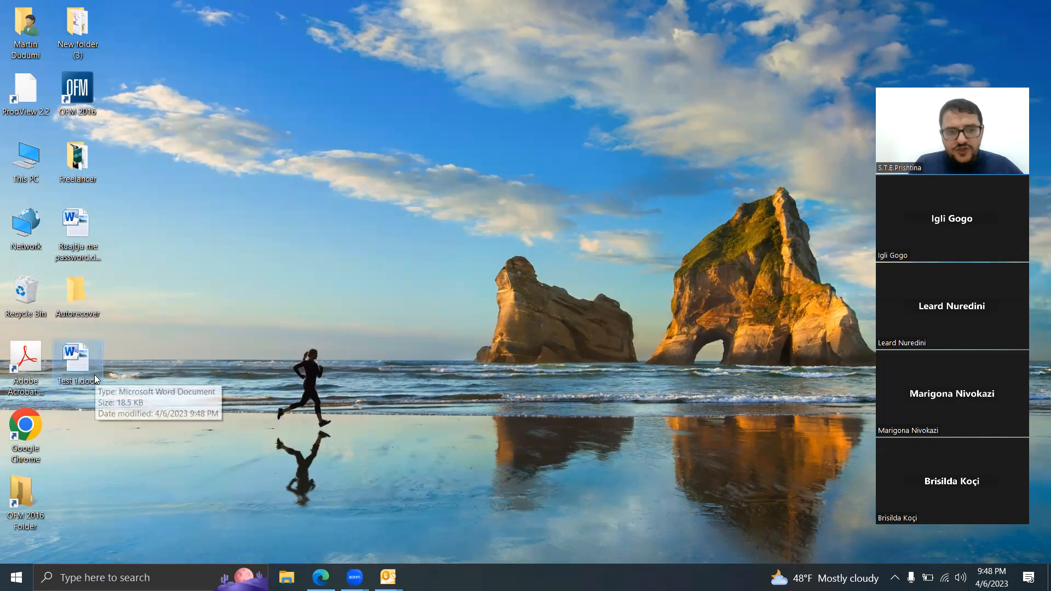
Step: Try to open Test 1.docx from the desktop with an incorrect password, dismiss the message and close Word
{"action": "double_click", "coordinate": [85, 354]}
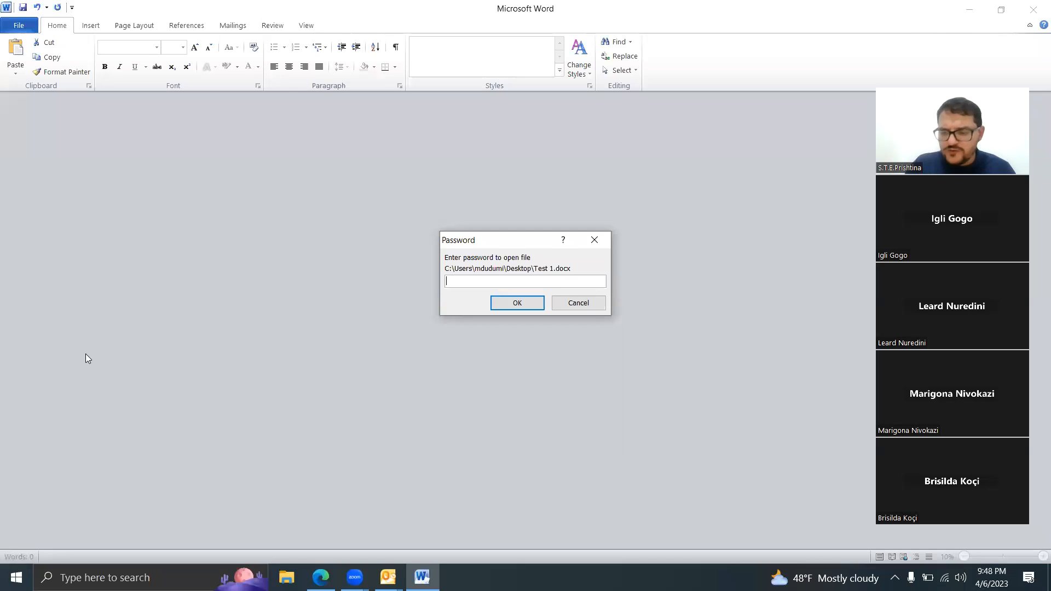
{"action": "type", "text": "123"}
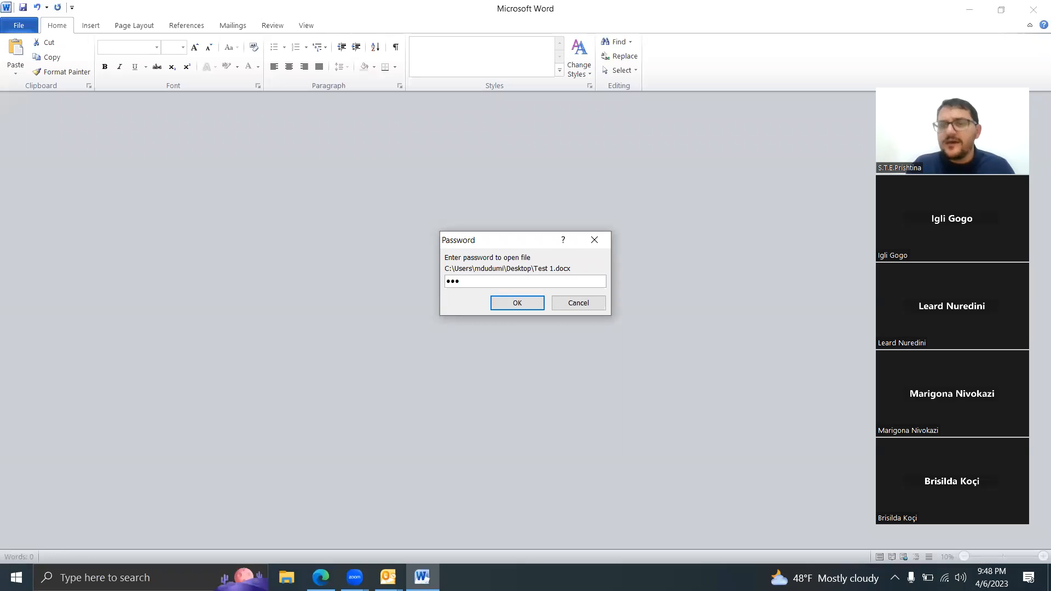
{"action": "left_click", "coordinate": [507, 304]}
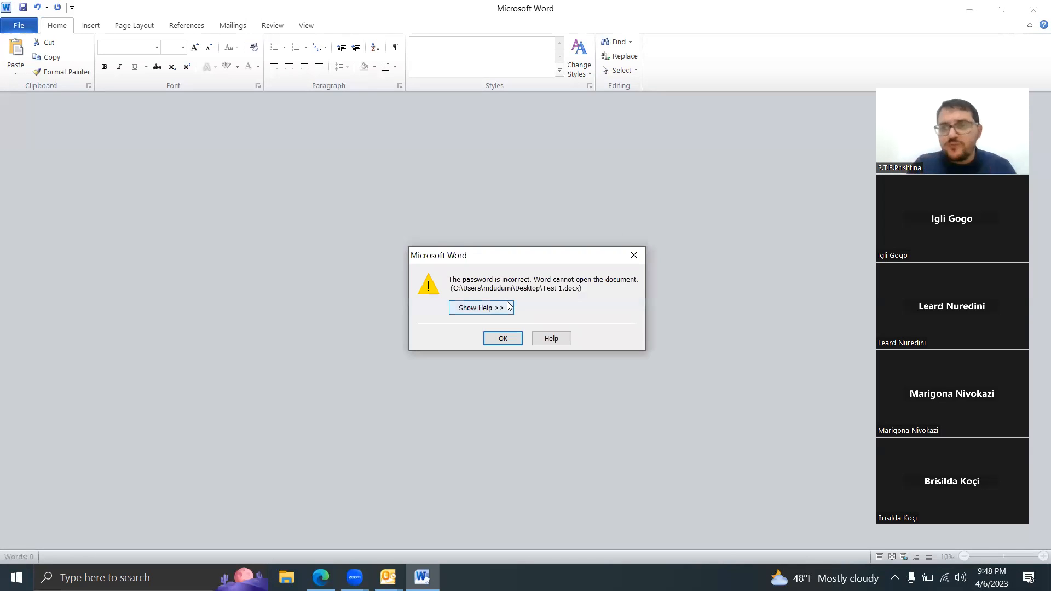
{"action": "left_click", "coordinate": [504, 339]}
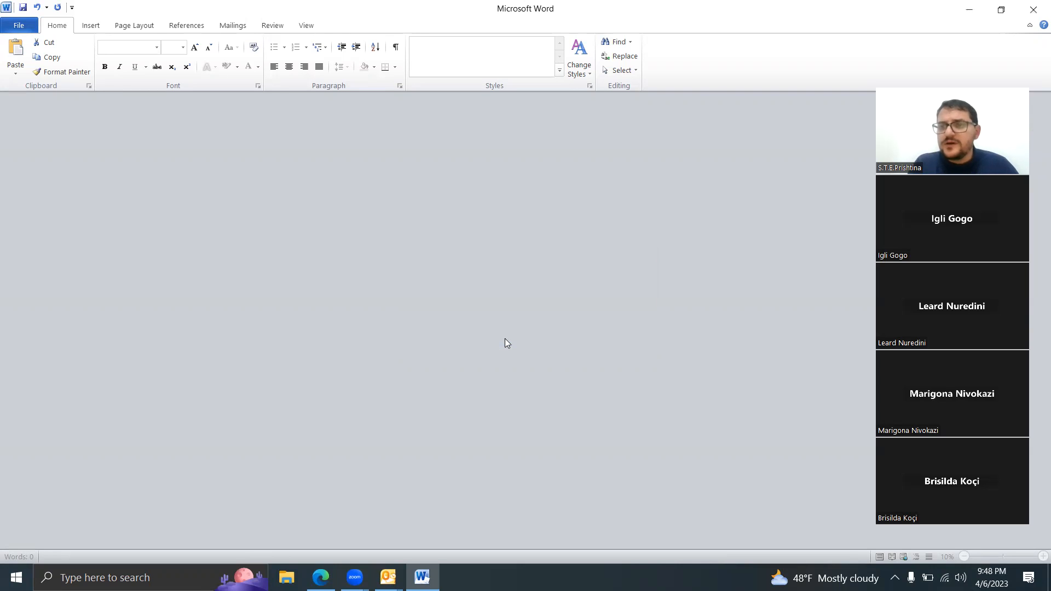
{"action": "left_click", "coordinate": [1034, 12]}
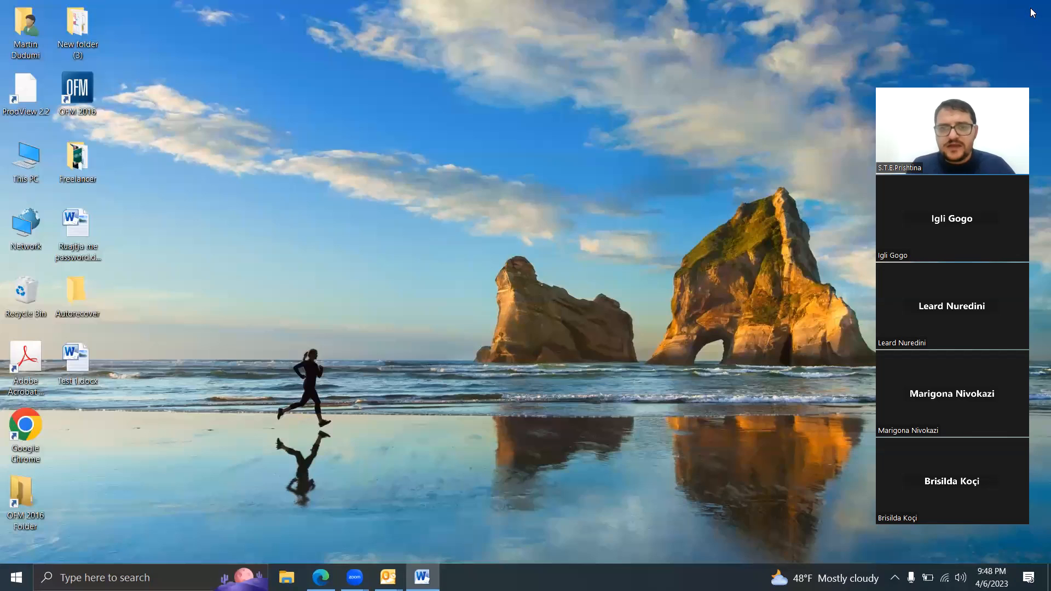
Step: Open Test 1.docx from the desktop with the correct document password
{"action": "double_click", "coordinate": [76, 361]}
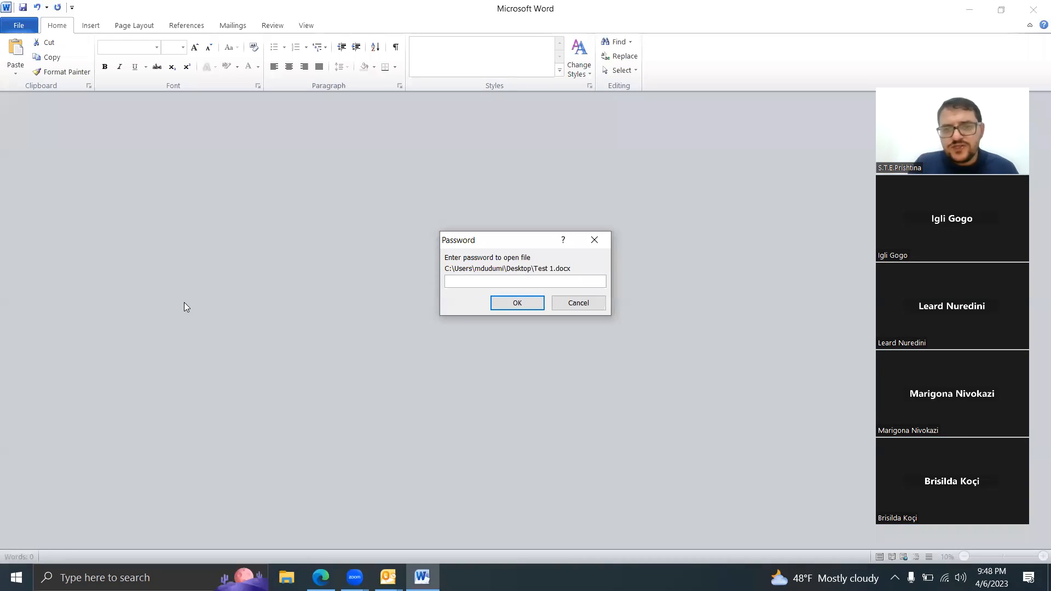
{"action": "type", "text": "123456"}
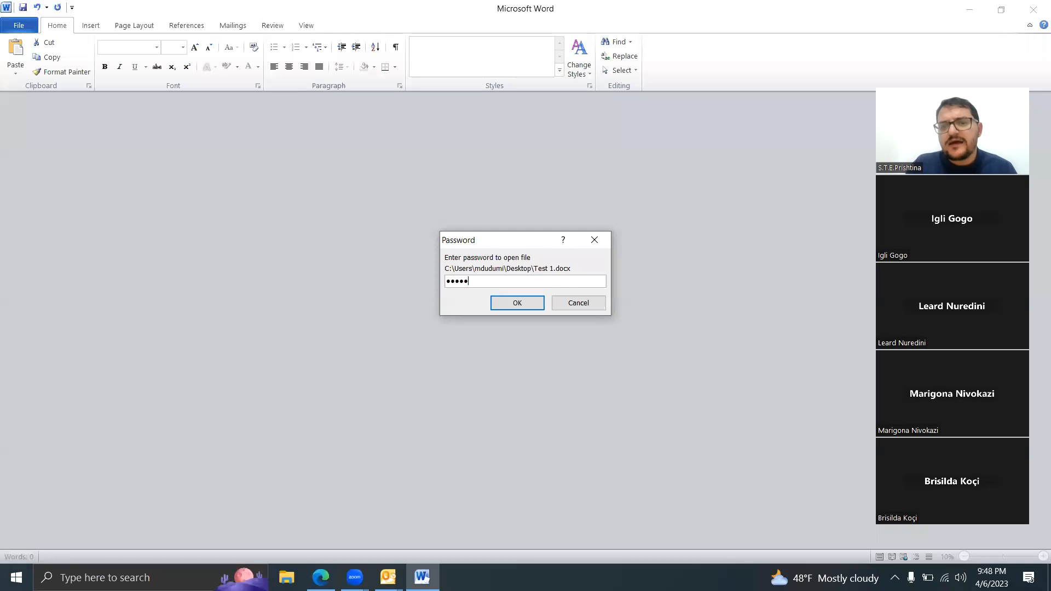
{"action": "key", "text": "Return"}
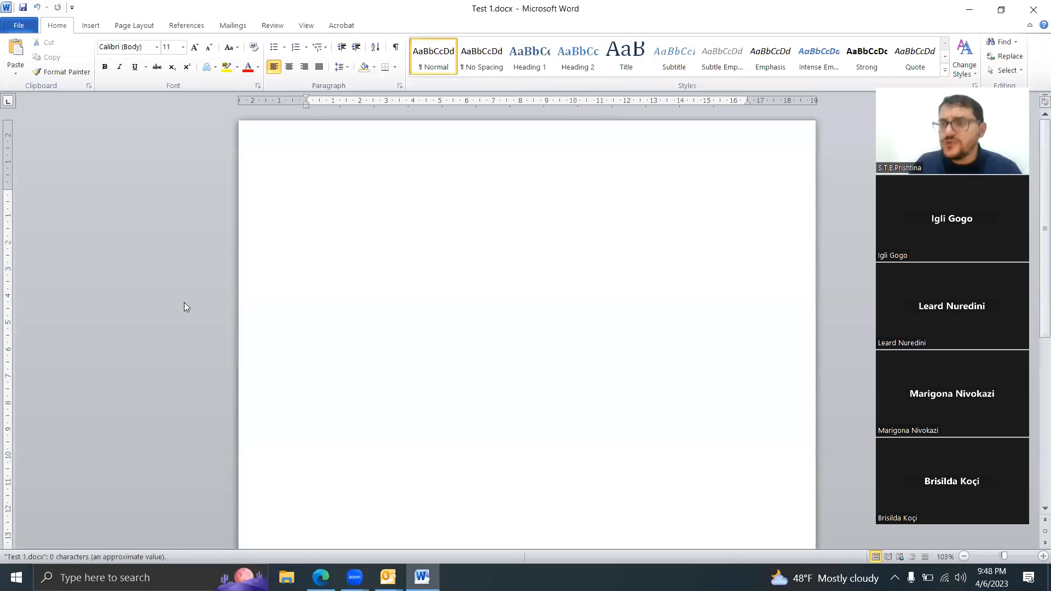
Step: Fill the empty Test 1 document with sample paragraphs using the formula =rand()
{"action": "type", "text": "="}
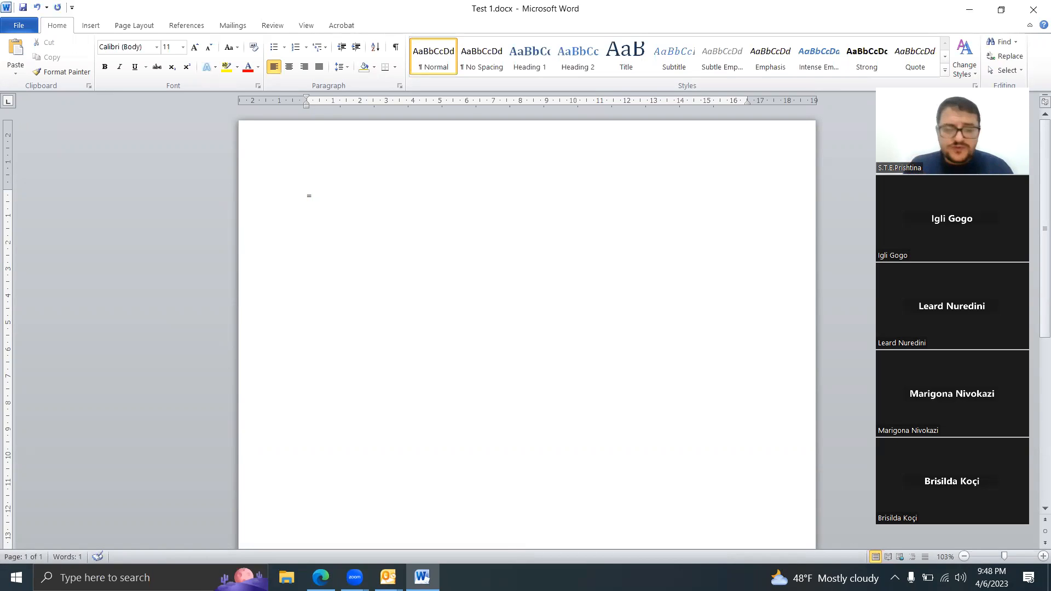
{"action": "type", "text": "rand()"}
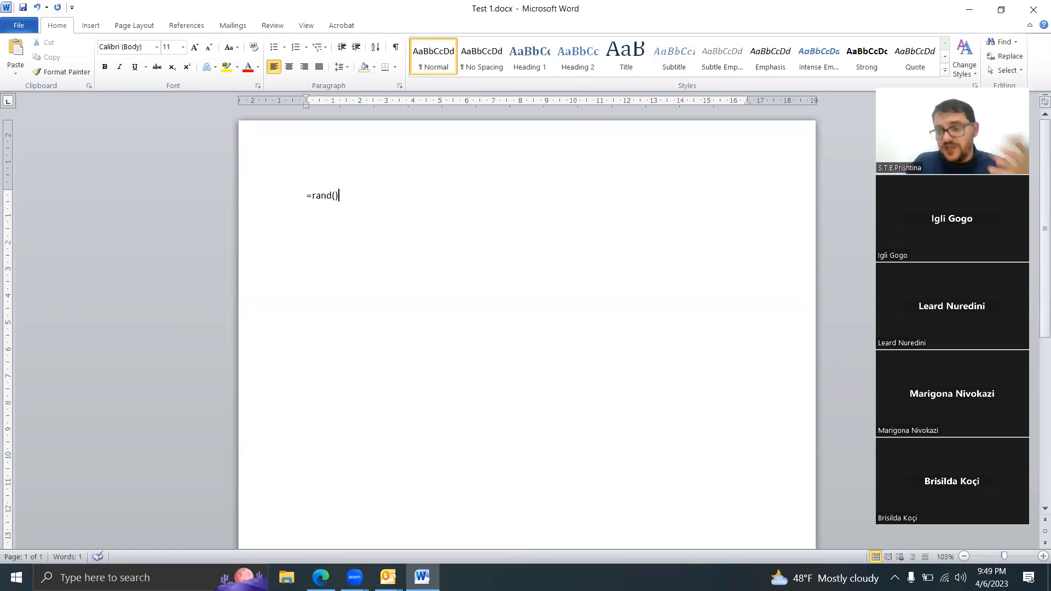
{"action": "key", "text": "Return"}
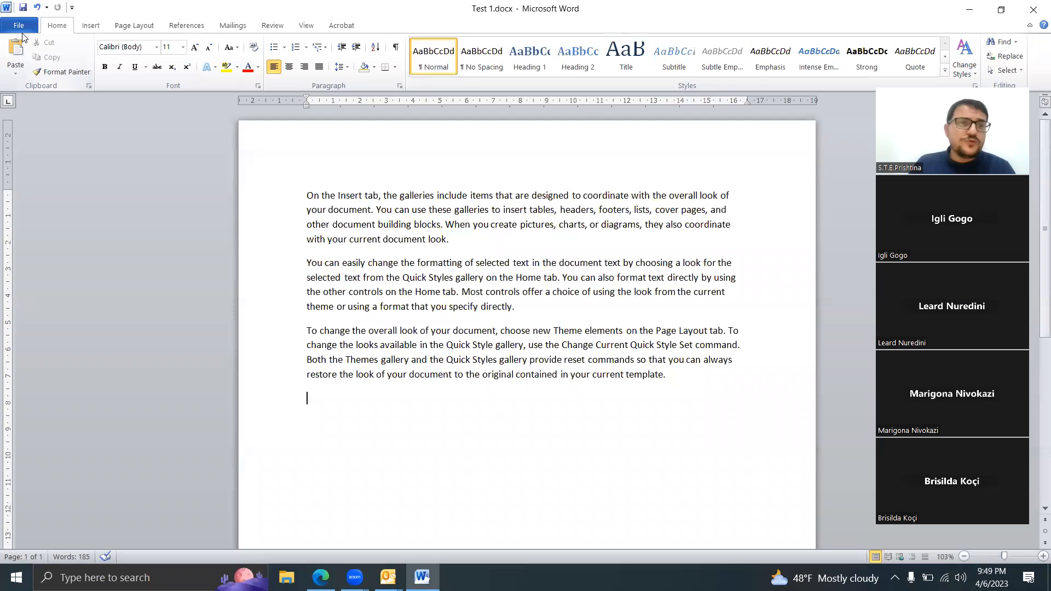
Step: Start saving a copy of the Test 1 document to the Desktop under the file name Test 2.docx
{"action": "left_click", "coordinate": [21, 26]}
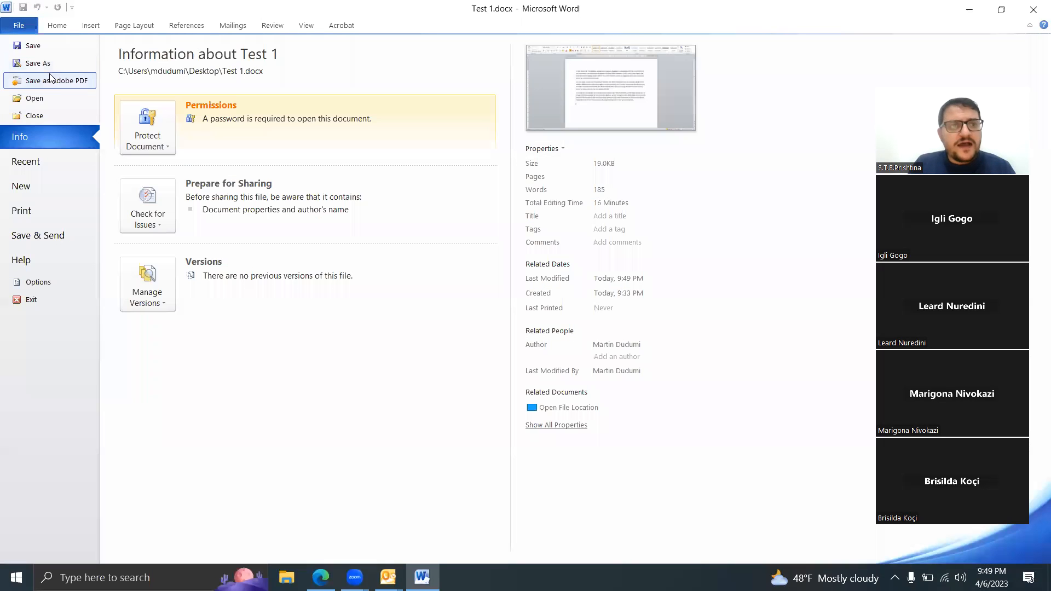
{"action": "key", "text": "Escape"}
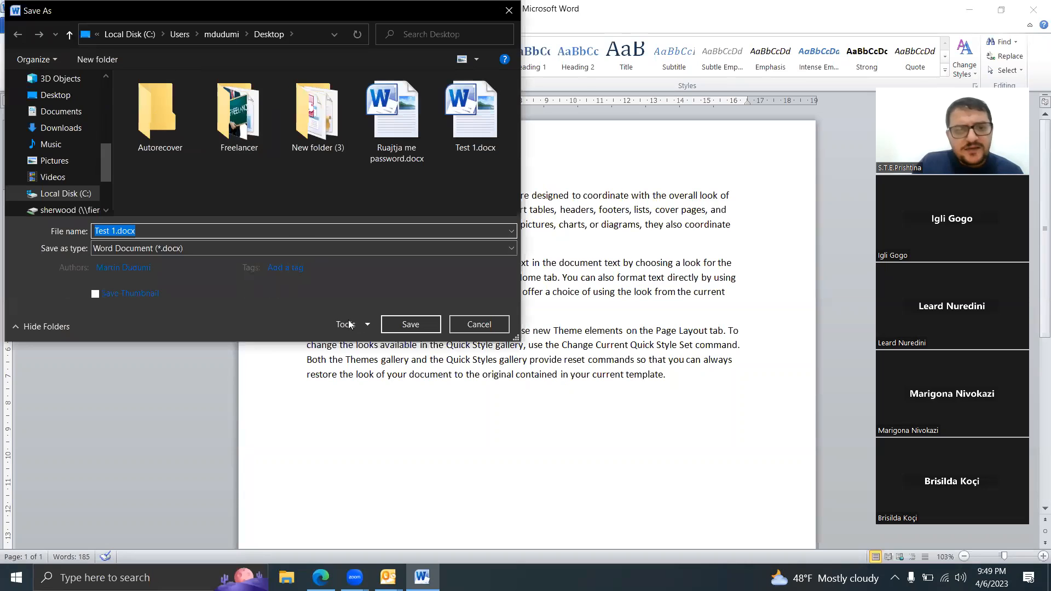
{"action": "left_click", "coordinate": [365, 326]}
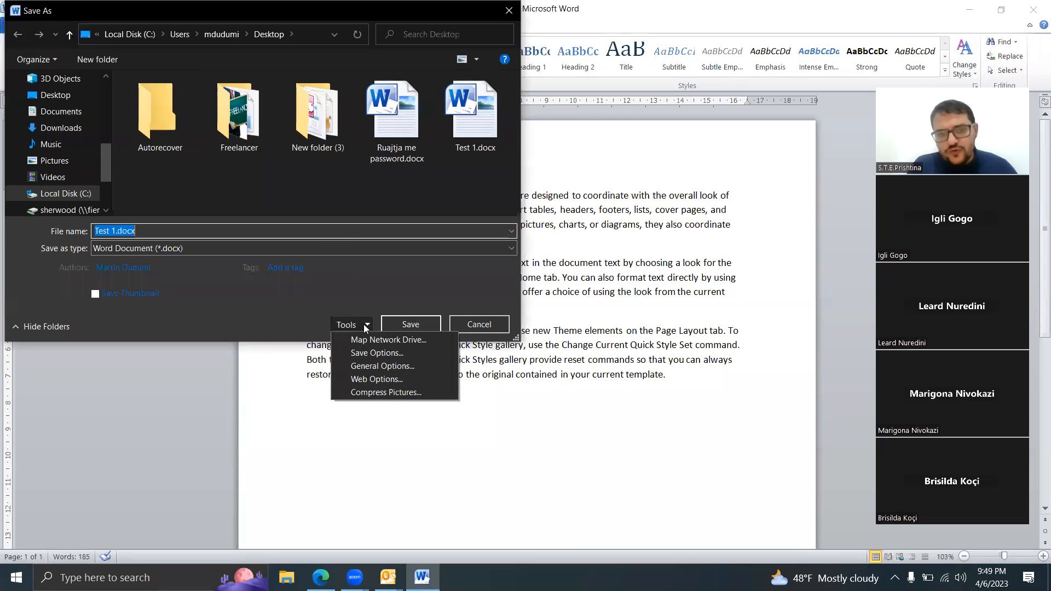
{"action": "left_click", "coordinate": [107, 233]}
{"action": "key", "text": "BackSpace"}
{"action": "type", "text": "2"}
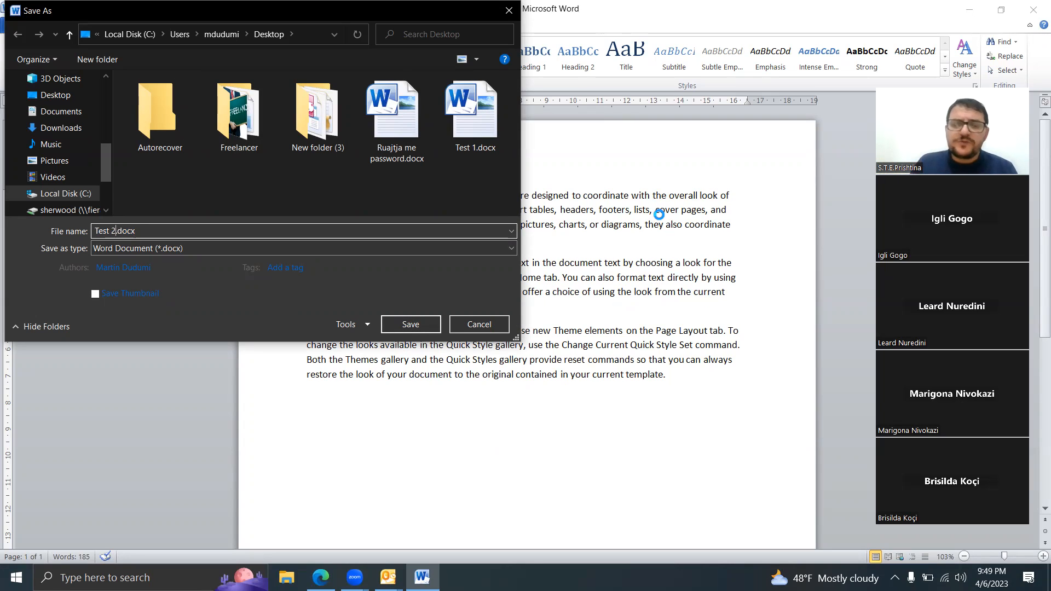
Step: Clear the password to open in the general save options for Test 2.docx
{"action": "left_click", "coordinate": [345, 326]}
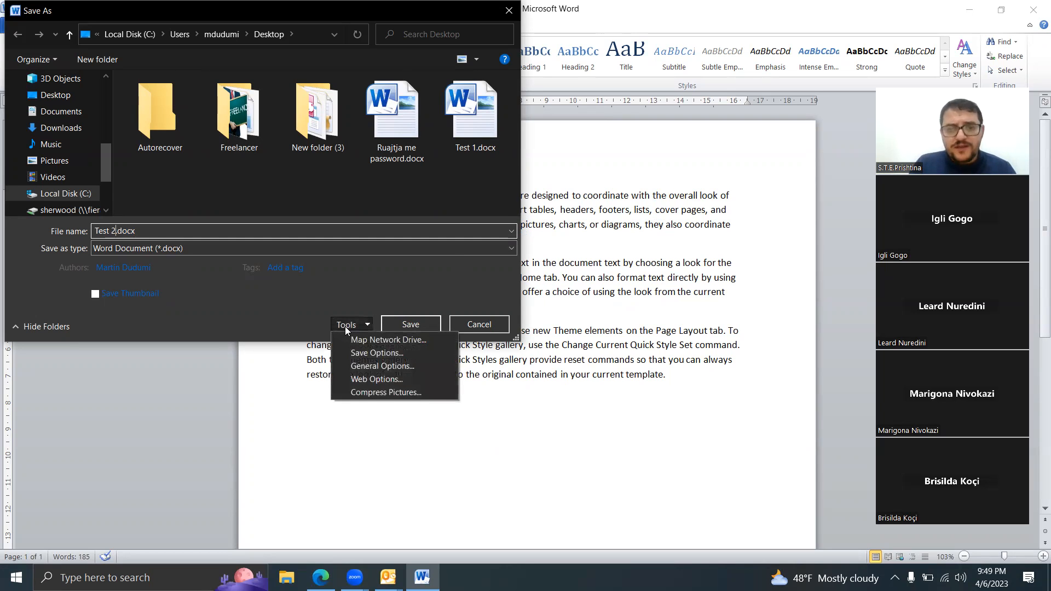
{"action": "left_click", "coordinate": [369, 365]}
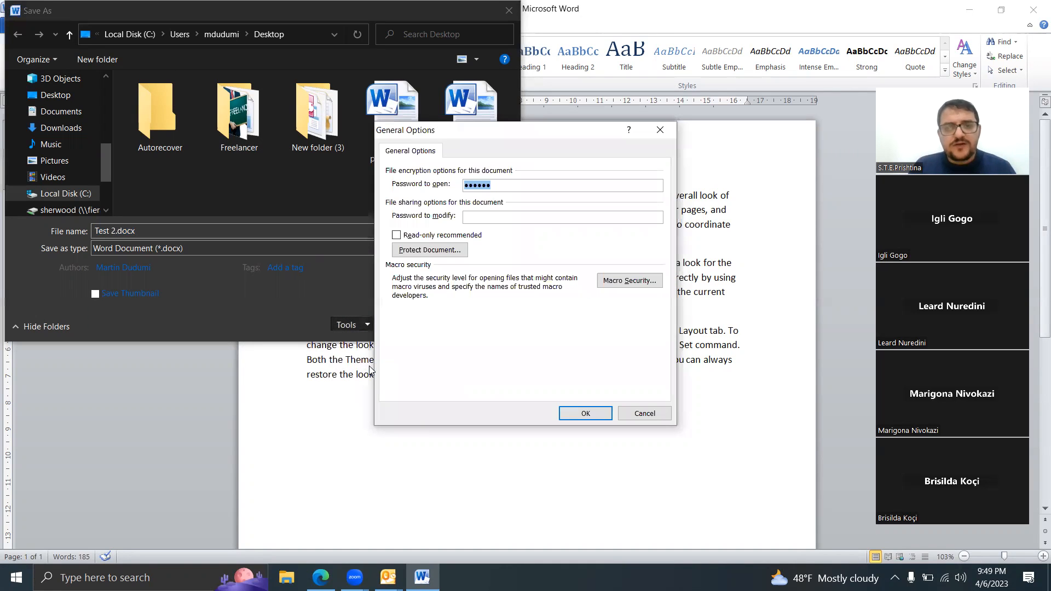
{"action": "key", "text": "BackSpace"}
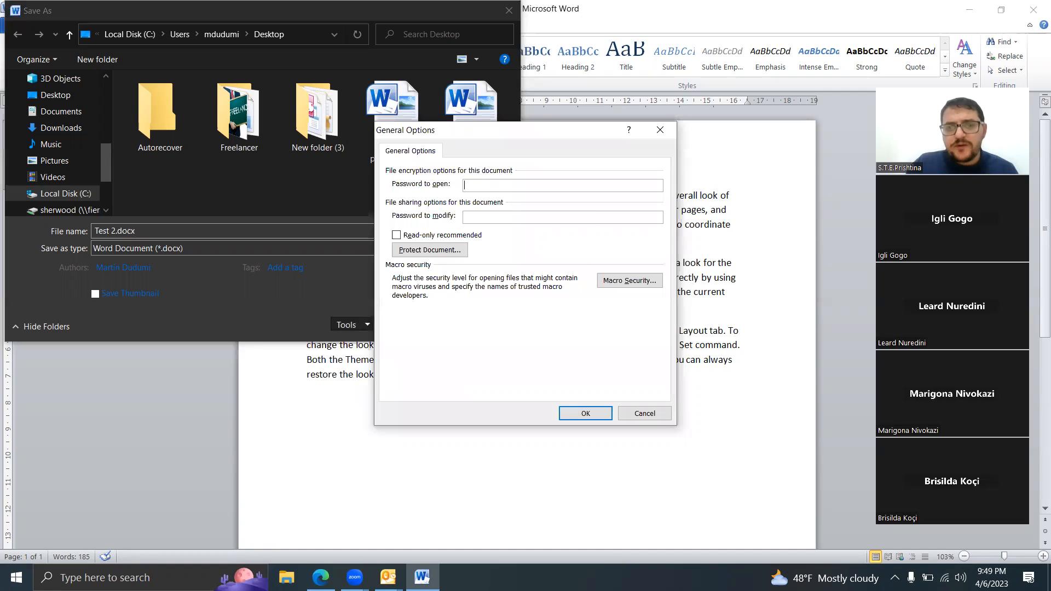
Step: Enter and confirm a password to modify for Test 2.docx, and save the document
{"action": "left_click", "coordinate": [500, 218]}
{"action": "type", "text": "123456"}
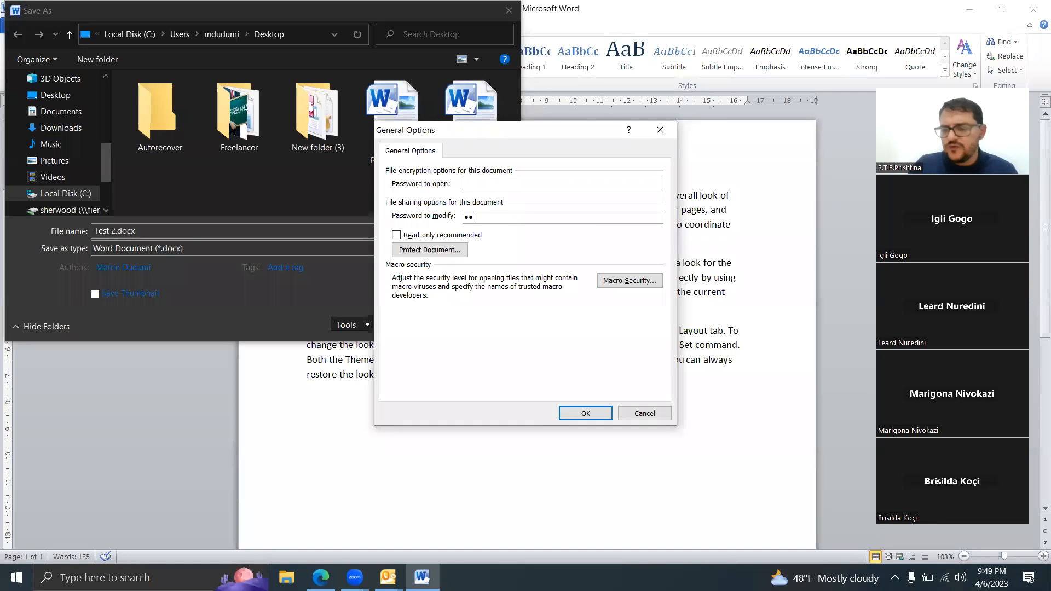
{"action": "left_click", "coordinate": [582, 404]}
{"action": "left_click", "coordinate": [582, 411]}
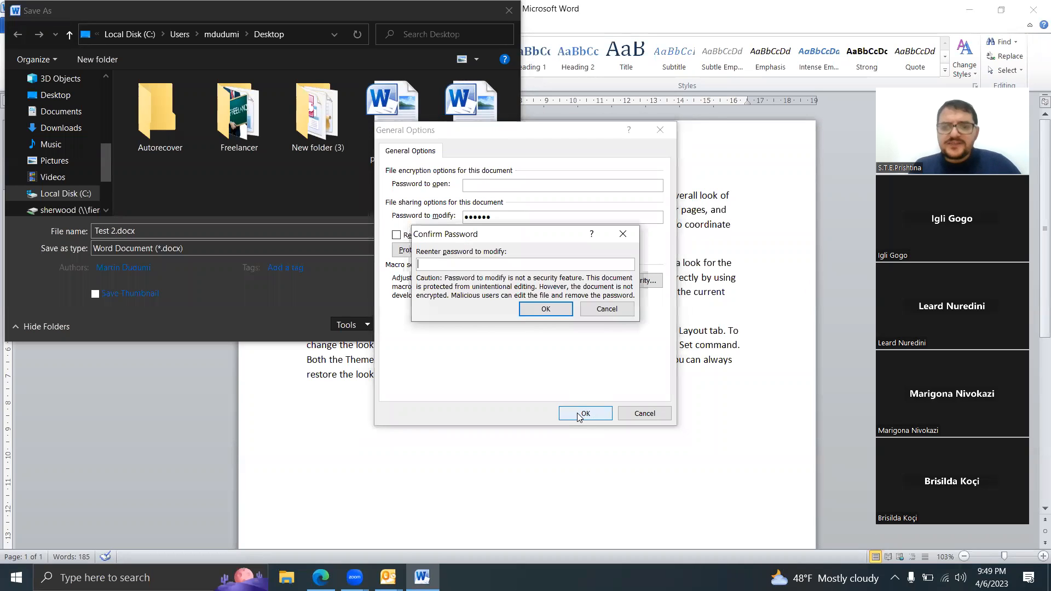
{"action": "type", "text": "123"}
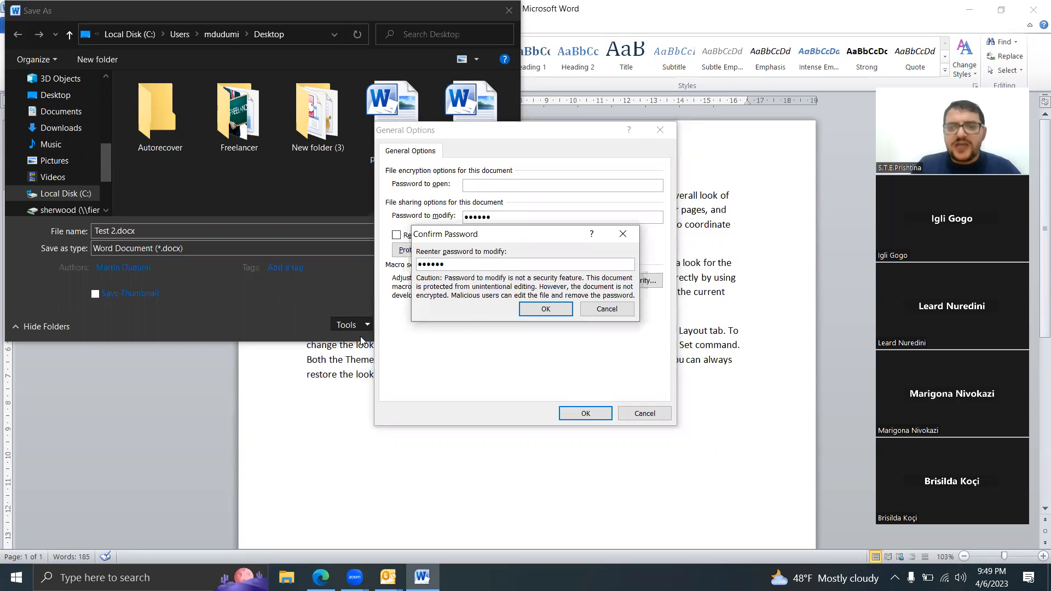
{"action": "left_click", "coordinate": [552, 309]}
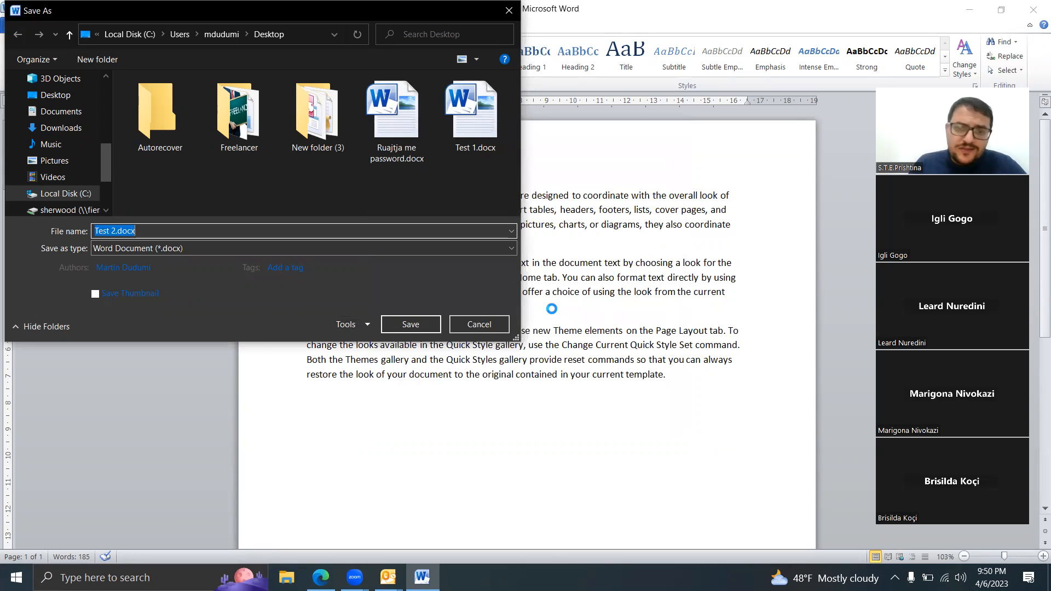
{"action": "left_click", "coordinate": [393, 329]}
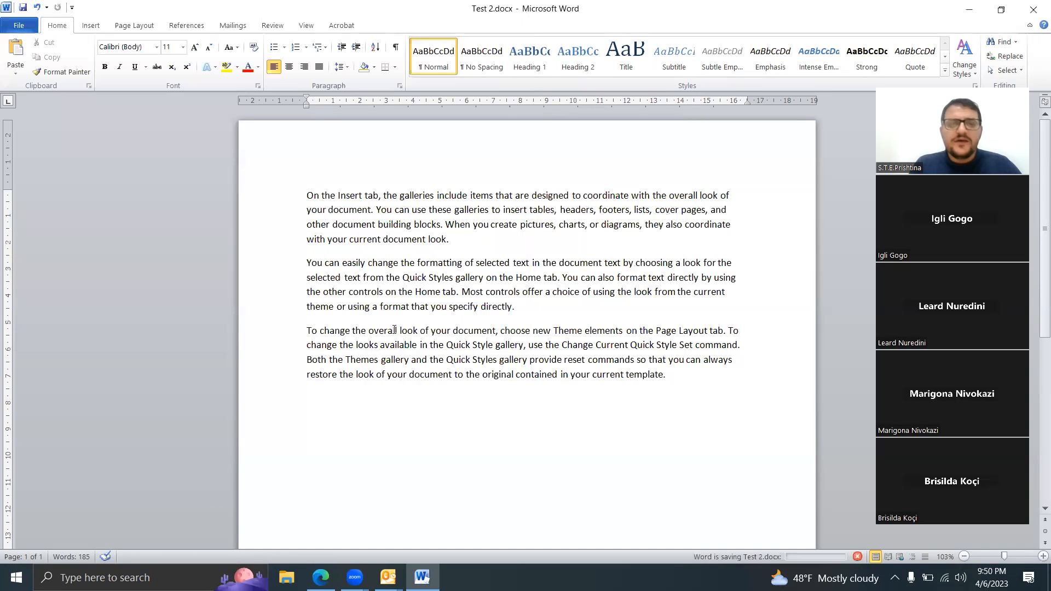
Step: Close Word and move the Test 2.docx icon directly below Test 1.docx on the desktop
{"action": "left_click", "coordinate": [1035, 5]}
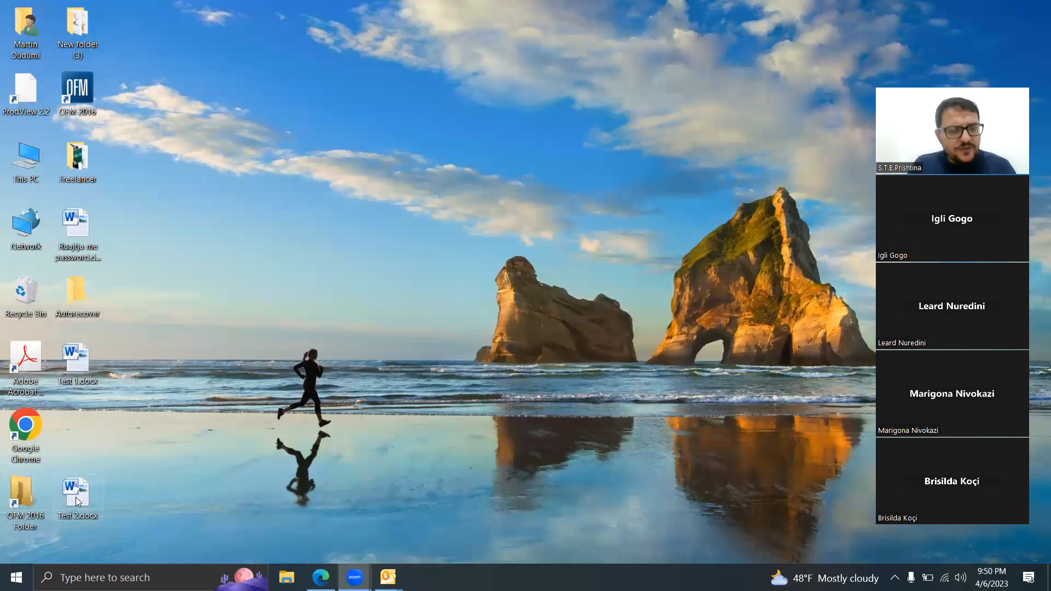
{"action": "left_click_drag", "start_coordinate": [78, 432], "coordinate": [77, 429]}
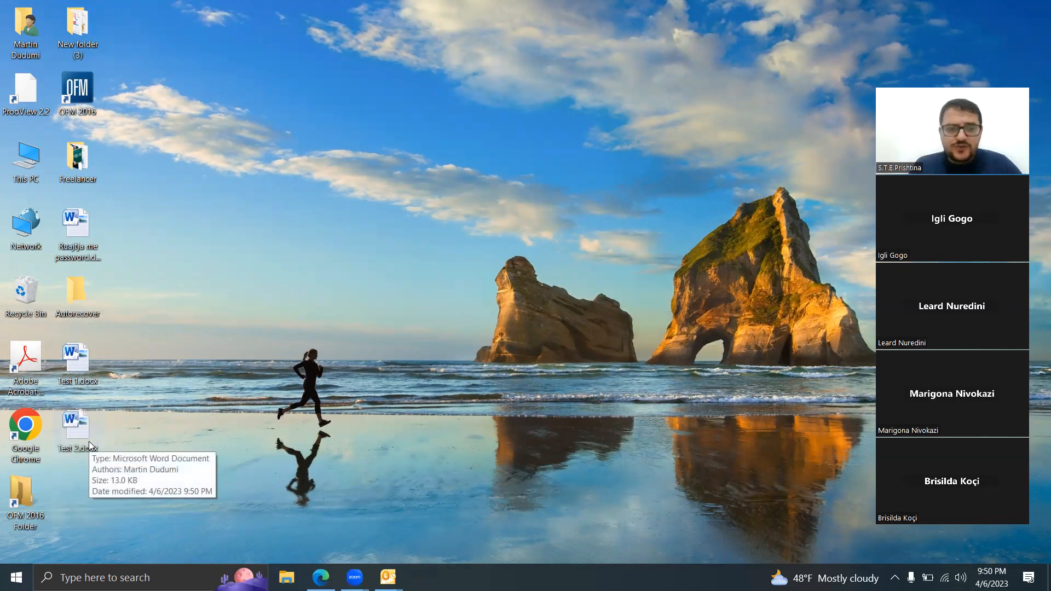
Step: Open Test 2.docx from the desktop as read-only, without entering the password to modify
{"action": "double_click", "coordinate": [71, 433]}
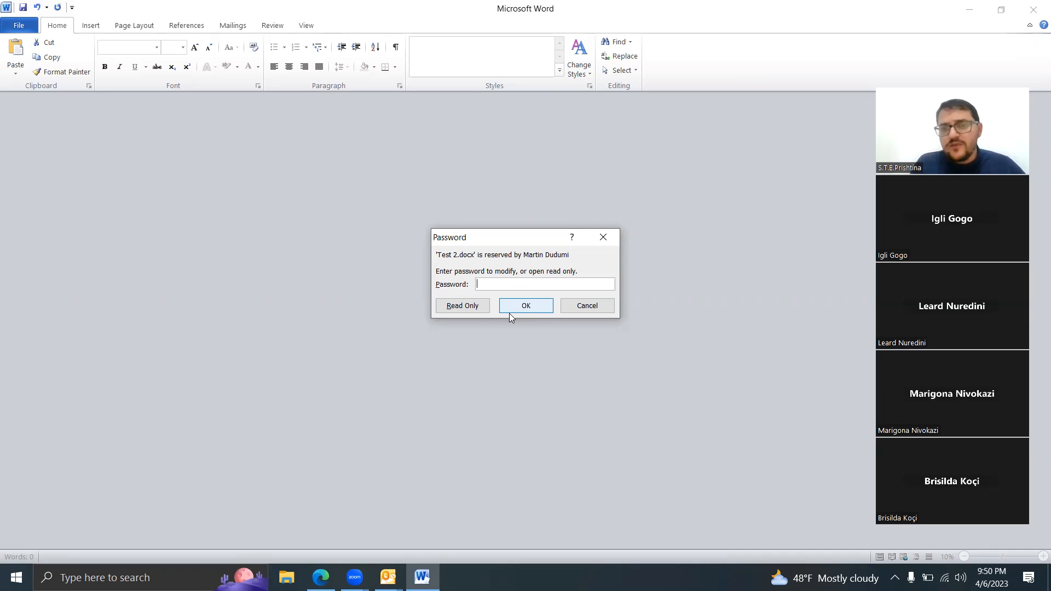
{"action": "left_click", "coordinate": [480, 307]}
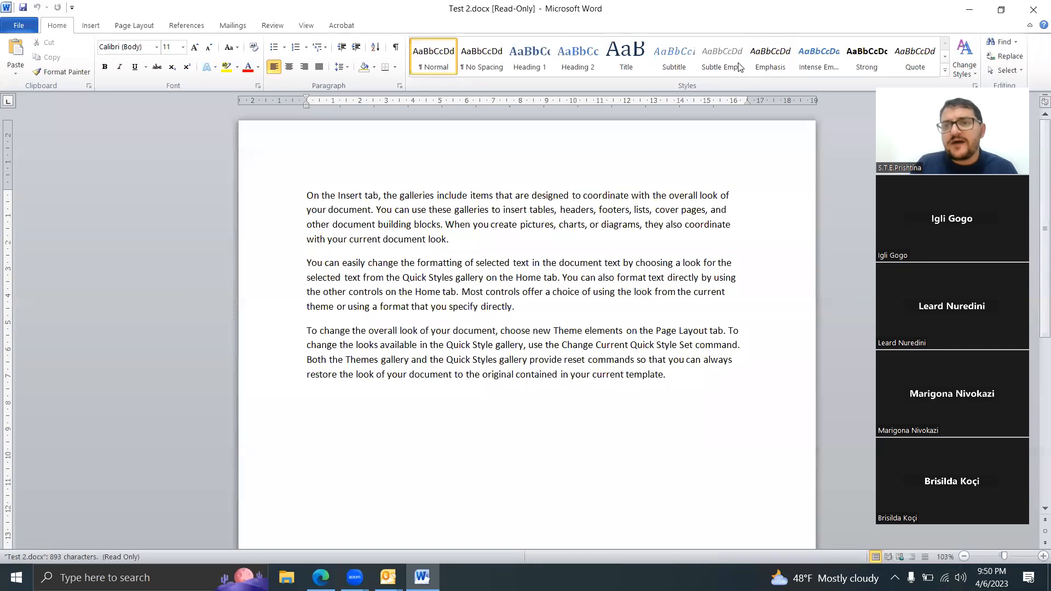
{"action": "left_click", "coordinate": [858, 155]}
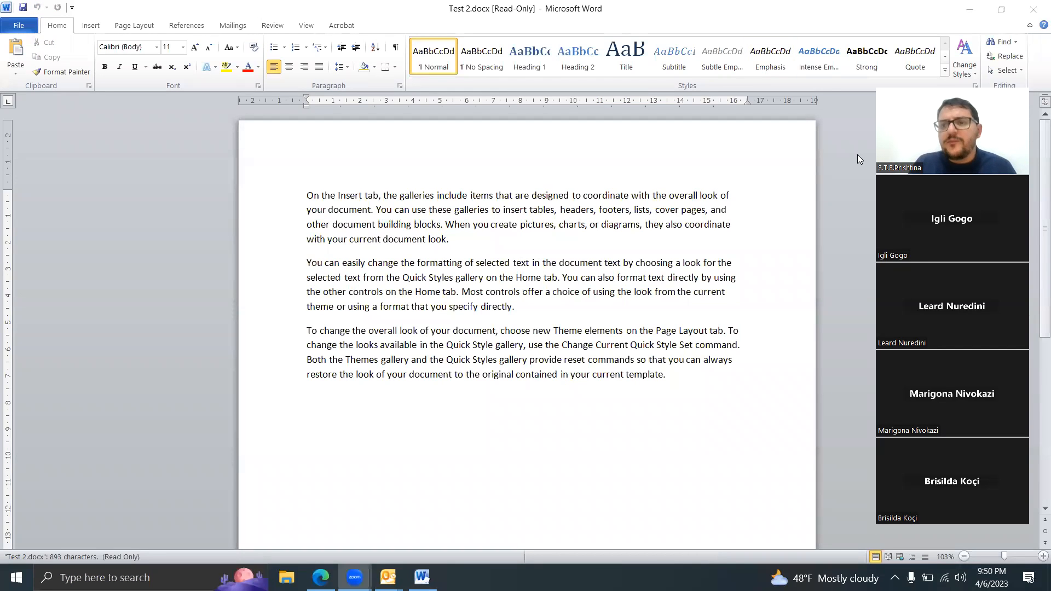
{"action": "left_click", "coordinate": [486, 8]}
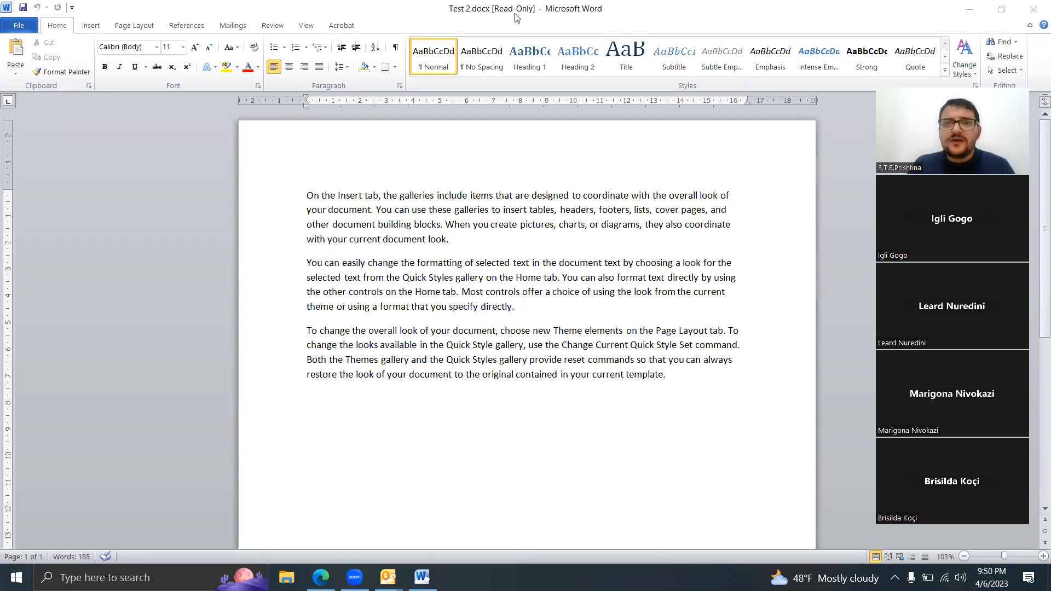
Step: Try to save the read-only Test 2 document and cancel the Save As dialog
{"action": "left_click", "coordinate": [24, 8]}
{"action": "left_click", "coordinate": [23, 8]}
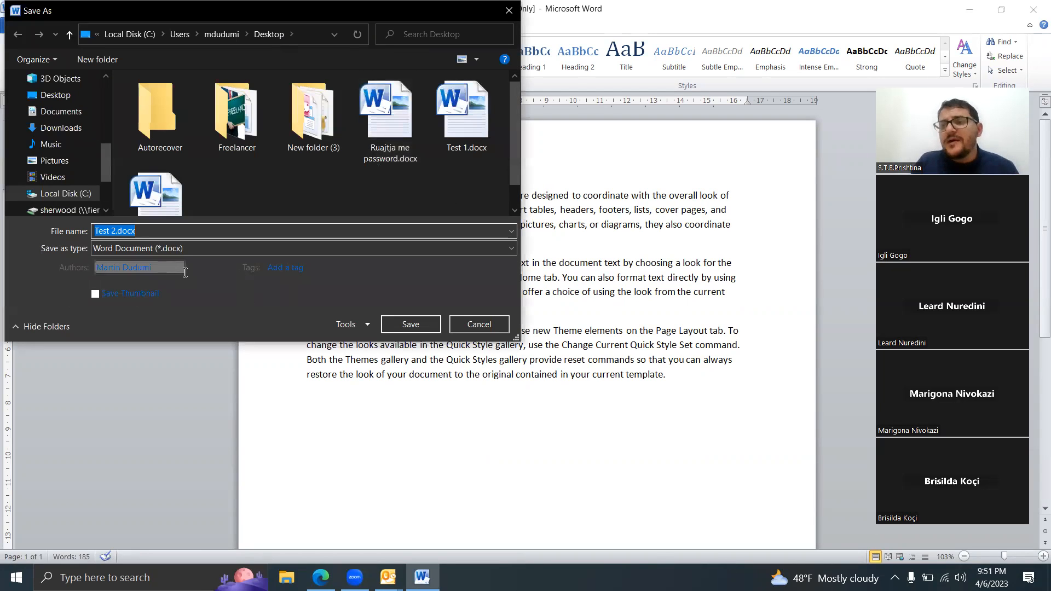
{"action": "left_click", "coordinate": [468, 324]}
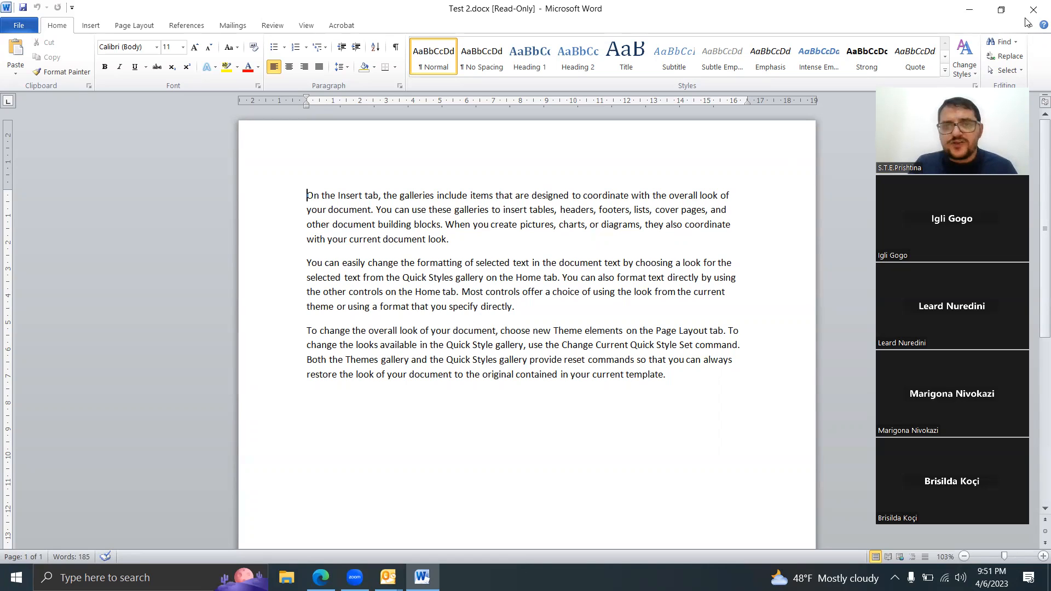
Step: Close the read-only Test 2 document and restart Word with a new blank document
{"action": "left_click", "coordinate": [25, 25]}
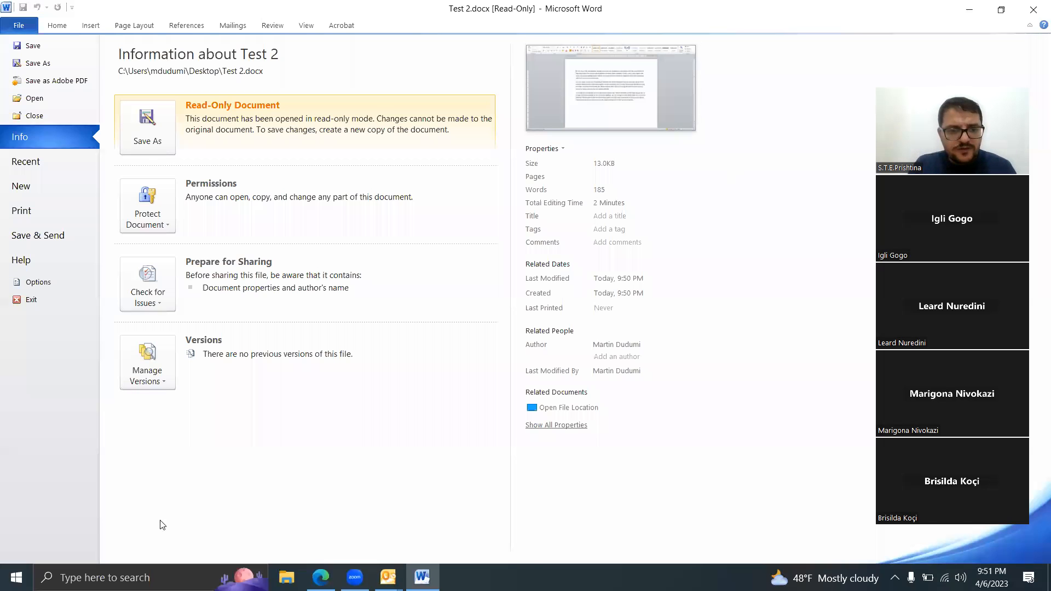
{"action": "key", "text": "alt+F4"}
{"action": "left_click", "coordinate": [132, 577]}
{"action": "type", "text": "word"}
{"action": "key", "text": "Return"}
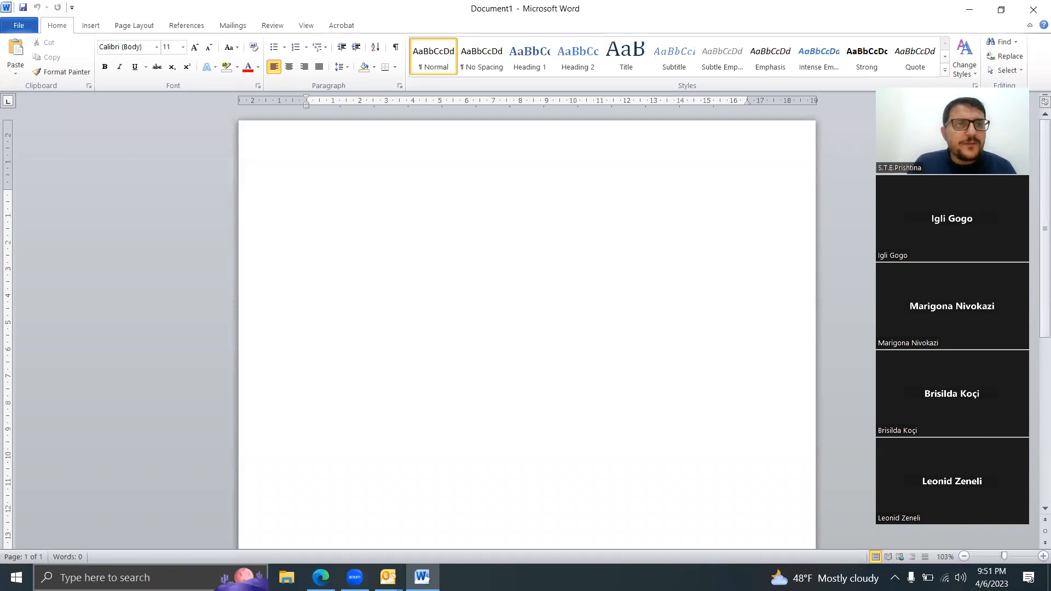
Step: Fill the new blank document with sample paragraphs using the formula =rand()
{"action": "type", "text": "=rand()"}
{"action": "key", "text": "Return"}
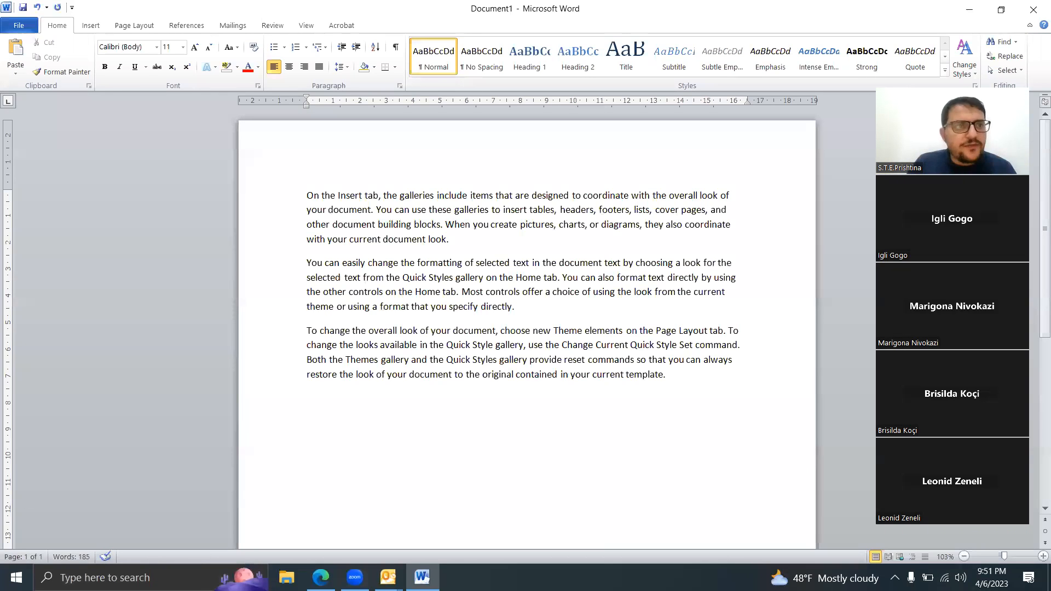
Step: Start saving the new document under a file name and enter both a password to open and a password to modify in its general options
{"action": "left_click", "coordinate": [19, 26]}
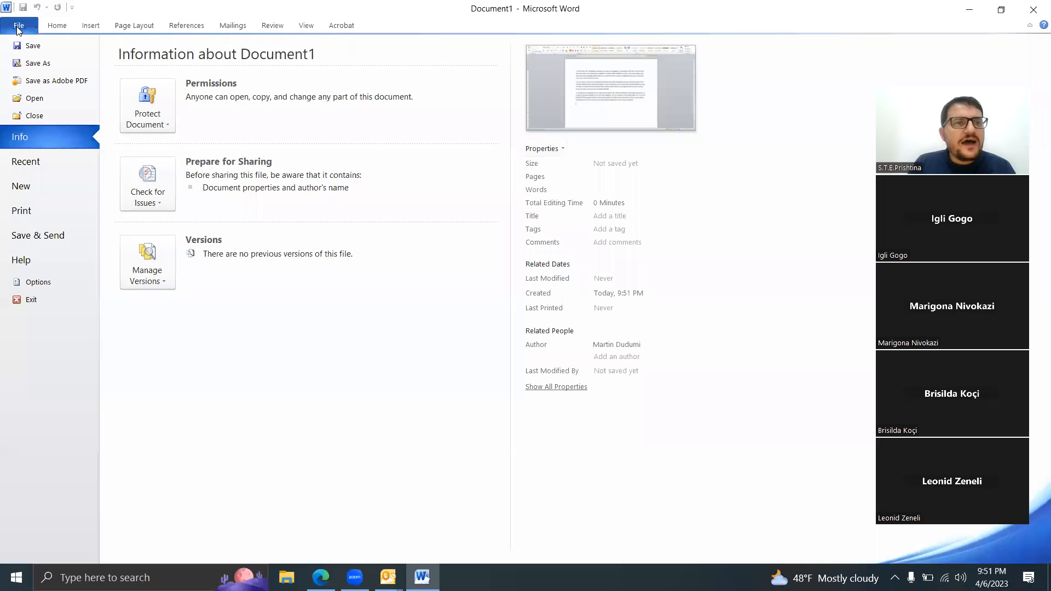
{"action": "left_click", "coordinate": [49, 65]}
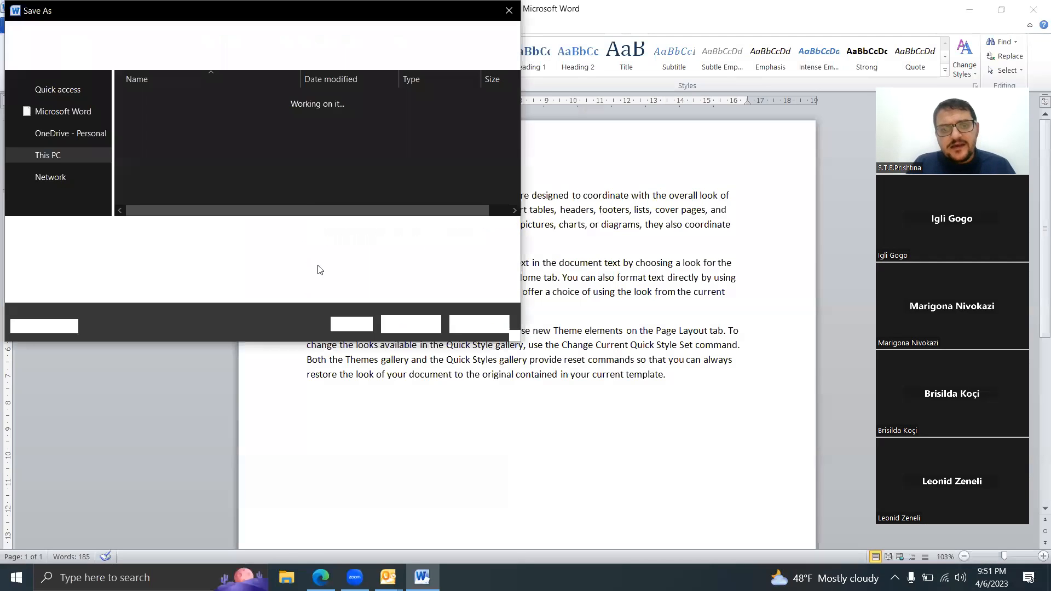
{"action": "left_click", "coordinate": [357, 324]}
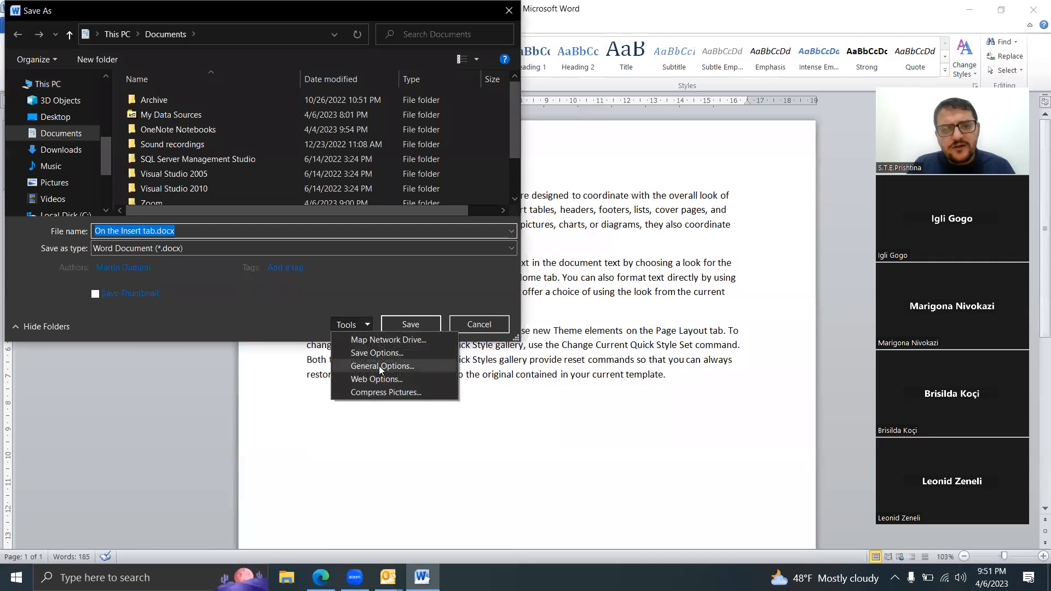
{"action": "left_click", "coordinate": [382, 366]}
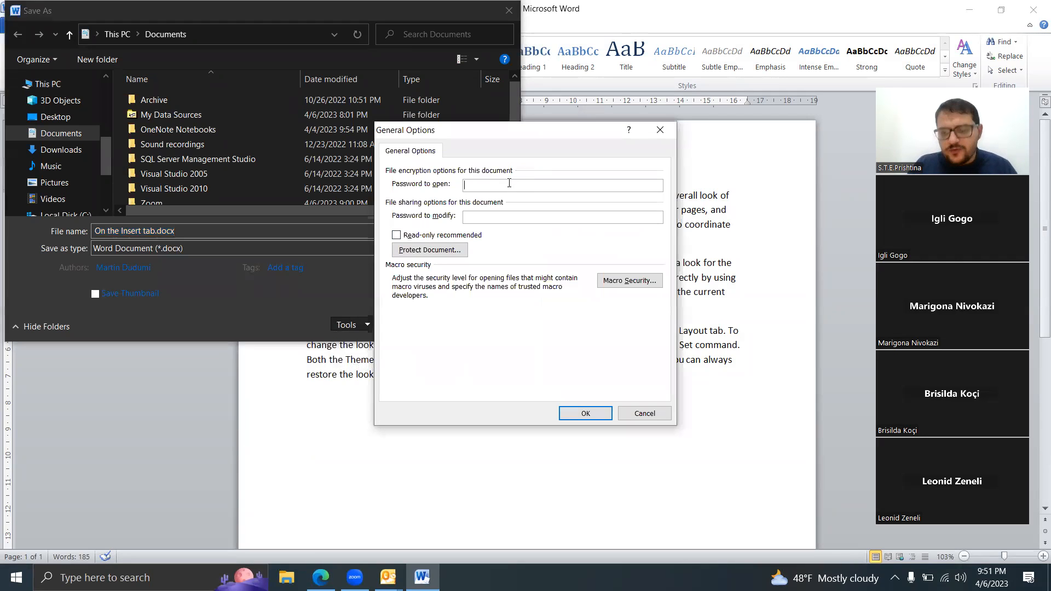
{"action": "type", "text": "•••••"}
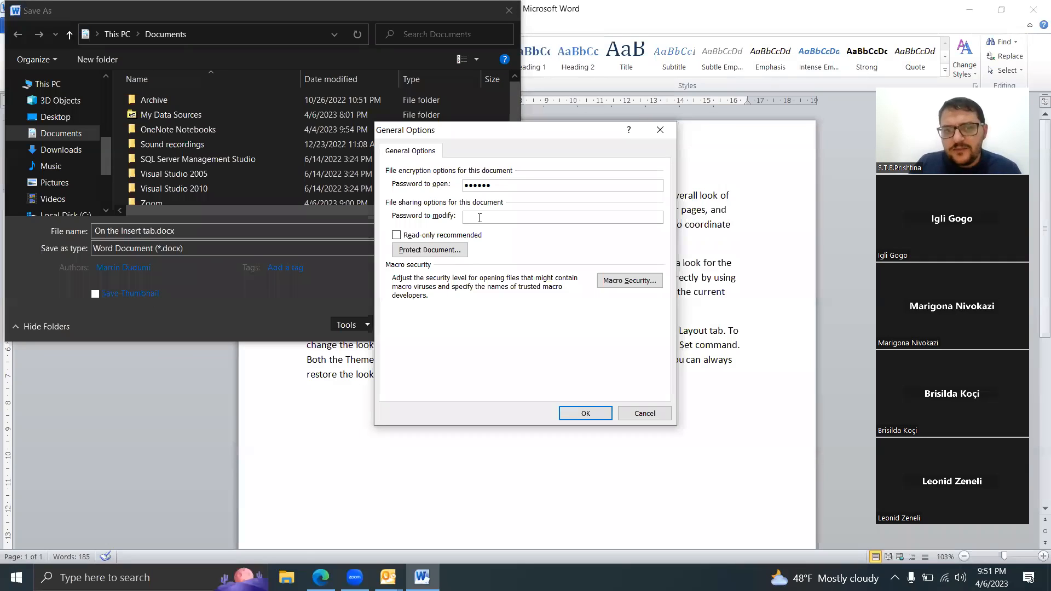
{"action": "type", "text": "•••••"}
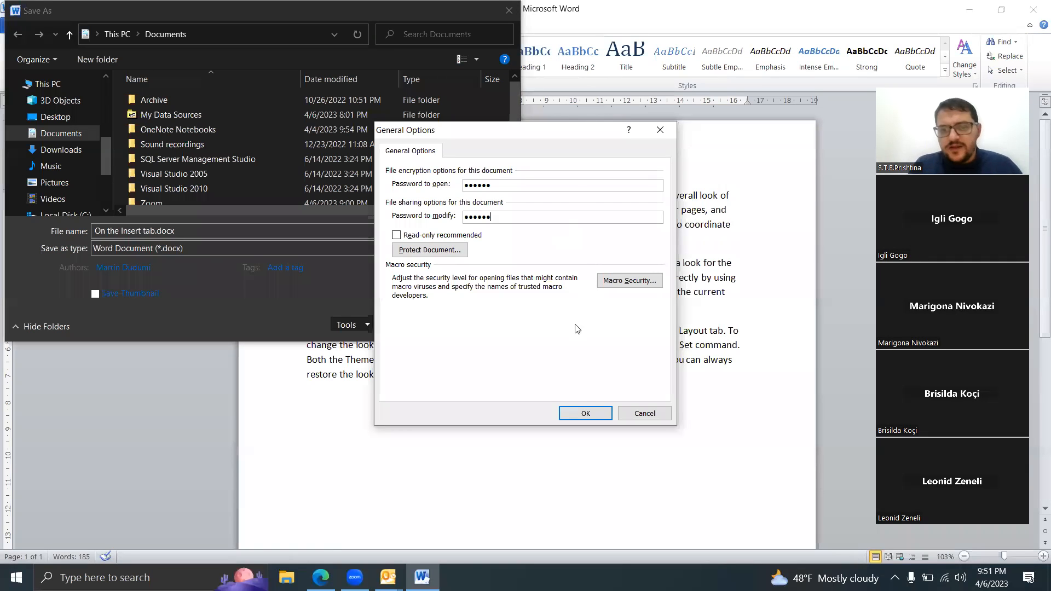
Step: Confirm the password to open and the password to modify, and save the document as On the Insert tab.docx in Documents
{"action": "left_click", "coordinate": [596, 418]}
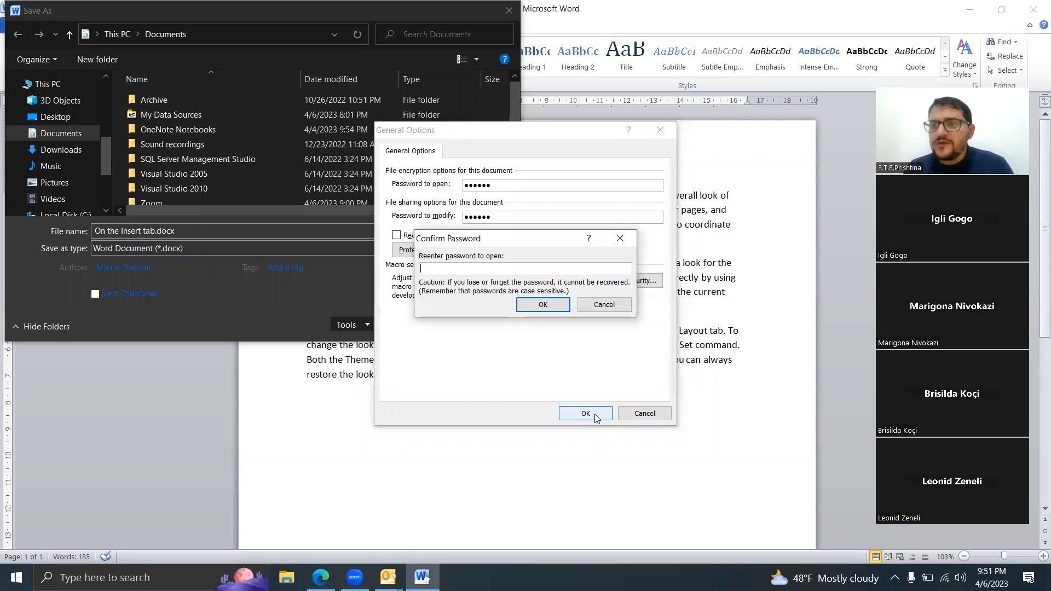
{"action": "type", "text": "••••••"}
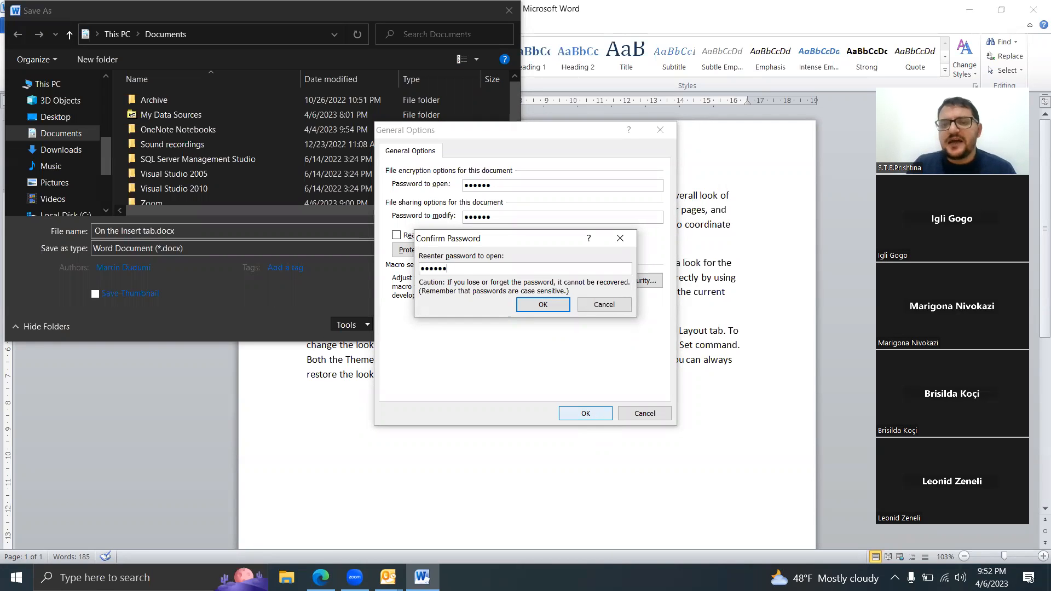
{"action": "left_click", "coordinate": [530, 305]}
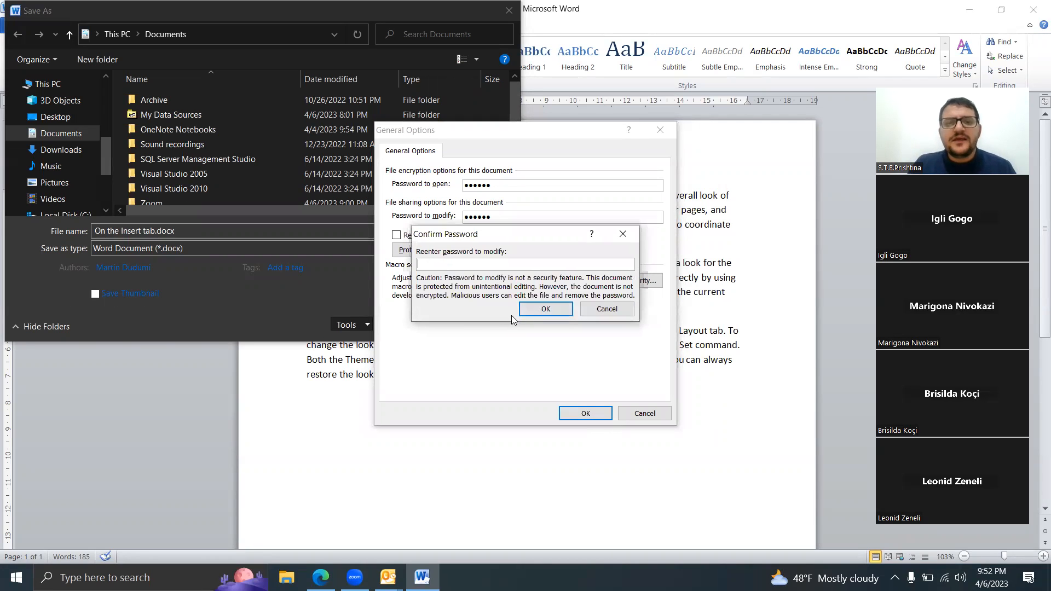
{"action": "type", "text": "••••"}
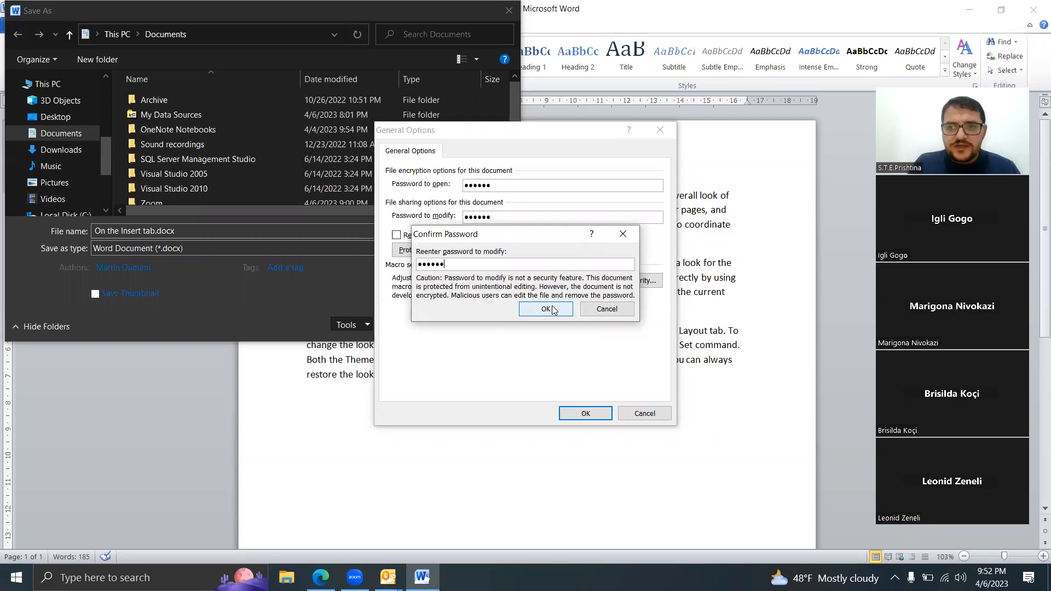
{"action": "left_click", "coordinate": [553, 311]}
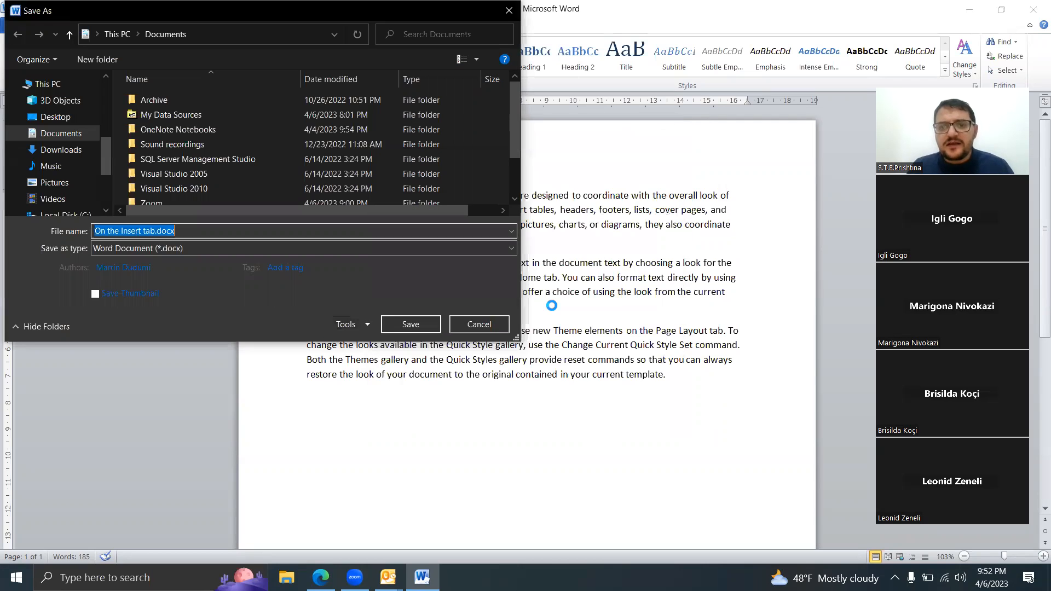
{"action": "left_click", "coordinate": [413, 326]}
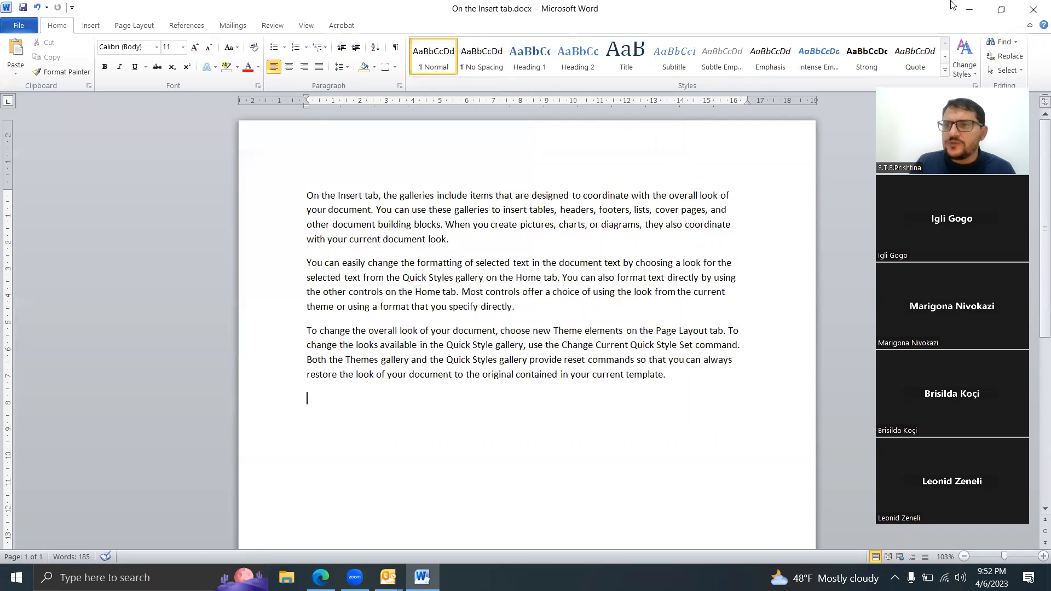
Step: Close On the Insert tab.docx and check the recent documents list in a restarted Word session
{"action": "left_click", "coordinate": [969, 9]}
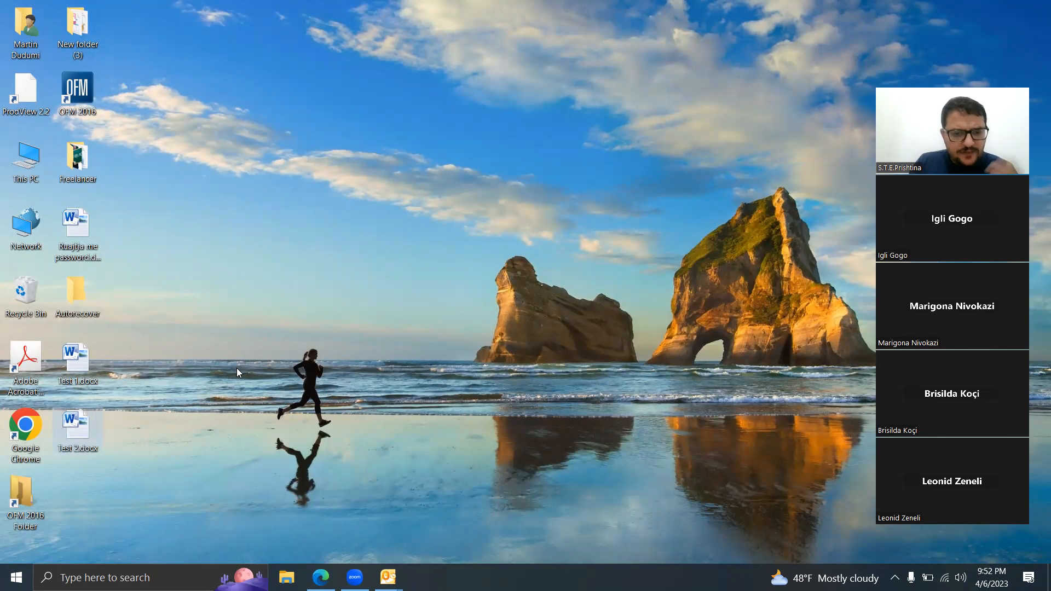
{"action": "left_click", "coordinate": [157, 576]}
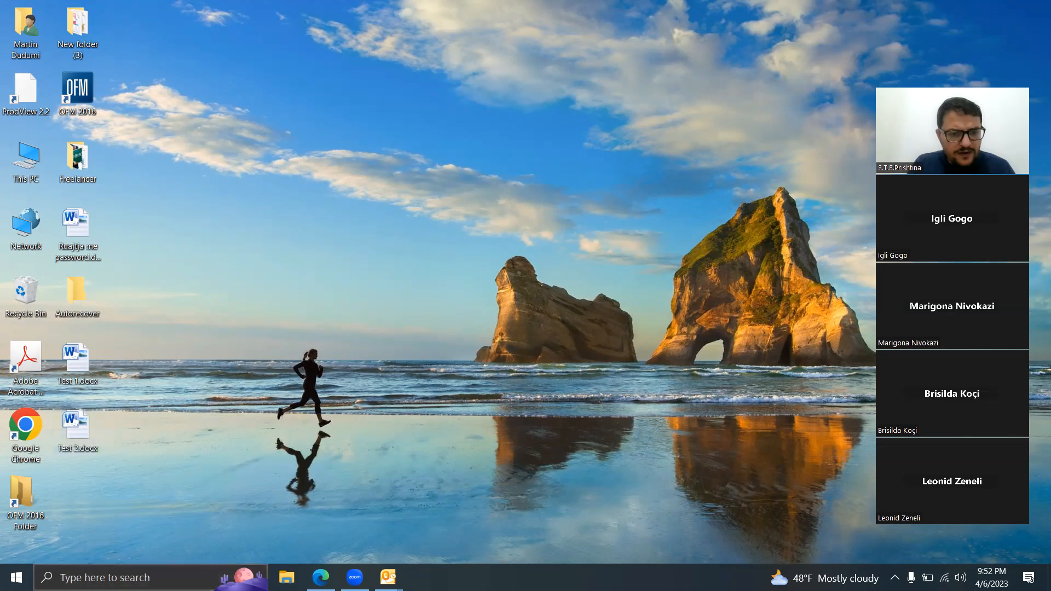
{"action": "type", "text": "word"}
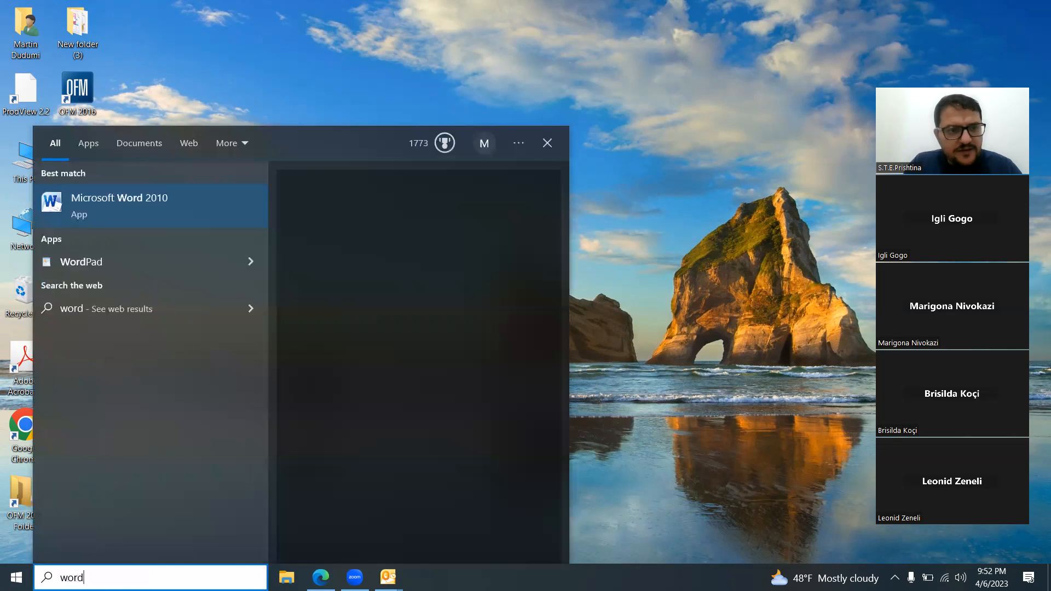
{"action": "key", "text": "Return"}
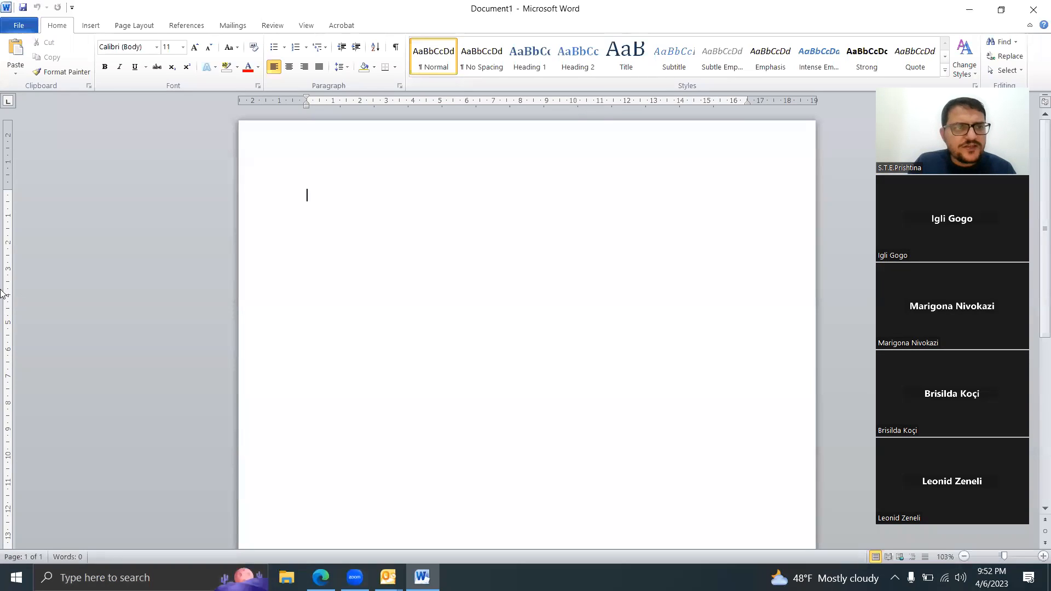
{"action": "left_click", "coordinate": [18, 28]}
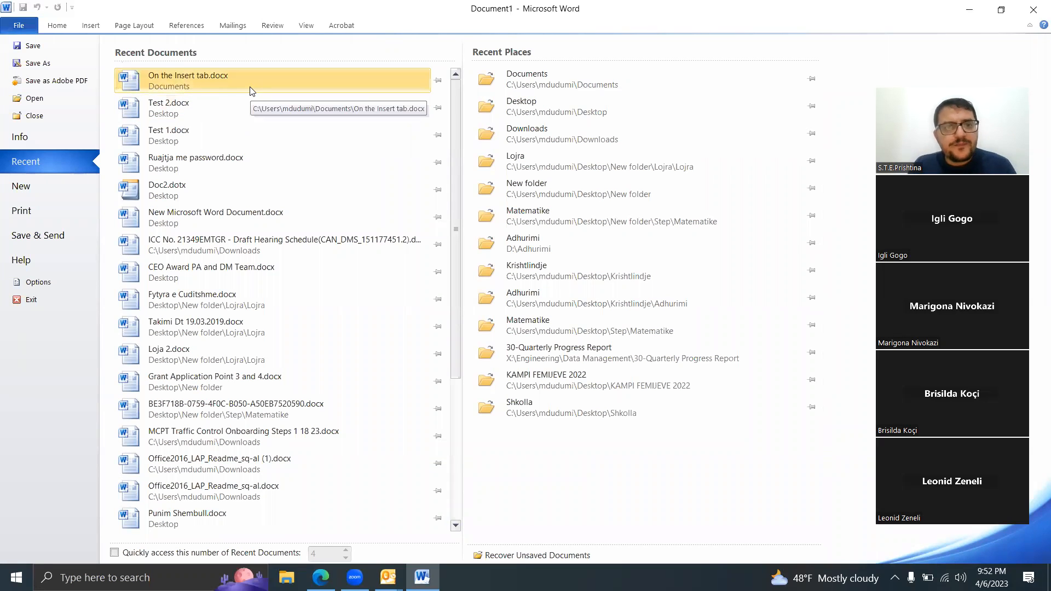
{"action": "left_click", "coordinate": [1035, 10]}
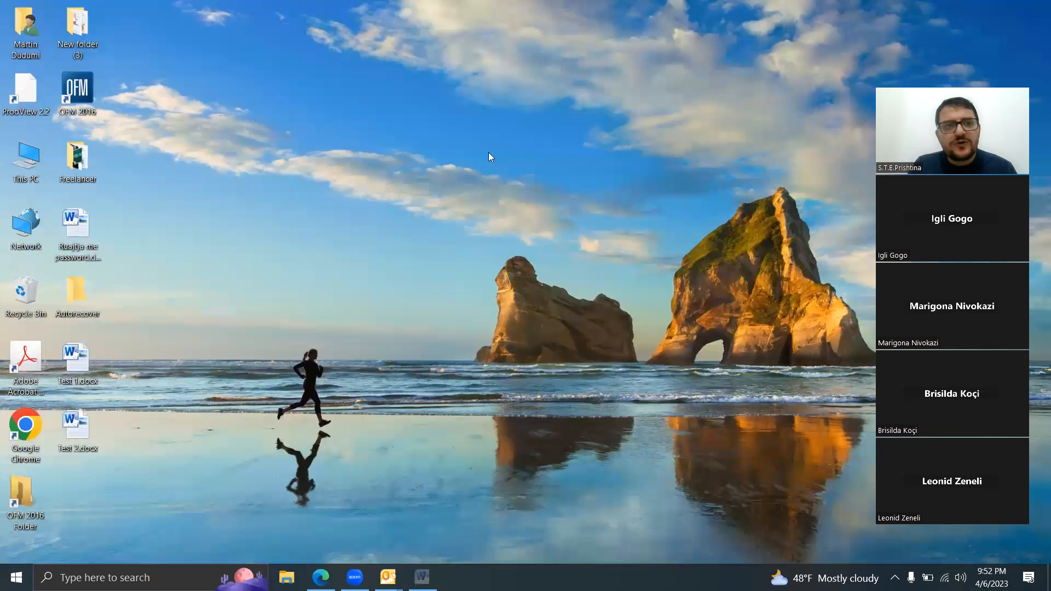
Step: Open On the Insert tab.docx from the Documents folder in File Explorer
{"action": "left_click", "coordinate": [286, 577]}
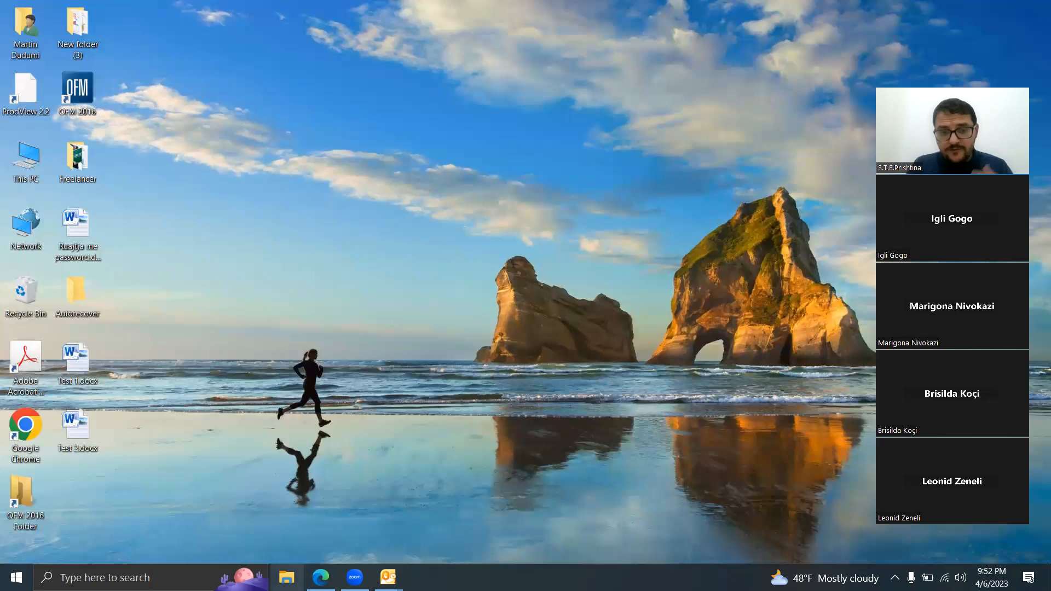
{"action": "left_click", "coordinate": [155, 250]}
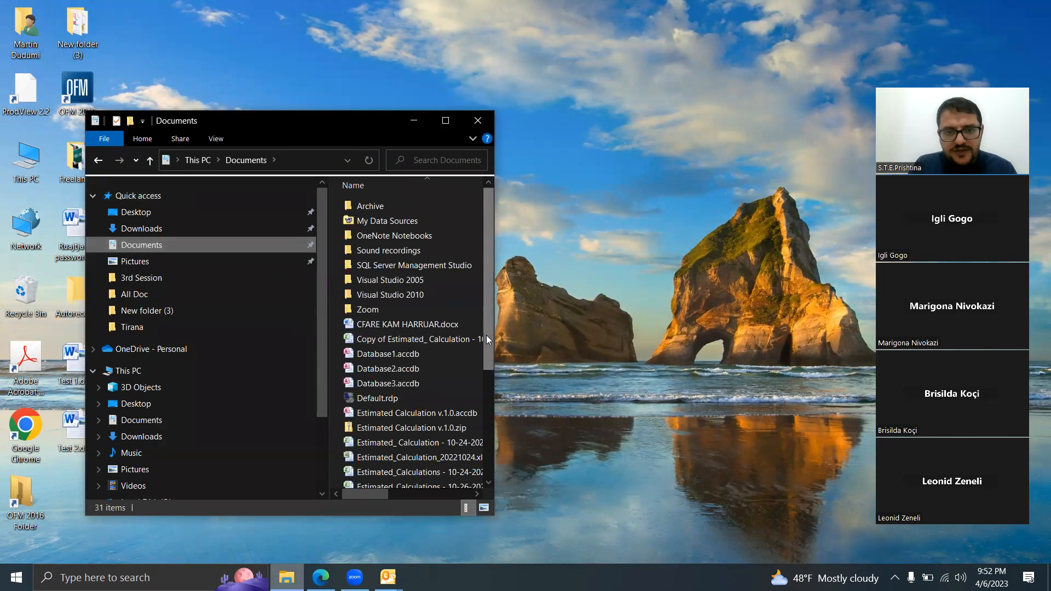
{"action": "left_click_drag", "start_coordinate": [487, 340], "coordinate": [492, 452]}
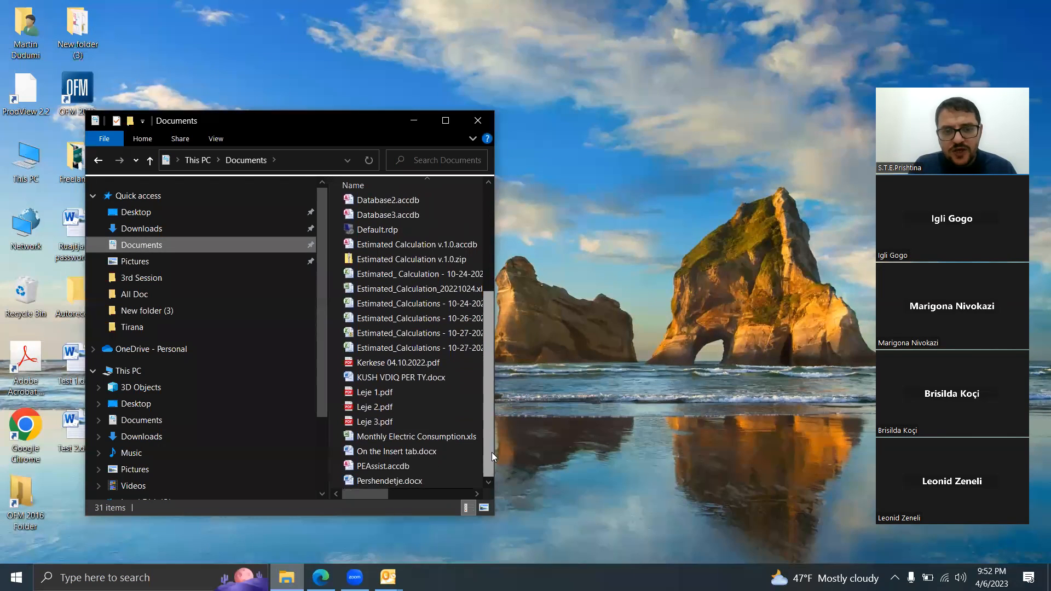
{"action": "left_click", "coordinate": [399, 453]}
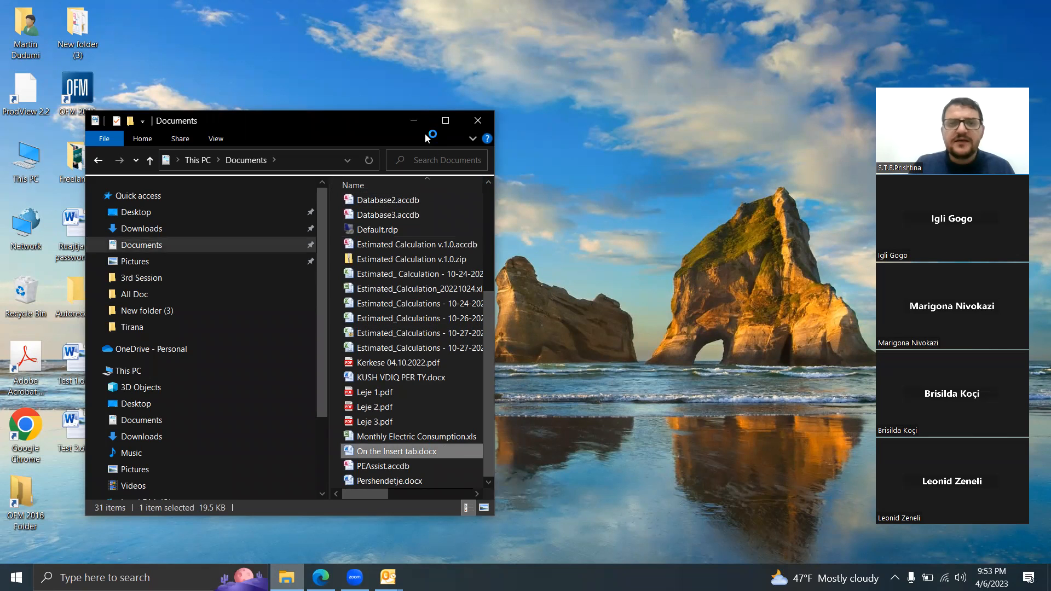
{"action": "left_click", "coordinate": [415, 121]}
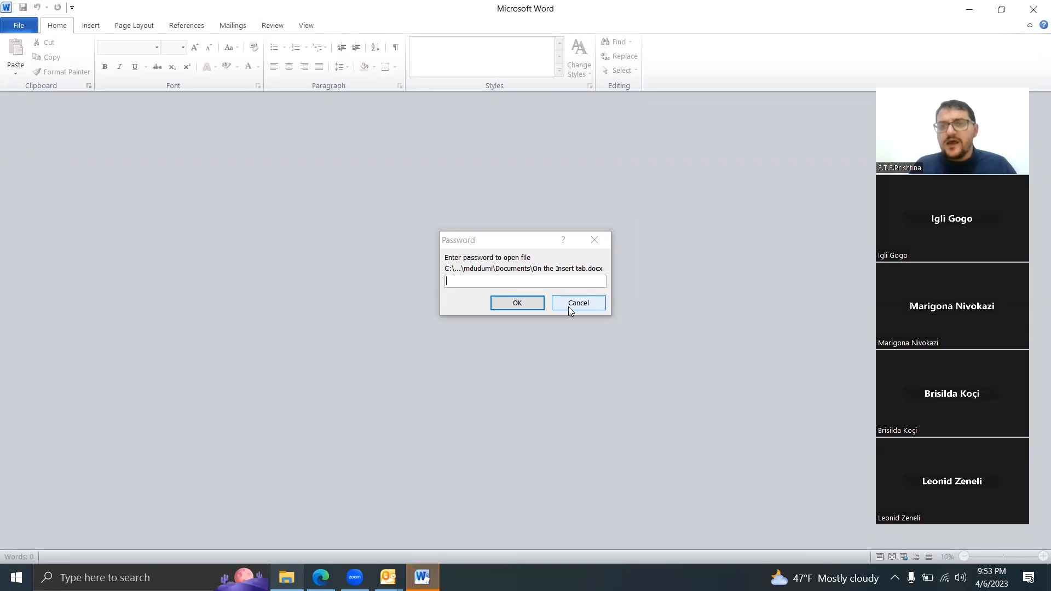
Step: Enter the password to open and the password to modify to unlock On the Insert tab.docx for editing
{"action": "type", "text": "123"}
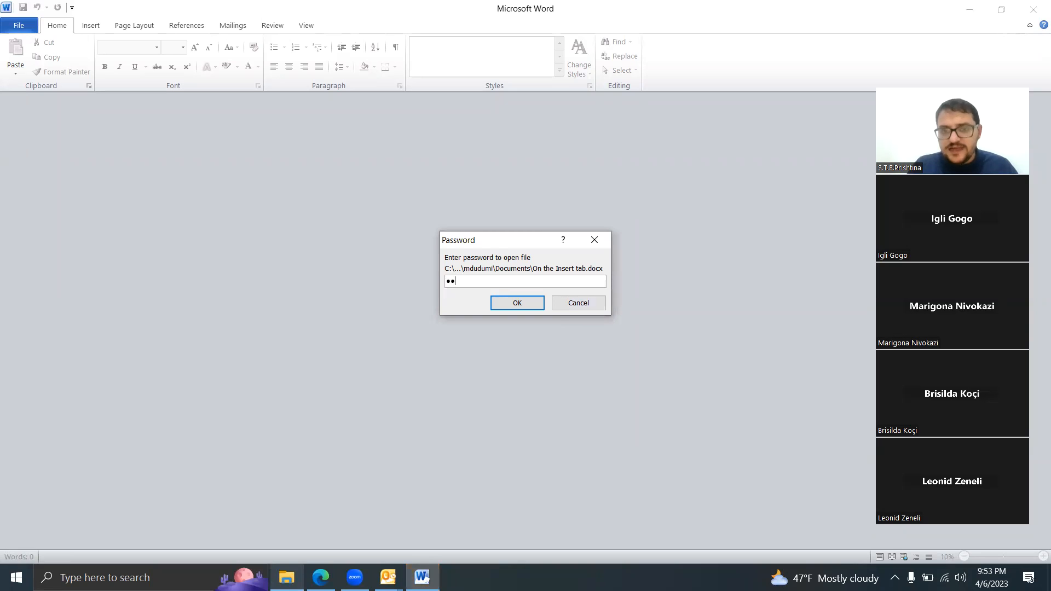
{"action": "type", "text": "456"}
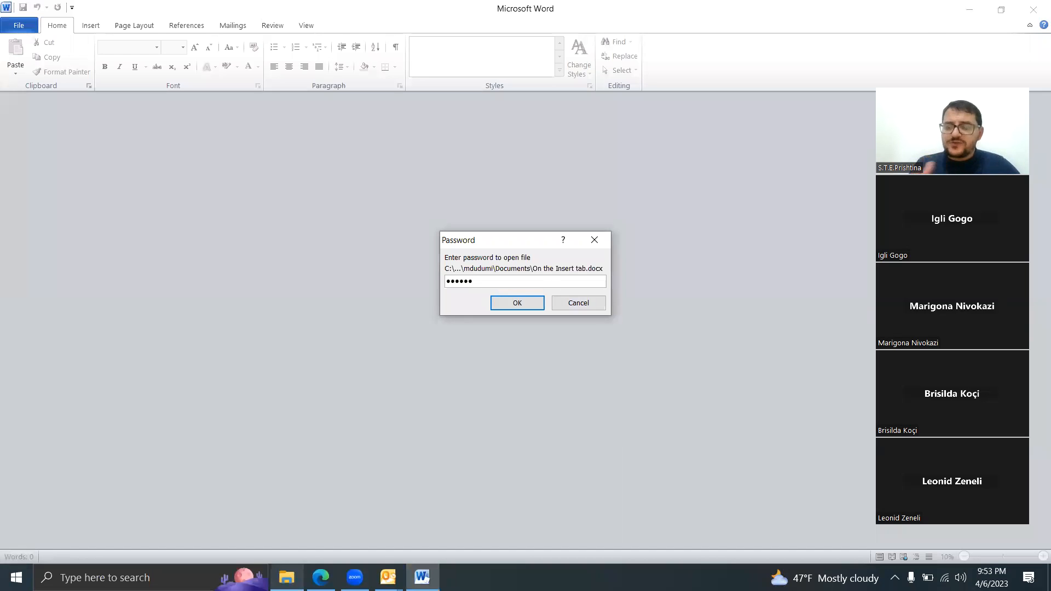
{"action": "left_click", "coordinate": [502, 304]}
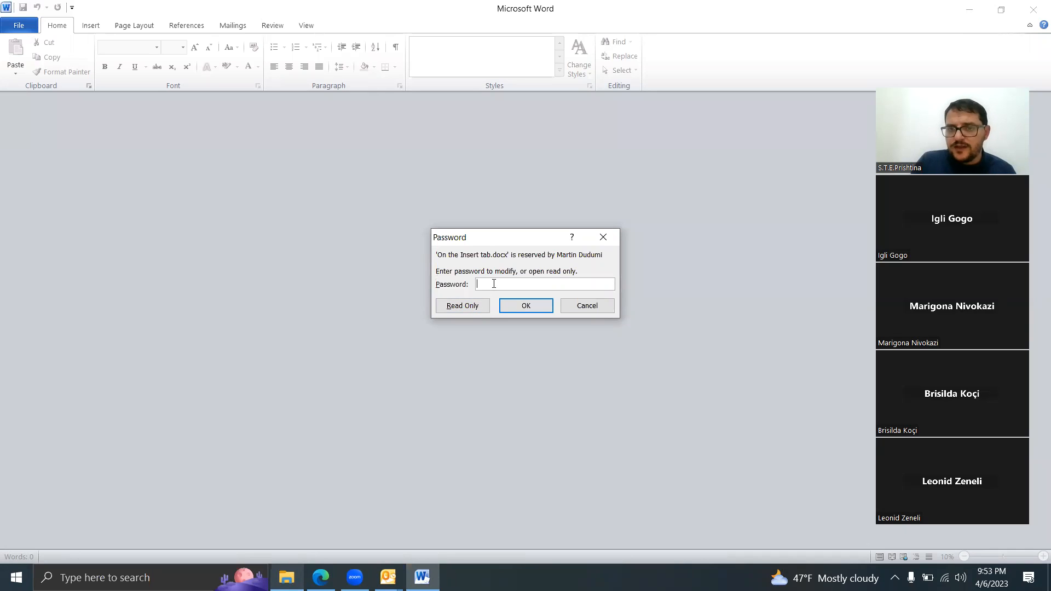
{"action": "type", "text": "123456"}
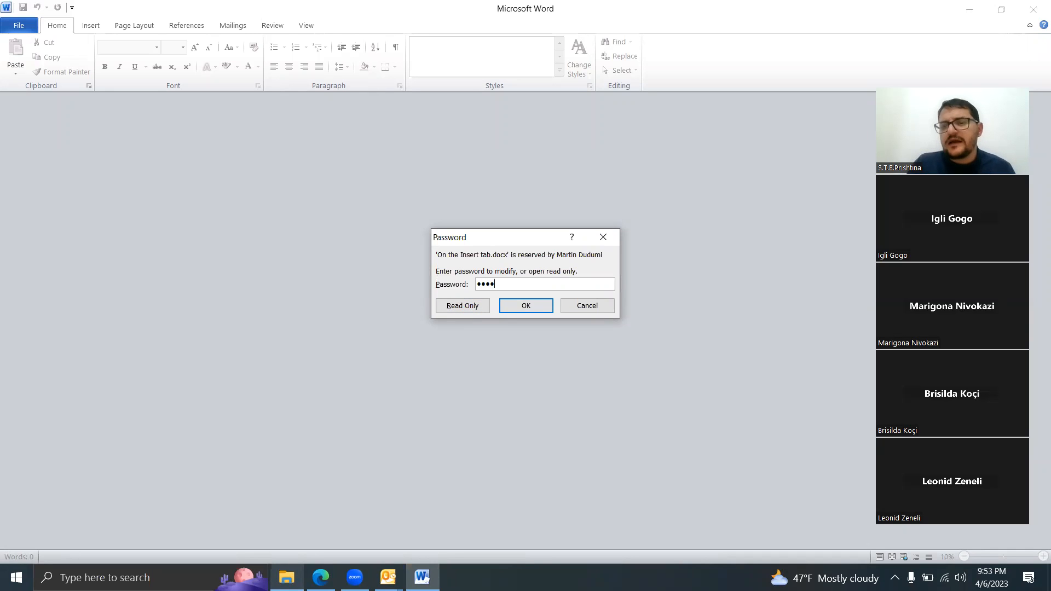
{"action": "left_click", "coordinate": [524, 307]}
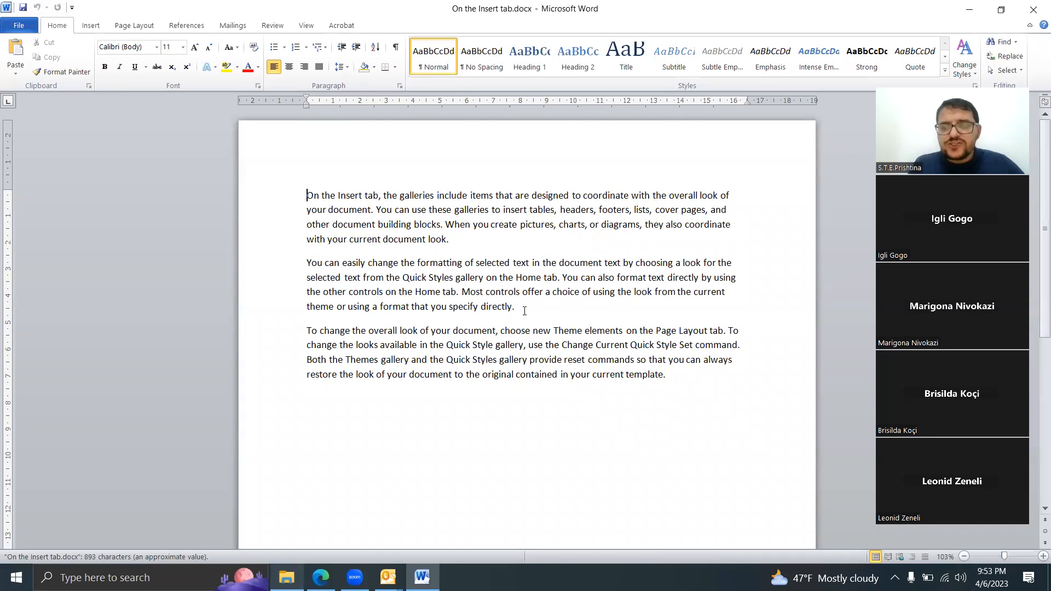
Step: Add the text nnsvxnc at the end of the last paragraph
{"action": "left_click", "coordinate": [729, 374]}
{"action": "type", "text": "nnsvxnc"}
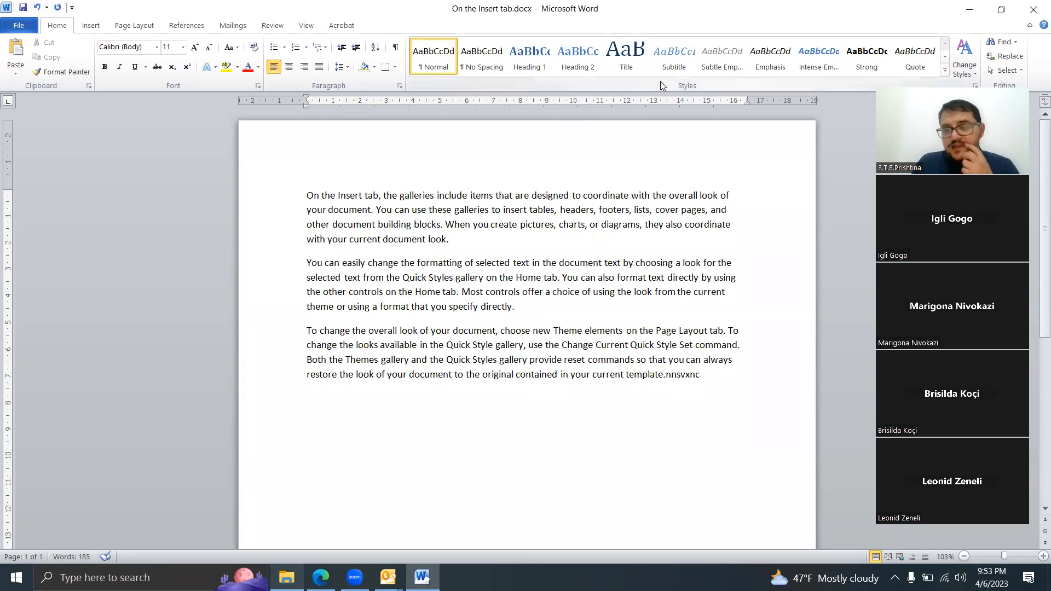
{"action": "left_click", "coordinate": [1035, 9]}
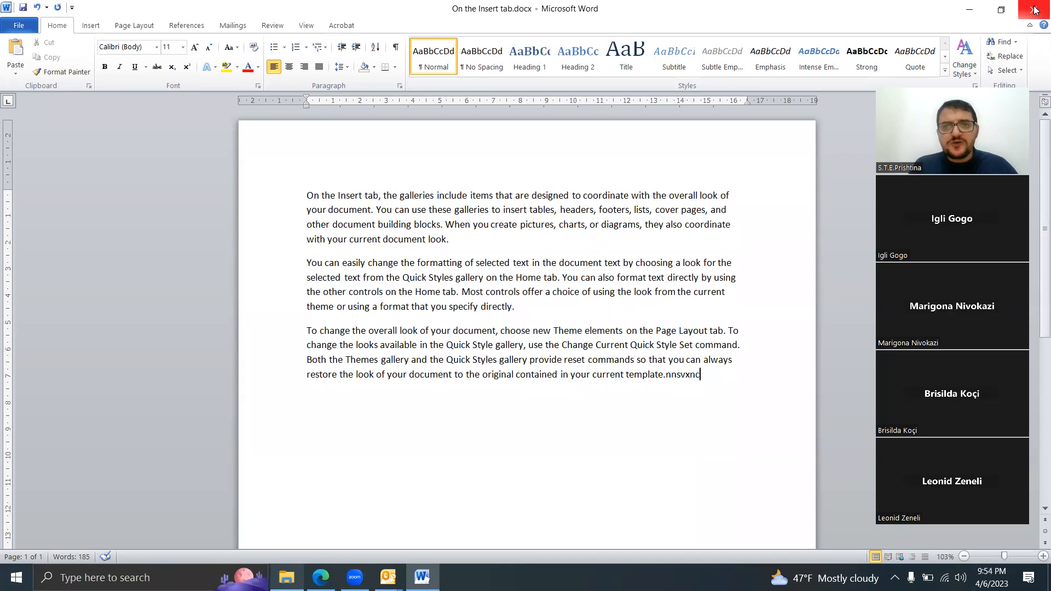
Step: Start saving a copy of the document to the Desktop under the file name Test 3
{"action": "left_click", "coordinate": [18, 25]}
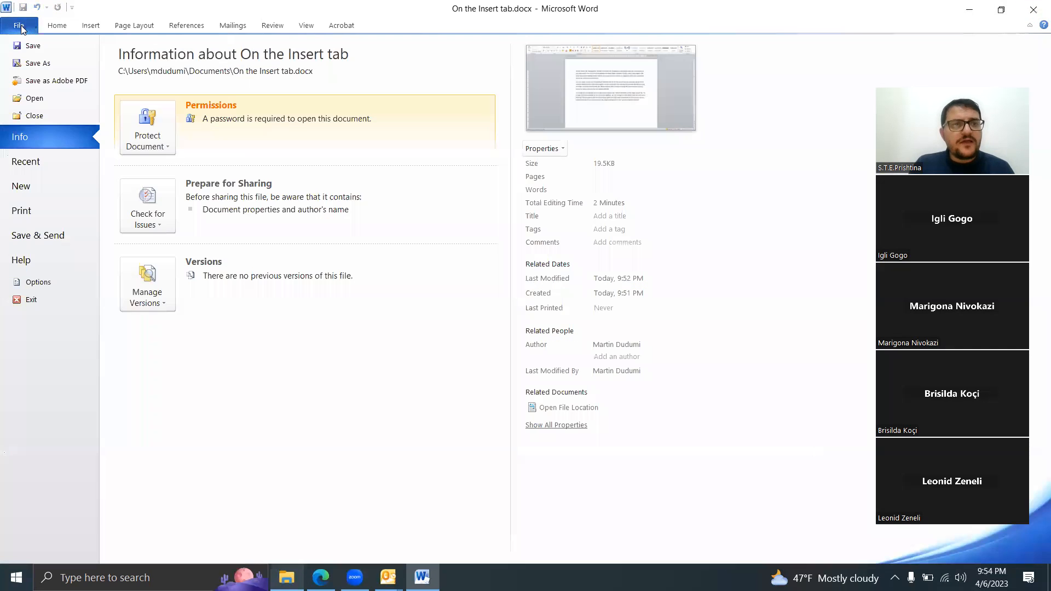
{"action": "left_click", "coordinate": [38, 63]}
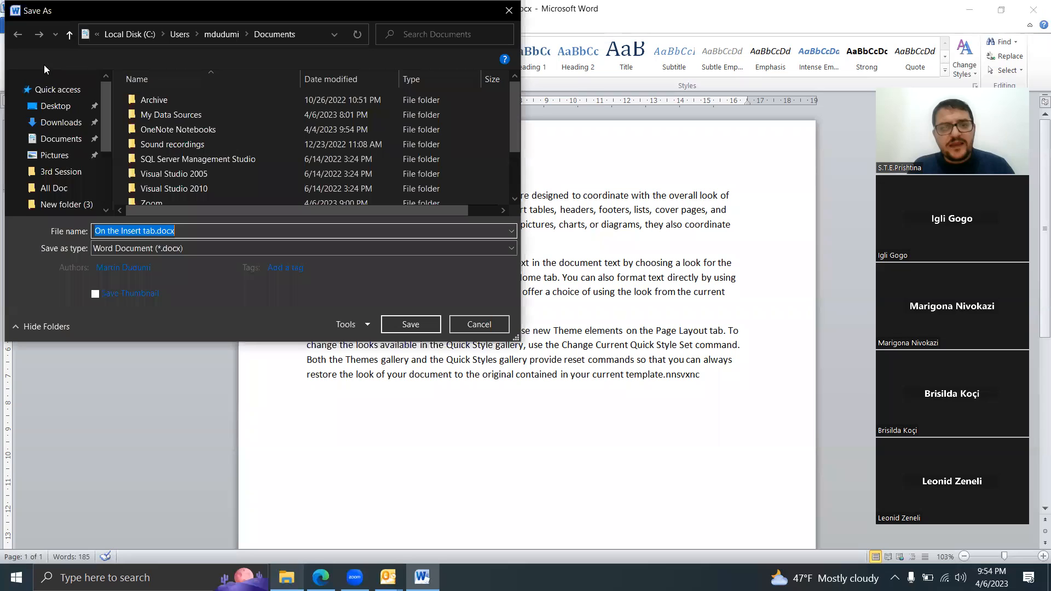
{"action": "left_click", "coordinate": [55, 95]}
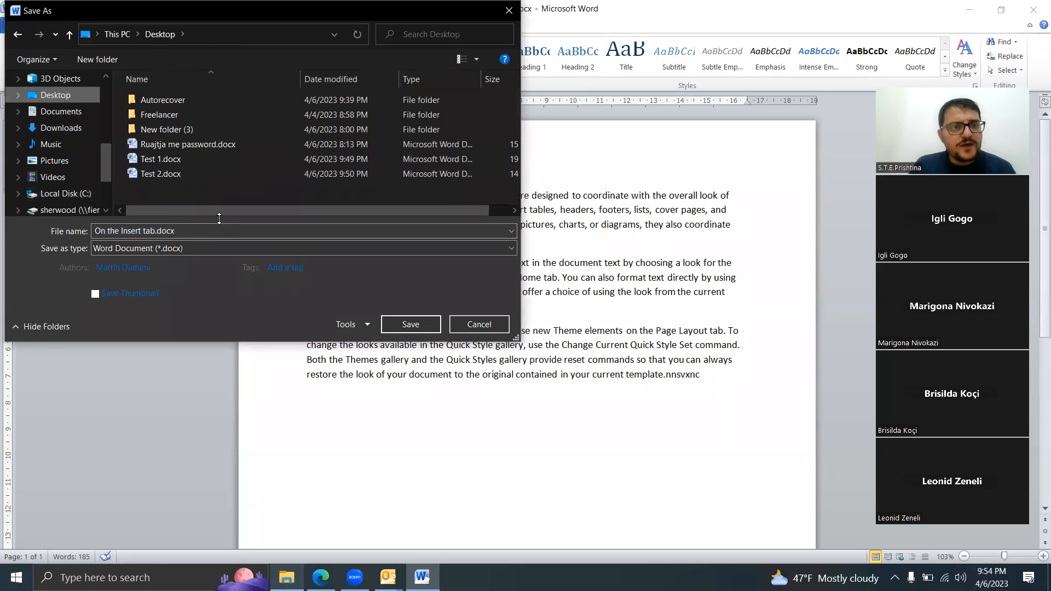
{"action": "left_click", "coordinate": [184, 231]}
{"action": "type", "text": "Te"}
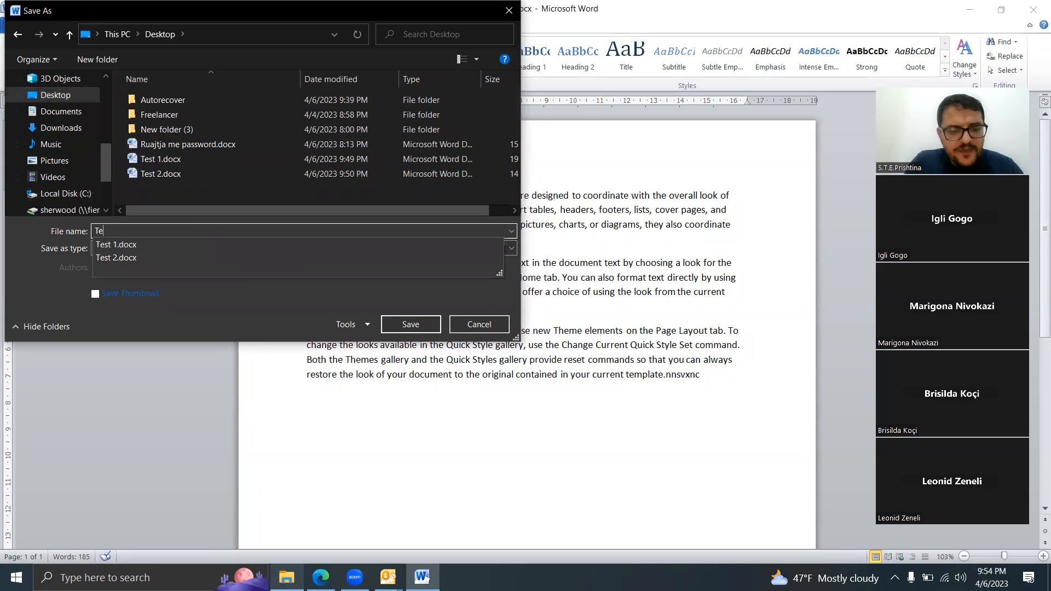
{"action": "type", "text": "st 3"}
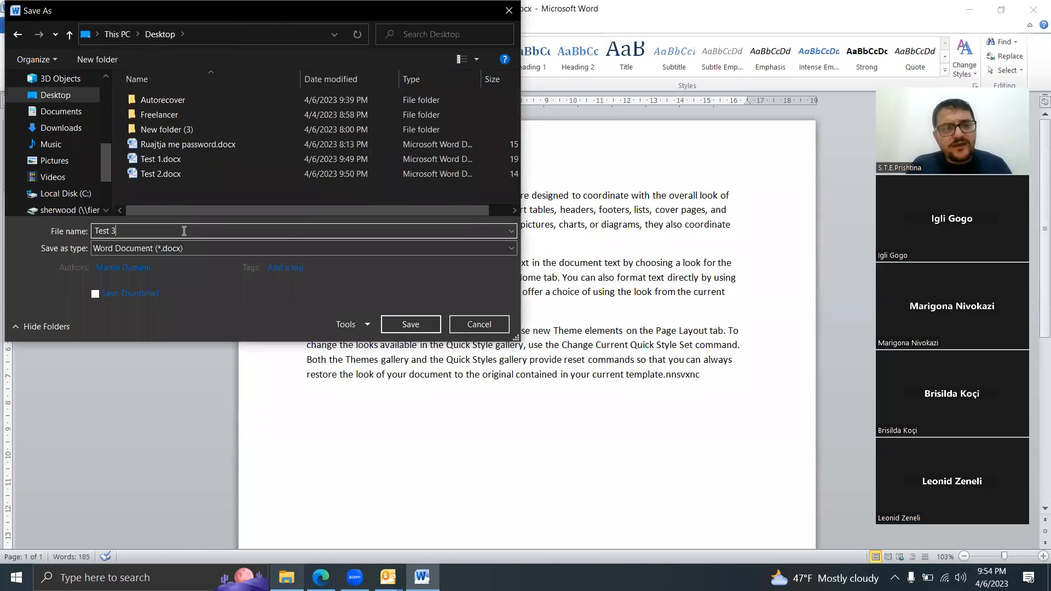
Step: Clear the password to open and the password to modify in the general save options
{"action": "left_click", "coordinate": [366, 326]}
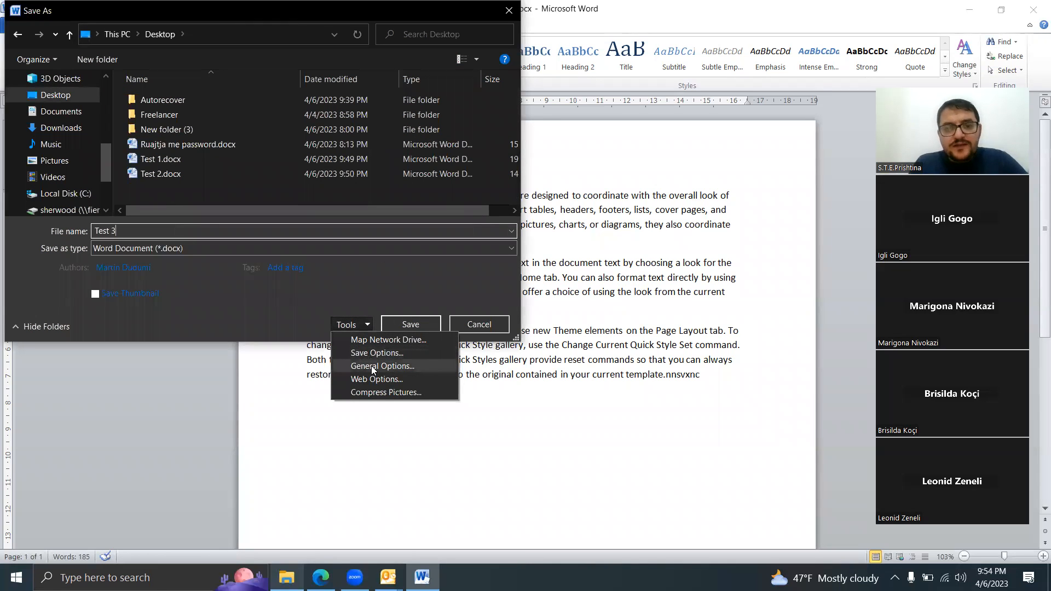
{"action": "left_click", "coordinate": [371, 366]}
{"action": "key", "text": "BackSpace"}
{"action": "left_click", "coordinate": [500, 220]}
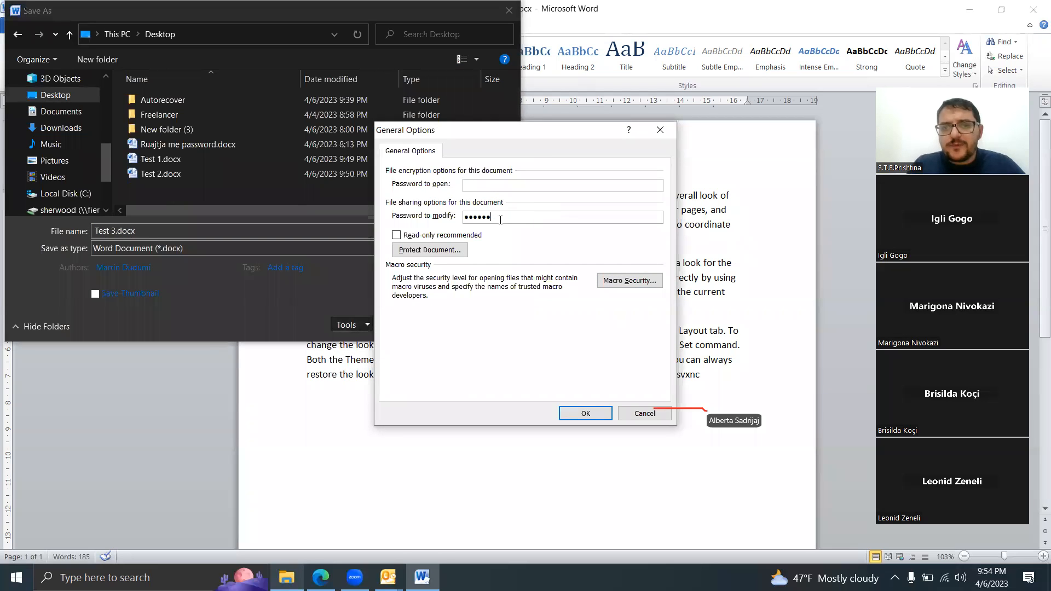
{"action": "key", "text": "BackSpace"}
{"action": "key", "text": "BackSpace"}
{"action": "key", "text": "BackSpace"}
{"action": "key", "text": "BackSpace"}
{"action": "key", "text": "BackSpace"}
{"action": "key", "text": "BackSpace"}
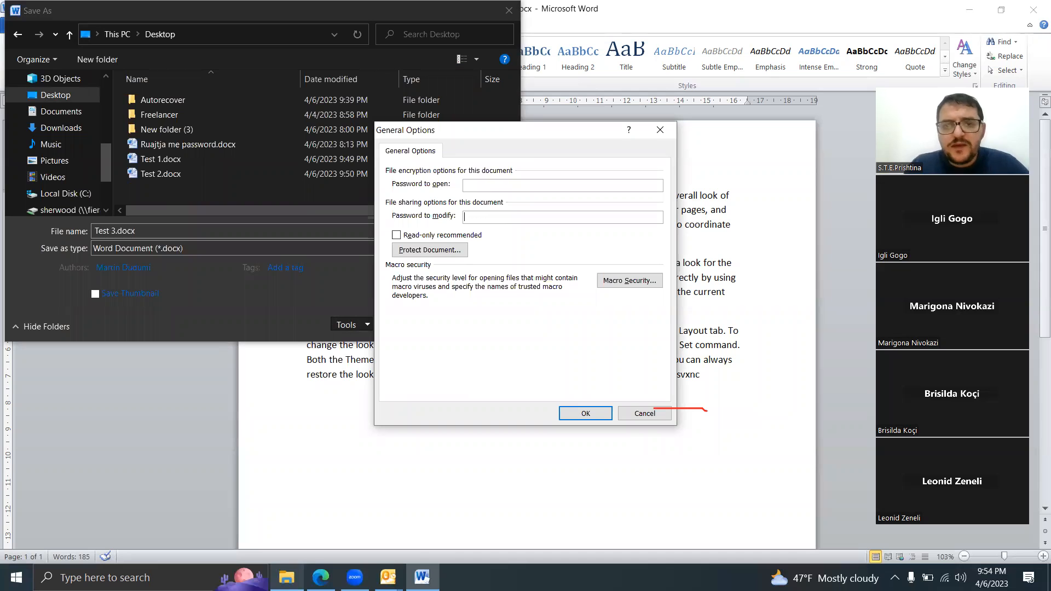
Step: Bring up the formatting and editing restrictions from the general options and save the document as Test 3.docx
{"action": "left_click", "coordinate": [445, 252]}
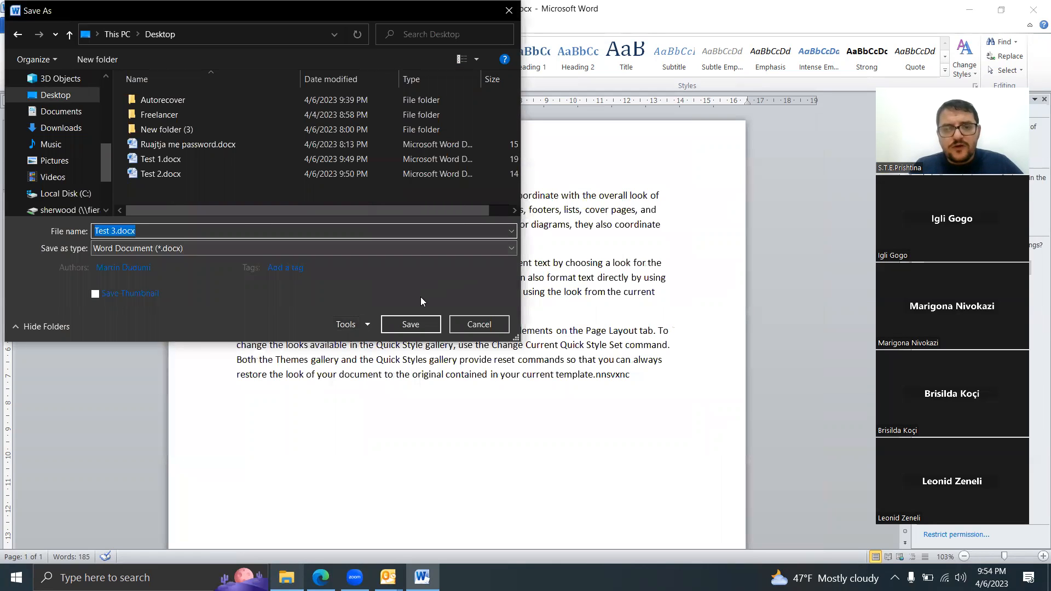
{"action": "left_click", "coordinate": [411, 320]}
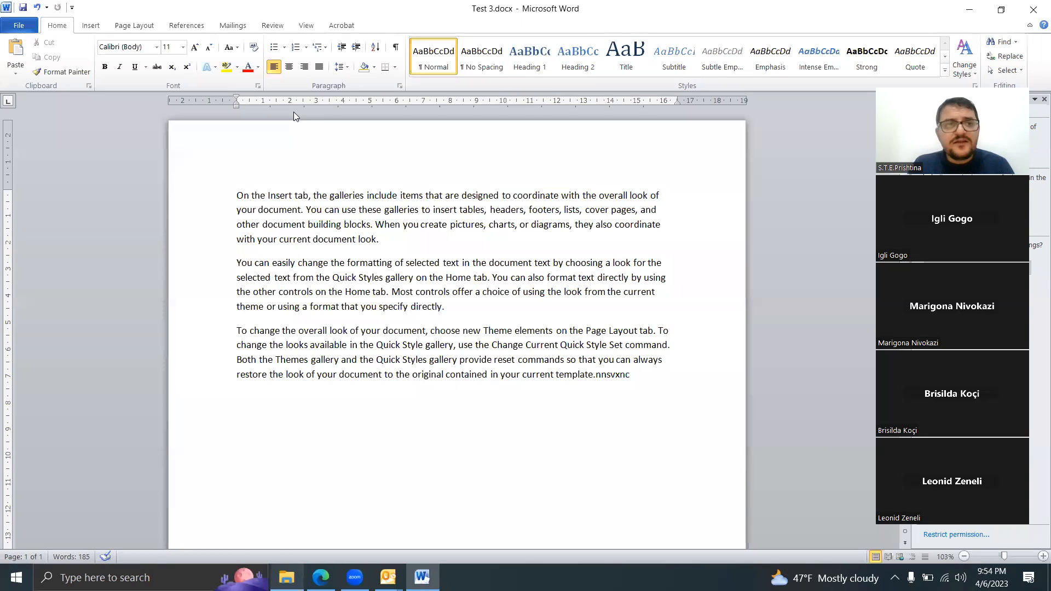
{"action": "left_click_drag", "start_coordinate": [294, 112], "coordinate": [143, 92]}
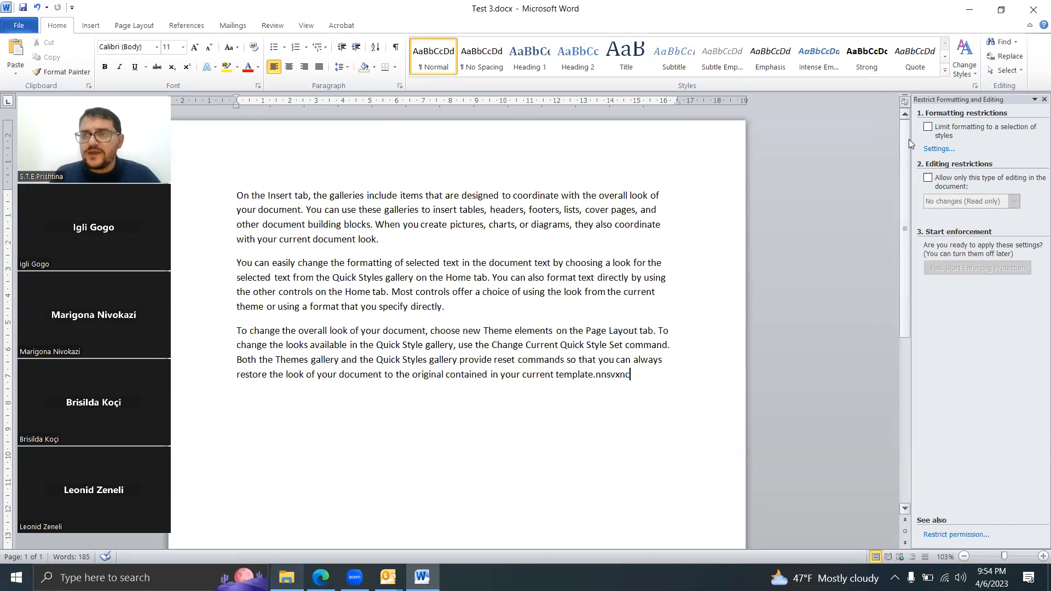
Step: Limit formatting to a selection of styles, accept the checked styles, and decline removing formatting that isn't allowed
{"action": "left_click", "coordinate": [928, 128]}
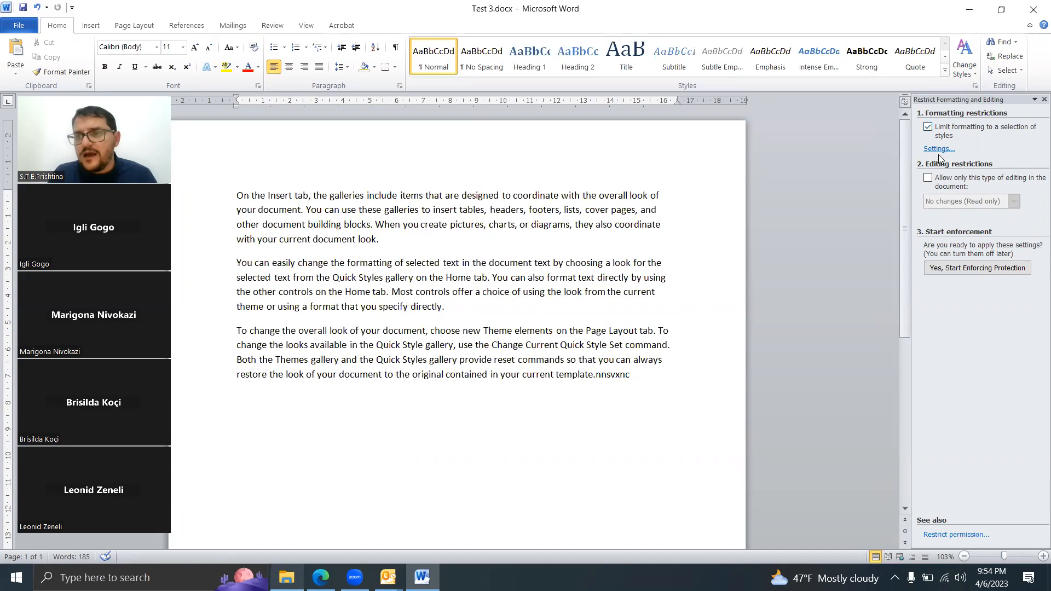
{"action": "left_click", "coordinate": [939, 149]}
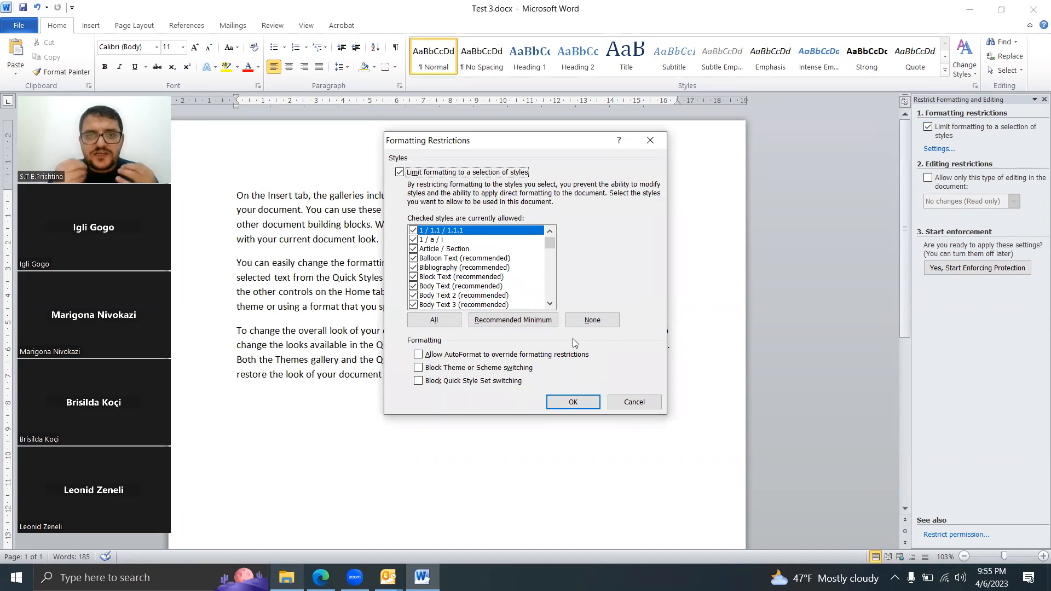
{"action": "mouse_move", "coordinate": [550, 243]}
{"action": "left_mouse_down"}
{"action": "mouse_move", "coordinate": [552, 303]}
{"action": "mouse_move", "coordinate": [555, 213]}
{"action": "left_mouse_up"}
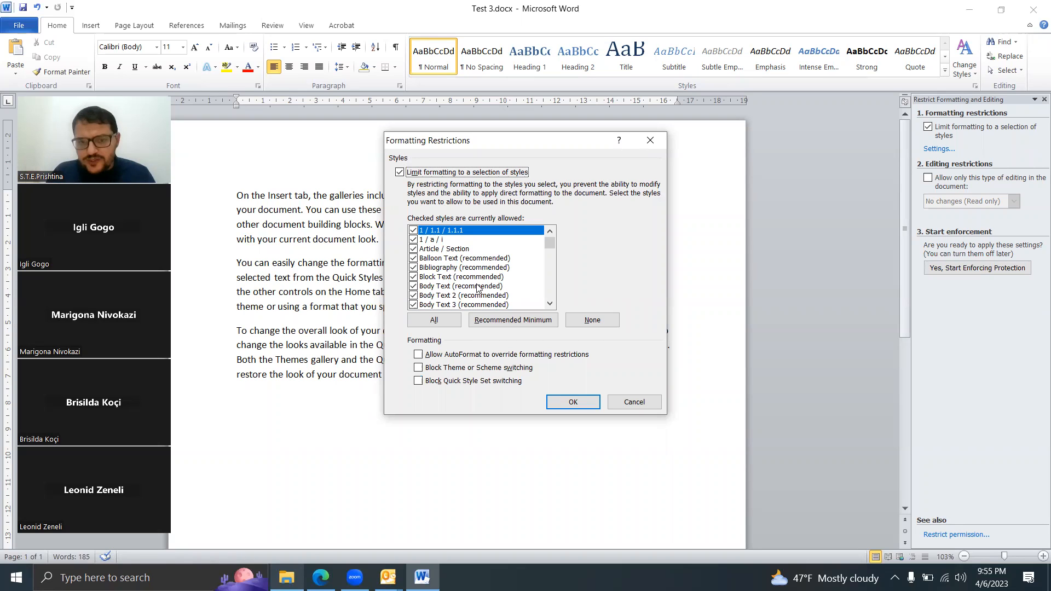
{"action": "left_click", "coordinate": [556, 305]}
{"action": "left_click", "coordinate": [548, 304]}
{"action": "left_click", "coordinate": [549, 305]}
{"action": "left_click", "coordinate": [548, 304]}
{"action": "left_click", "coordinate": [549, 304]}
{"action": "left_click", "coordinate": [549, 304]}
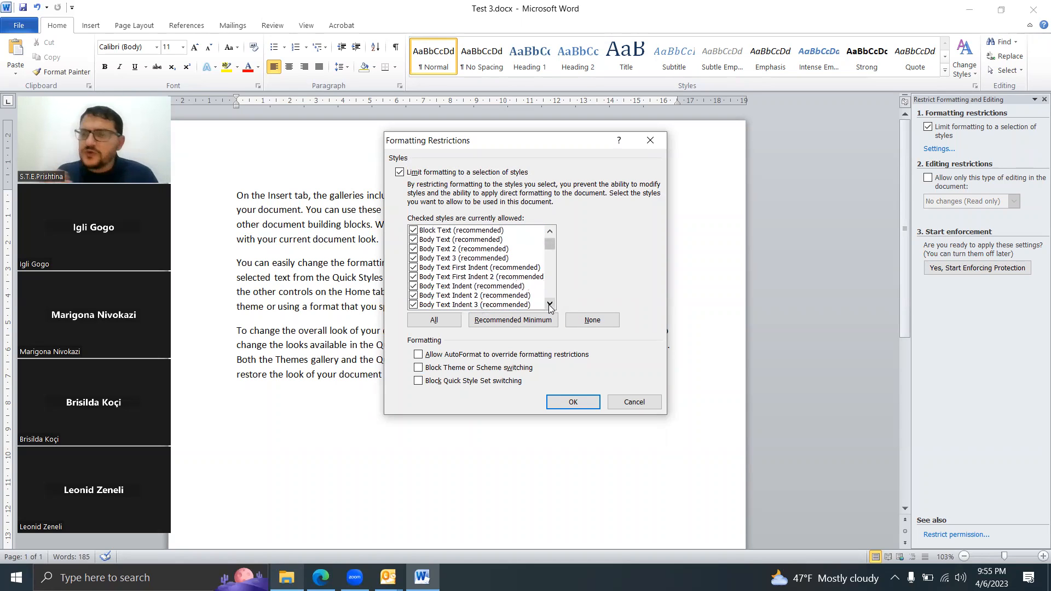
{"action": "left_click", "coordinate": [595, 405]}
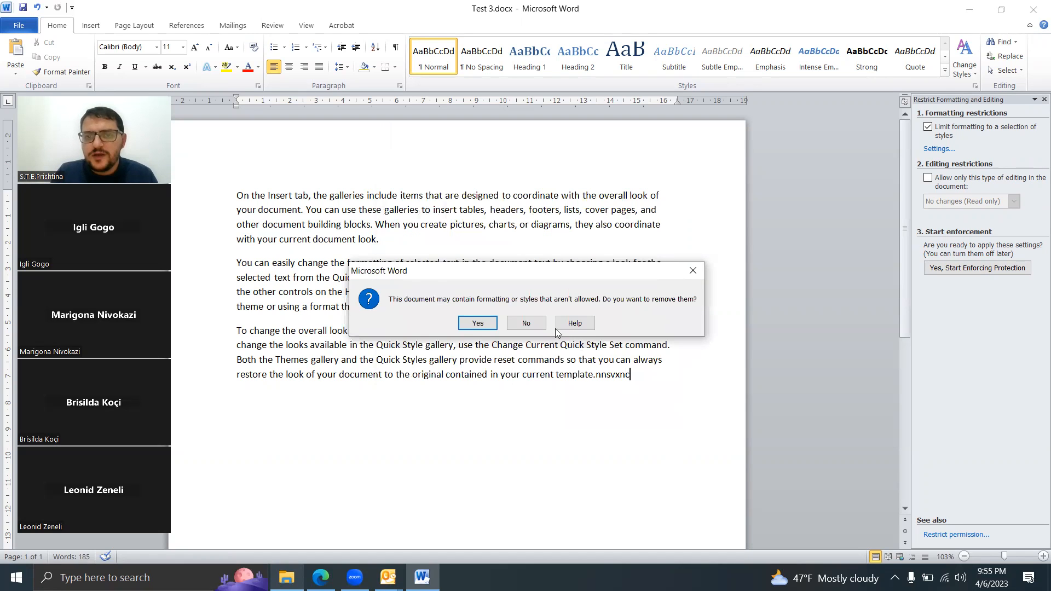
{"action": "left_click", "coordinate": [524, 323]}
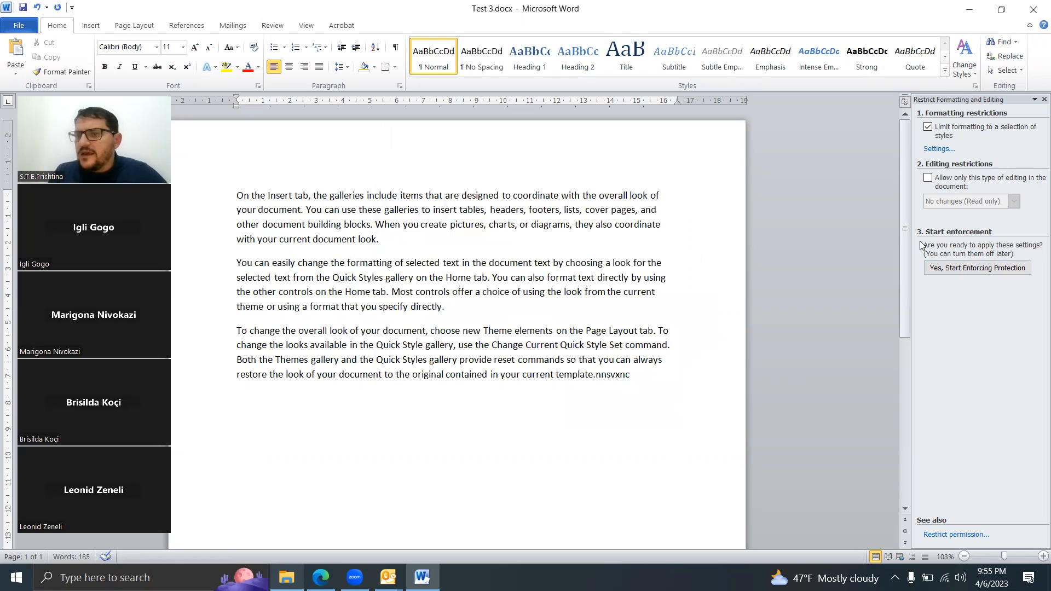
Step: Restrict editing in the document to comments only and make an exception for everyone at the cursor position after the last paragraph
{"action": "left_click", "coordinate": [928, 179]}
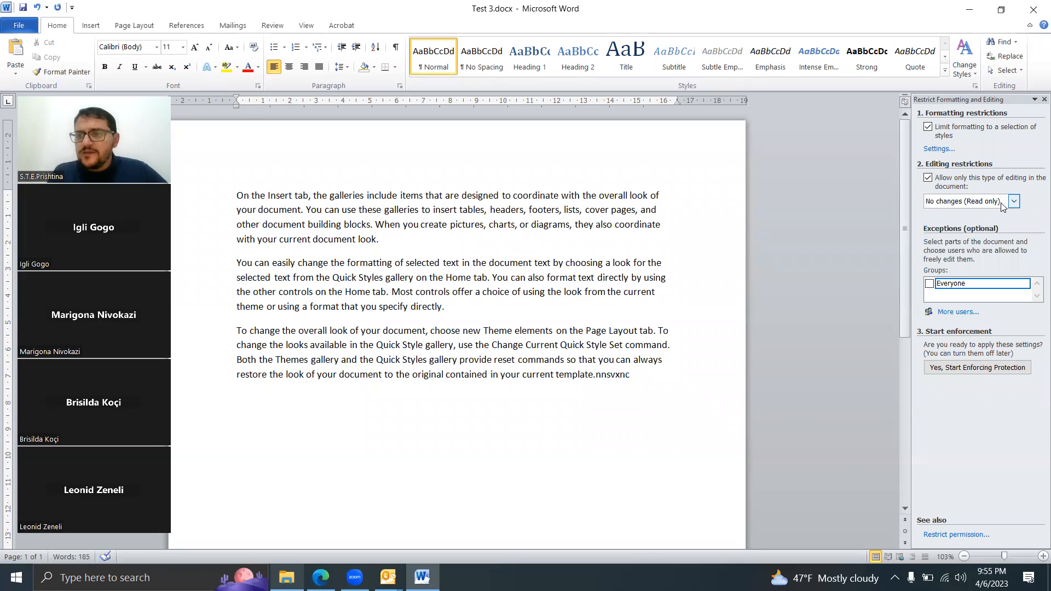
{"action": "left_click", "coordinate": [946, 205]}
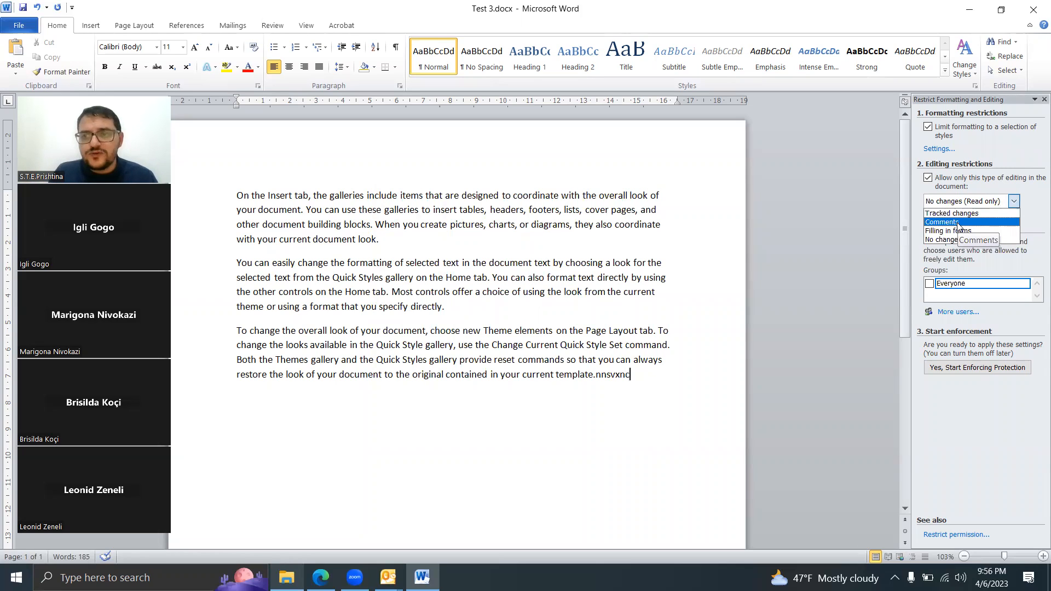
{"action": "left_click", "coordinate": [958, 222]}
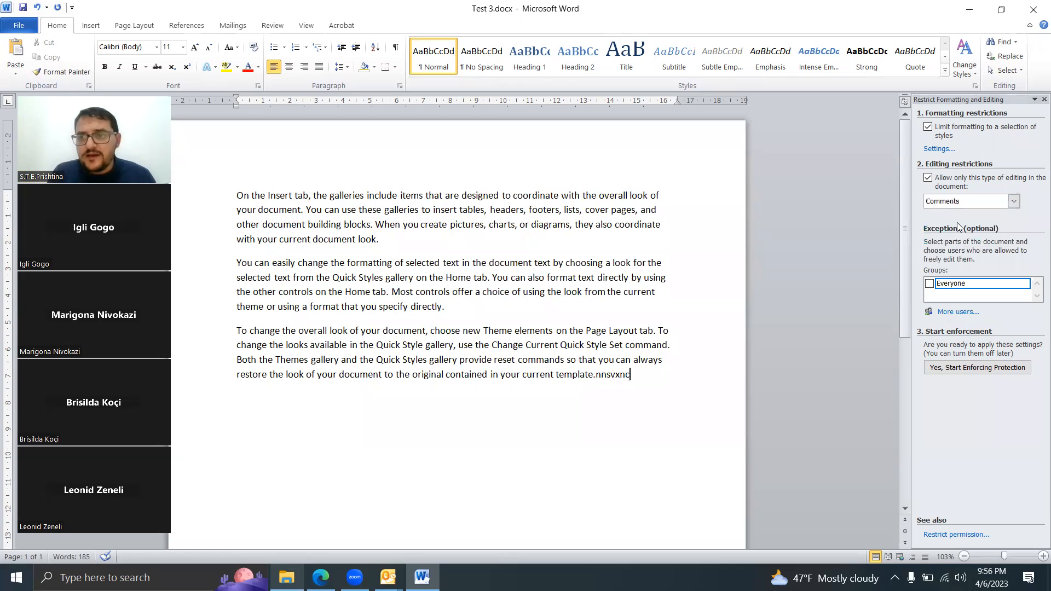
{"action": "left_click", "coordinate": [931, 284]}
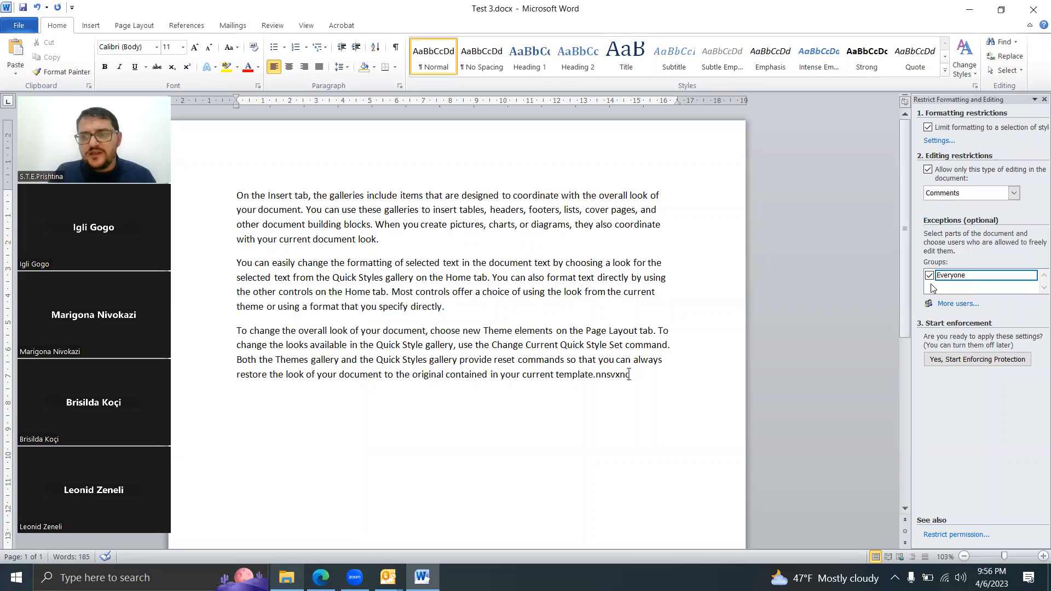
Step: Start enforcing protection with the password method, entering and confirming the new protection password
{"action": "left_click", "coordinate": [945, 361]}
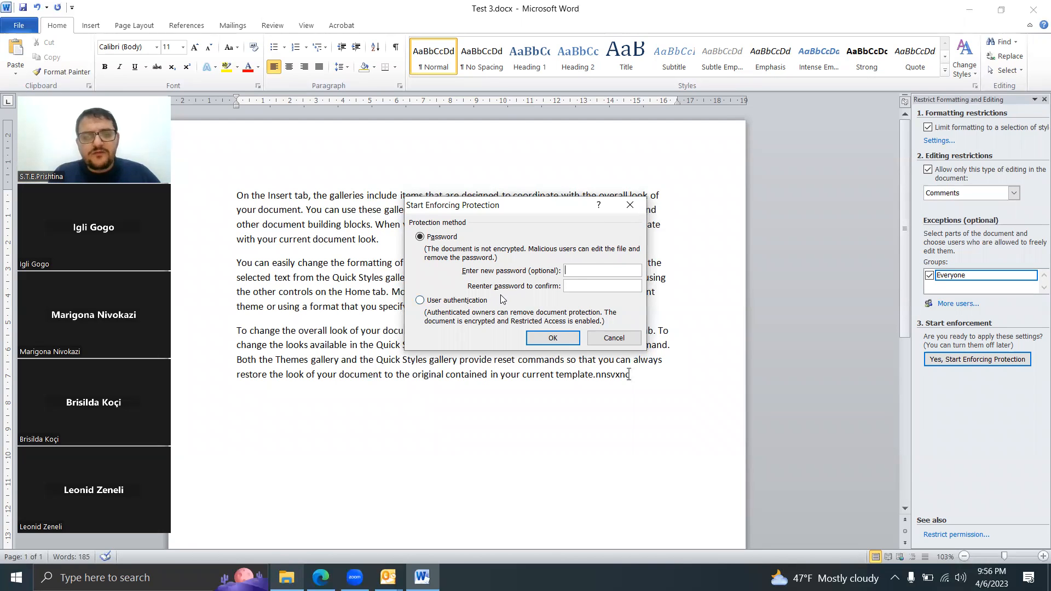
{"action": "type", "text": "123456"}
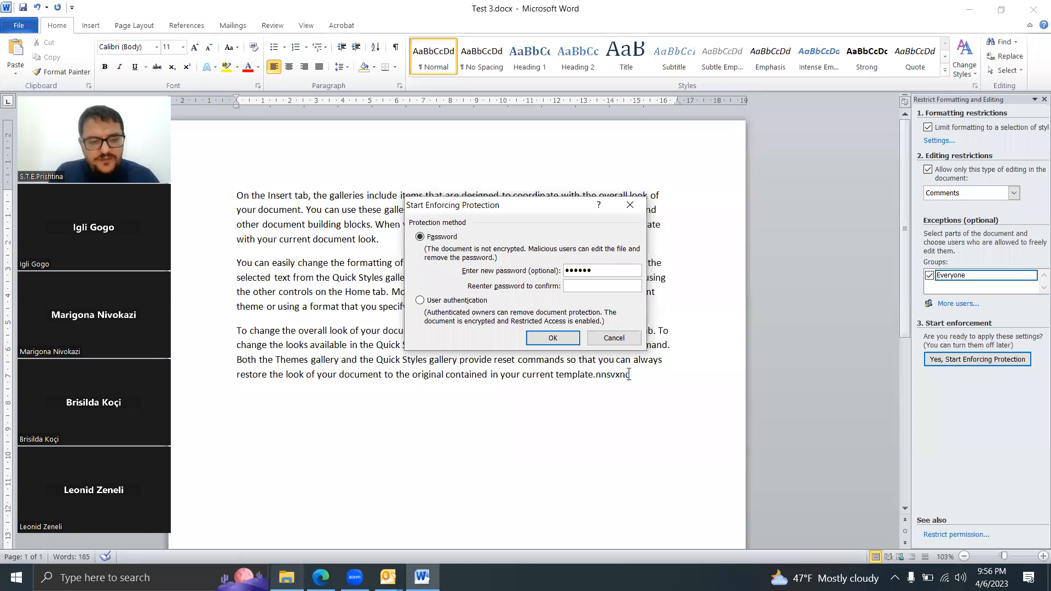
{"action": "type", "text": "123456"}
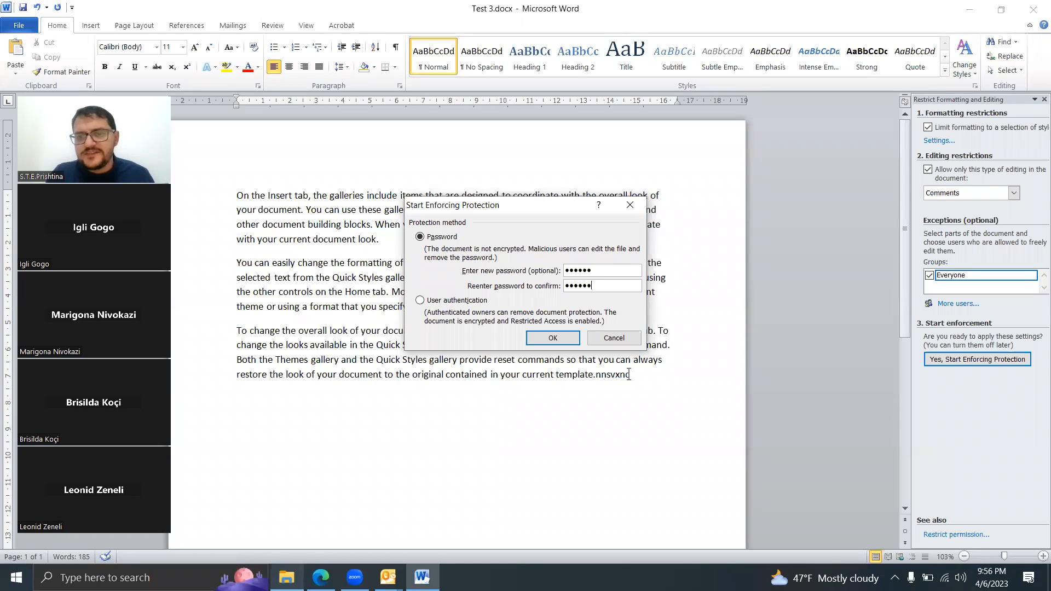
{"action": "left_click", "coordinate": [557, 340]}
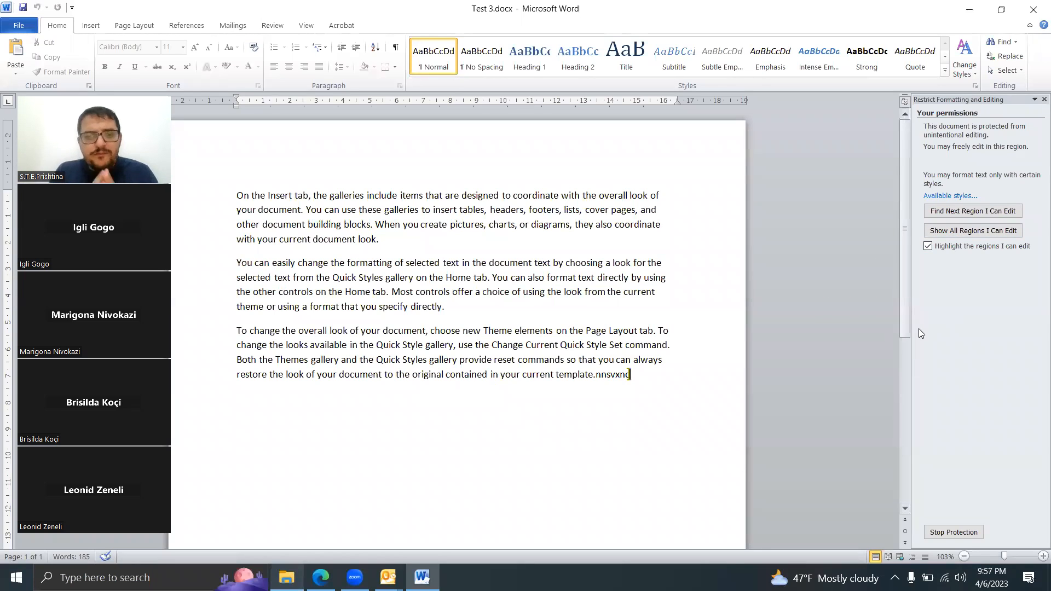
{"action": "type", "text": "kjsksdkfjsdkfjsldf"}
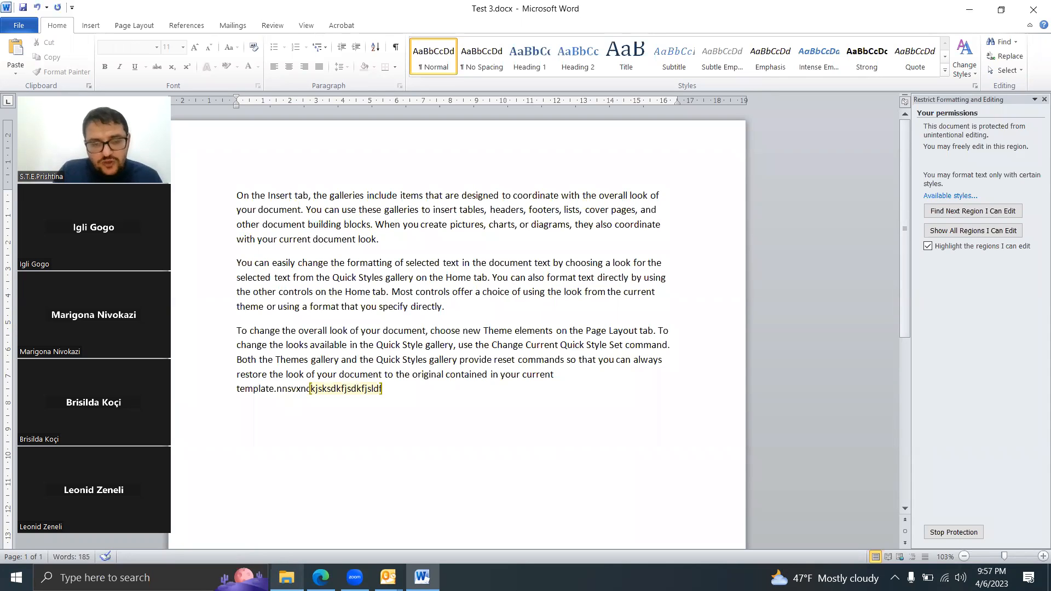
{"action": "key", "text": "BackSpace"}
{"action": "key", "text": "BackSpace"}
{"action": "key", "text": "BackSpace"}
{"action": "key", "text": "BackSpace"}
{"action": "key", "text": "BackSpace"}
{"action": "key", "text": "BackSpace"}
{"action": "key", "text": "BackSpace"}
{"action": "key", "text": "BackSpace"}
{"action": "key", "text": "BackSpace"}
{"action": "key", "text": "BackSpace"}
{"action": "key", "text": "BackSpace"}
{"action": "key", "text": "BackSpace"}
{"action": "key", "text": "BackSpace"}
{"action": "key", "text": "BackSpace"}
{"action": "key", "text": "BackSpace"}
{"action": "key", "text": "BackSpace"}
{"action": "key", "text": "BackSpace"}
{"action": "key", "text": "BackSpace"}
{"action": "key", "text": "BackSpace"}
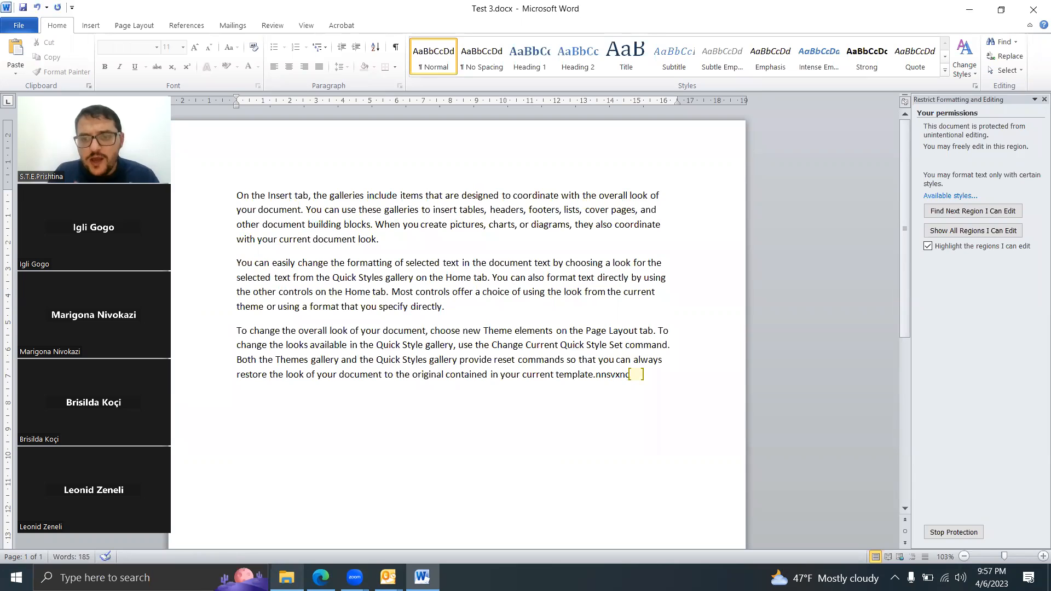
Step: Enter the tab-indented test text "jdkjsdkjfsdkfjsdkjfskdfjsldjk" in the editable region and place the cursor in the second paragraph's last line
{"action": "key", "text": "Tab"}
{"action": "type", "text": "jdkjsdkjfsdkfjsdkjfskdfjsldjk"}
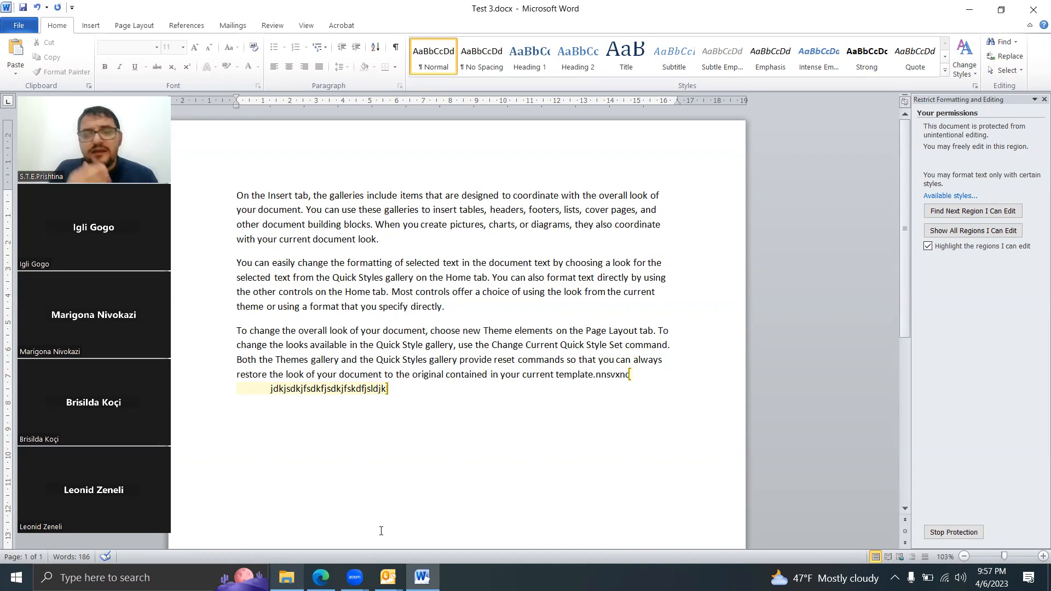
{"action": "left_click", "coordinate": [324, 310]}
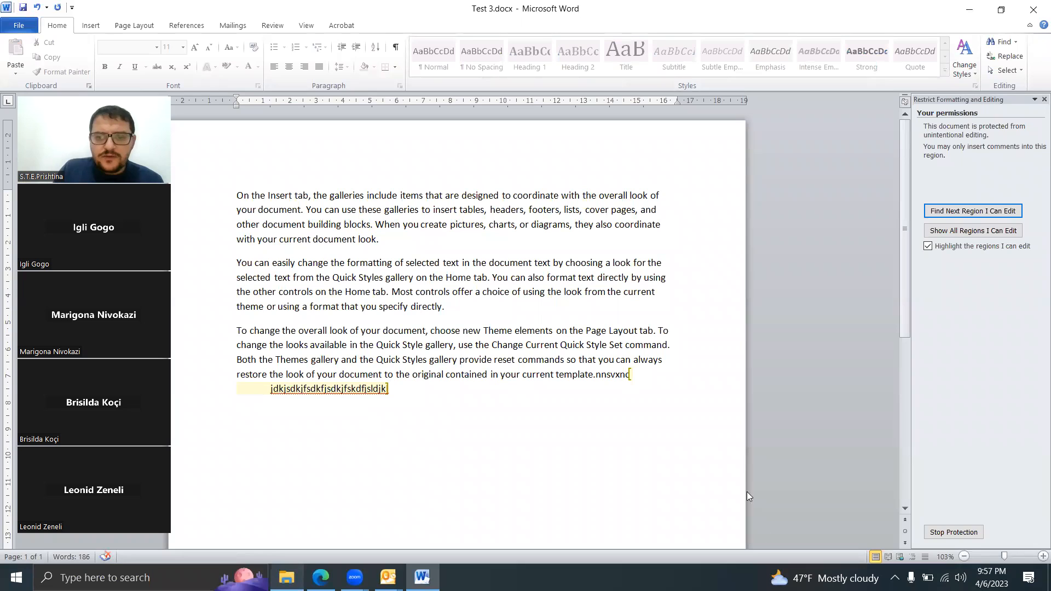
Step: Stop the document protection by entering the protection password
{"action": "left_click", "coordinate": [962, 532]}
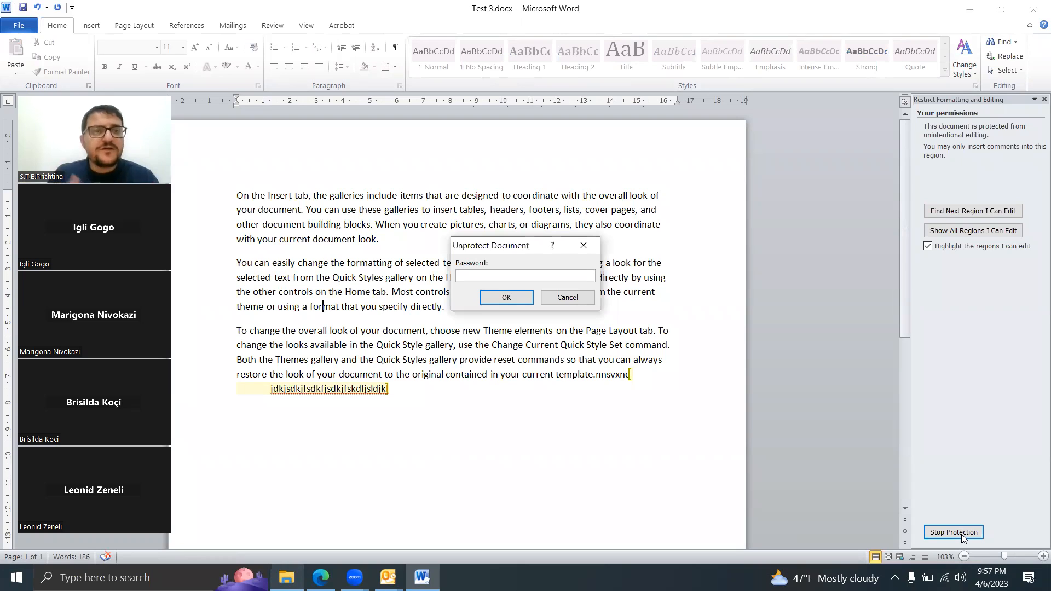
{"action": "type", "text": "1234567"}
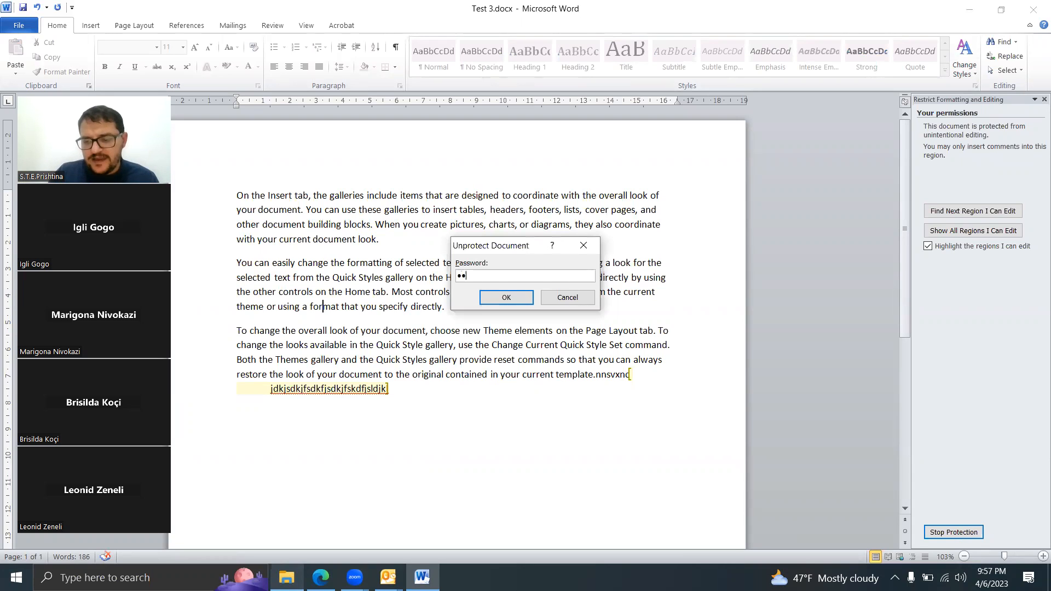
{"action": "key", "text": "Return"}
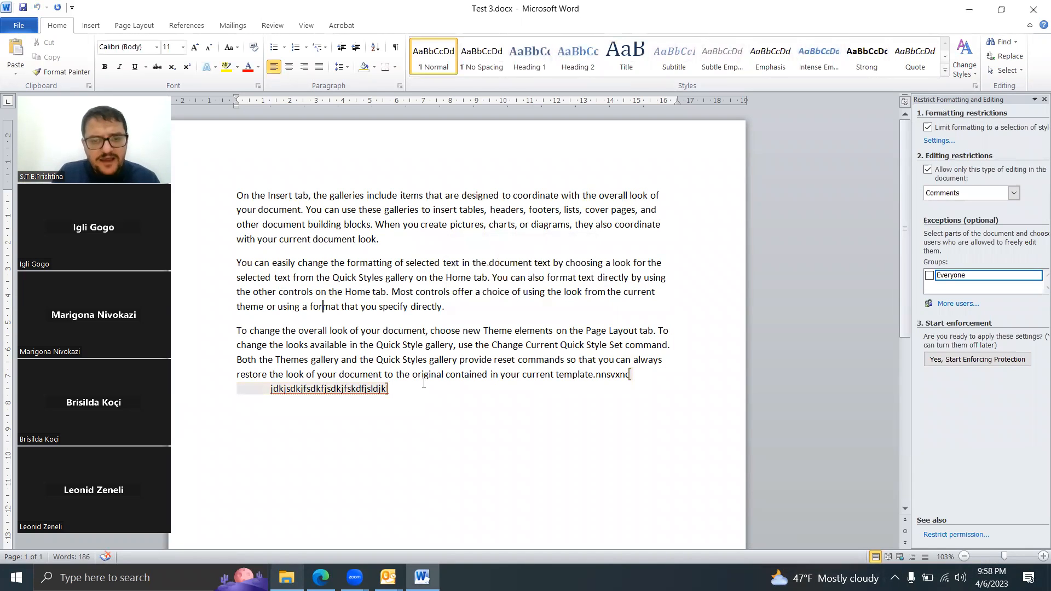
Step: Check the exception on the test text and review the allowed editing types without choosing another one
{"action": "left_click", "coordinate": [422, 383]}
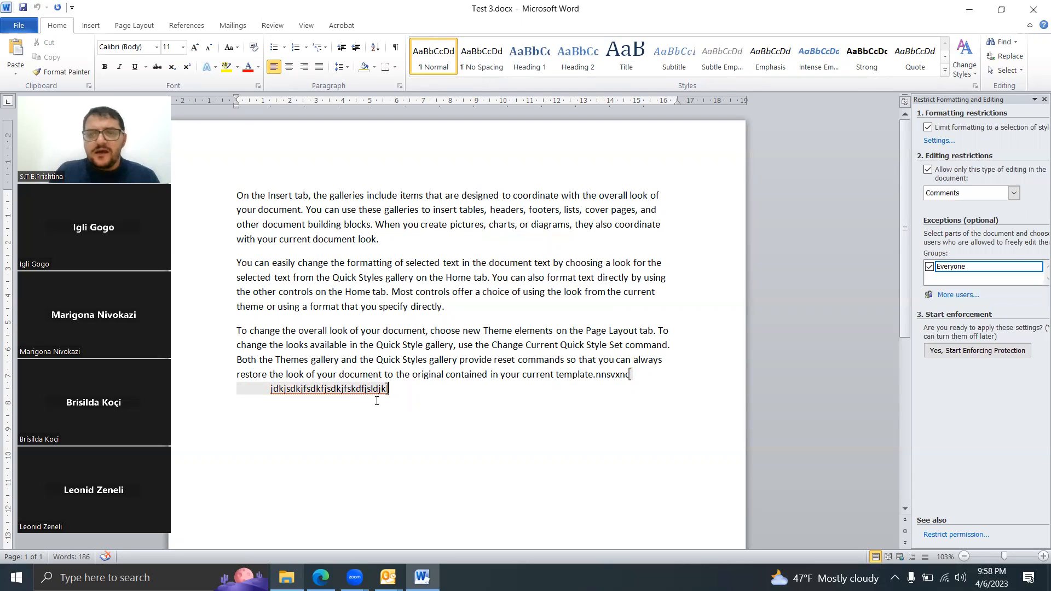
{"action": "left_click", "coordinate": [1014, 192]}
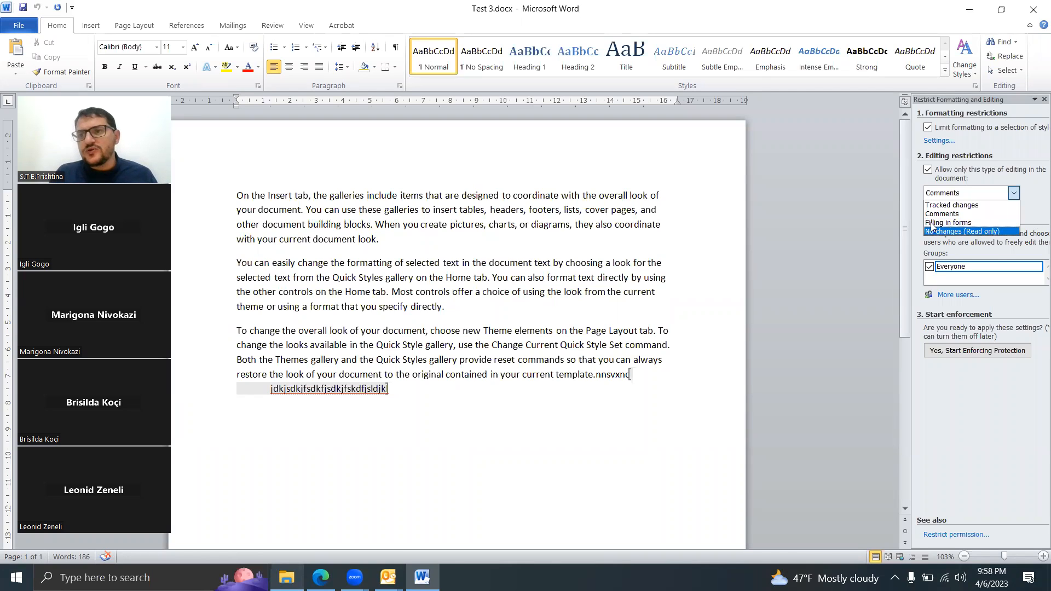
{"action": "left_click", "coordinate": [635, 188]}
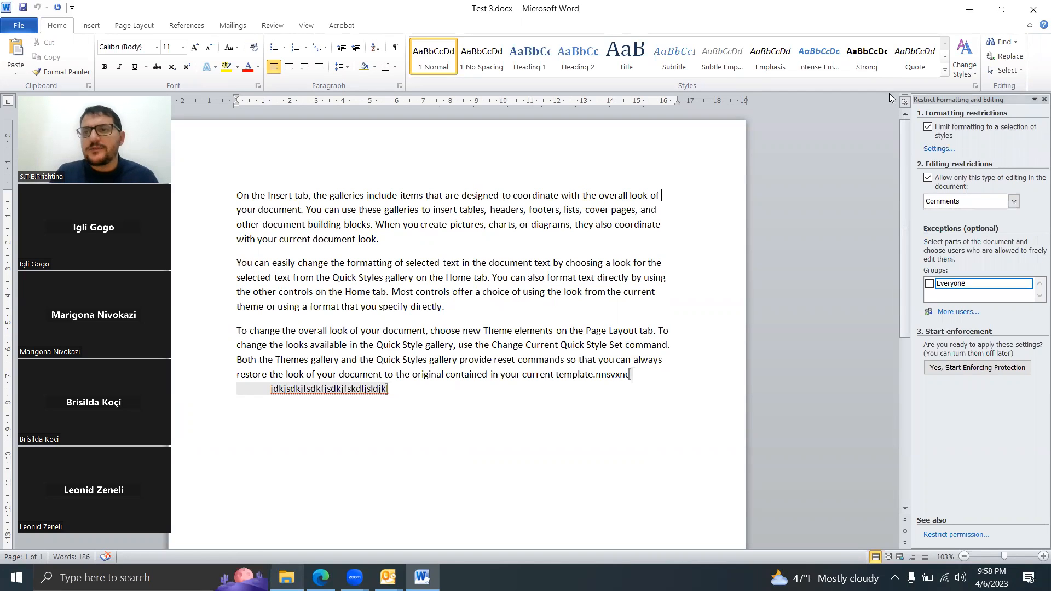
Step: Close Test 3.docx and launch Microsoft Word 2010 again with a blank document
{"action": "left_click", "coordinate": [1033, 9]}
{"action": "left_click", "coordinate": [523, 304]}
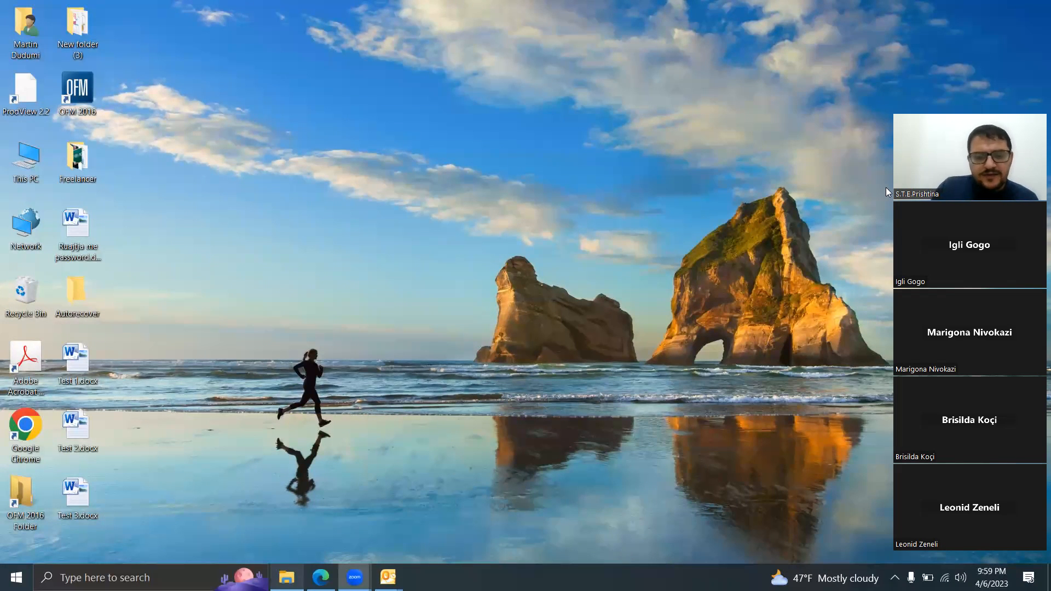
{"action": "left_click", "coordinate": [126, 577]}
{"action": "type", "text": "word"}
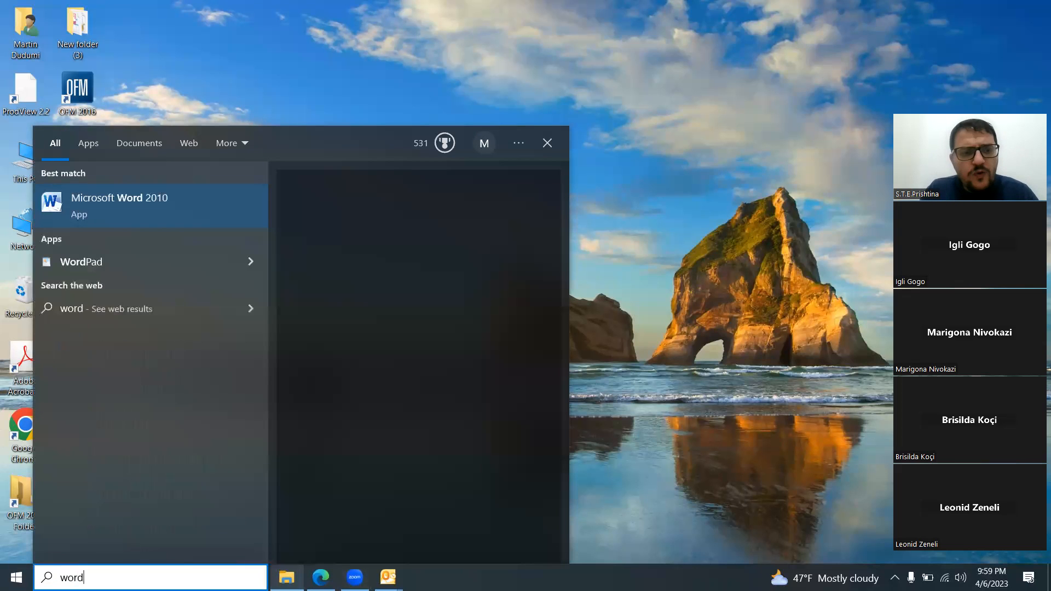
{"action": "key", "text": "Return"}
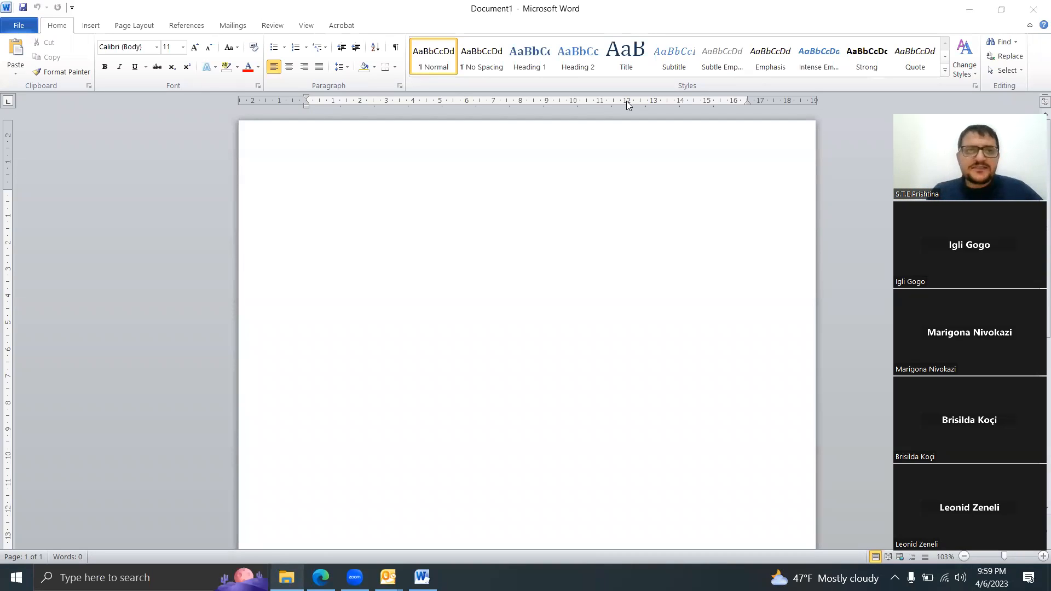
{"action": "left_click", "coordinate": [55, 25]}
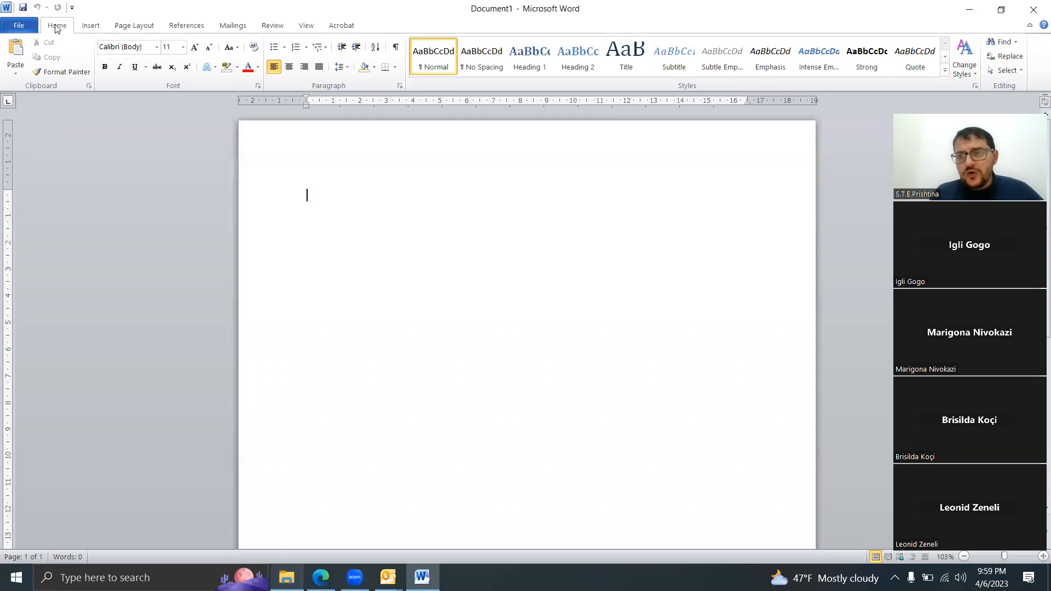
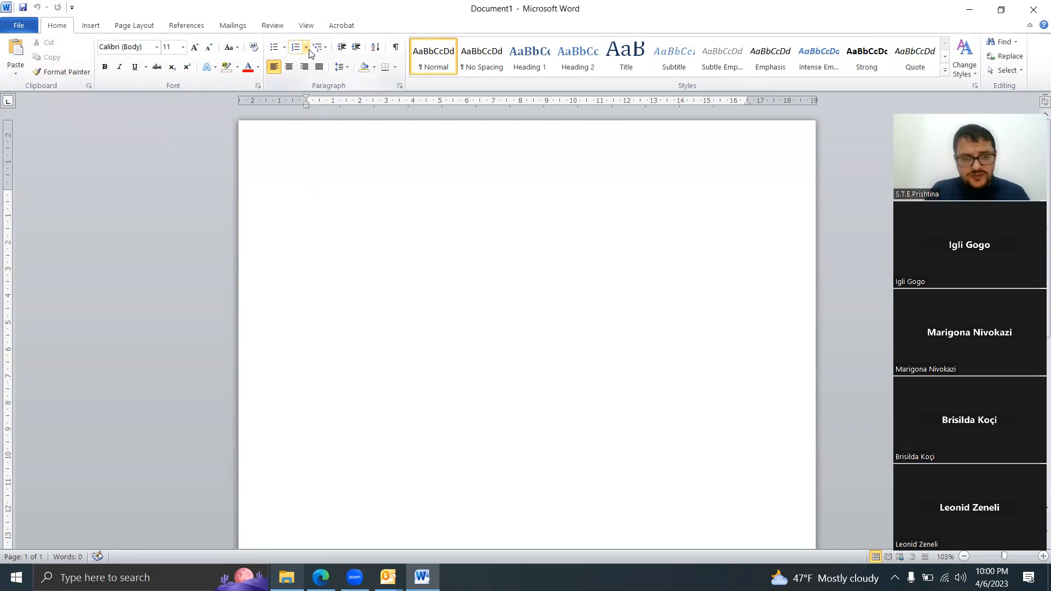
Step: Launch Excel to view the ribbon of a blank workbook, and close it again
{"action": "left_click", "coordinate": [71, 578]}
{"action": "type", "text": "excel"}
{"action": "key", "text": "Return"}
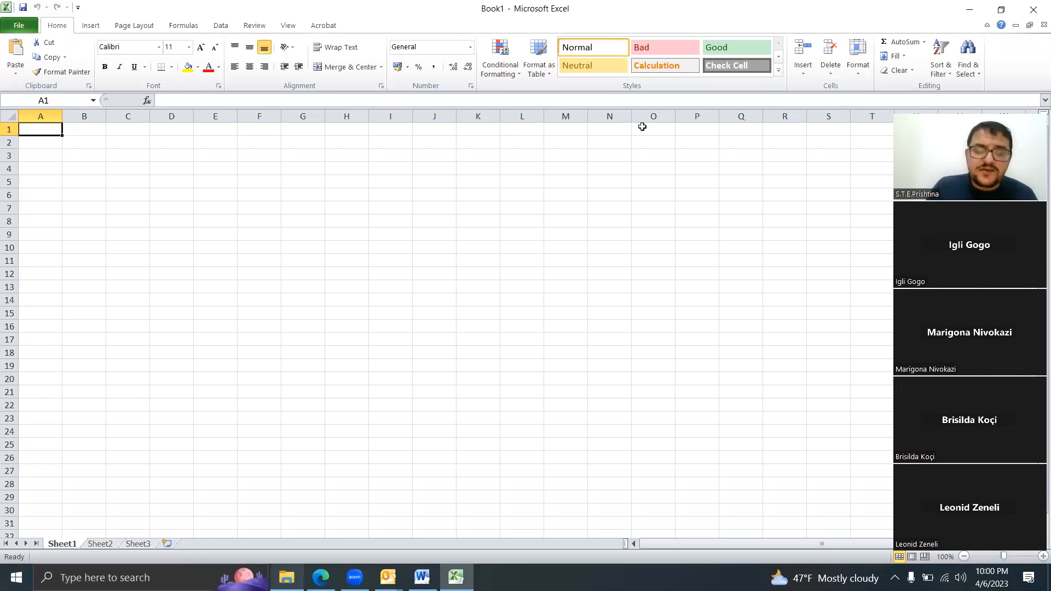
{"action": "left_click", "coordinate": [1034, 10]}
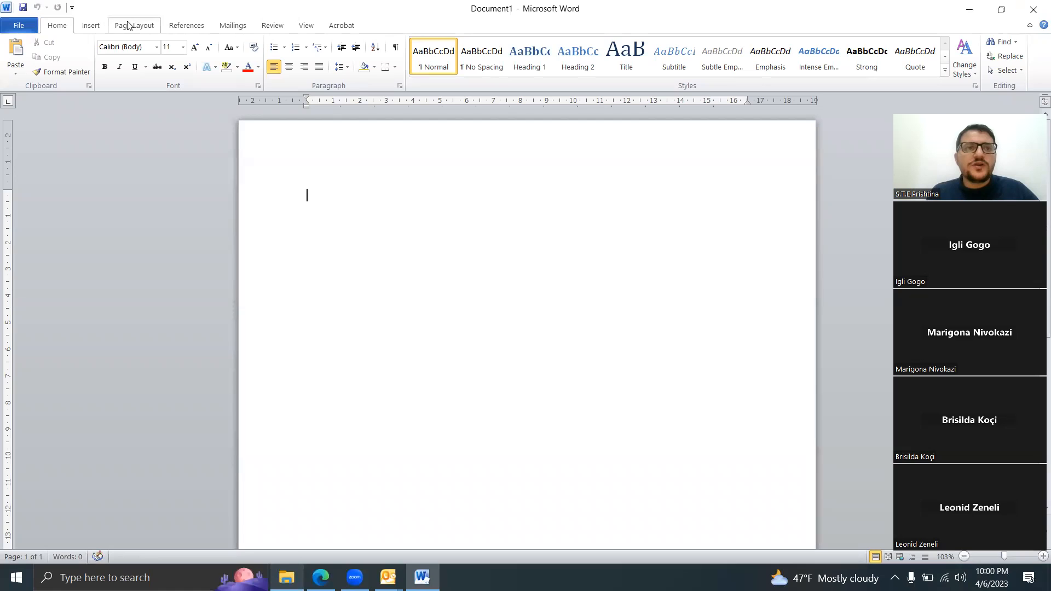
Step: Review the ribbon commands for Insert, Page Layout, References, Mailings, Review, View and Acrobat in turn
{"action": "left_click", "coordinate": [107, 25]}
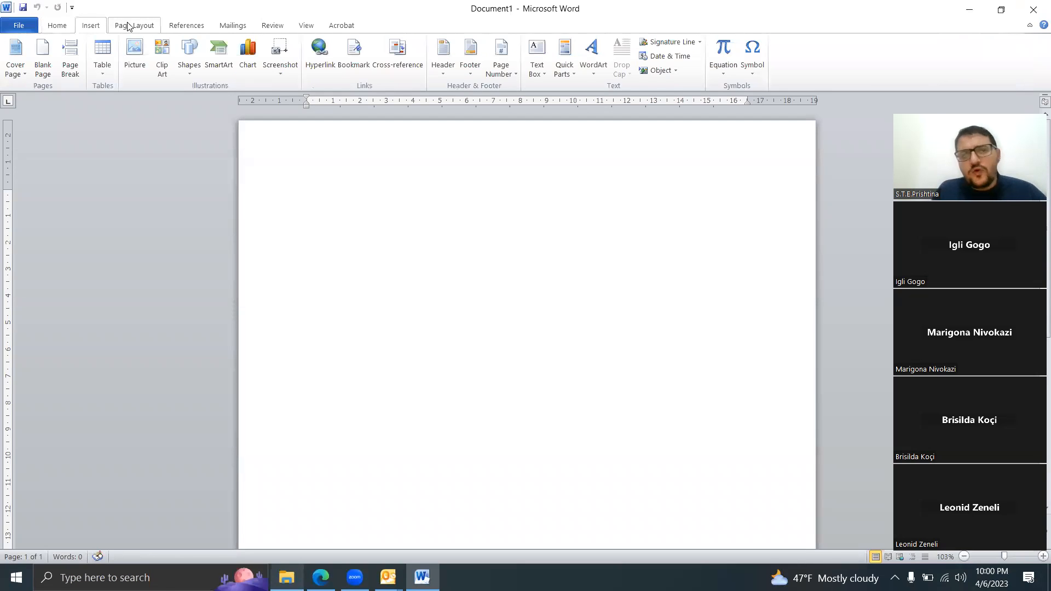
{"action": "left_click", "coordinate": [127, 26]}
{"action": "left_click", "coordinate": [185, 25]}
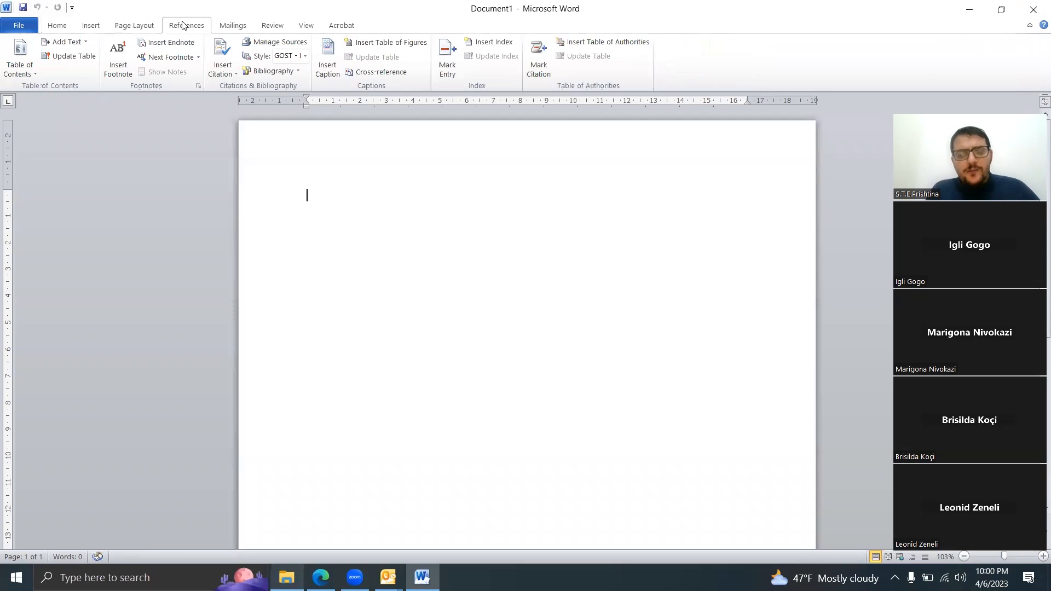
{"action": "left_click", "coordinate": [245, 28]}
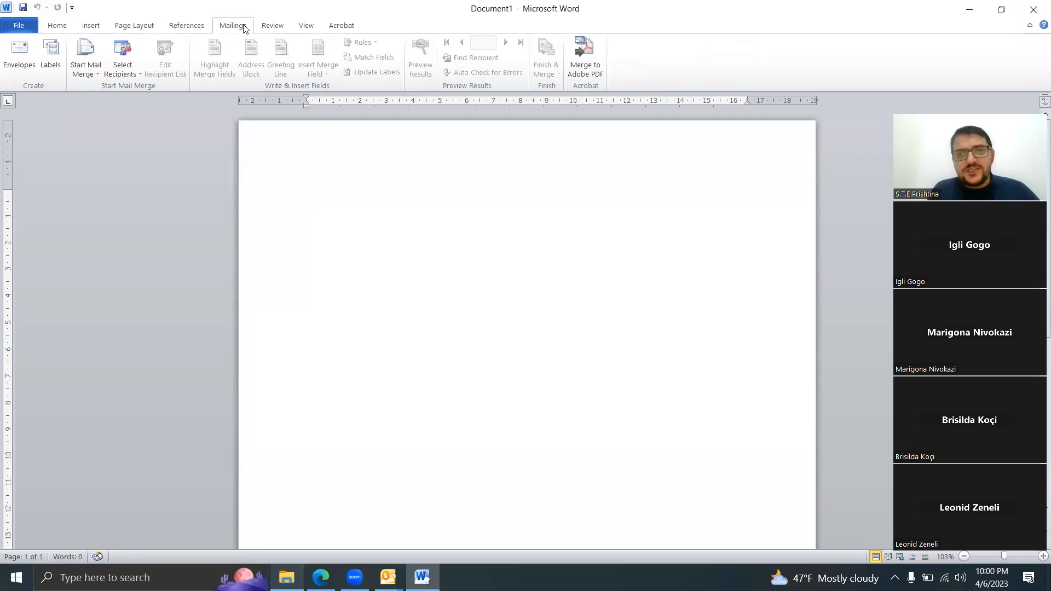
{"action": "left_click", "coordinate": [276, 29]}
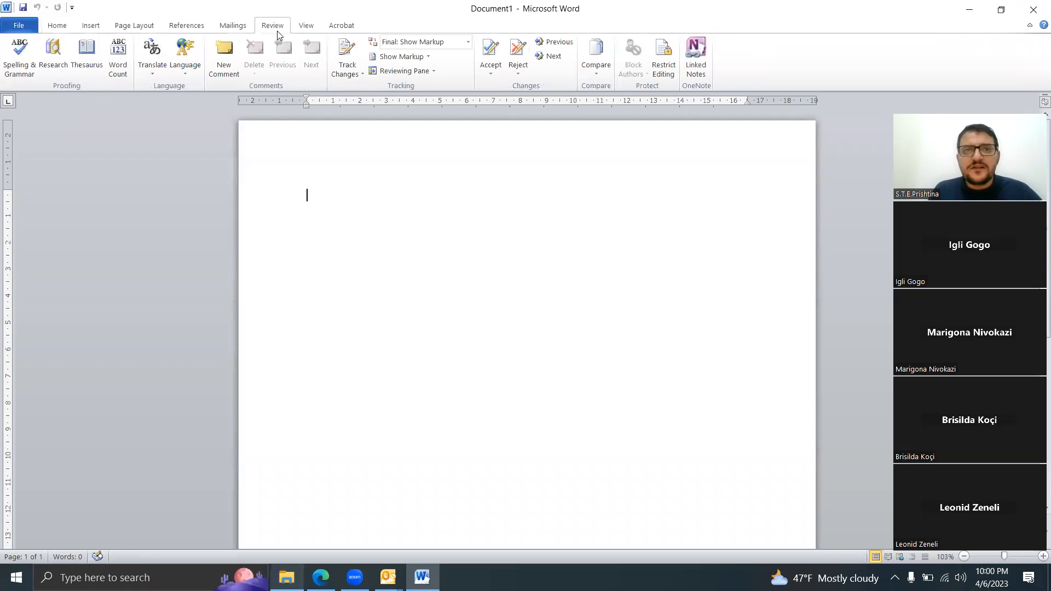
{"action": "left_click", "coordinate": [306, 30]}
{"action": "left_click", "coordinate": [339, 33]}
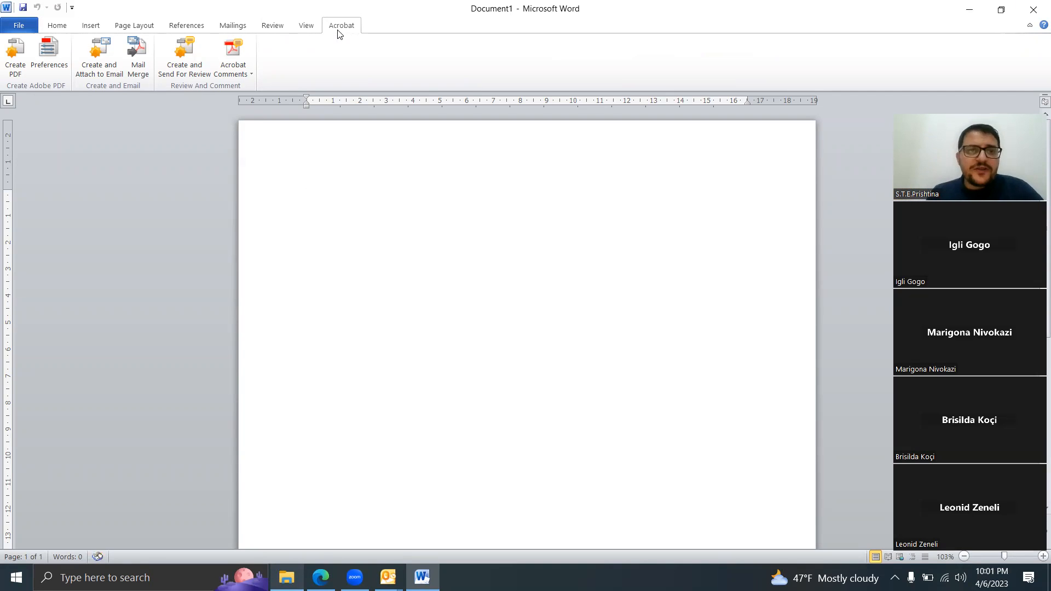
Step: Open the Word Options and look through the Advanced settings
{"action": "left_click", "coordinate": [21, 26]}
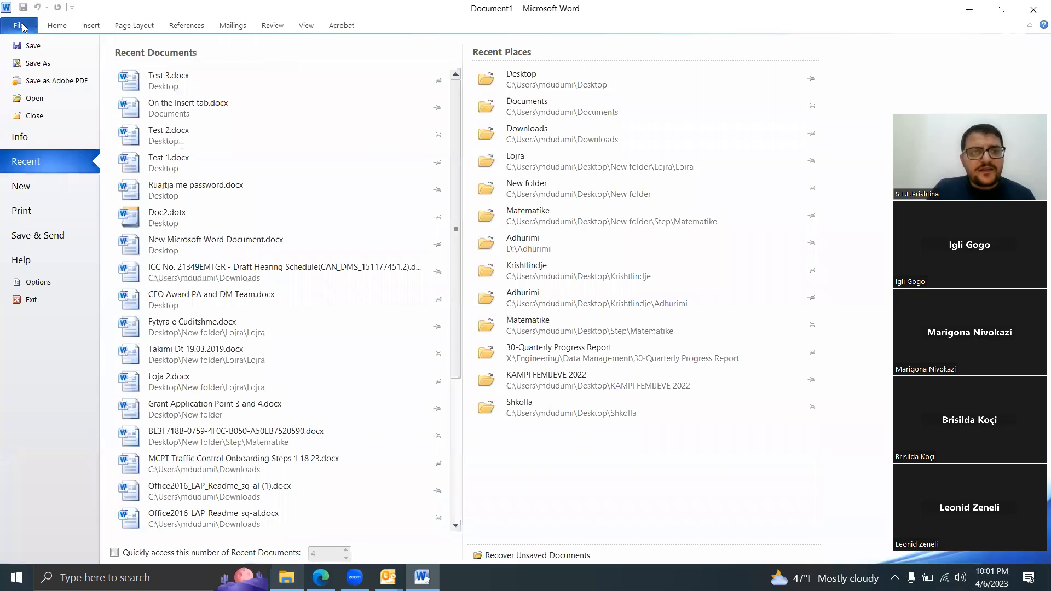
{"action": "left_click", "coordinate": [38, 282]}
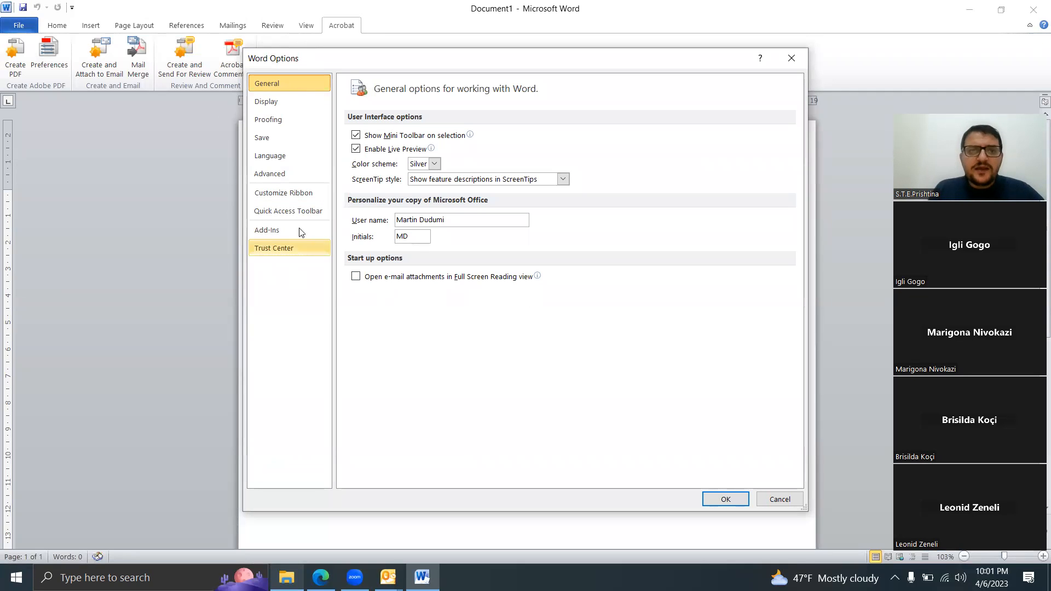
{"action": "left_click", "coordinate": [287, 182]}
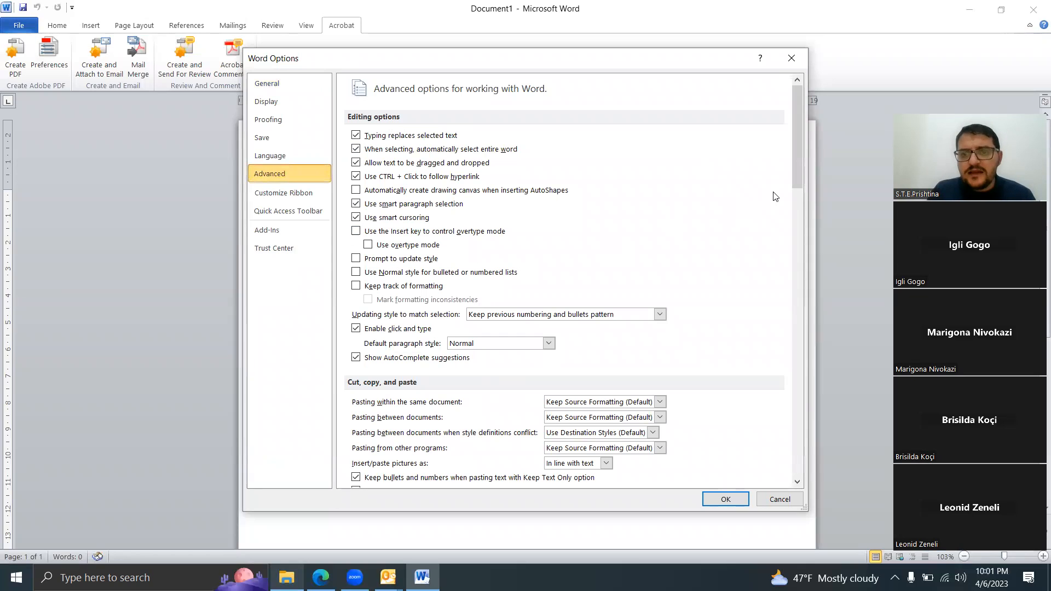
{"action": "mouse_move", "coordinate": [796, 161]}
{"action": "left_mouse_down"}
{"action": "mouse_move", "coordinate": [792, 447]}
{"action": "mouse_move", "coordinate": [775, 180]}
{"action": "mouse_move", "coordinate": [775, 236]}
{"action": "mouse_move", "coordinate": [782, 263]}
{"action": "mouse_move", "coordinate": [781, 160]}
{"action": "left_mouse_up"}
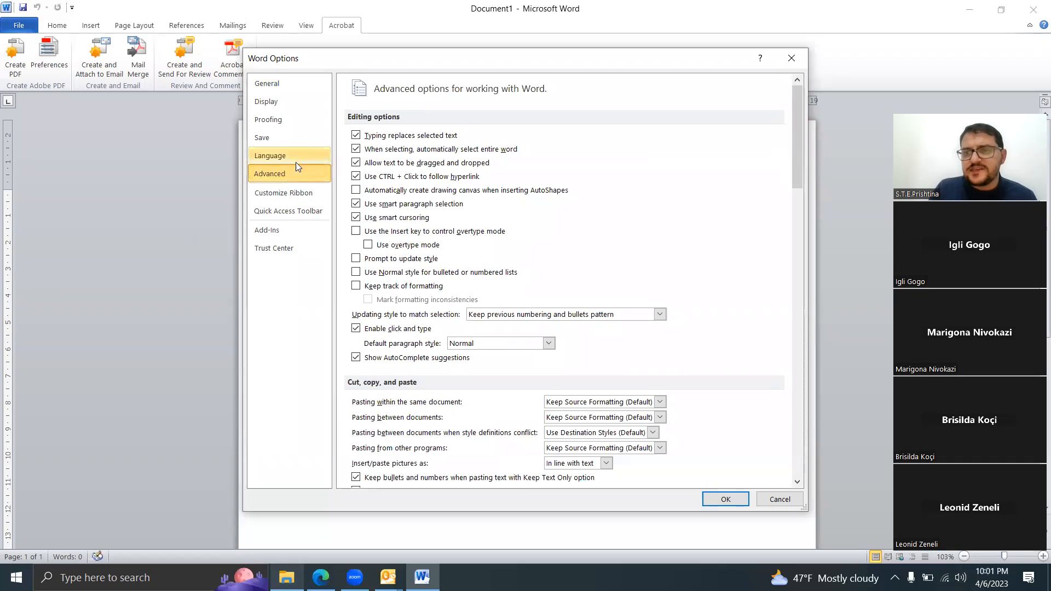
Step: View the ribbon customization settings with Acrobat collapsed and Home expanded to its groups, and close the options
{"action": "left_click", "coordinate": [294, 197]}
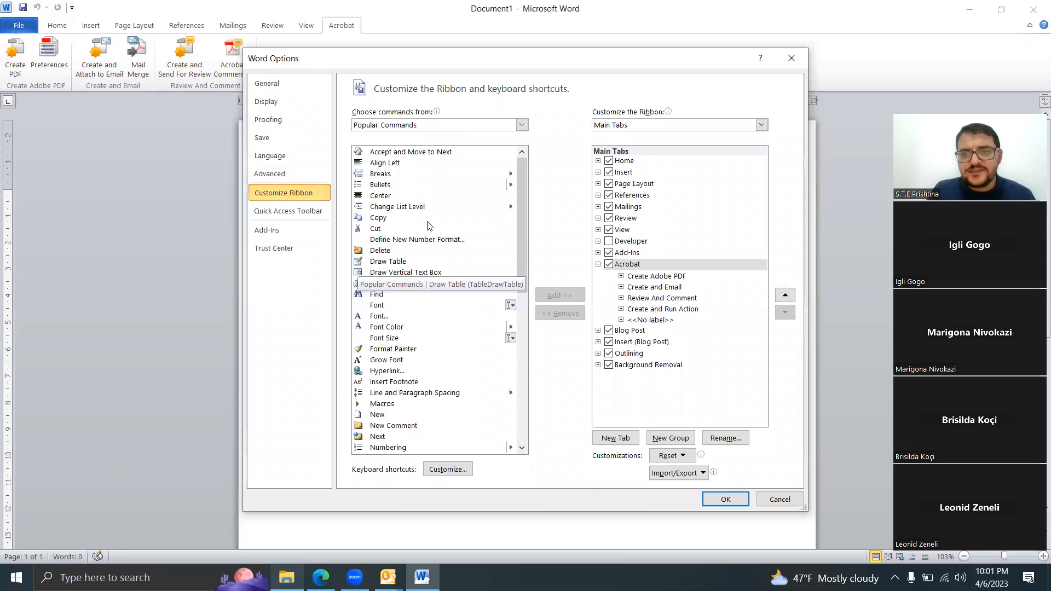
{"action": "left_click", "coordinate": [598, 265]}
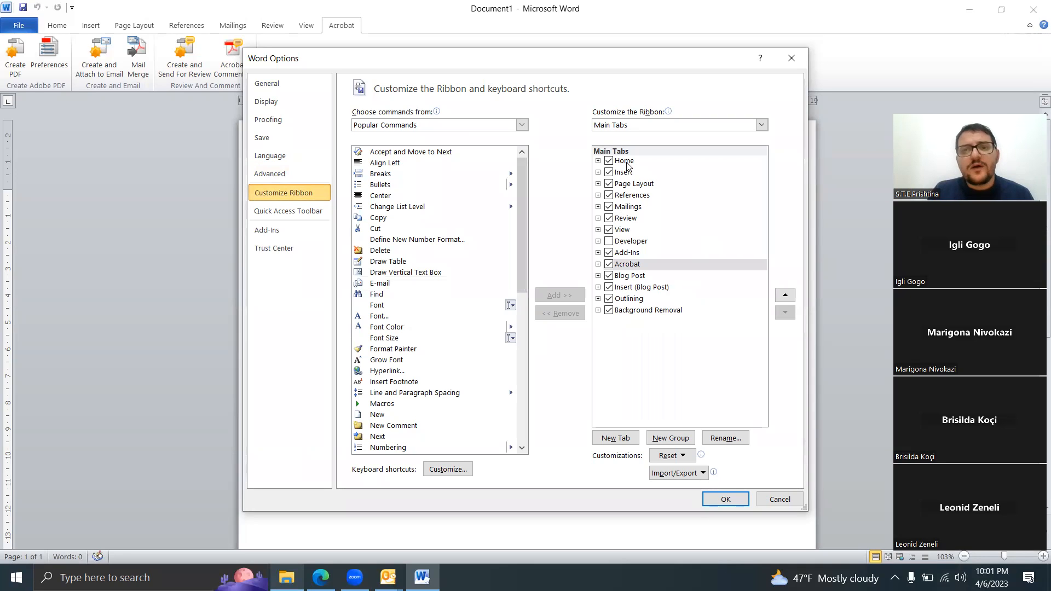
{"action": "left_click", "coordinate": [598, 161]}
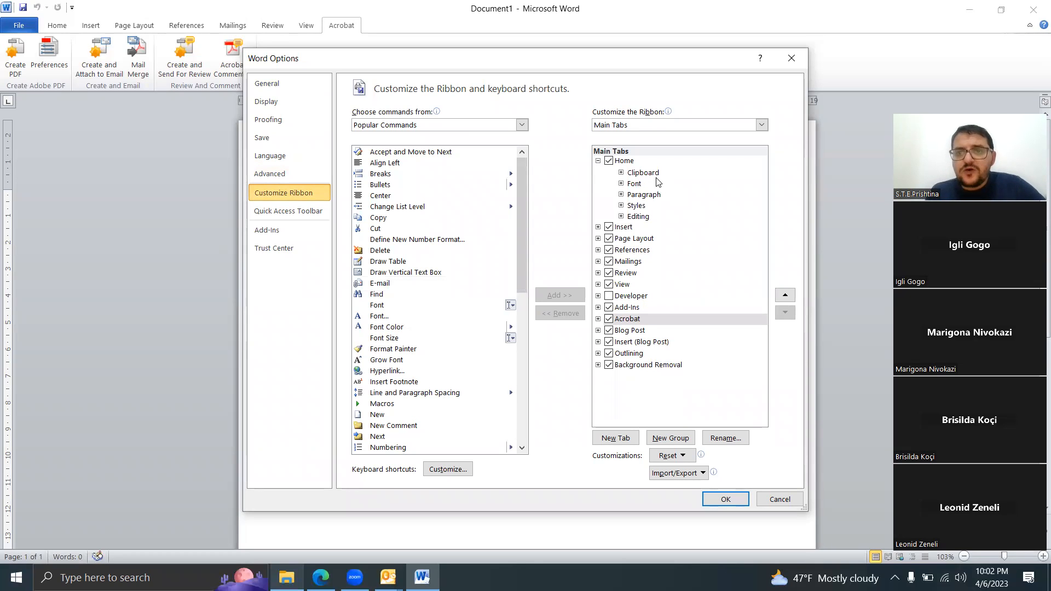
{"action": "left_click", "coordinate": [55, 26]}
{"action": "left_click", "coordinate": [791, 58]}
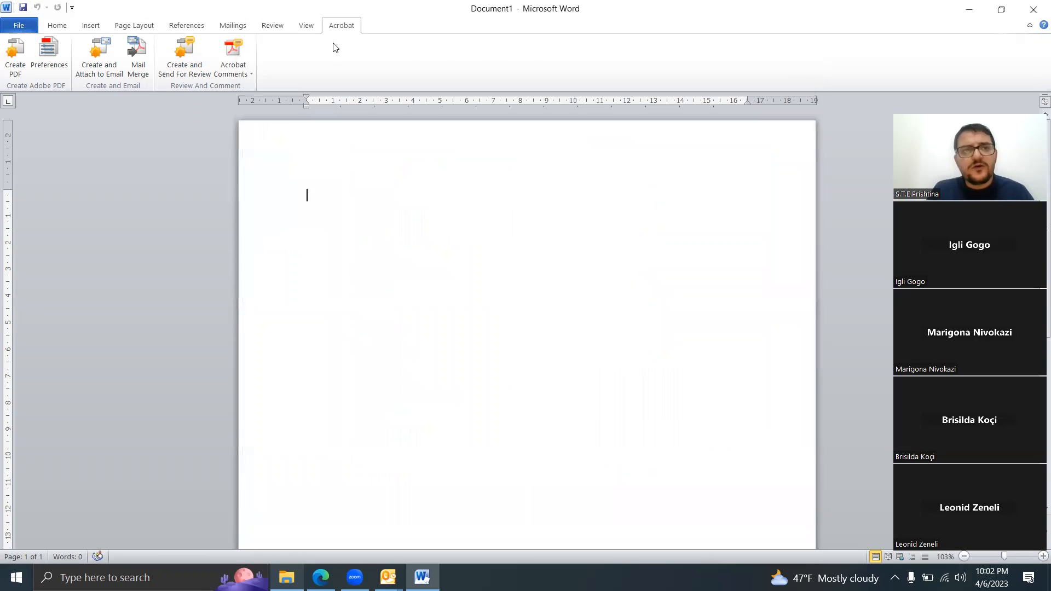
Step: Show the Home commands on the ribbon and reopen the ribbon customization settings in Word Options
{"action": "left_click", "coordinate": [55, 26]}
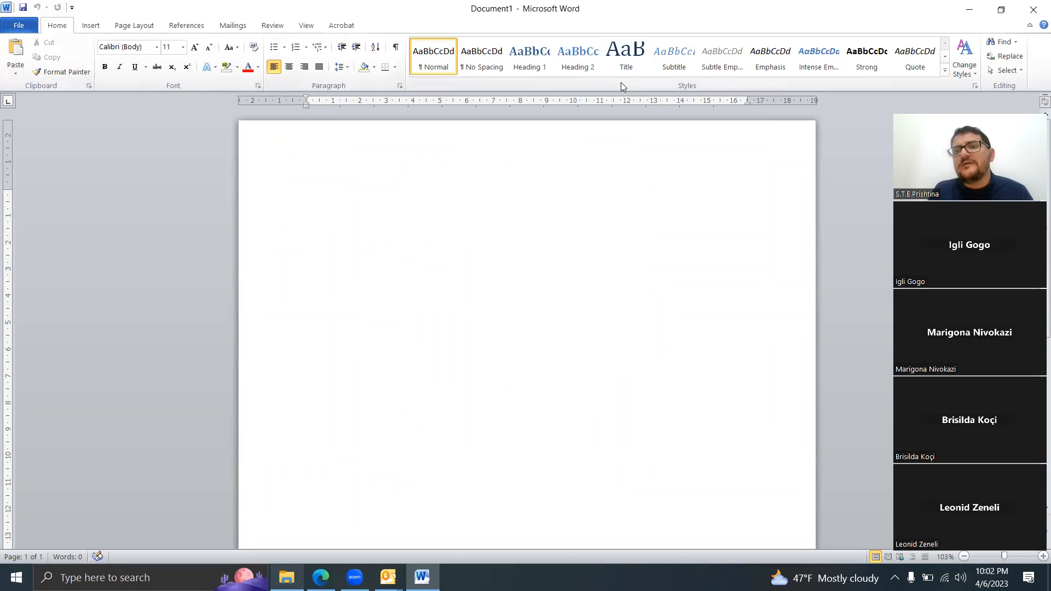
{"action": "left_click", "coordinate": [17, 26]}
{"action": "left_click", "coordinate": [28, 285]}
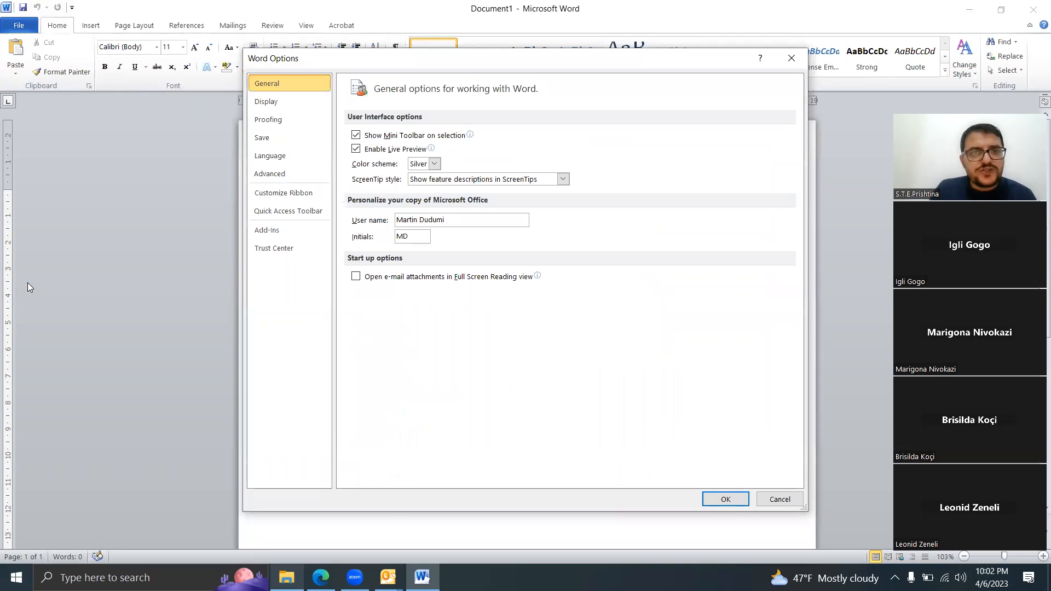
{"action": "left_click", "coordinate": [283, 197]}
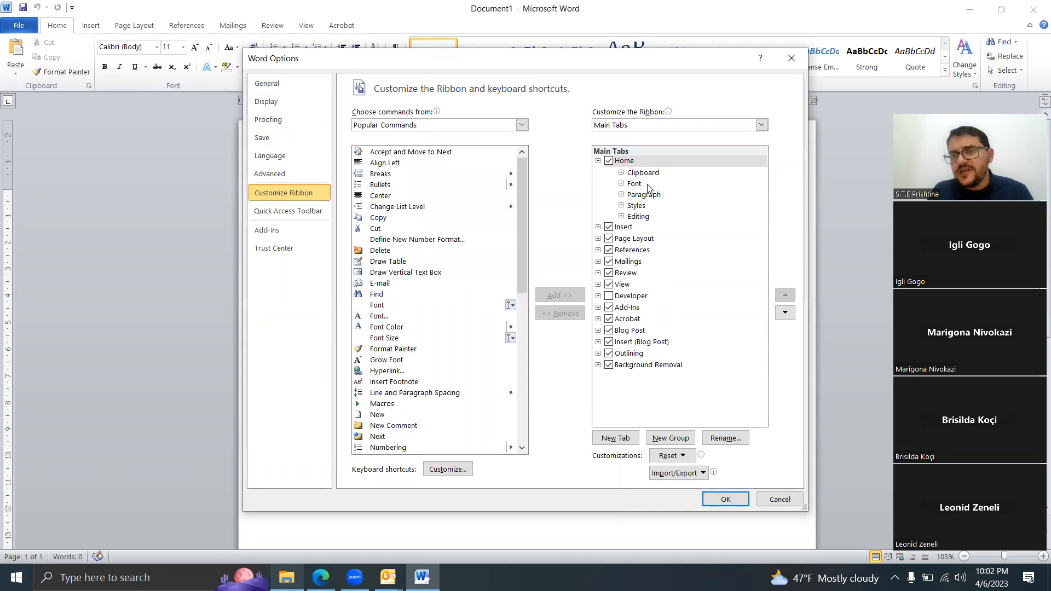
Step: Examine the Clipboard commands and the Editing group under Home in the Main Tabs list, and collapse Home
{"action": "left_click", "coordinate": [622, 173]}
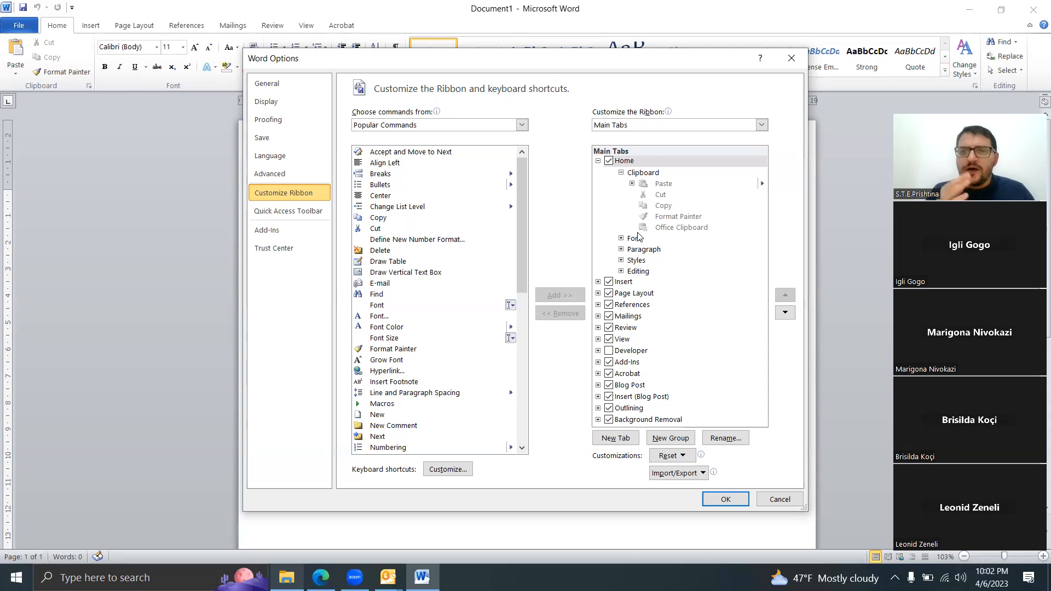
{"action": "left_click", "coordinate": [639, 273]}
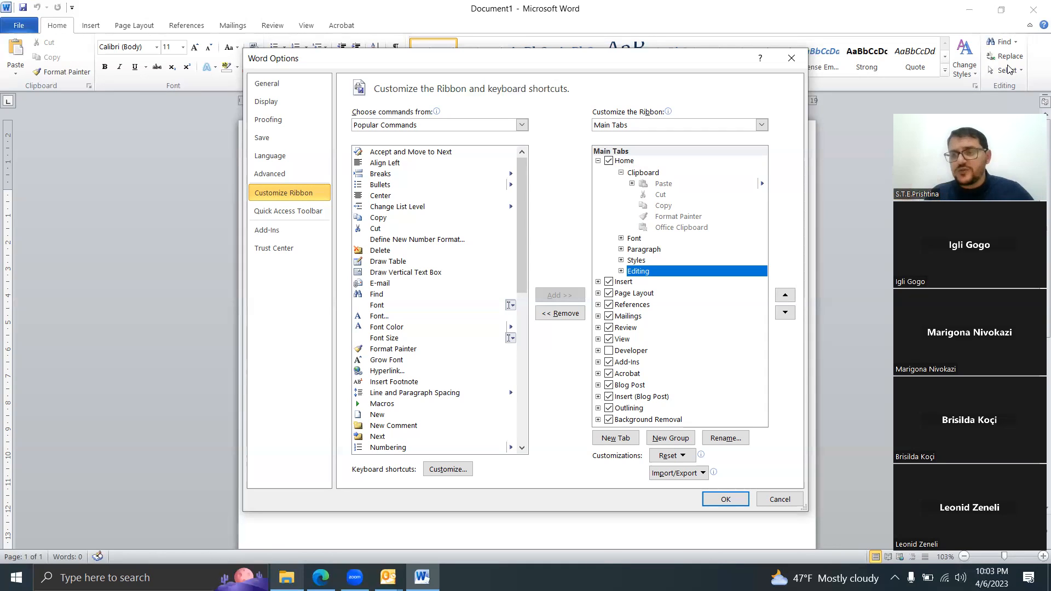
{"action": "left_click", "coordinate": [598, 160]}
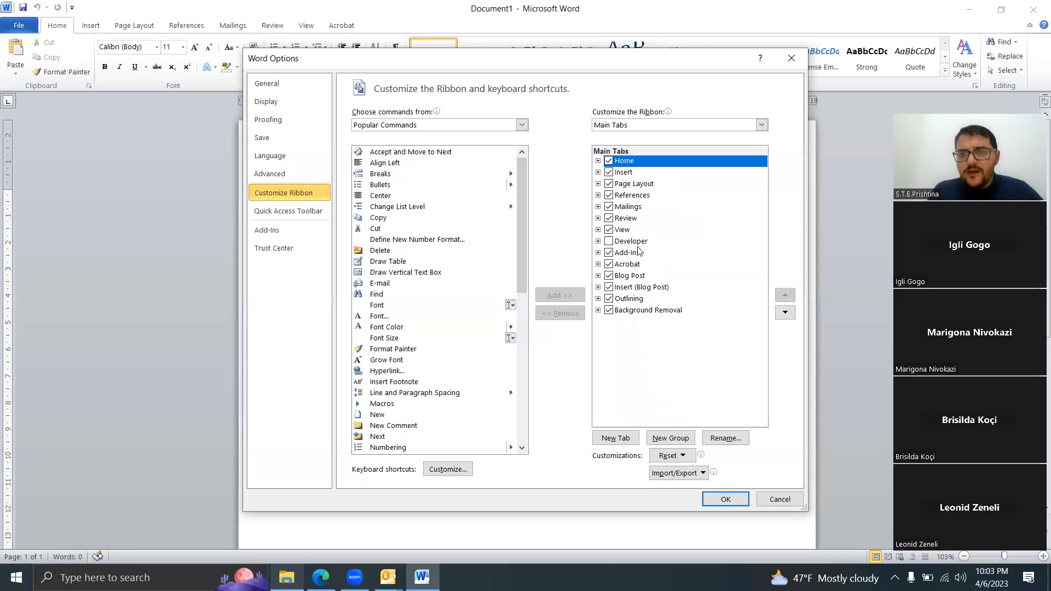
Step: Add a custom ribbon tab after Home and rename it "Komanda Ime"
{"action": "left_click", "coordinate": [625, 442]}
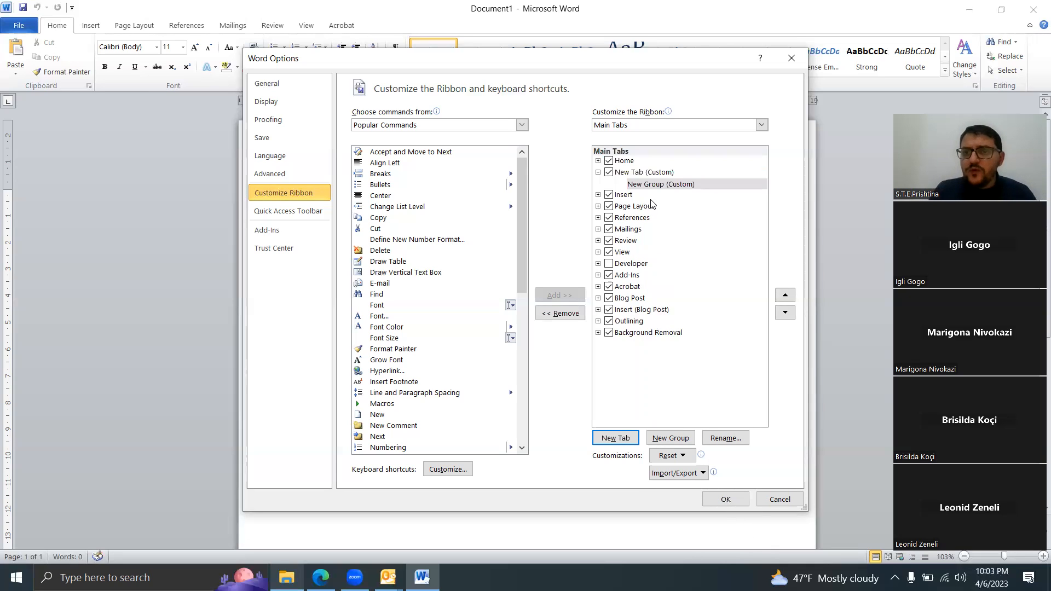
{"action": "left_click", "coordinate": [643, 173]}
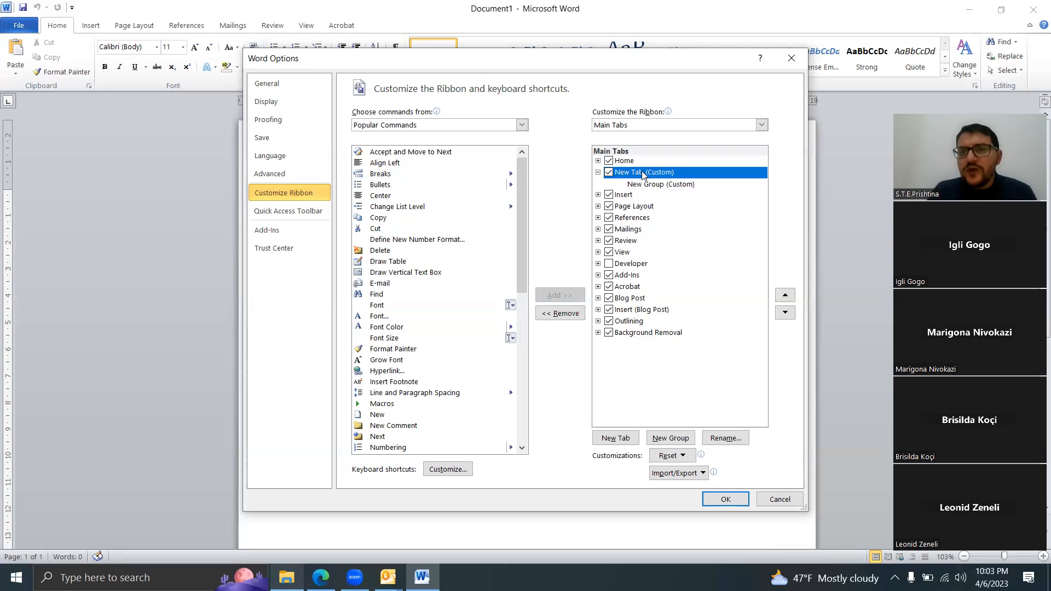
{"action": "right_click", "coordinate": [643, 174]}
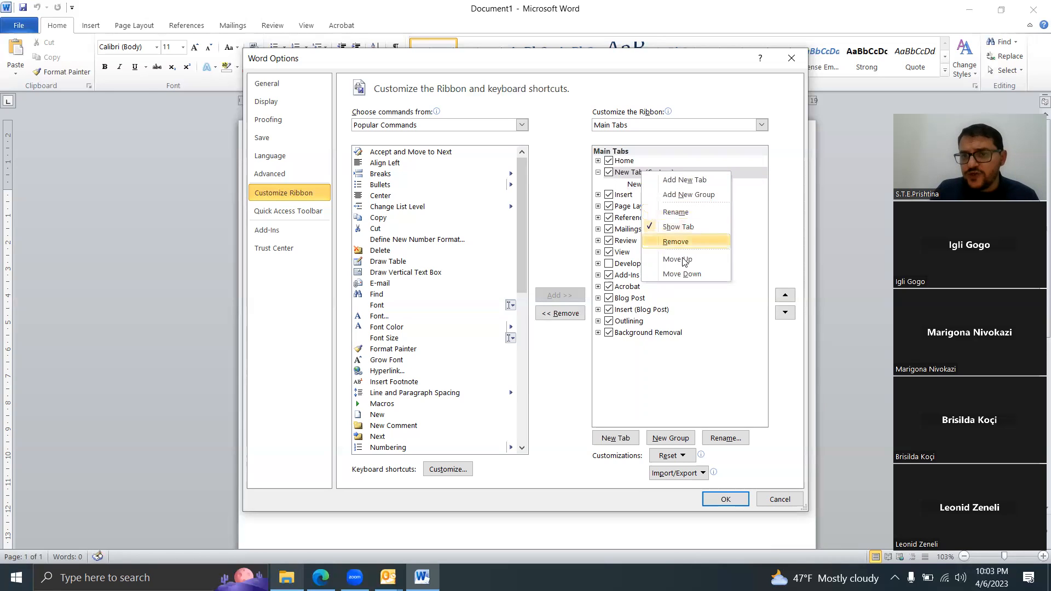
{"action": "left_click", "coordinate": [675, 212]}
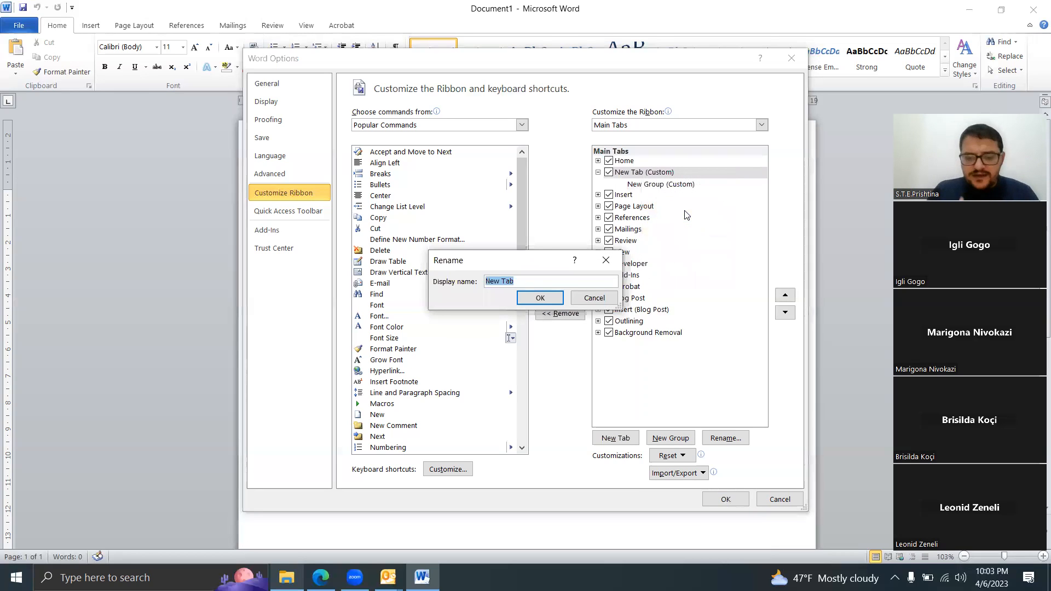
{"action": "type", "text": "Komanda Ime"}
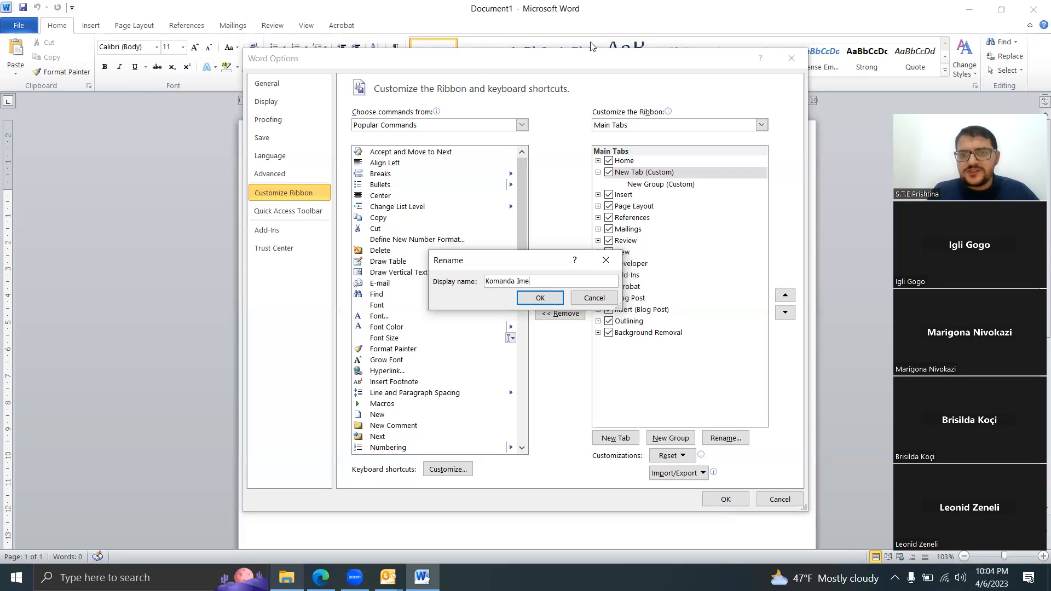
{"action": "left_click", "coordinate": [543, 300]}
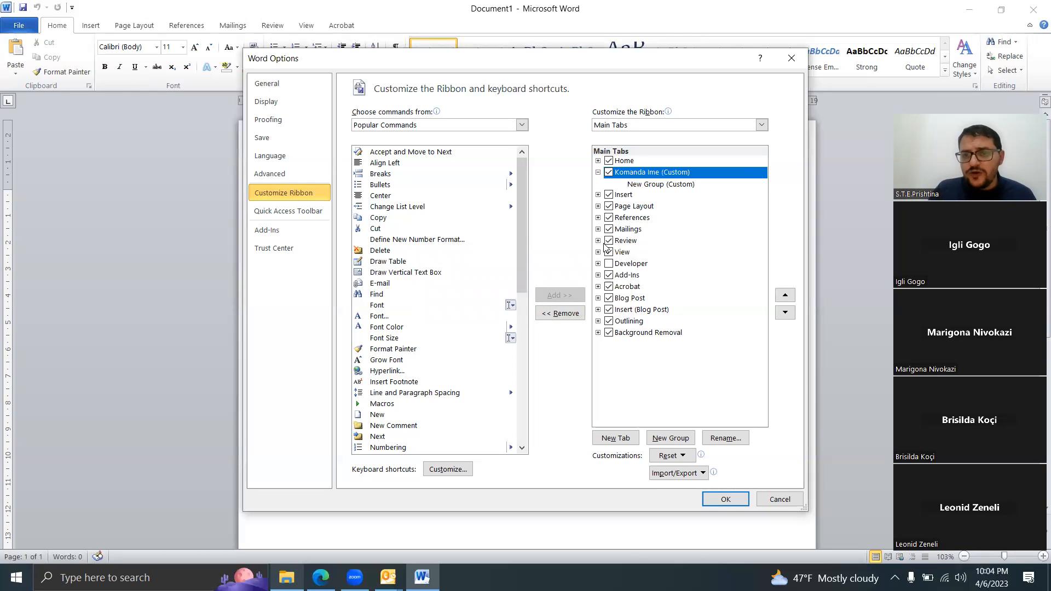
Step: Rename the custom group under Komanda Ime to "Formatimi"
{"action": "left_click", "coordinate": [674, 186]}
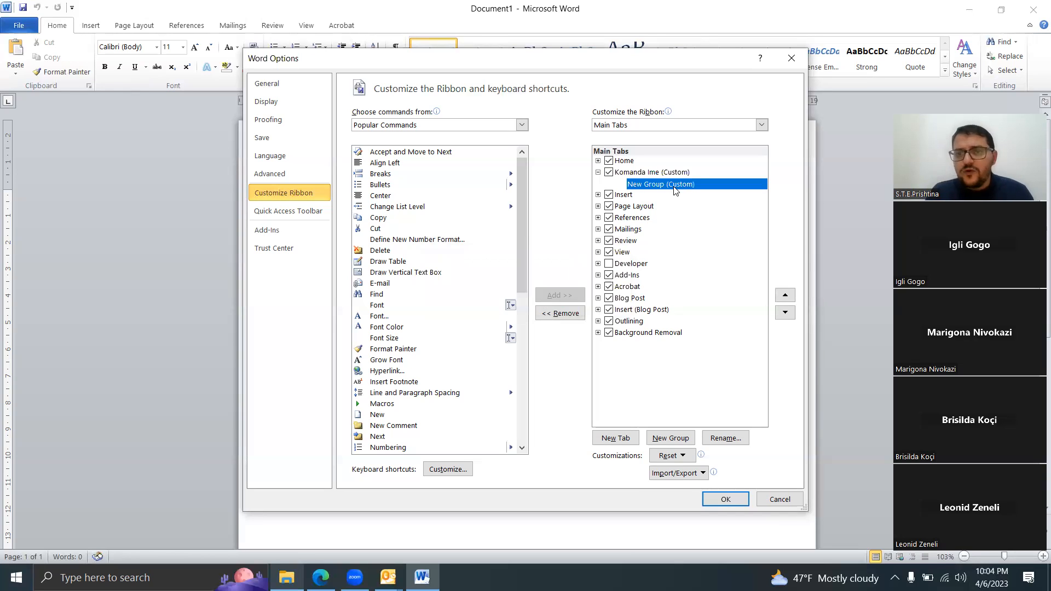
{"action": "right_click", "coordinate": [674, 187]}
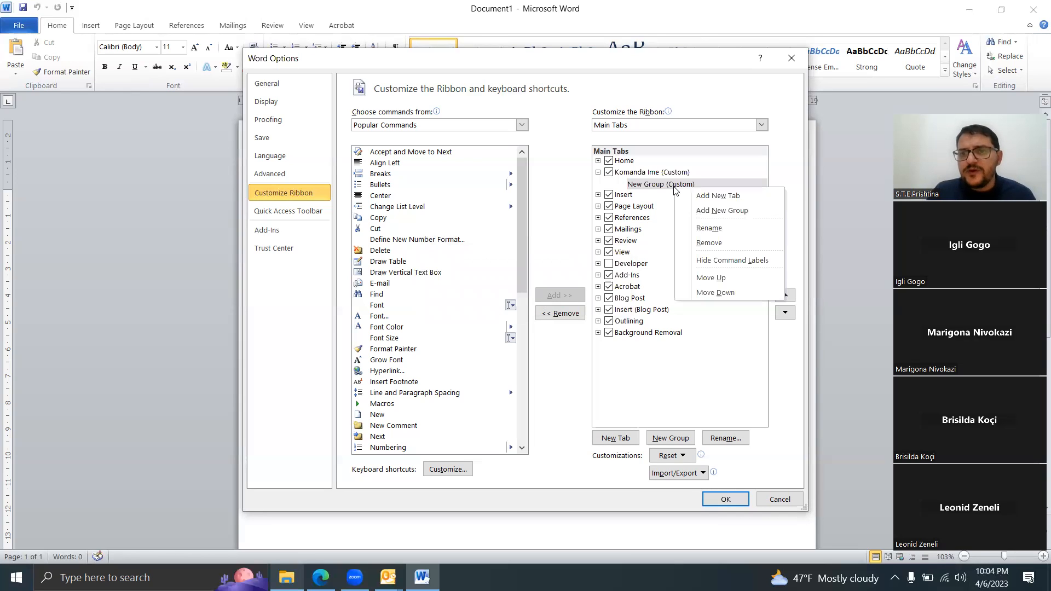
{"action": "left_click", "coordinate": [711, 229]}
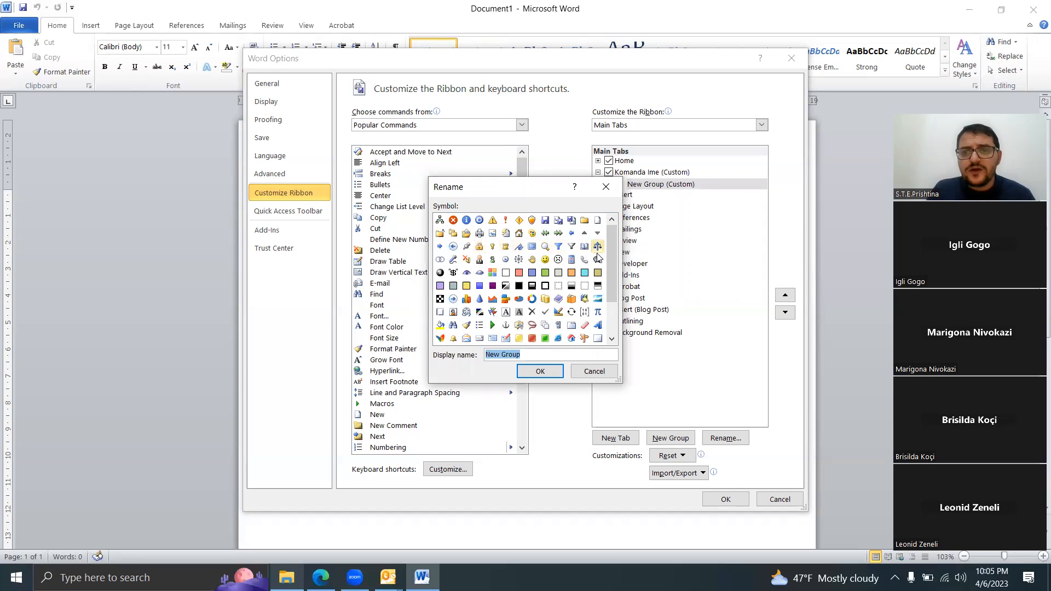
{"action": "mouse_move", "coordinate": [612, 261]}
{"action": "left_mouse_down"}
{"action": "mouse_move", "coordinate": [607, 297]}
{"action": "mouse_move", "coordinate": [606, 256]}
{"action": "left_mouse_up"}
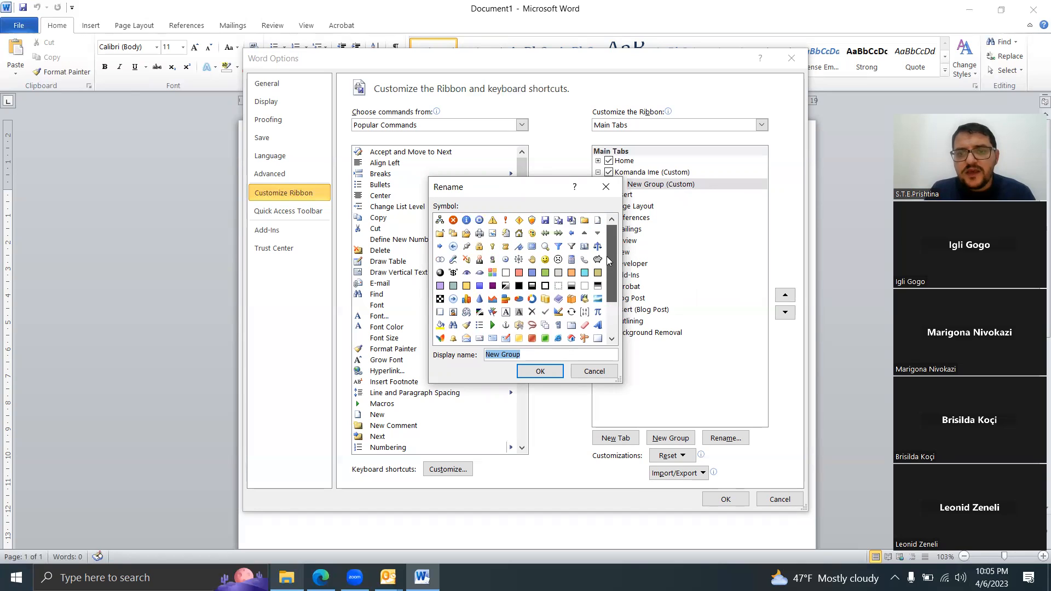
{"action": "left_click", "coordinate": [521, 355]}
{"action": "key", "text": "BackSpace"}
{"action": "key", "text": "BackSpace"}
{"action": "key", "text": "BackSpace"}
{"action": "key", "text": "BackSpace"}
{"action": "key", "text": "BackSpace"}
{"action": "key", "text": "BackSpace"}
{"action": "key", "text": "BackSpace"}
{"action": "key", "text": "BackSpace"}
{"action": "key", "text": "BackSpace"}
{"action": "type", "text": "Editim"}
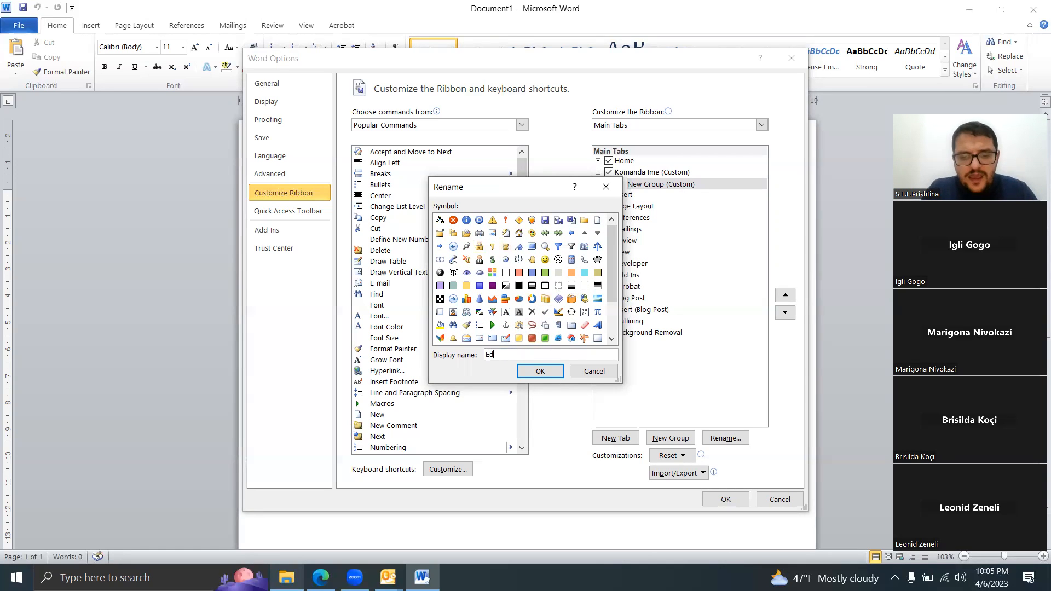
{"action": "key", "text": "BackSpace"}
{"action": "key", "text": "BackSpace"}
{"action": "key", "text": "BackSpace"}
{"action": "key", "text": "BackSpace"}
{"action": "key", "text": "BackSpace"}
{"action": "key", "text": "BackSpace"}
{"action": "type", "text": "Formatimi"}
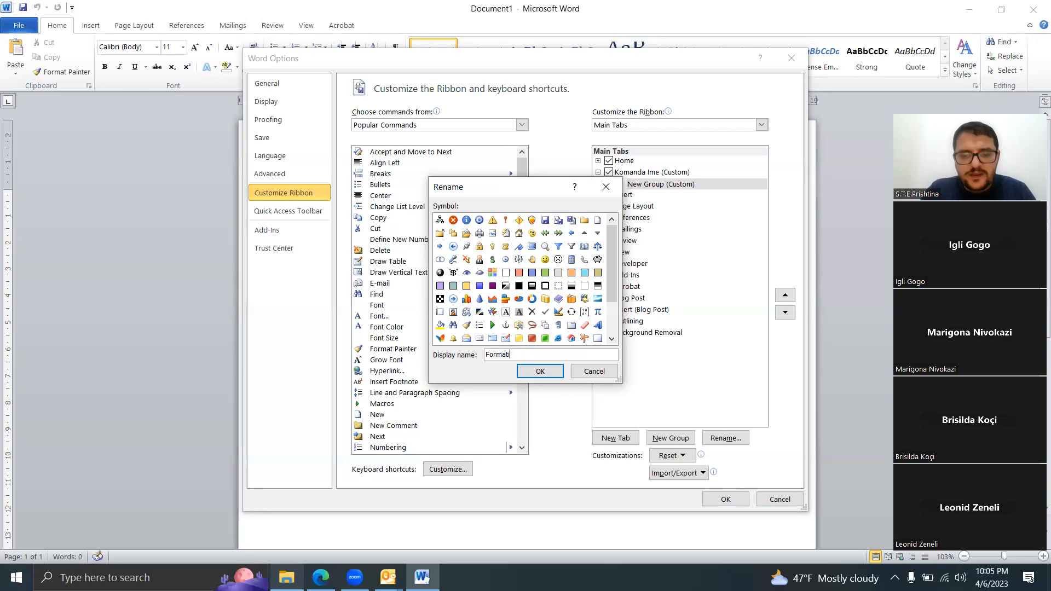
{"action": "left_click", "coordinate": [544, 374]}
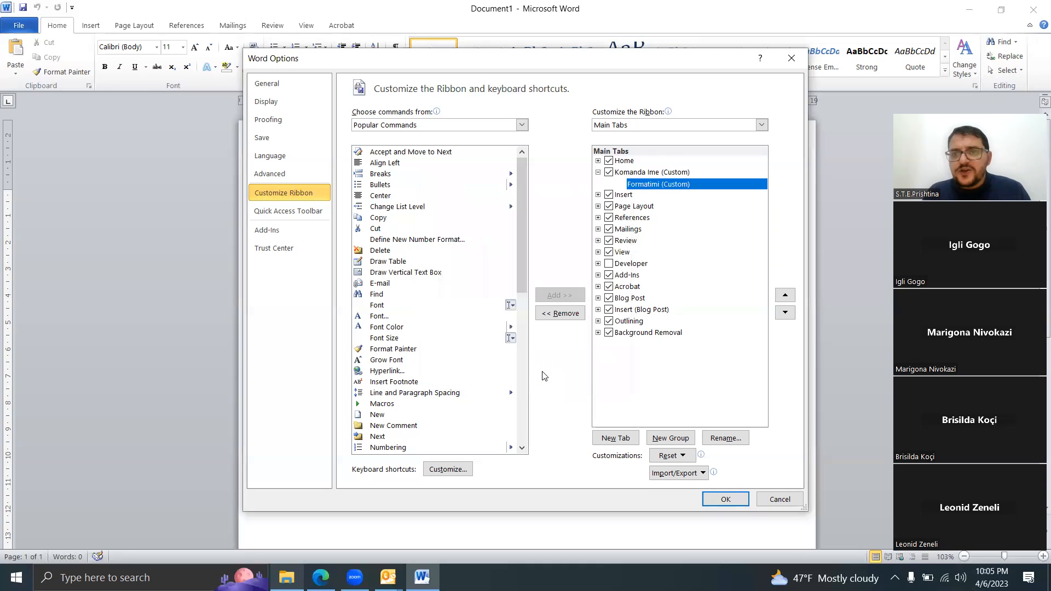
Step: Add a second custom group named "Editimi" under Komanda Ime and show the custom tab on the ribbon
{"action": "right_click", "coordinate": [661, 188]}
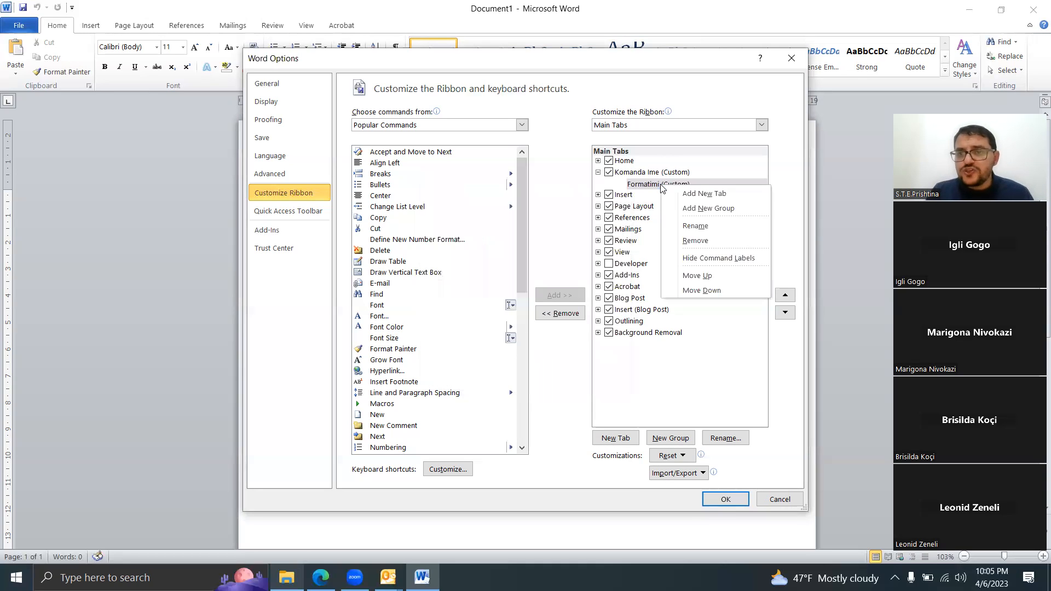
{"action": "left_click", "coordinate": [709, 207]}
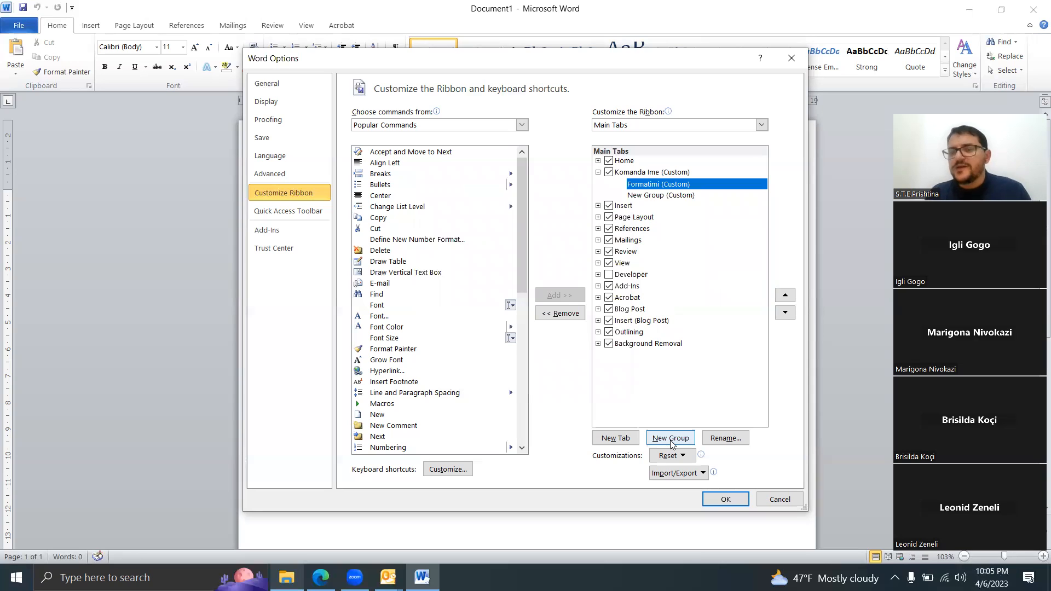
{"action": "left_click", "coordinate": [658, 196]}
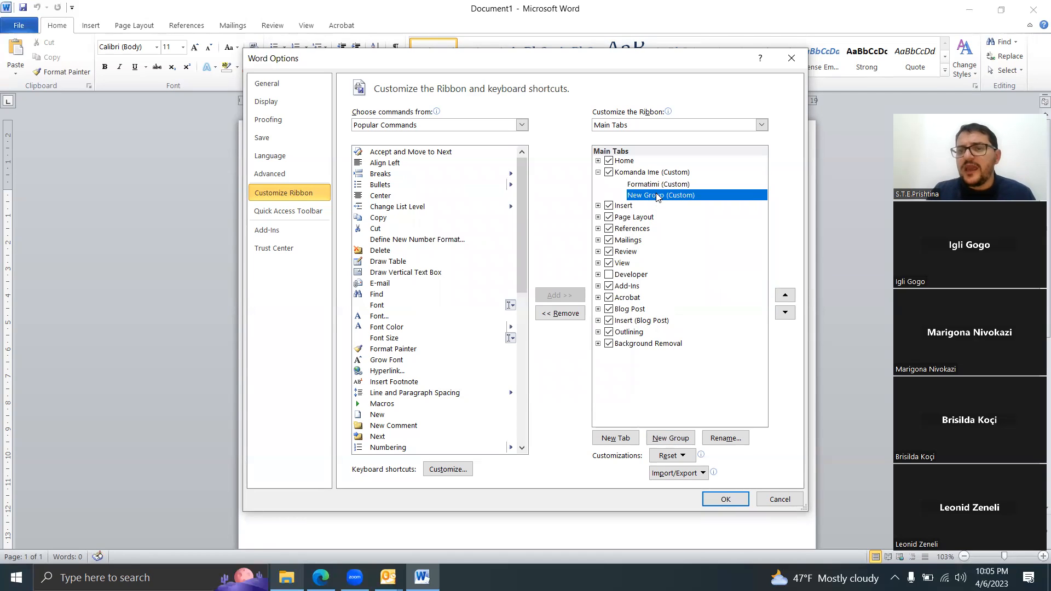
{"action": "right_click", "coordinate": [658, 196]}
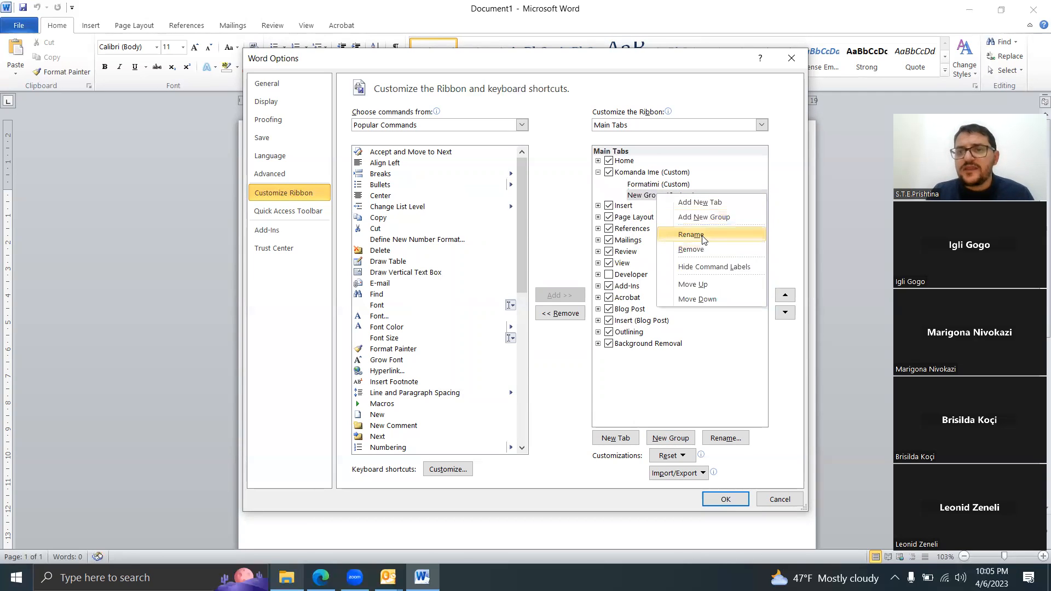
{"action": "left_click", "coordinate": [703, 237]}
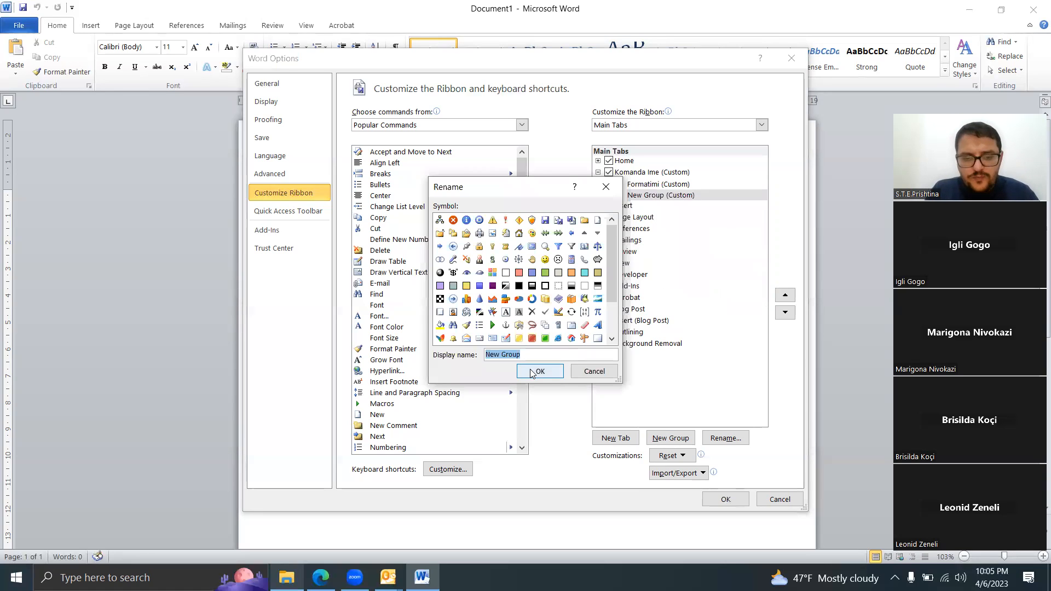
{"action": "type", "text": "Editimi"}
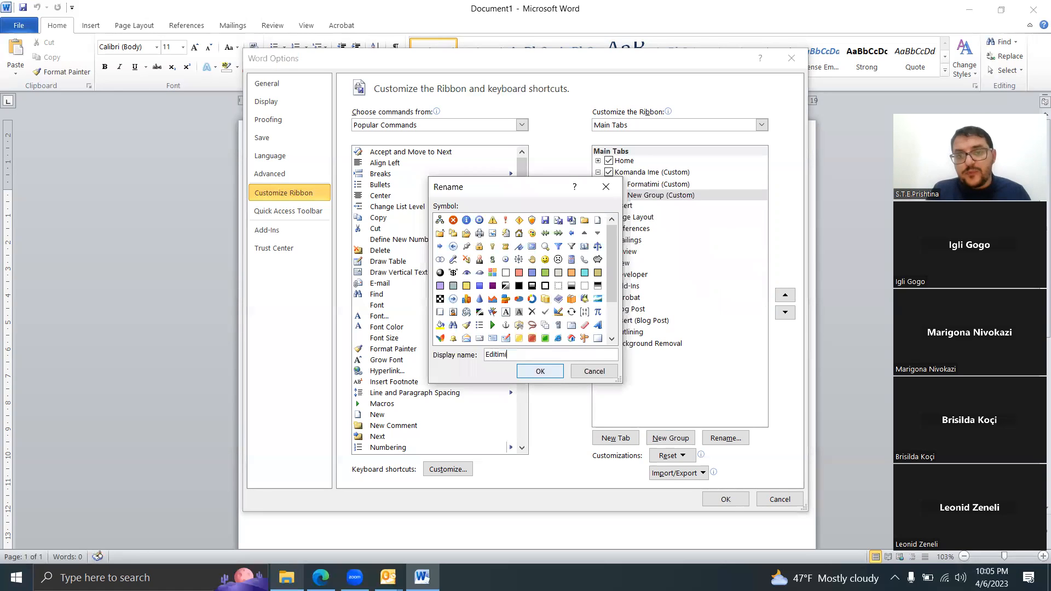
{"action": "left_click", "coordinate": [537, 371]}
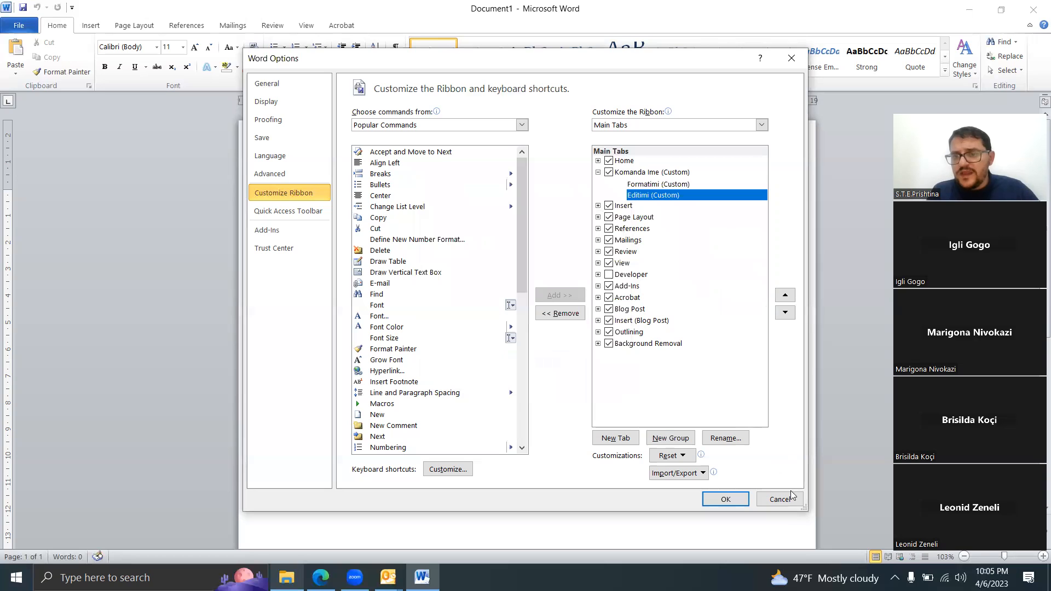
{"action": "left_click", "coordinate": [726, 500]}
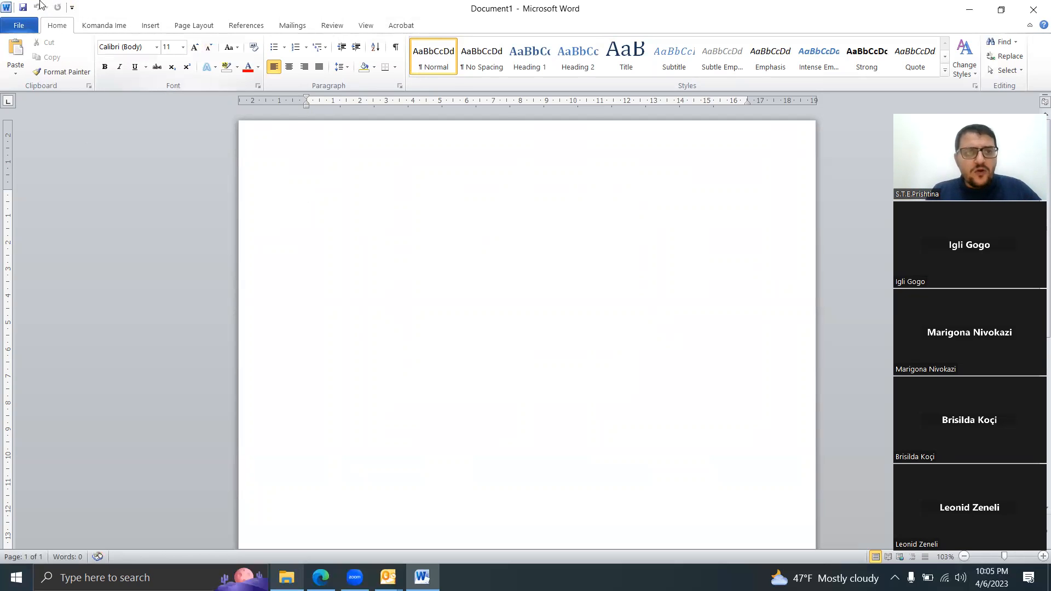
{"action": "left_click", "coordinate": [90, 26]}
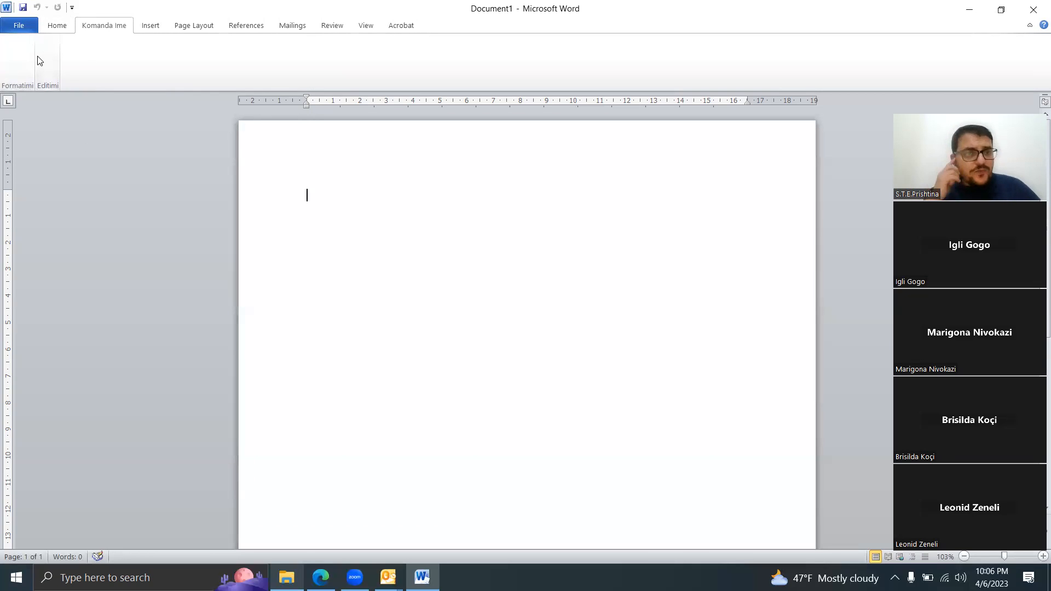
Step: Reopen the ribbon customization settings, select the Formatimi group as the target, and list All Commands as the source
{"action": "left_click", "coordinate": [28, 23]}
{"action": "left_click", "coordinate": [55, 286]}
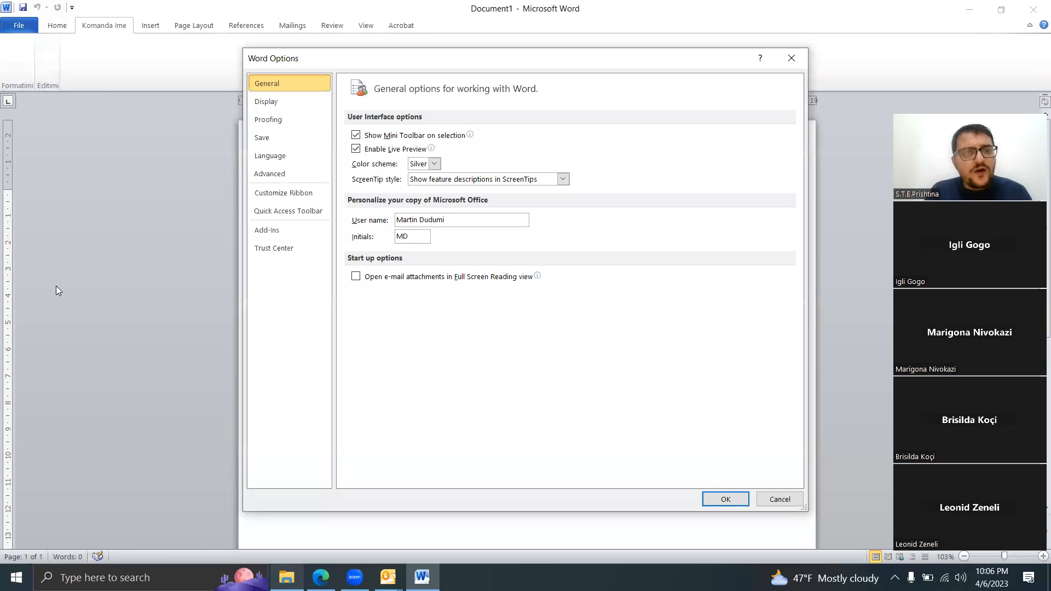
{"action": "left_click", "coordinate": [290, 199]}
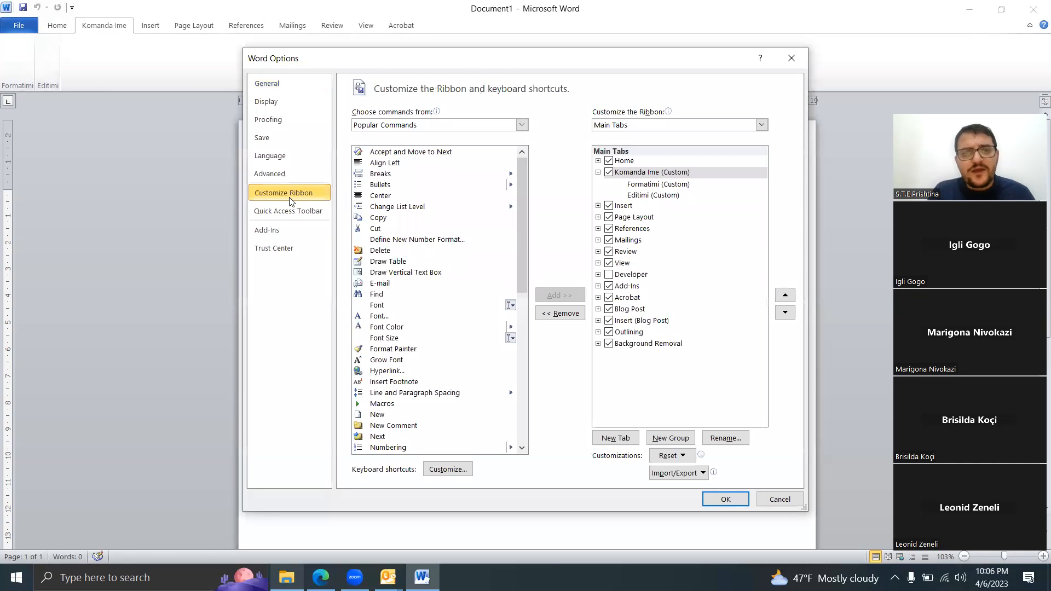
{"action": "left_click", "coordinate": [640, 185]}
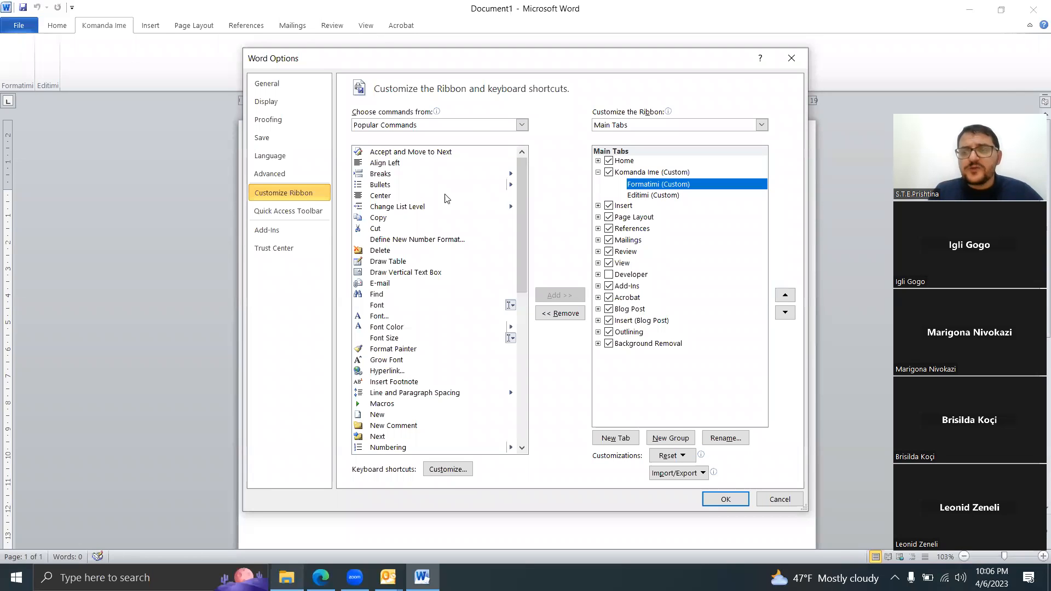
{"action": "left_click", "coordinate": [523, 125]}
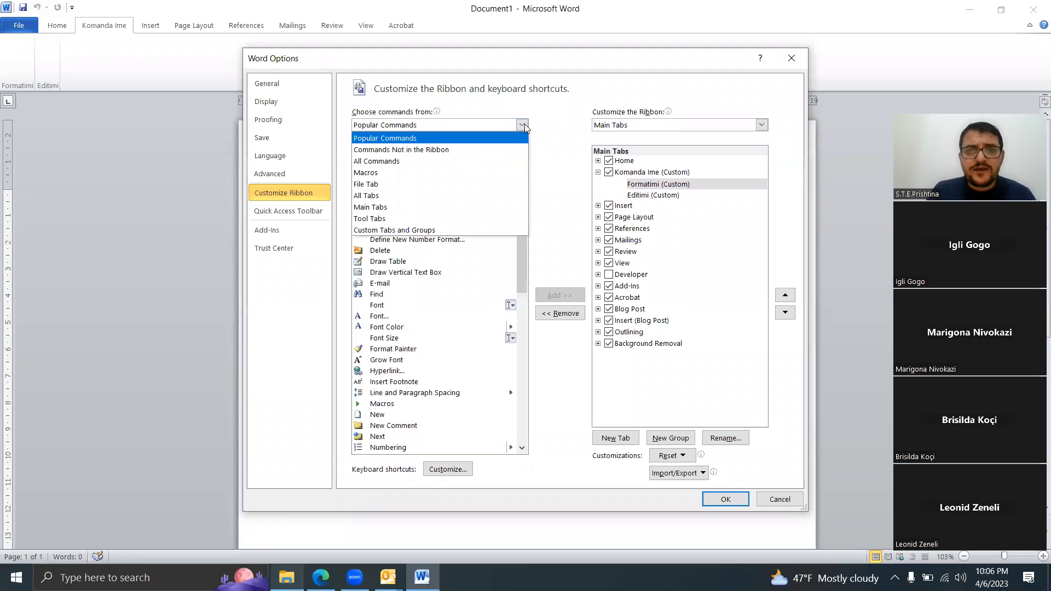
{"action": "left_click", "coordinate": [451, 161]}
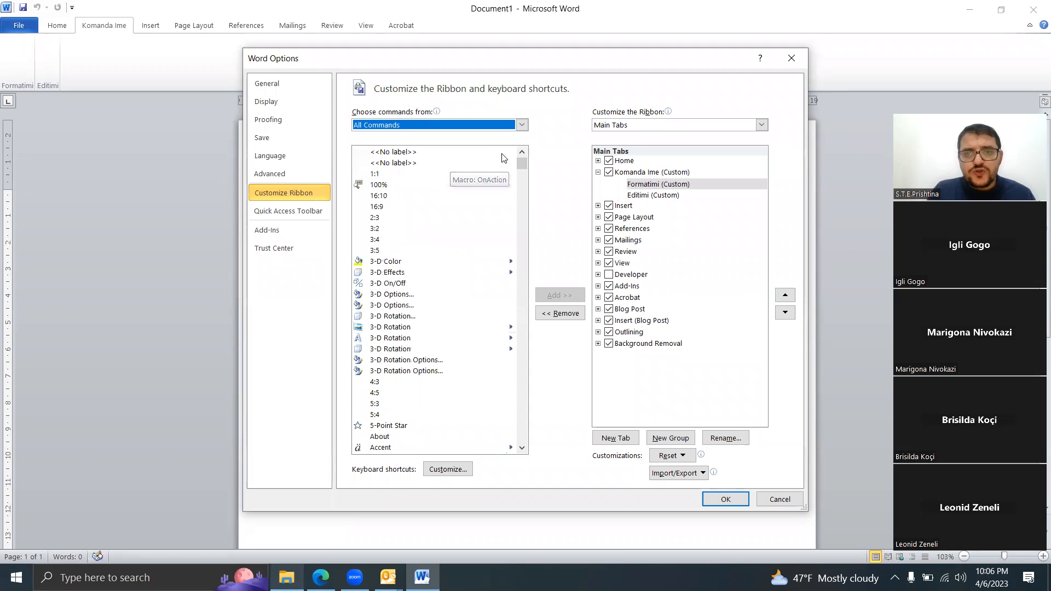
{"action": "left_click_drag", "start_coordinate": [522, 165], "coordinate": [513, 469]}
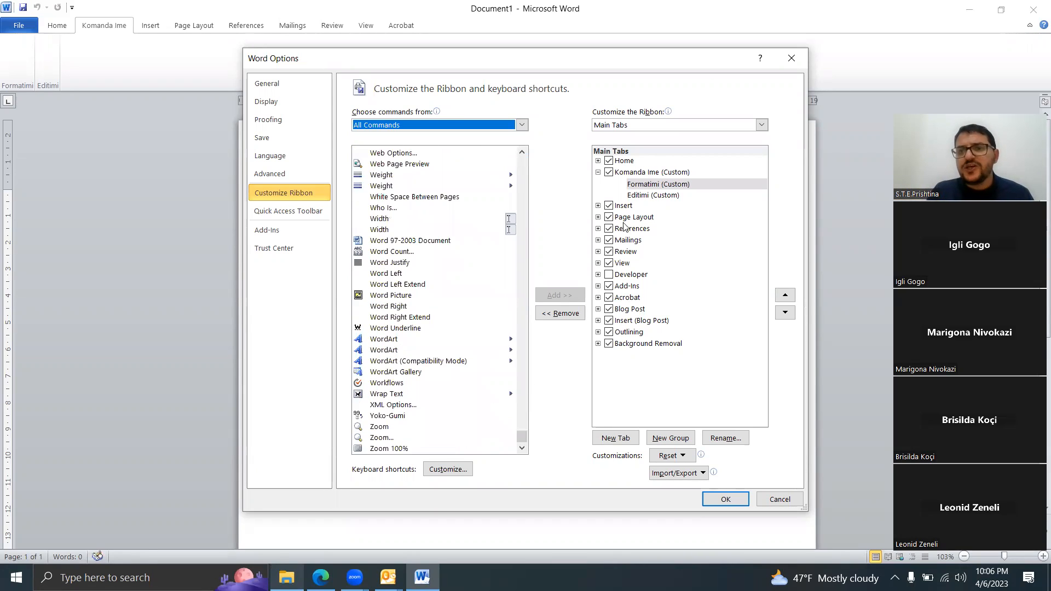
{"action": "left_click", "coordinate": [725, 62]}
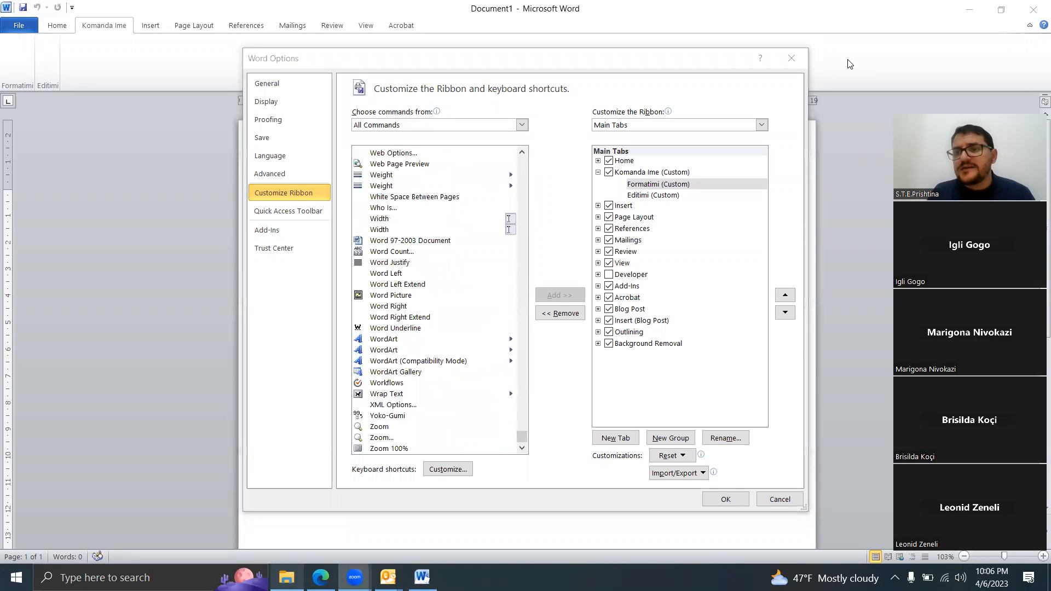
{"action": "left_click", "coordinate": [589, 313]}
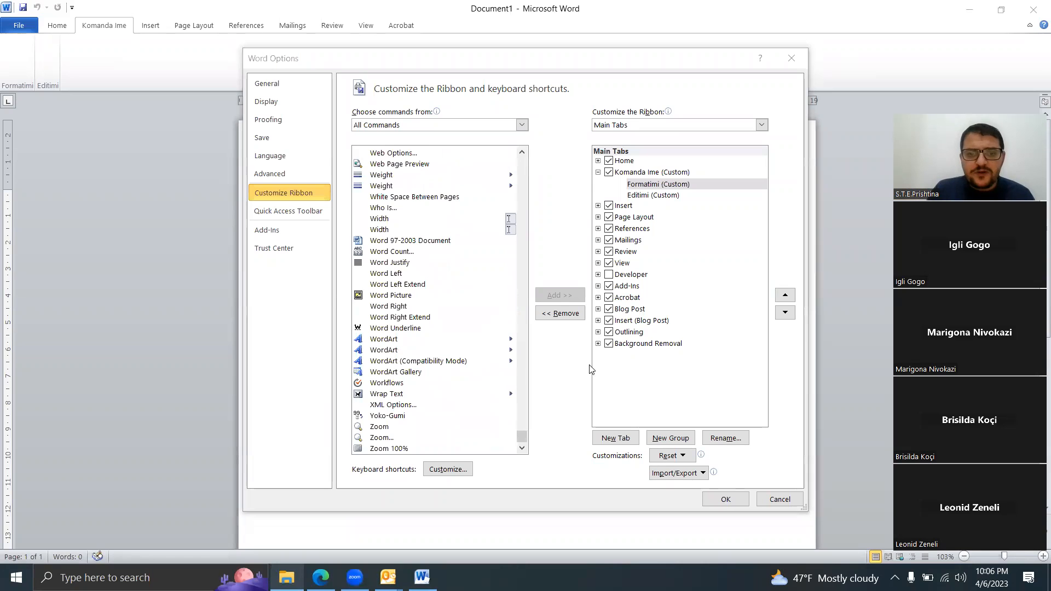
Step: Add the Underline Color and Underline commands from All Commands to the Formatimi group
{"action": "left_click_drag", "start_coordinate": [520, 152], "coordinate": [520, 153]}
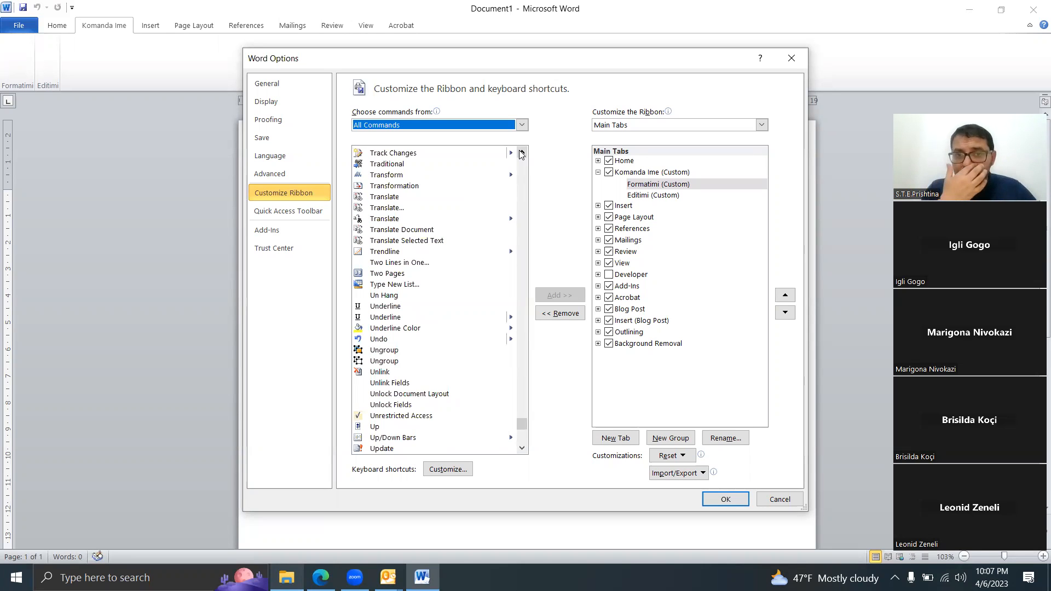
{"action": "left_click", "coordinate": [522, 153]}
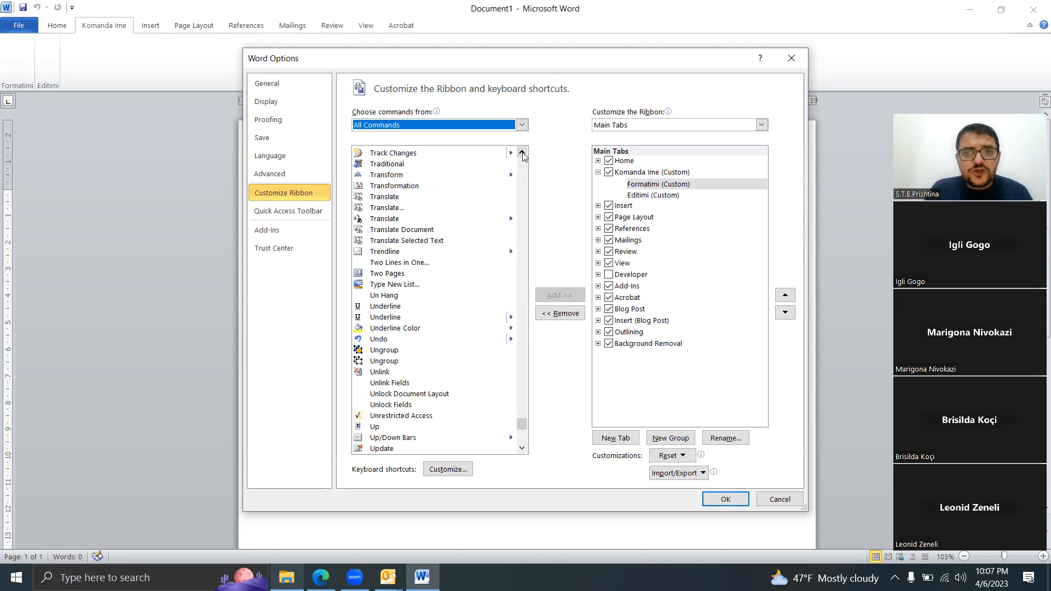
{"action": "left_click_drag", "start_coordinate": [522, 154], "coordinate": [522, 153]}
{"action": "left_click_drag", "start_coordinate": [521, 413], "coordinate": [522, 426]}
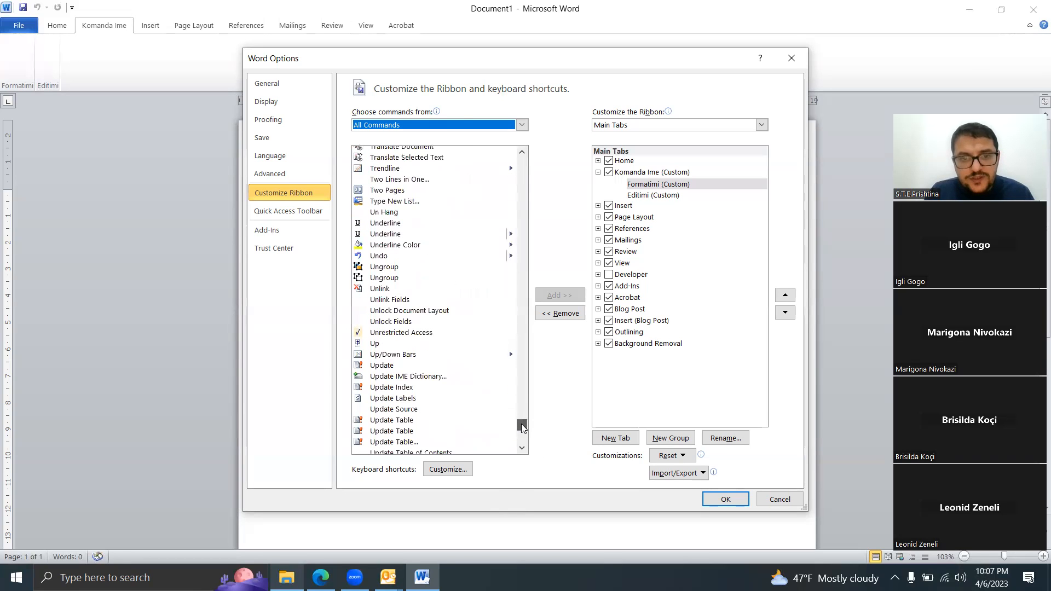
{"action": "left_click", "coordinate": [390, 247]}
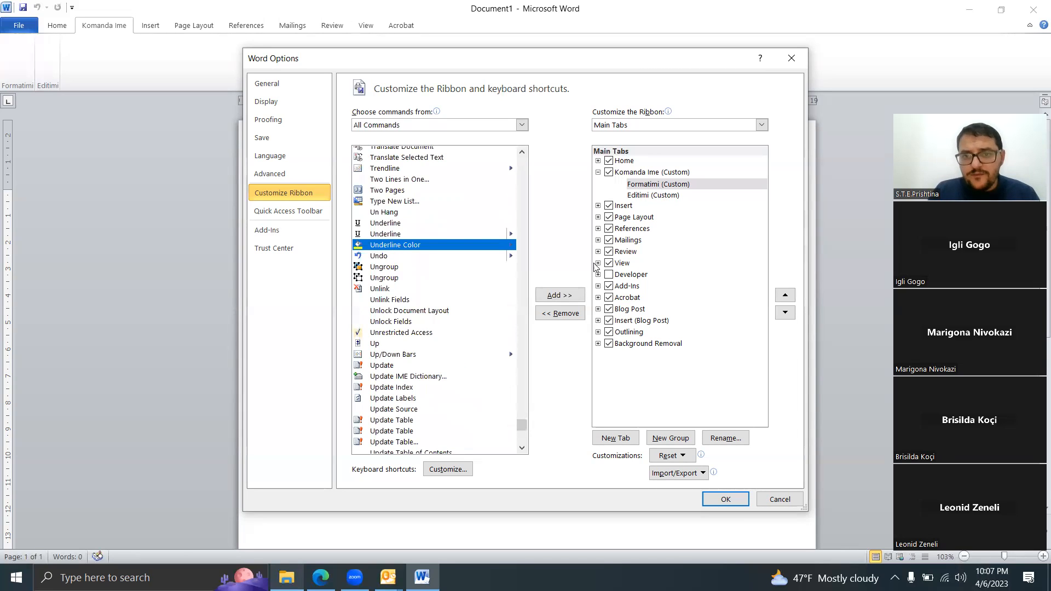
{"action": "left_click", "coordinate": [560, 296]}
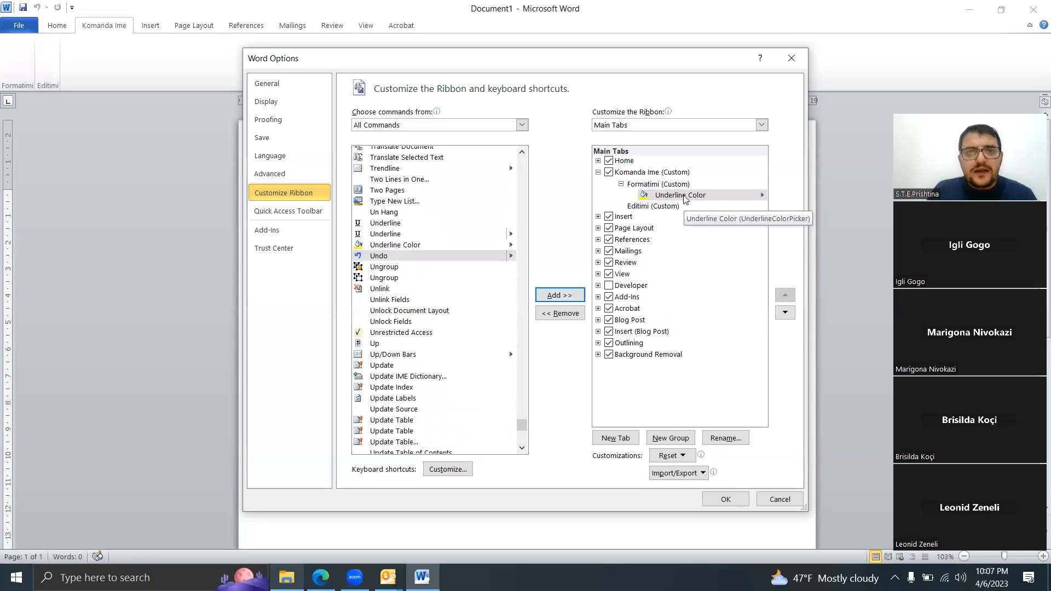
{"action": "left_click", "coordinate": [379, 224]}
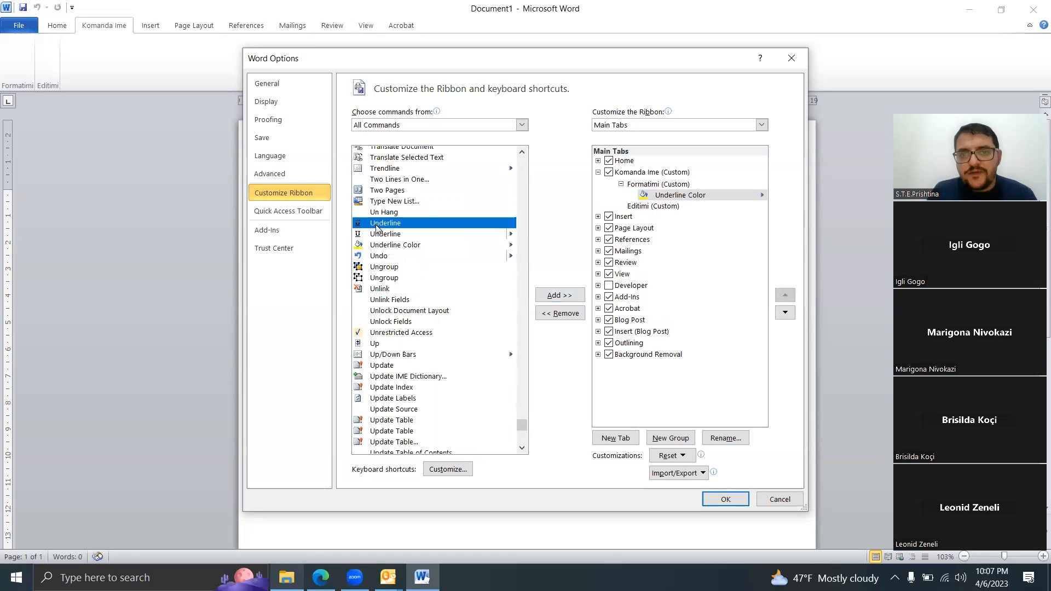
{"action": "left_click", "coordinate": [550, 296]}
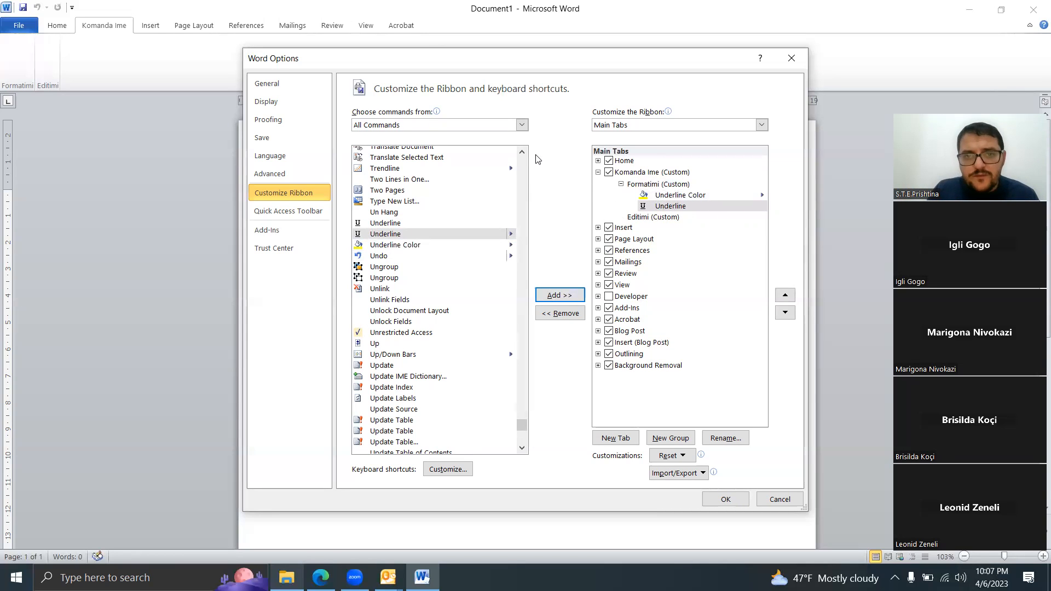
Step: Add the Text Effects command to the Formatimi group and apply the ribbon customization
{"action": "left_click", "coordinate": [522, 152]}
{"action": "left_click_drag", "start_coordinate": [523, 155], "coordinate": [523, 156]}
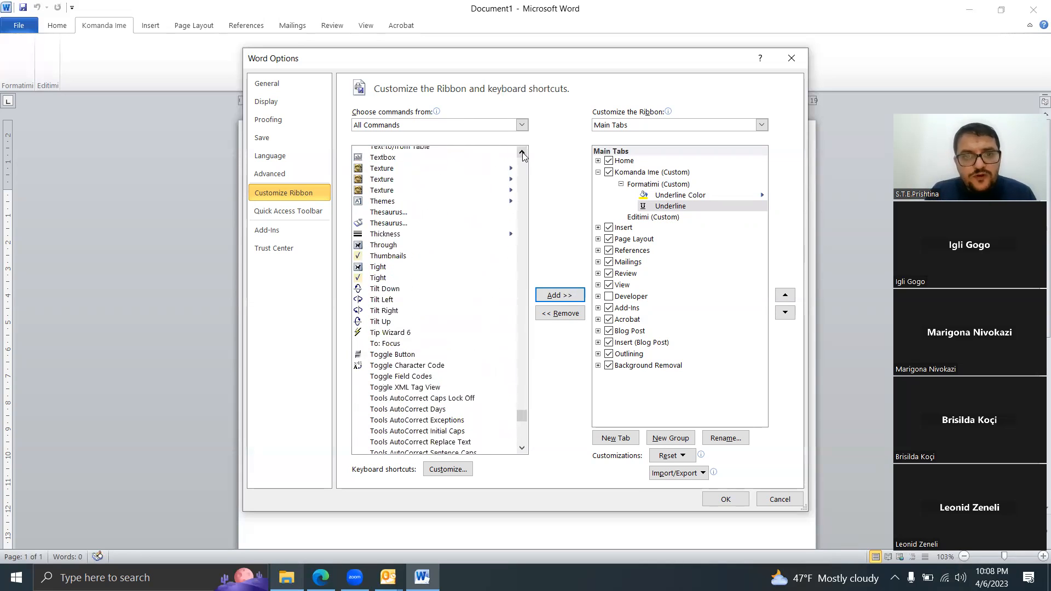
{"action": "left_click_drag", "start_coordinate": [522, 154], "coordinate": [522, 158]}
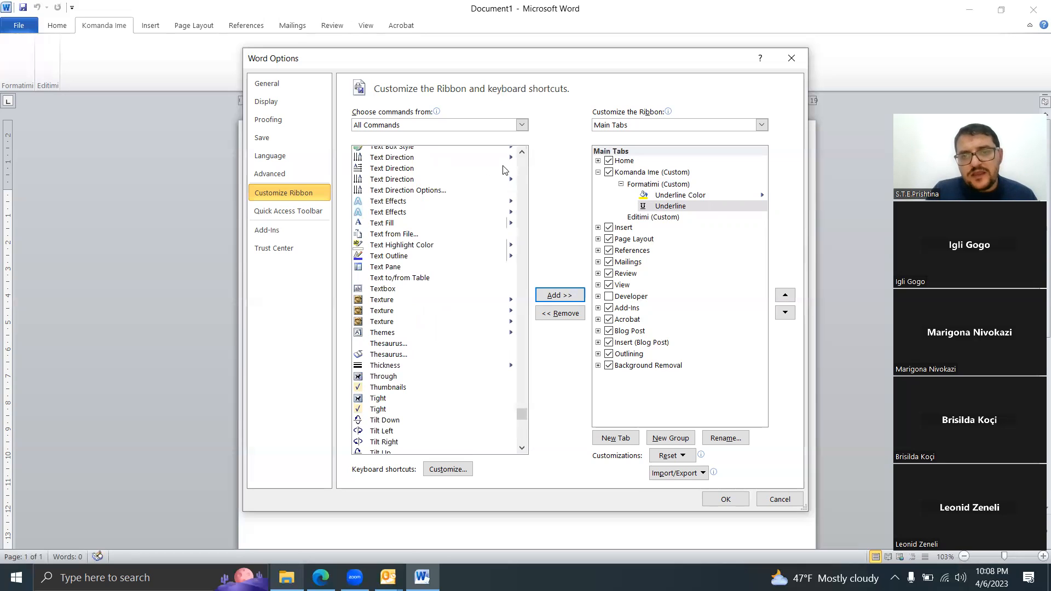
{"action": "left_click", "coordinate": [433, 202]}
{"action": "left_click", "coordinate": [560, 296]}
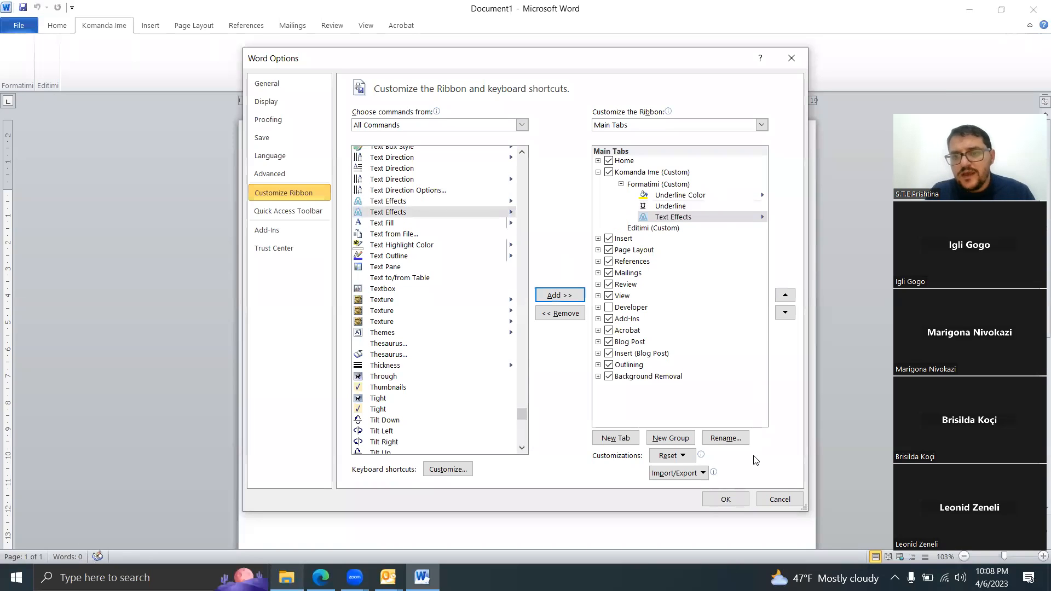
{"action": "left_click", "coordinate": [710, 502]}
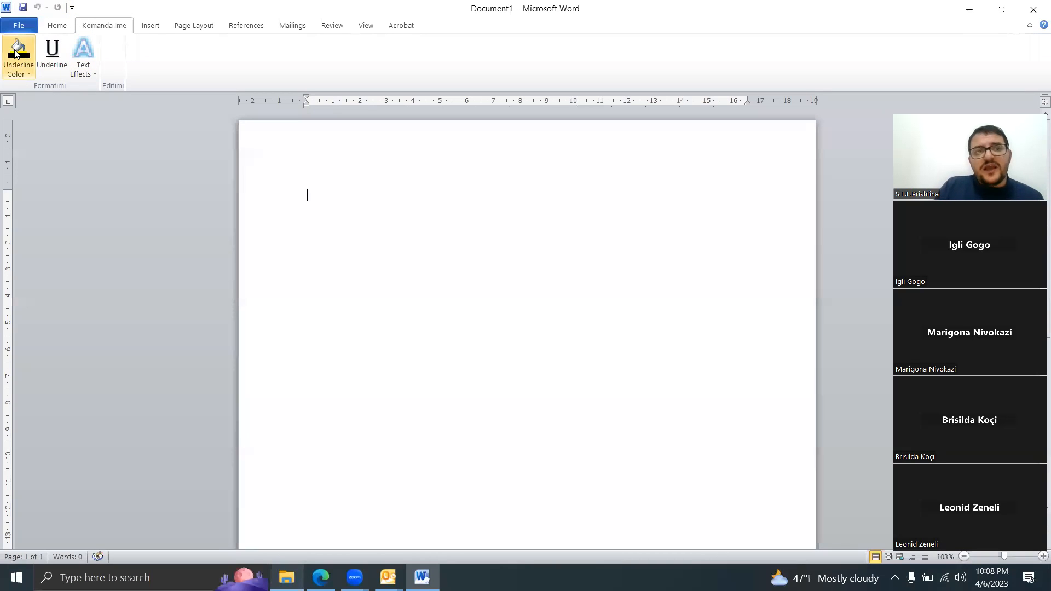
Step: Examine the Text Effects options in the Formatimi group and compare the Home commands with those of Komanda Ime
{"action": "left_click", "coordinate": [85, 73]}
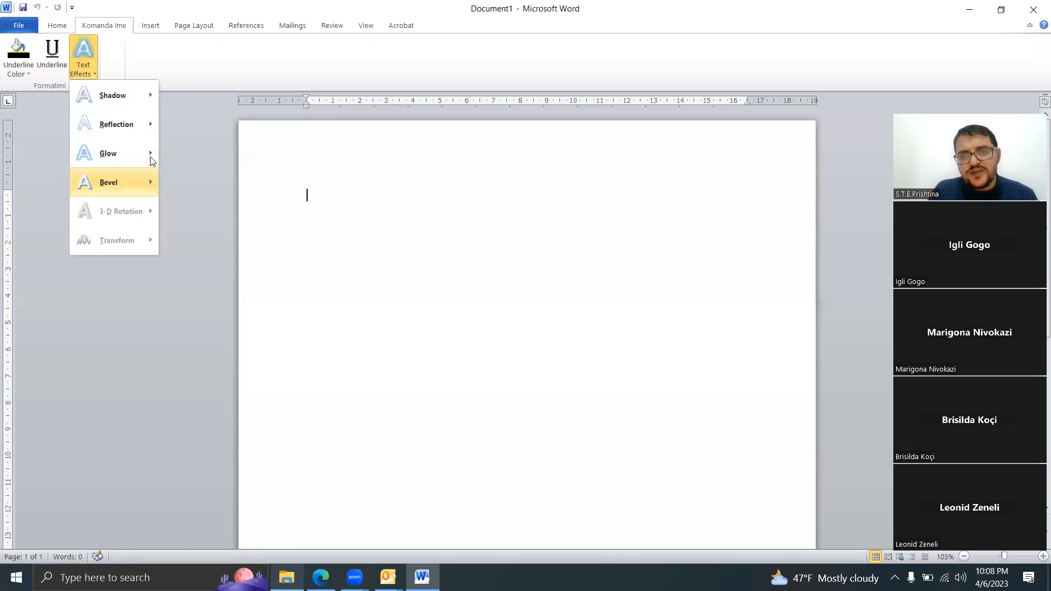
{"action": "left_click", "coordinate": [61, 23]}
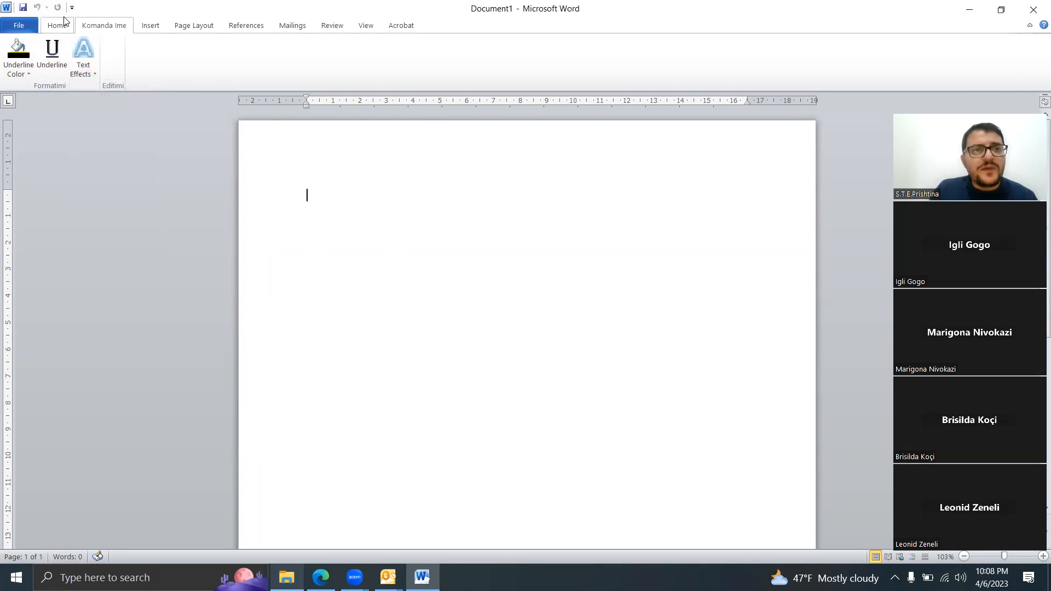
{"action": "left_click", "coordinate": [62, 23]}
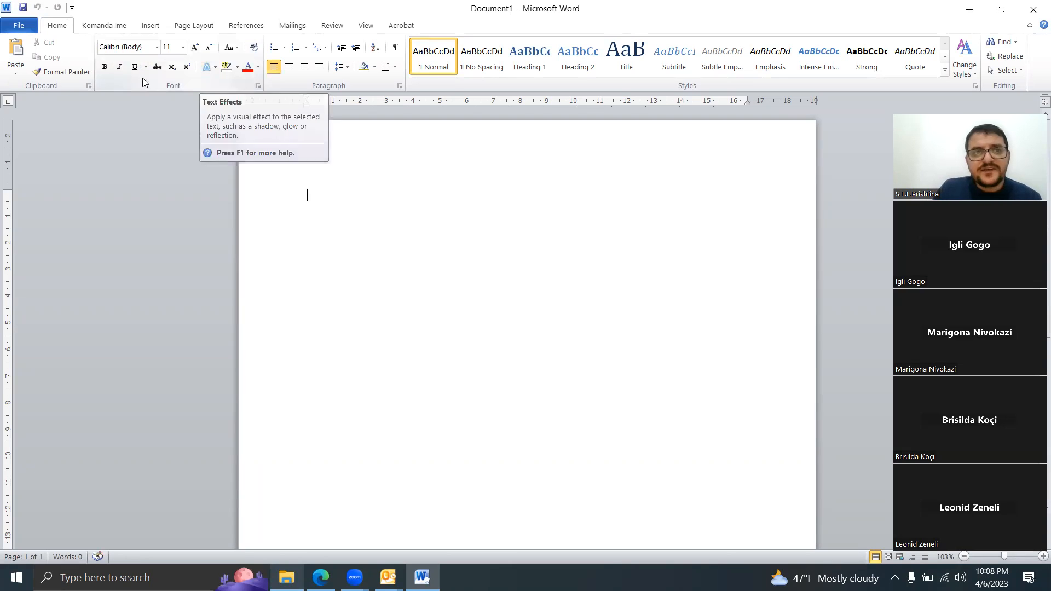
{"action": "left_click", "coordinate": [122, 29]}
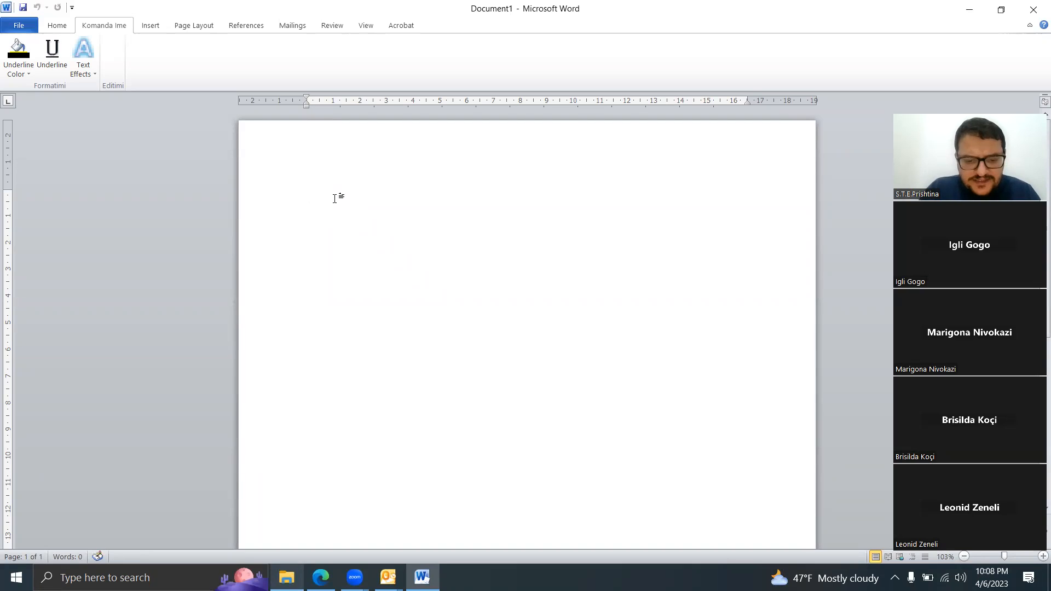
Step: Enter a first name in the blank document and underline it with the Formatimi group's Underline command
{"action": "type", "text": "Martin"}
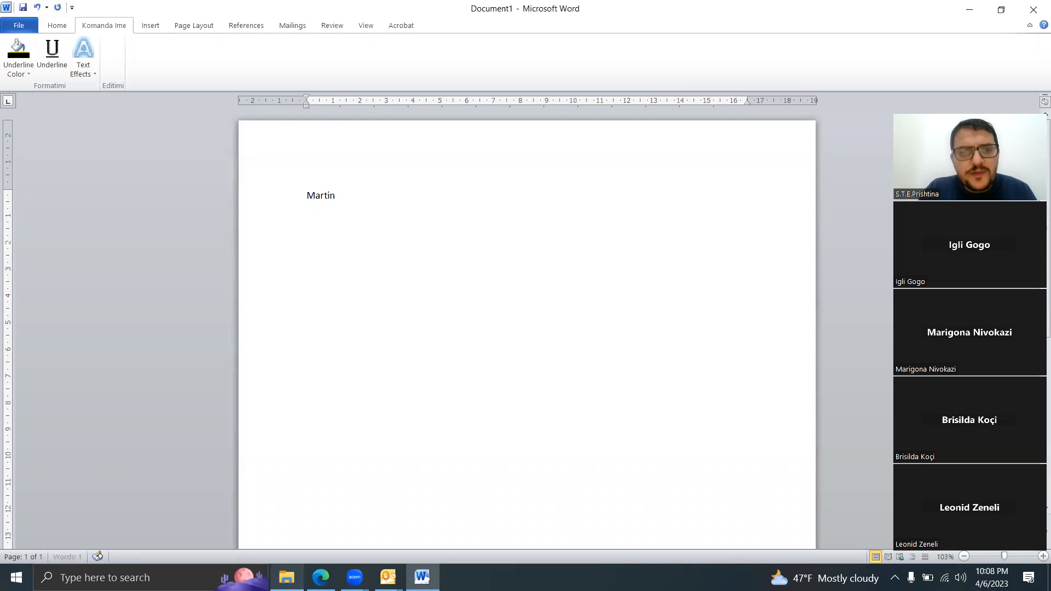
{"action": "left_click_drag", "start_coordinate": [355, 208], "coordinate": [307, 202]}
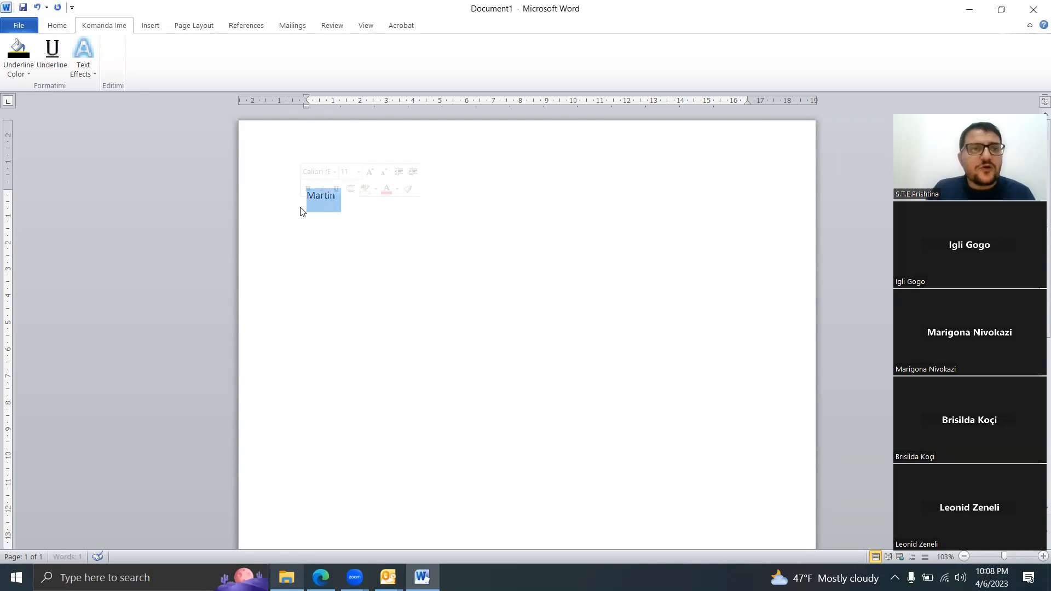
{"action": "left_click", "coordinate": [56, 57]}
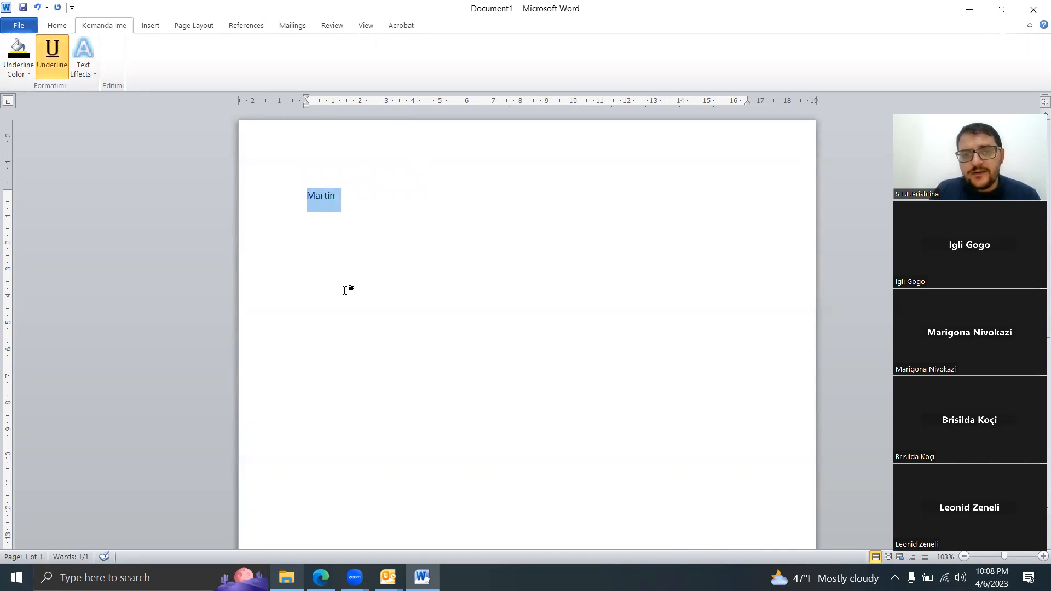
Step: Change the underlined name's underline color to the standard blue with the Formatimi group's Underline Color command
{"action": "left_click", "coordinate": [381, 253]}
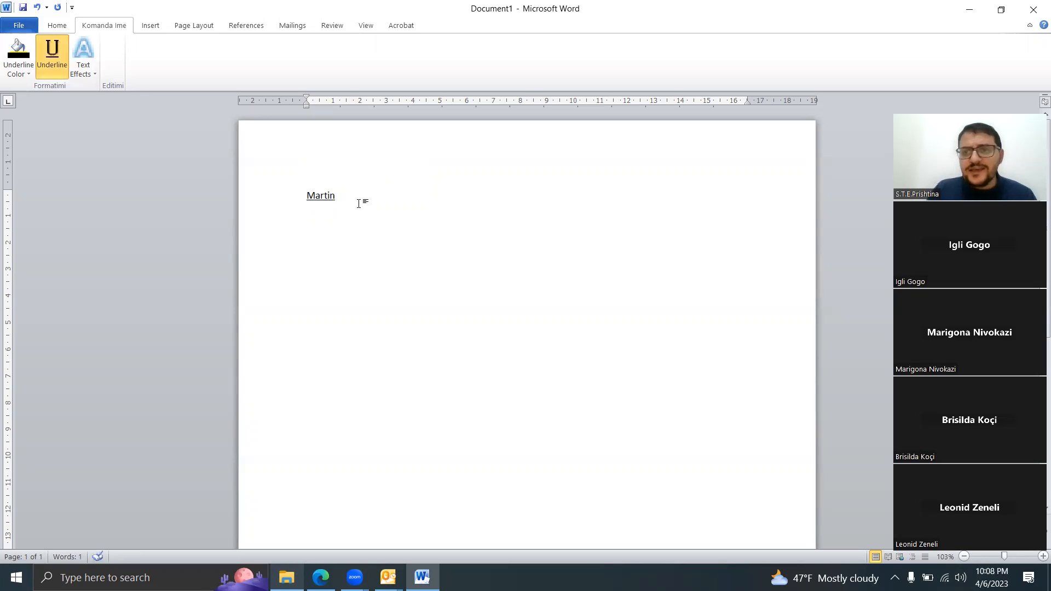
{"action": "left_click", "coordinate": [57, 25]}
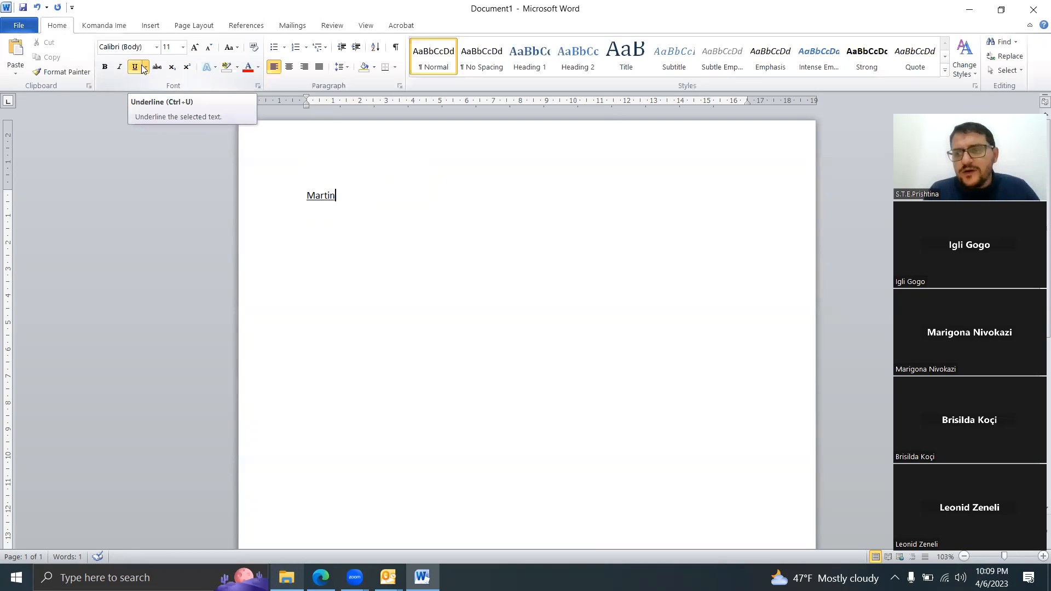
{"action": "left_click", "coordinate": [118, 26]}
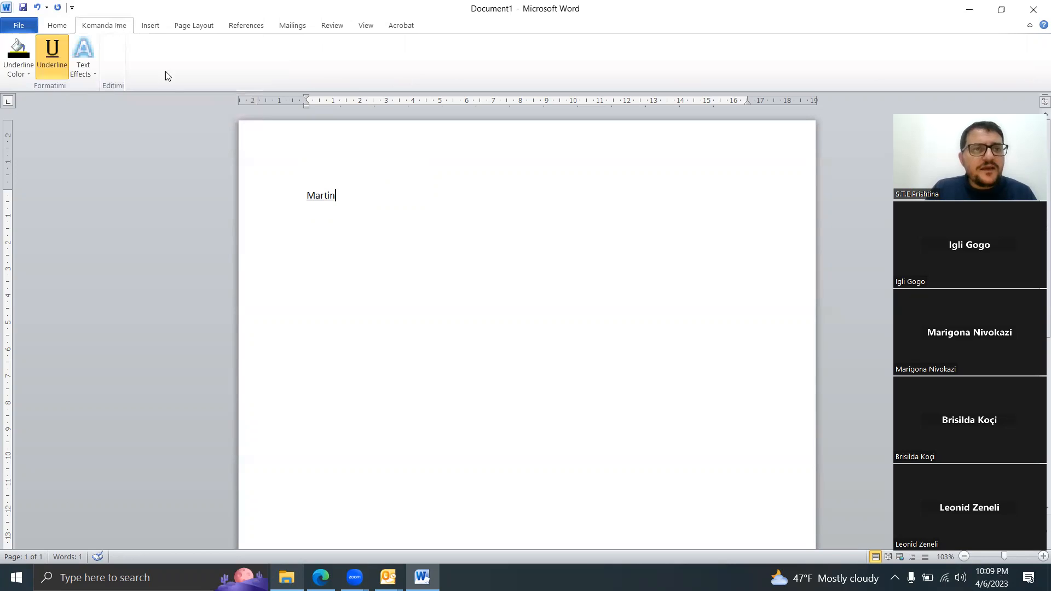
{"action": "left_click_drag", "start_coordinate": [339, 194], "coordinate": [296, 190]}
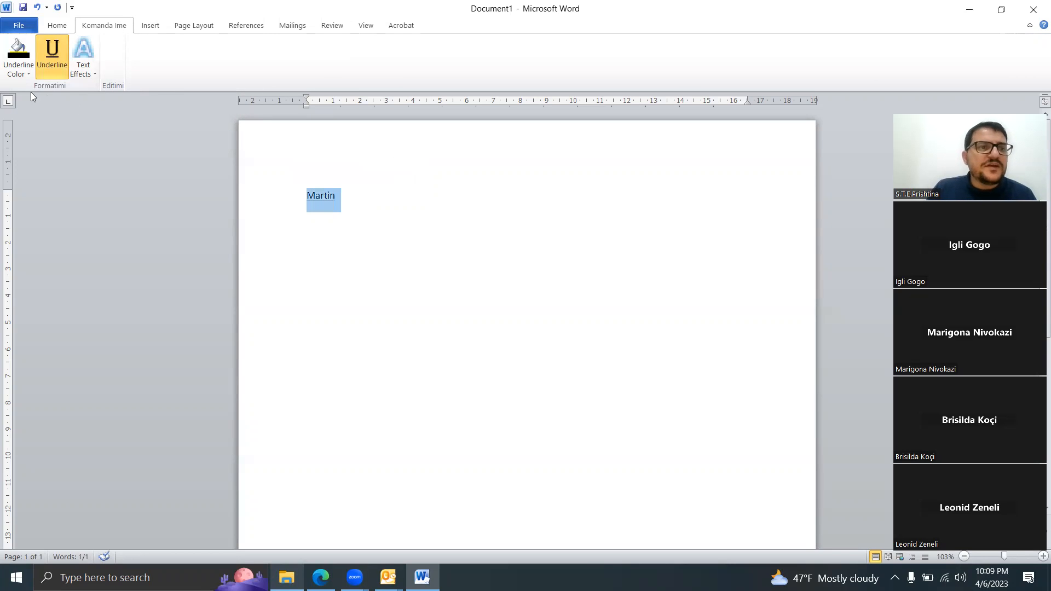
{"action": "left_click", "coordinate": [24, 59]}
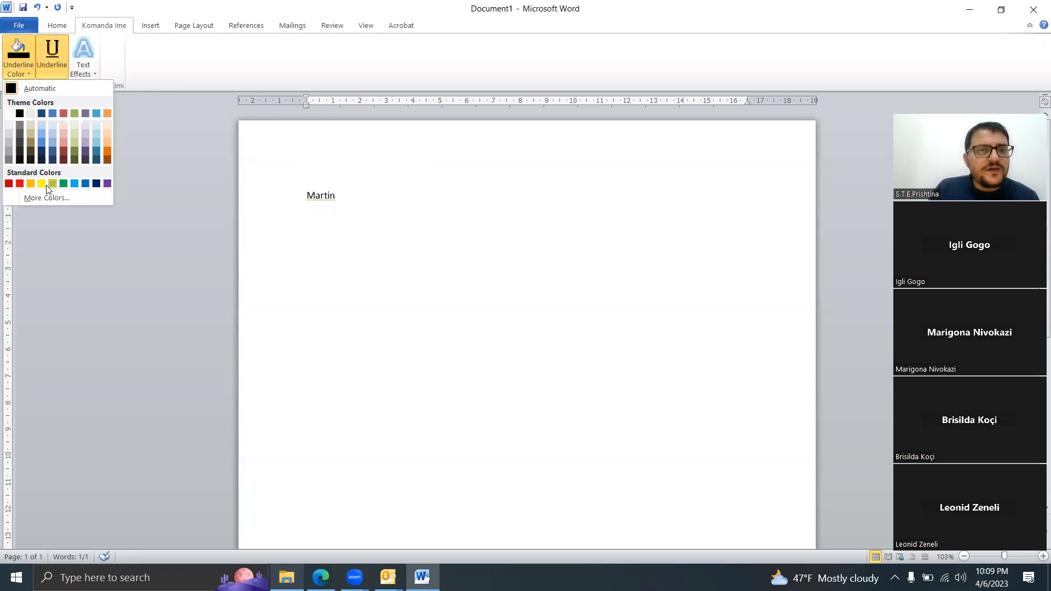
{"action": "left_click", "coordinate": [86, 189]}
{"action": "left_click", "coordinate": [411, 237]}
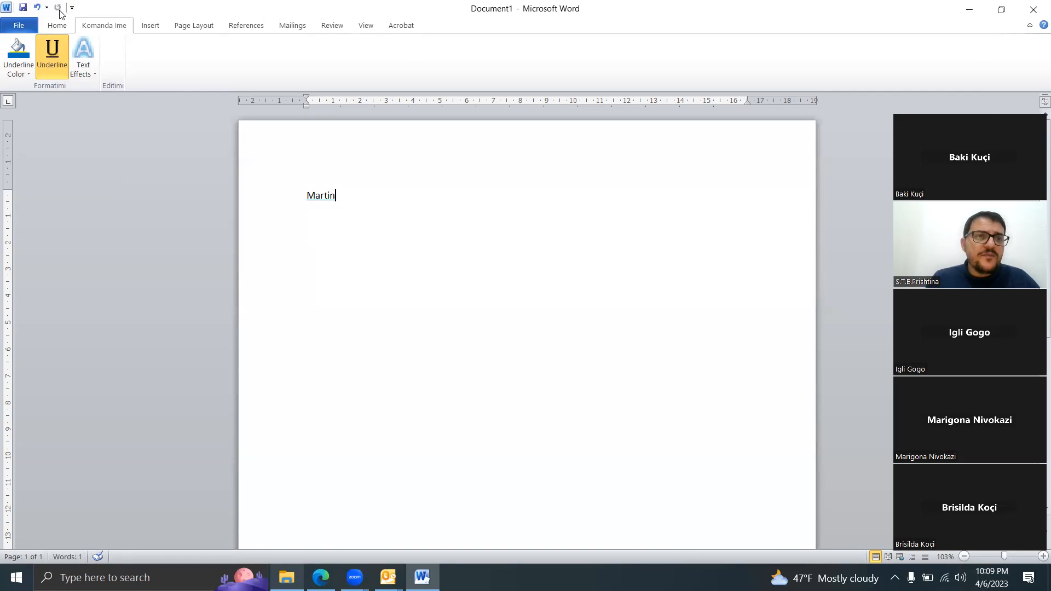
Step: Examine the Home commands, then the shortcut menu and Font dialog settings for the underlined name
{"action": "left_click", "coordinate": [64, 25]}
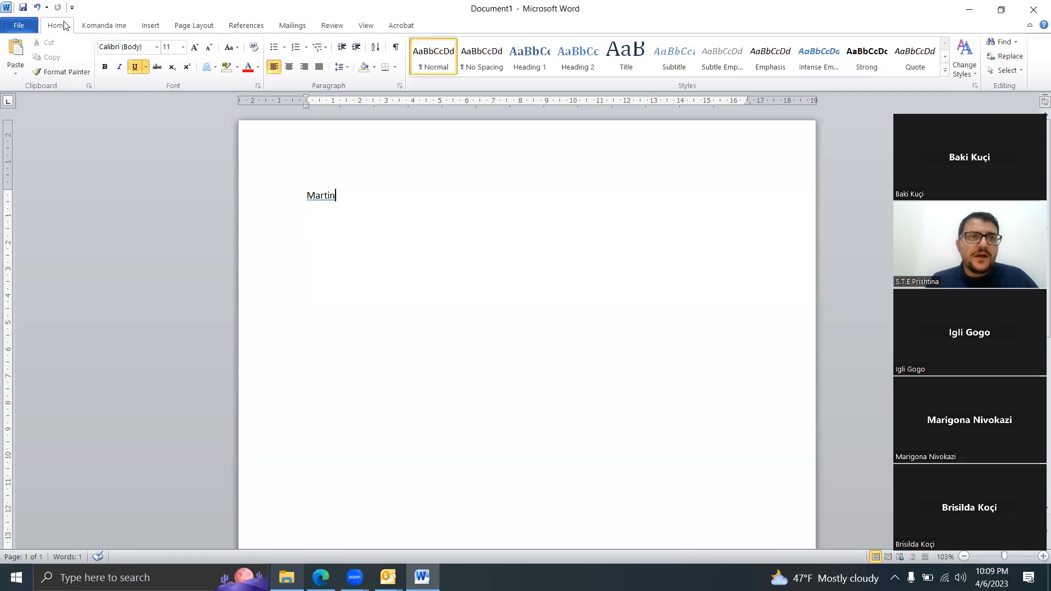
{"action": "left_click", "coordinate": [104, 26]}
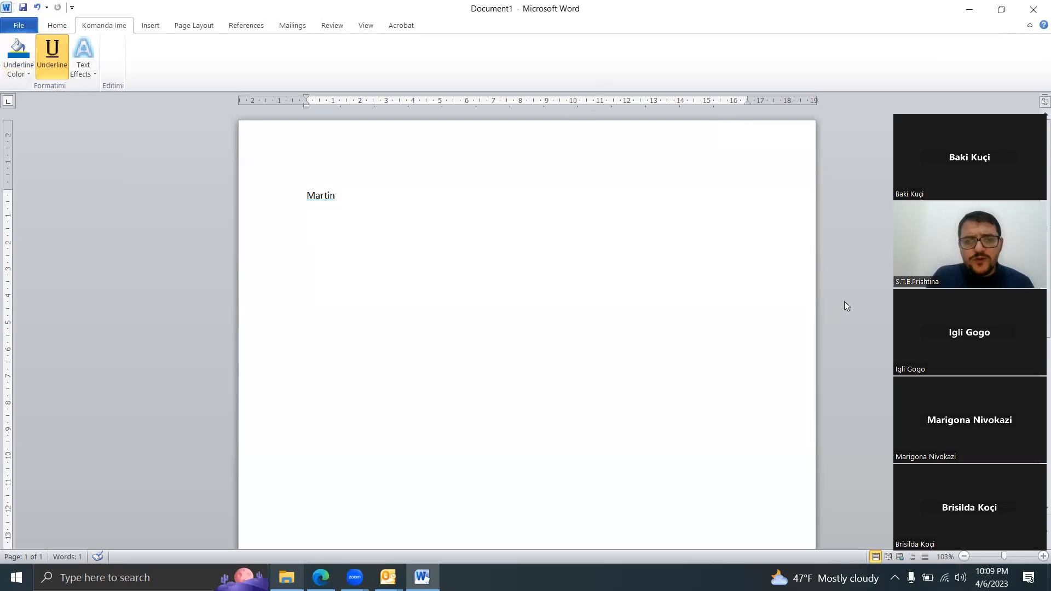
{"action": "right_click", "coordinate": [397, 223]}
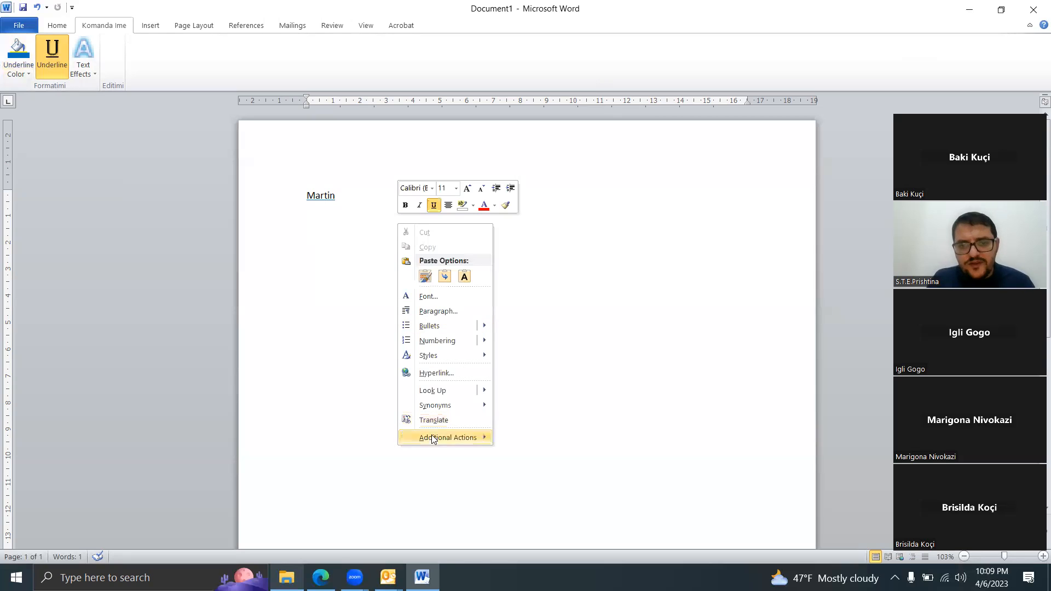
{"action": "left_click", "coordinate": [352, 202]}
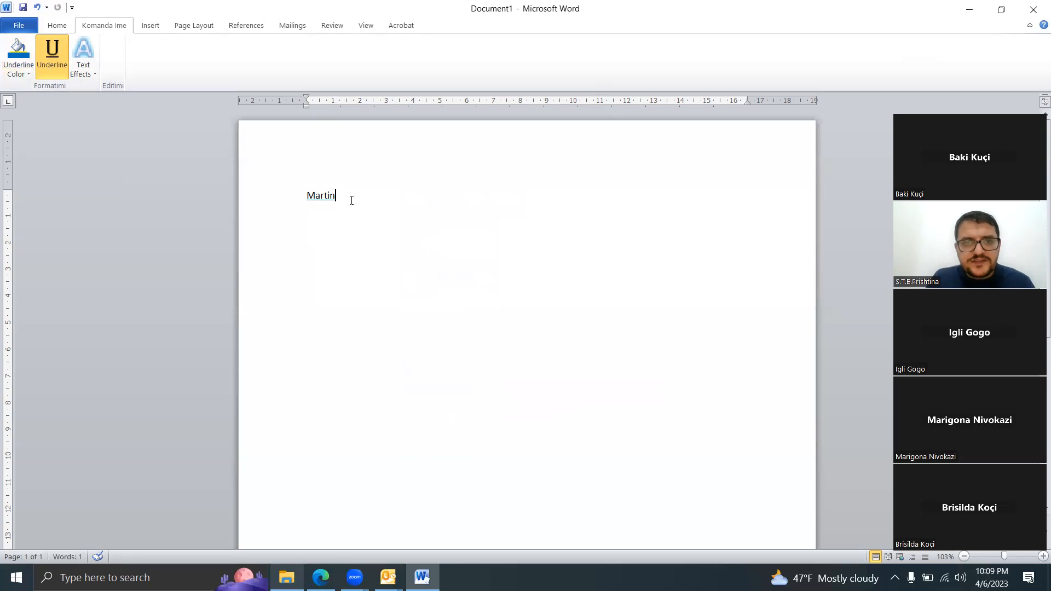
{"action": "left_click", "coordinate": [291, 196]}
{"action": "right_click", "coordinate": [326, 195]}
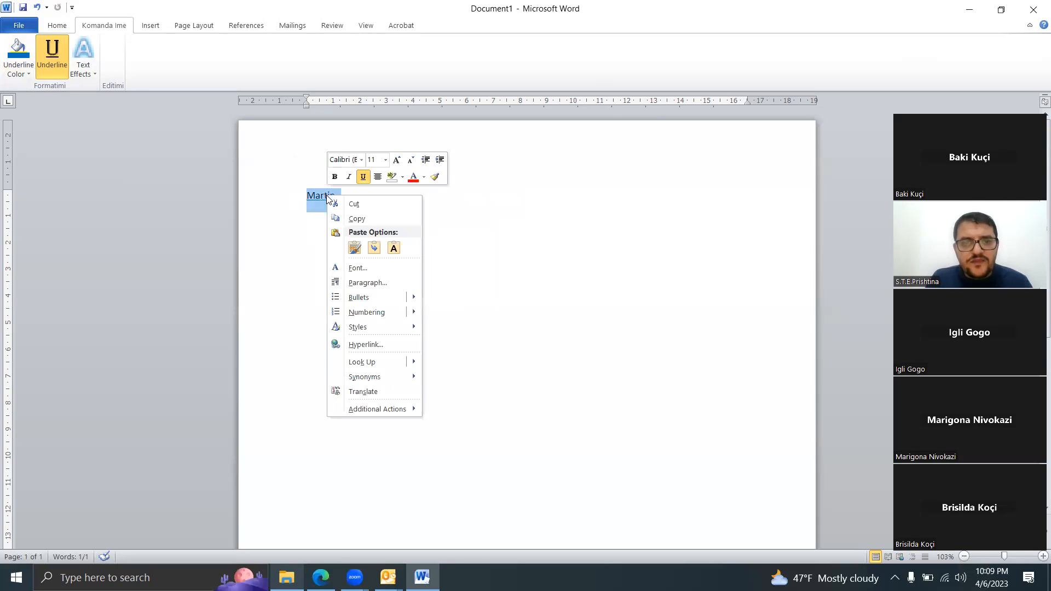
{"action": "mouse_move", "coordinate": [408, 366]}
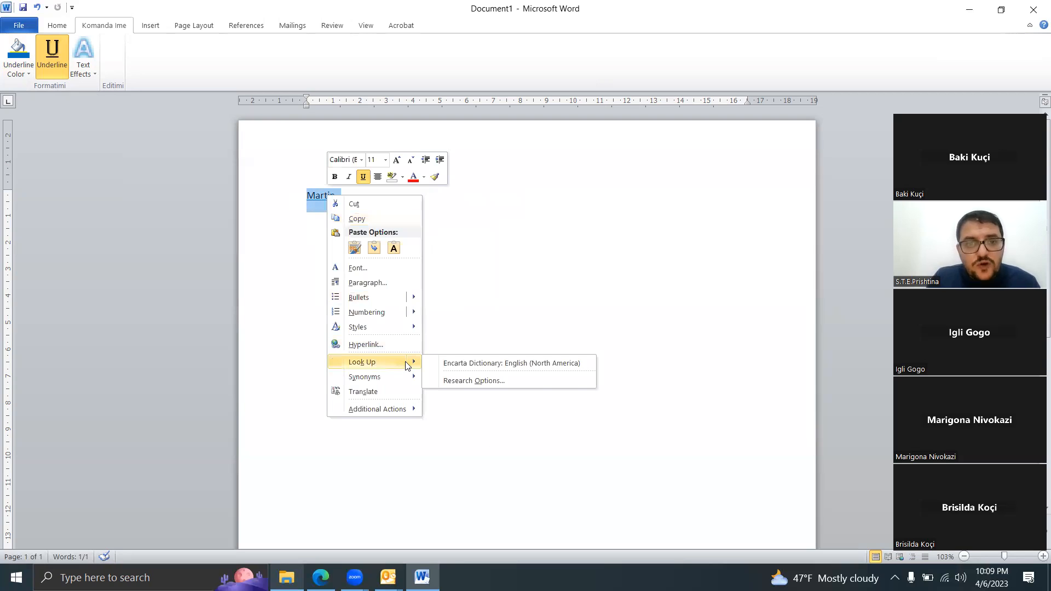
{"action": "left_click", "coordinate": [379, 268]}
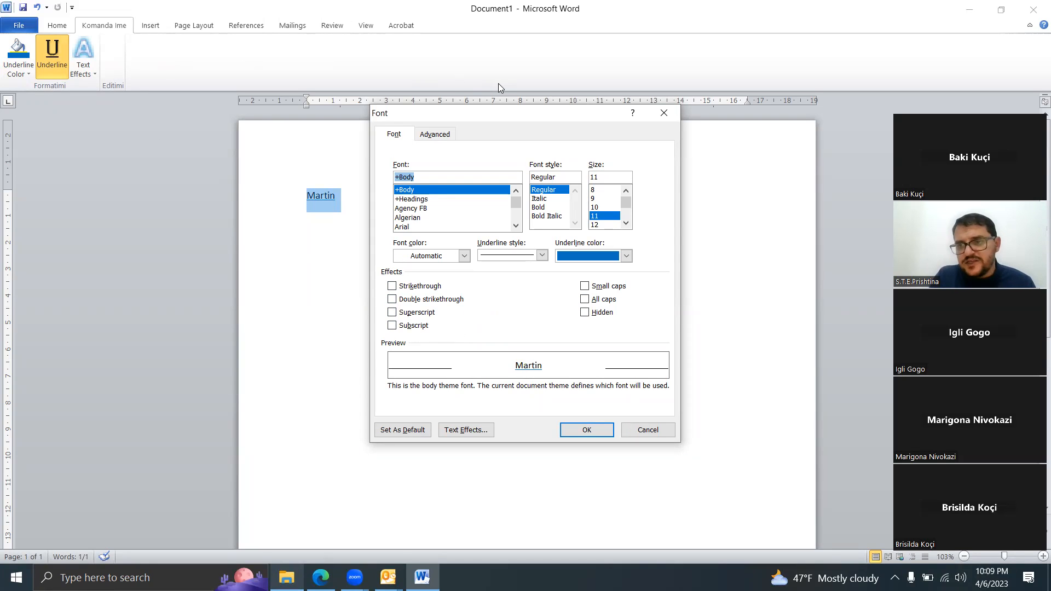
{"action": "left_click", "coordinate": [664, 119]}
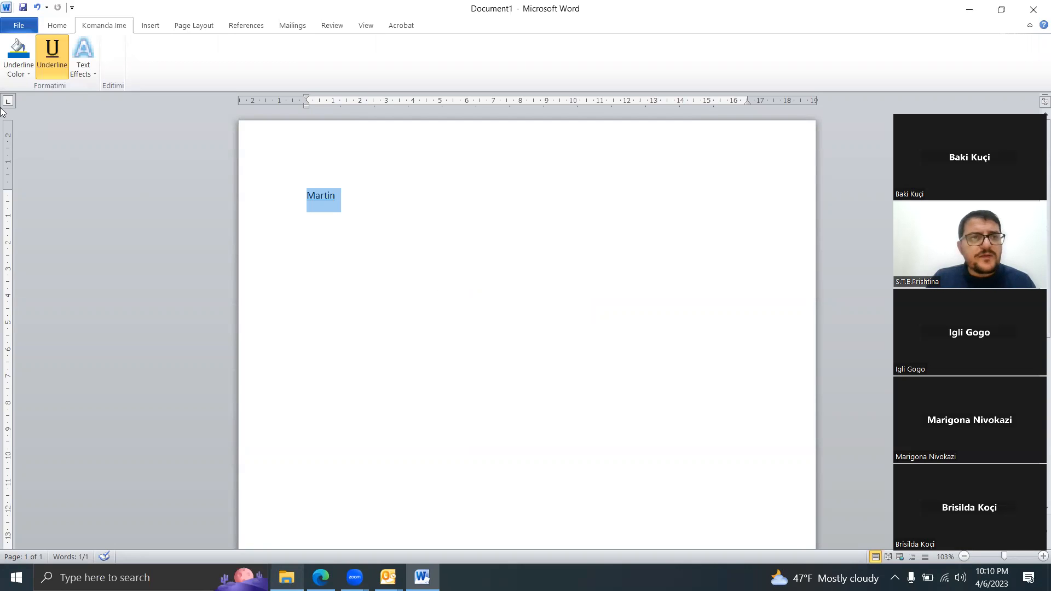
Step: Open Word's ribbon customization options with the Editimi group as target and All Commands as the command source
{"action": "left_click", "coordinate": [16, 27]}
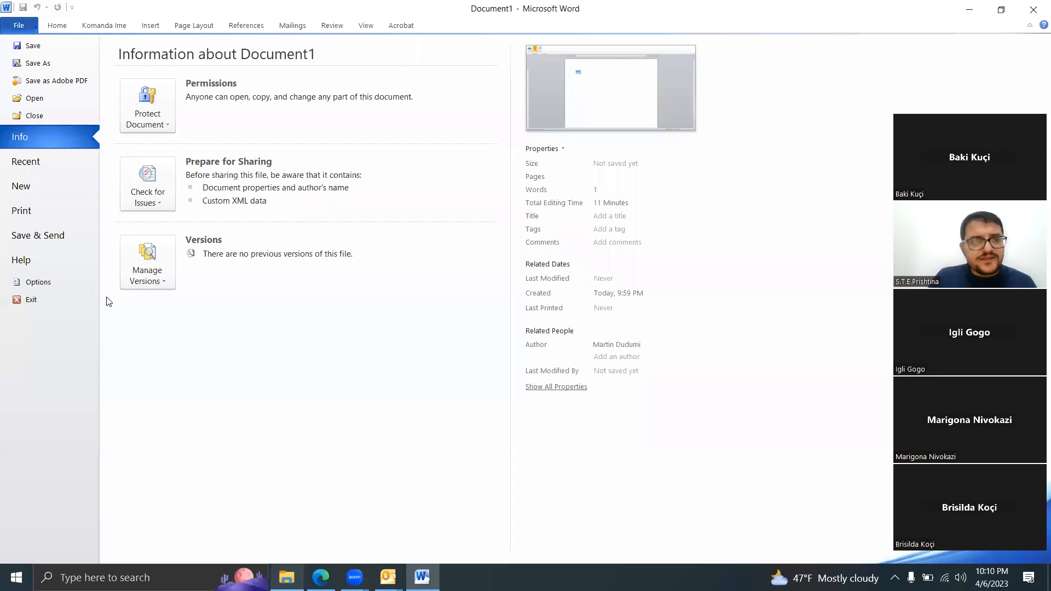
{"action": "left_click", "coordinate": [70, 282]}
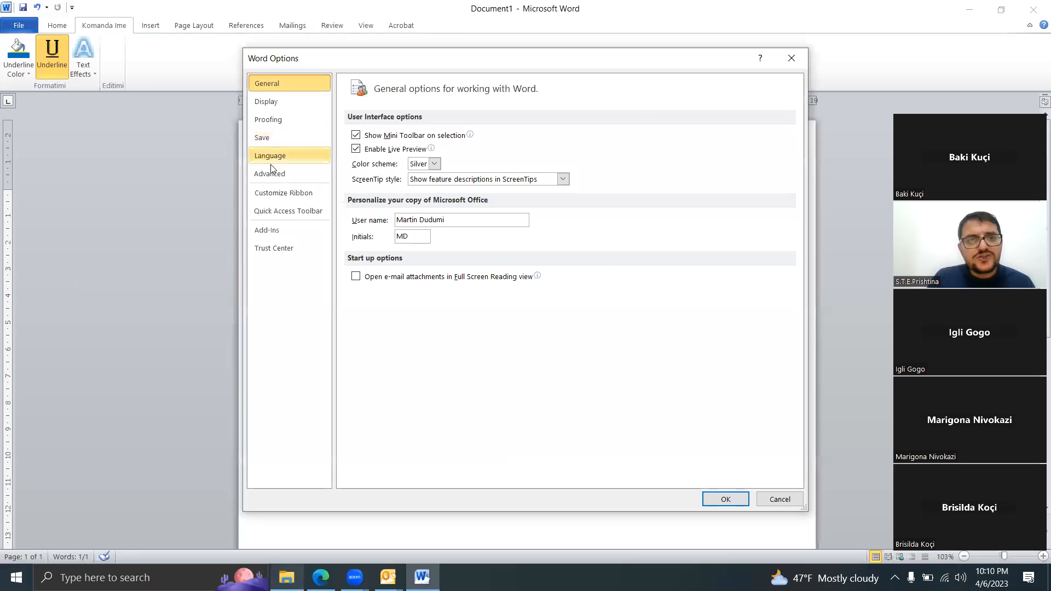
{"action": "left_click", "coordinate": [283, 193]}
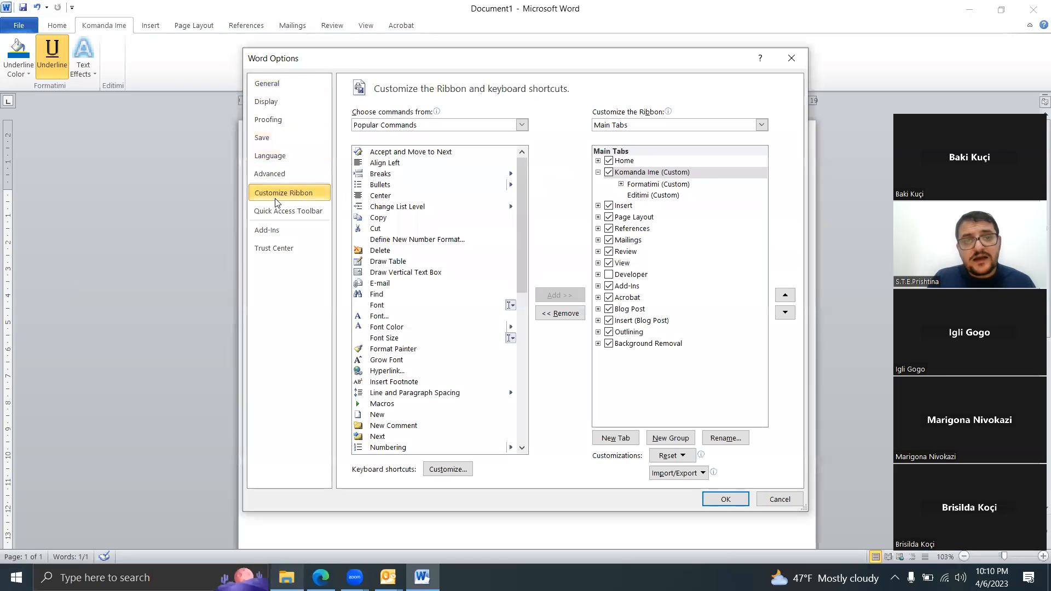
{"action": "left_click", "coordinate": [657, 196]}
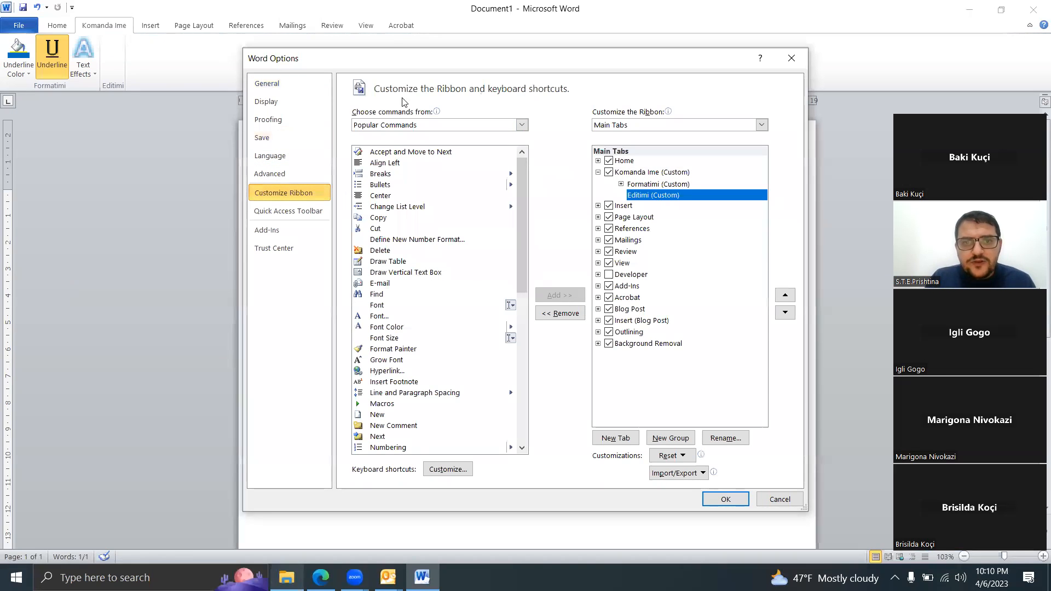
{"action": "left_click", "coordinate": [406, 125]}
{"action": "left_click", "coordinate": [404, 162]}
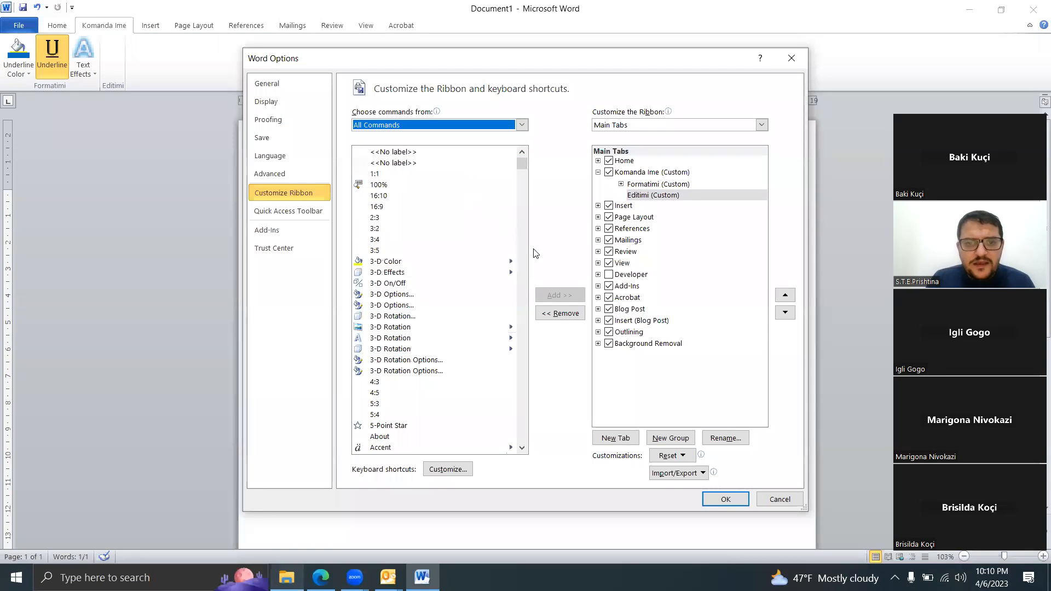
Step: Add the Crop Tools command from All Commands to the Editimi group
{"action": "left_click_drag", "start_coordinate": [522, 164], "coordinate": [519, 208]}
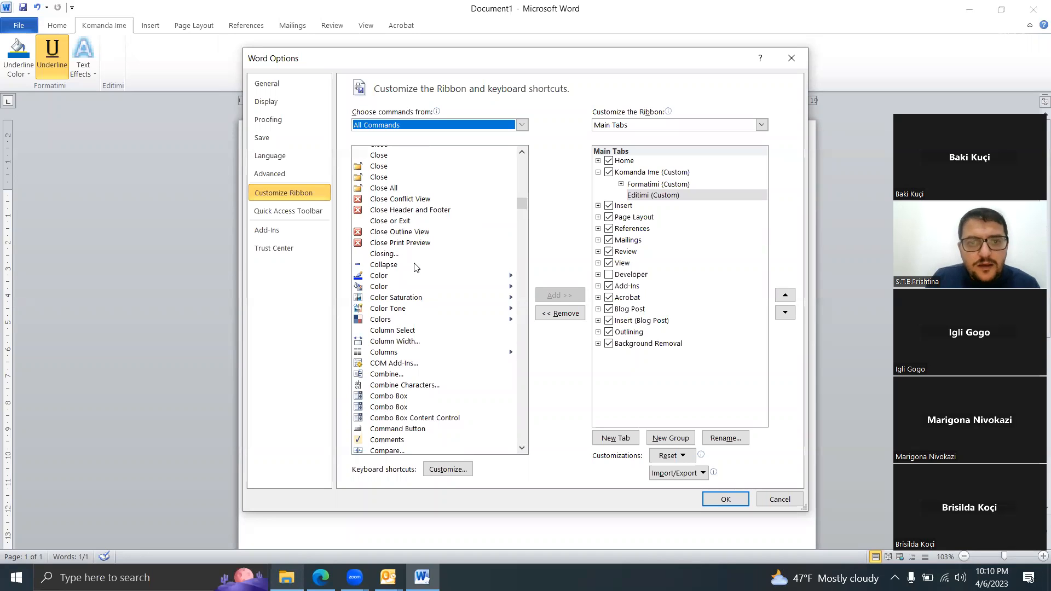
{"action": "left_click", "coordinate": [386, 221]}
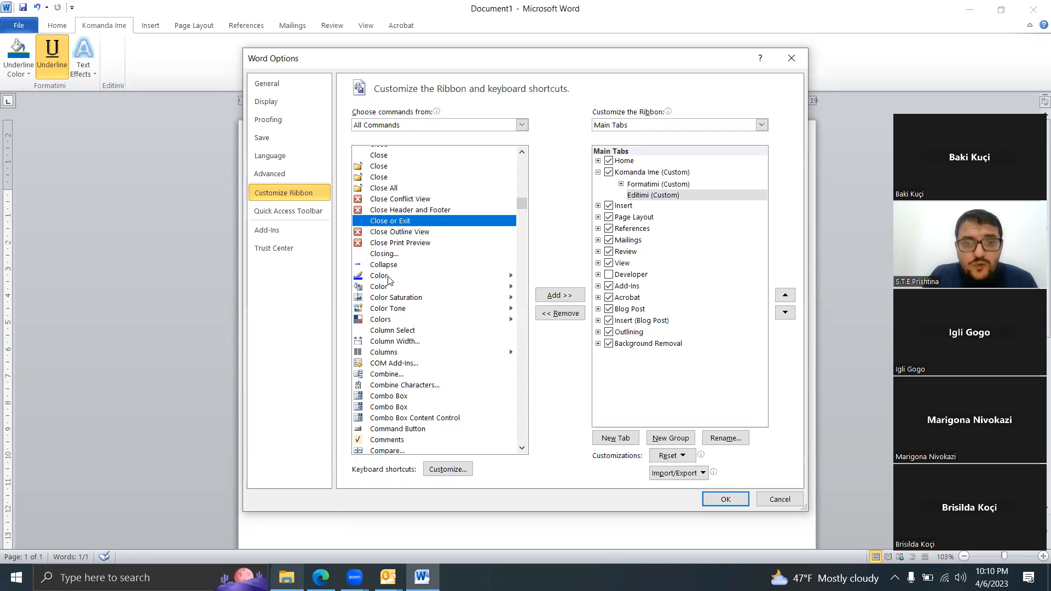
{"action": "left_click", "coordinate": [521, 448]}
{"action": "left_click", "coordinate": [521, 448]}
{"action": "left_click", "coordinate": [521, 449]}
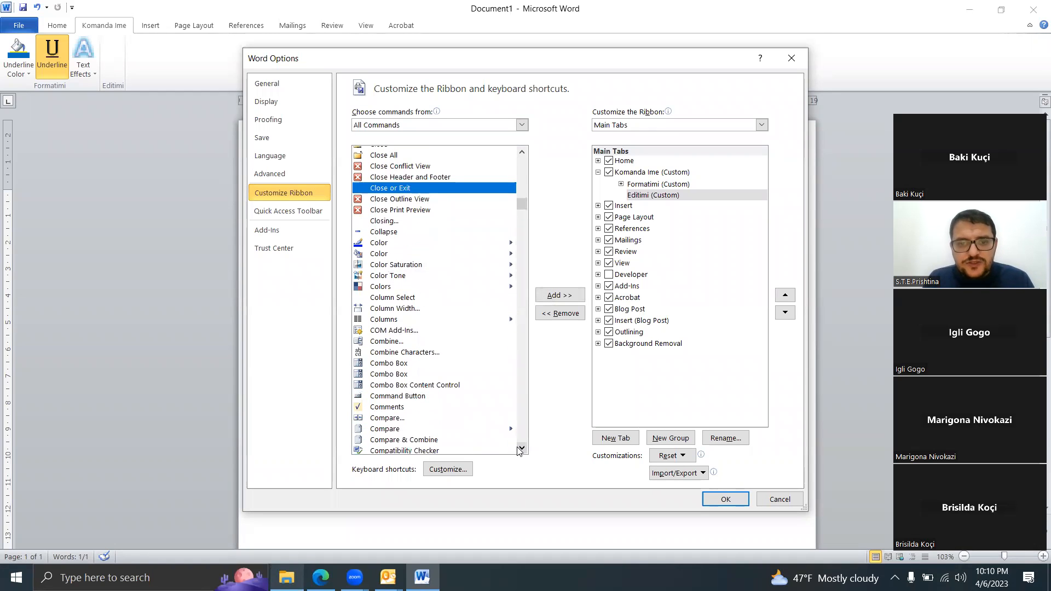
{"action": "left_click", "coordinate": [521, 448]}
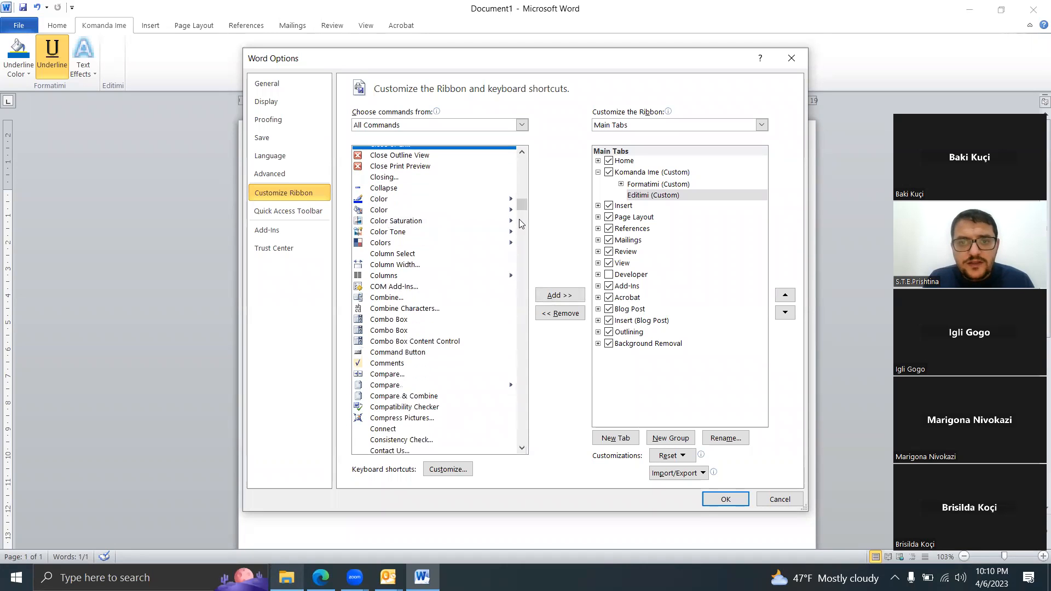
{"action": "left_click_drag", "start_coordinate": [521, 209], "coordinate": [520, 220]}
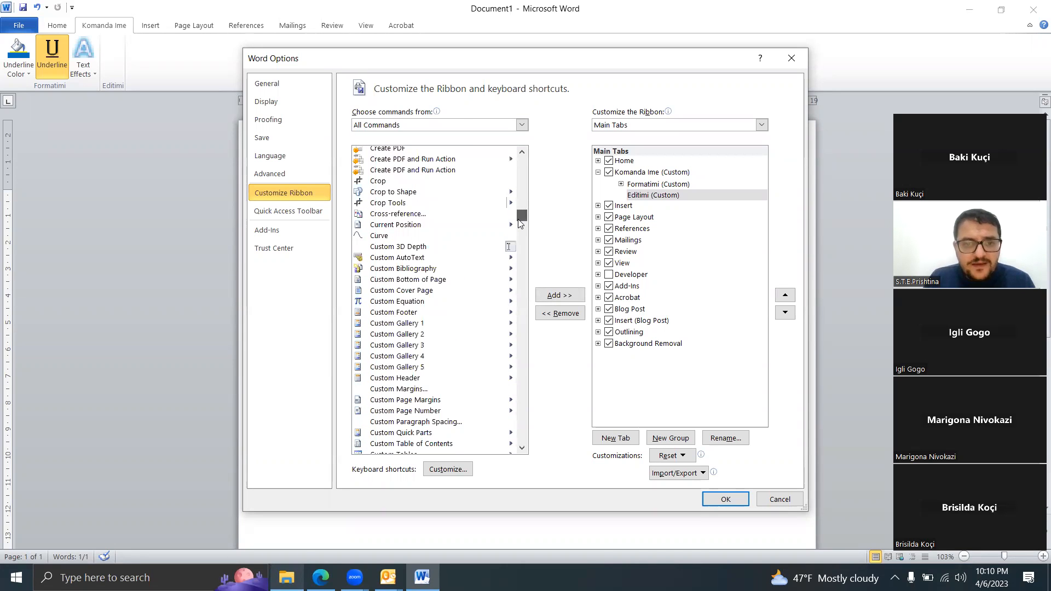
{"action": "left_click", "coordinate": [400, 345]}
{"action": "left_click", "coordinate": [394, 206]}
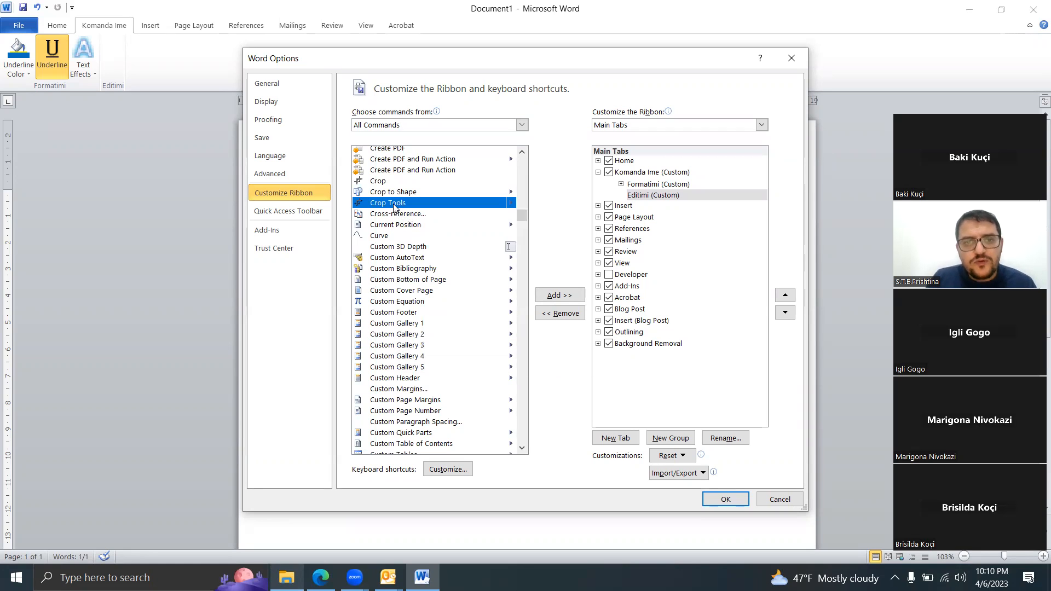
{"action": "left_click", "coordinate": [542, 298]}
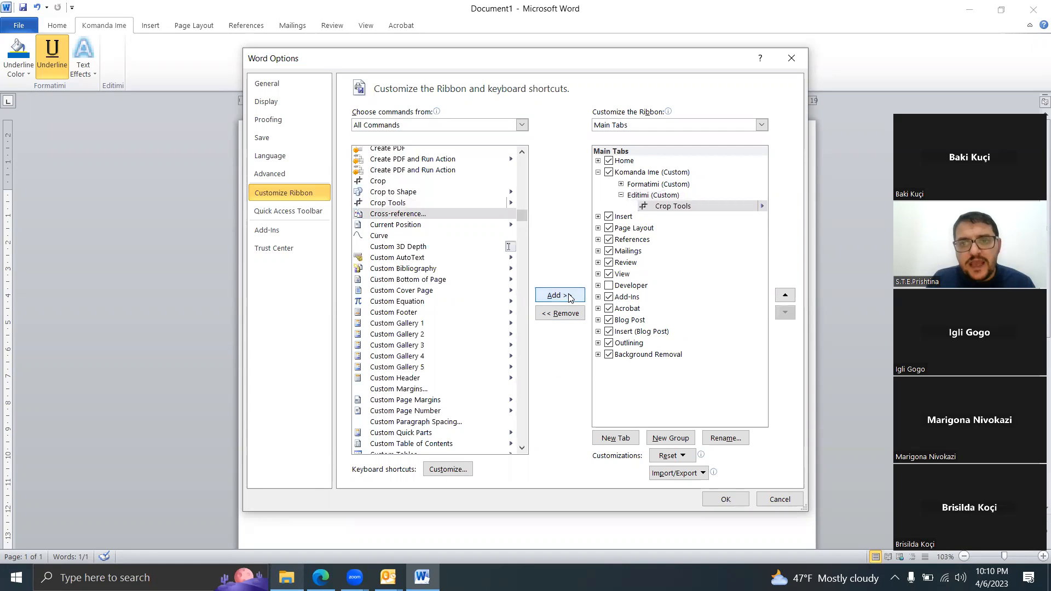
Step: Add the Custom Gallery 4 and Custom Table of Contents commands to the Editimi group
{"action": "left_click", "coordinate": [400, 357]}
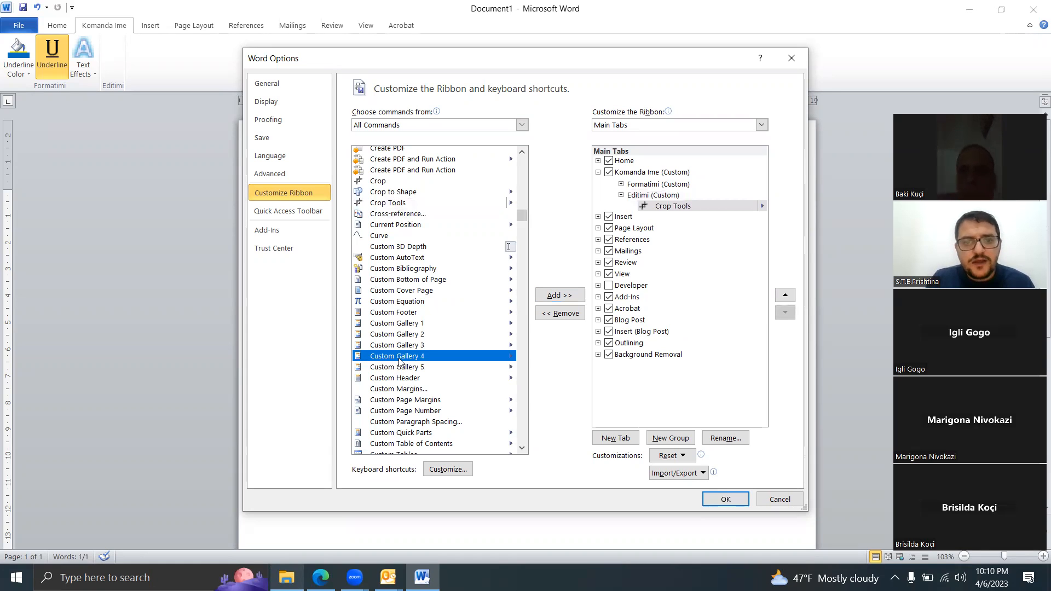
{"action": "left_click", "coordinate": [557, 295]}
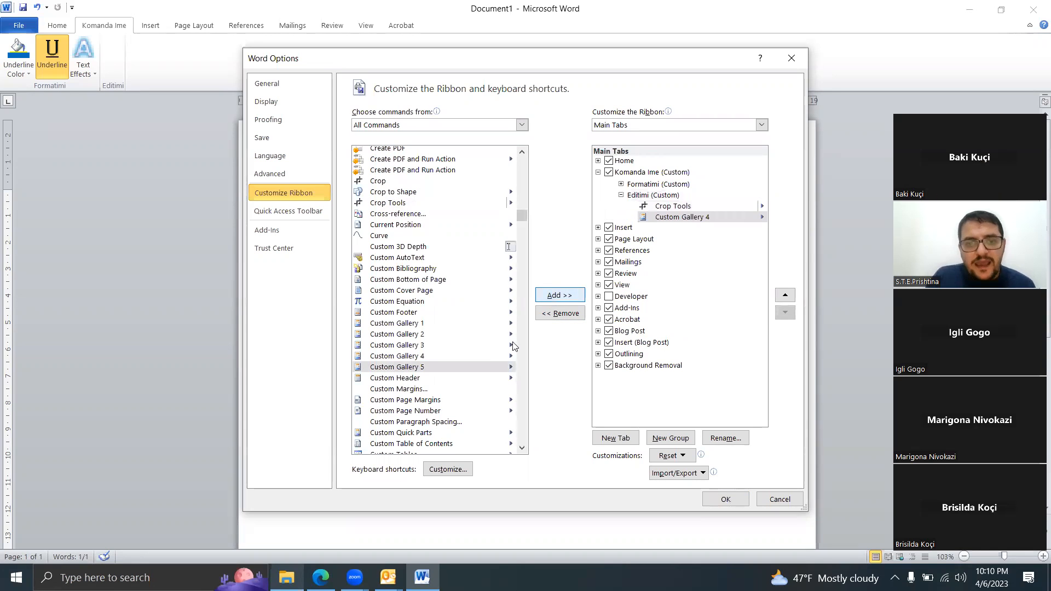
{"action": "left_click", "coordinate": [414, 444]}
{"action": "left_click", "coordinate": [559, 295]}
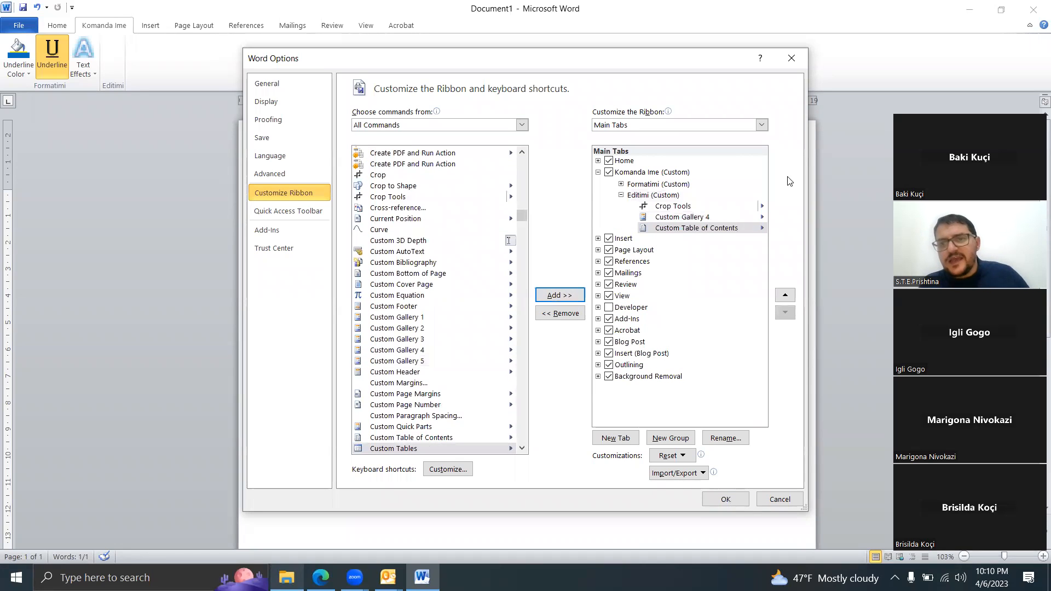
Step: View the keyboard shortcut customization without changing it, and apply the ribbon customization with the new Editimi commands
{"action": "left_click", "coordinate": [461, 473]}
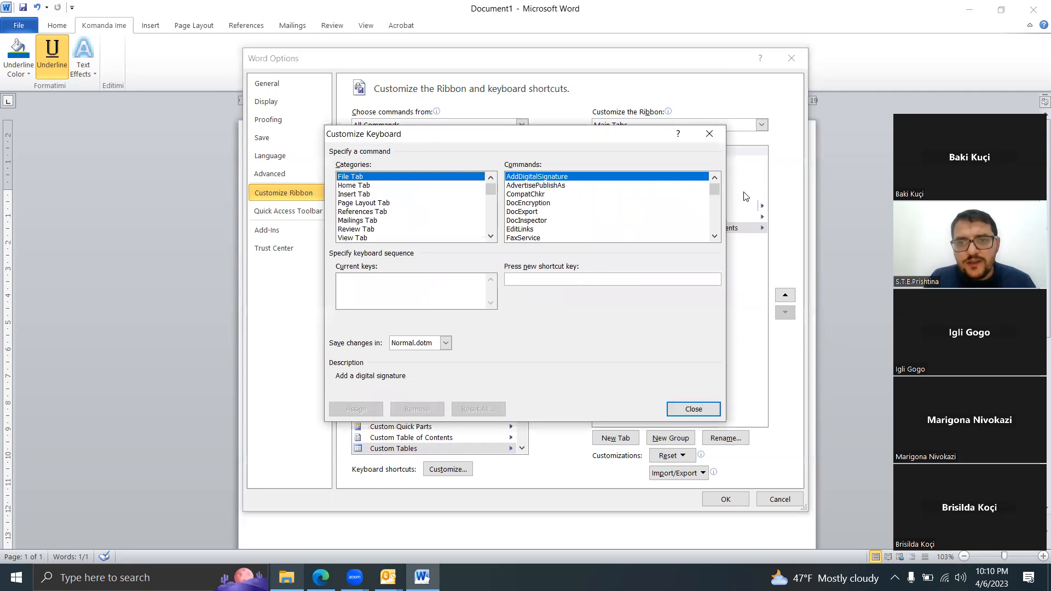
{"action": "left_click", "coordinate": [709, 134]}
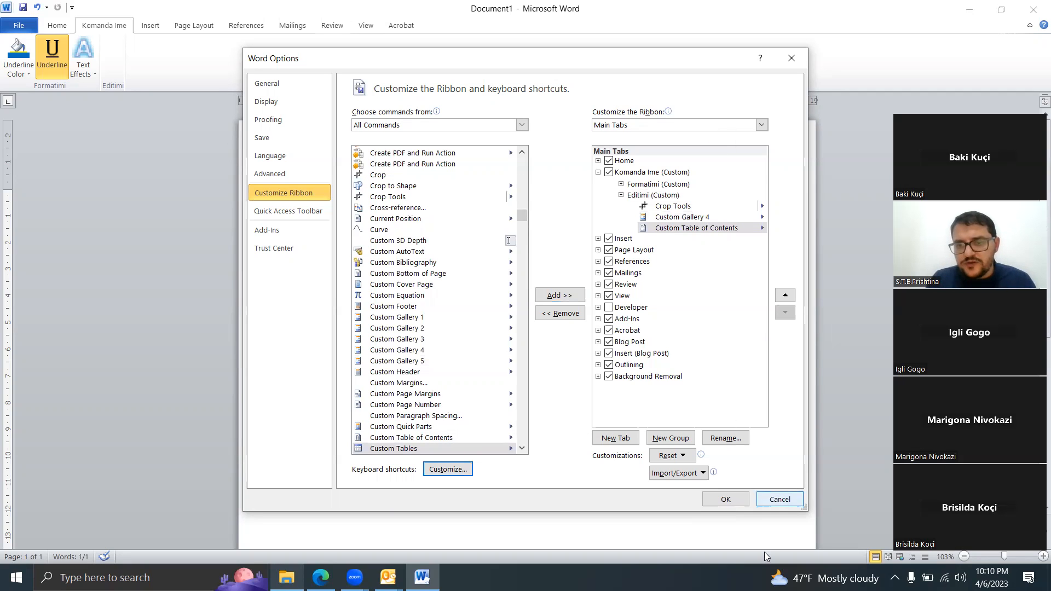
{"action": "left_click", "coordinate": [726, 499]}
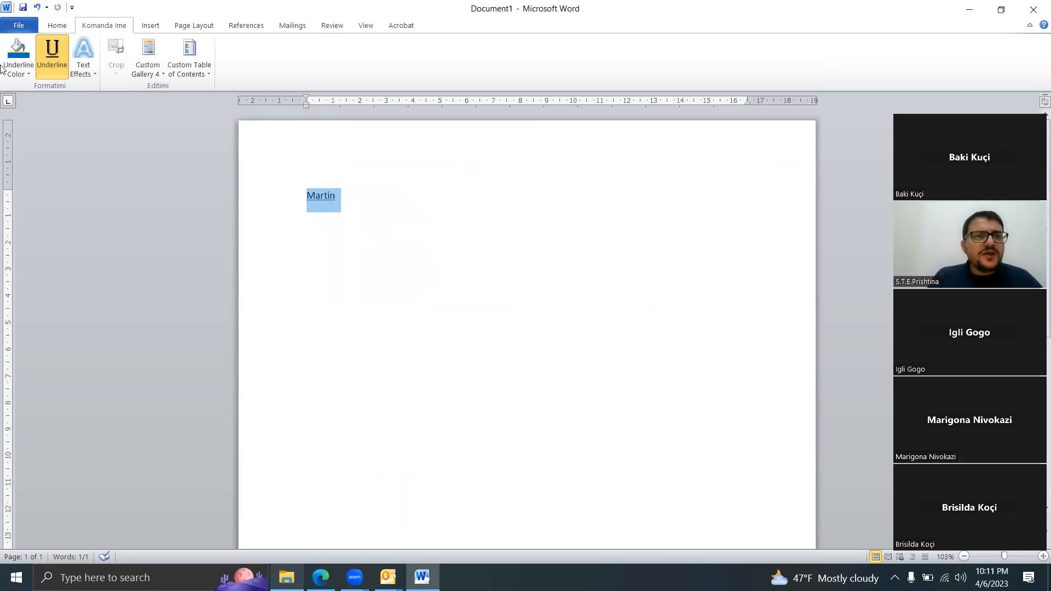
{"action": "left_click", "coordinate": [144, 71]}
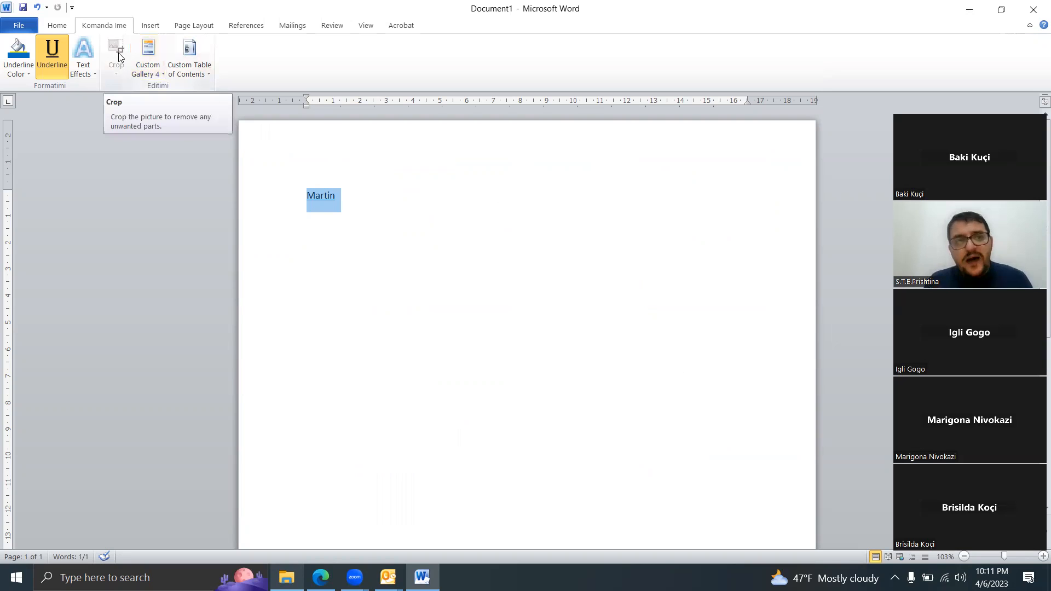
Step: Insert a Smiley Face shape about 5.7 cm high and 5.3 cm wide to the right of the underlined name
{"action": "left_click", "coordinate": [152, 26]}
{"action": "left_click", "coordinate": [183, 77]}
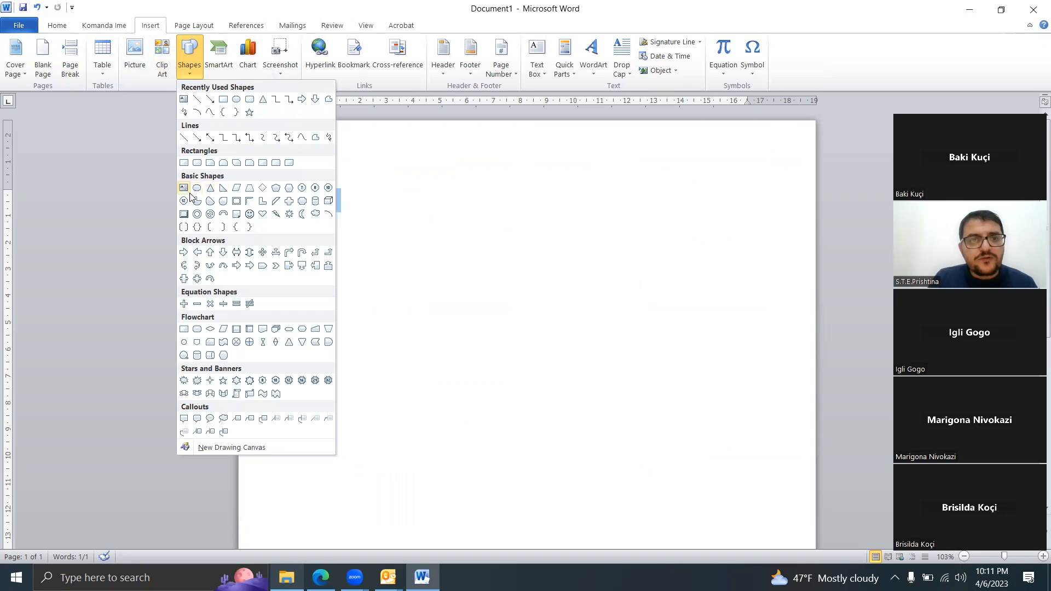
{"action": "left_click", "coordinate": [250, 214]}
{"action": "mouse_move", "coordinate": [465, 205]}
{"action": "left_mouse_down"}
{"action": "mouse_move", "coordinate": [621, 320]}
{"action": "mouse_move", "coordinate": [608, 359]}
{"action": "left_mouse_up"}
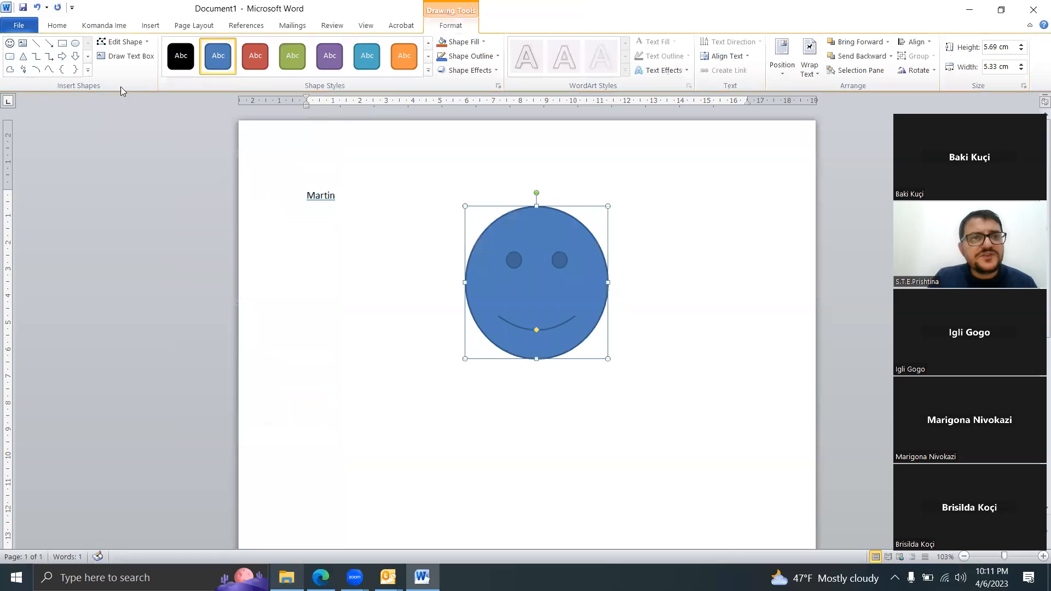
Step: Change the smiley face into an oval with Crop to Shape and move it to the page's right margin
{"action": "left_click", "coordinate": [104, 27]}
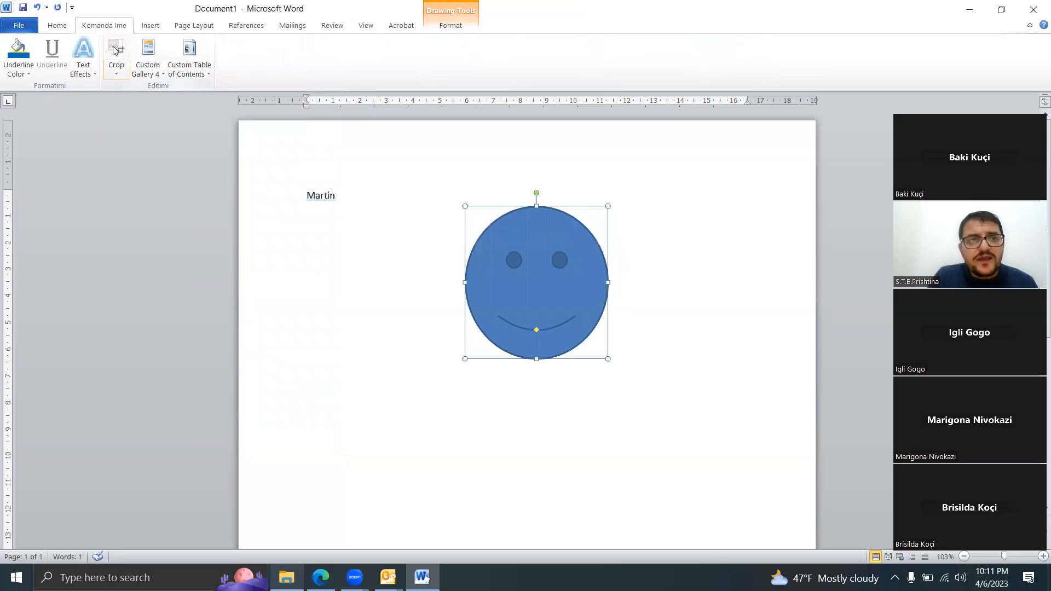
{"action": "left_click", "coordinate": [115, 71]}
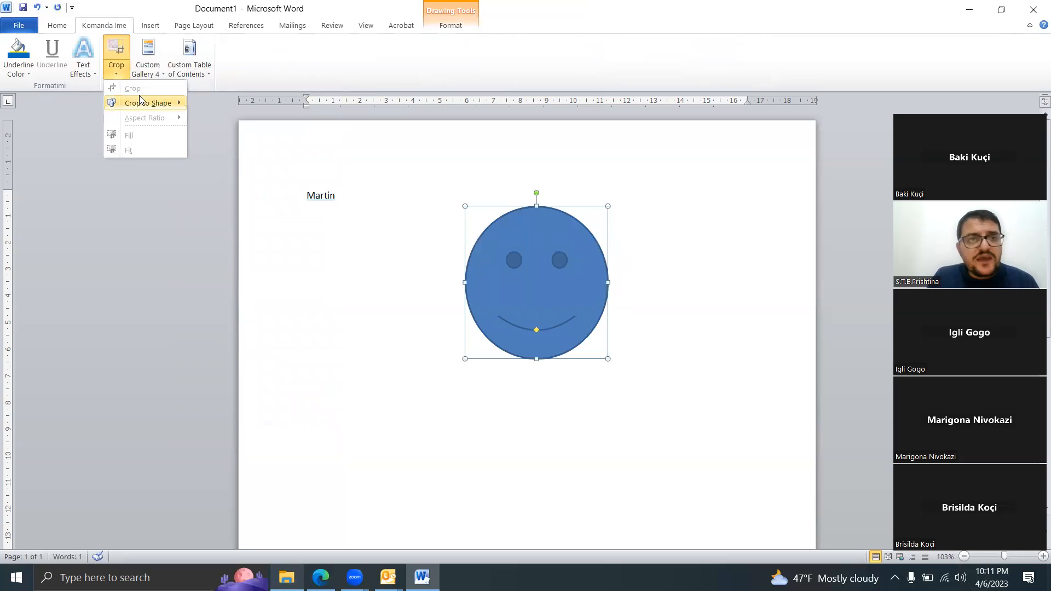
{"action": "mouse_move", "coordinate": [142, 106]}
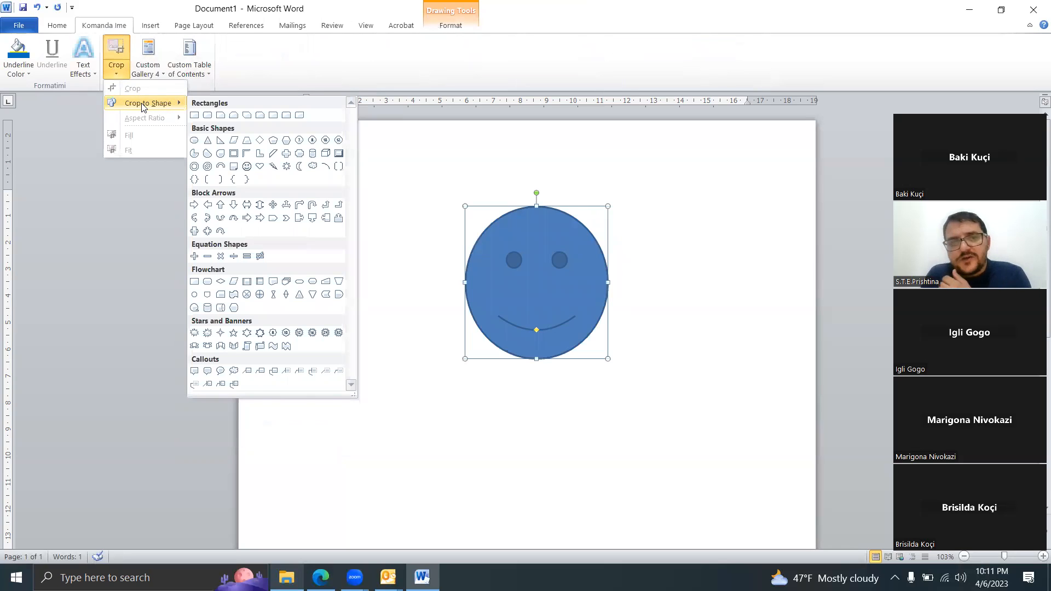
{"action": "left_click", "coordinate": [194, 140]}
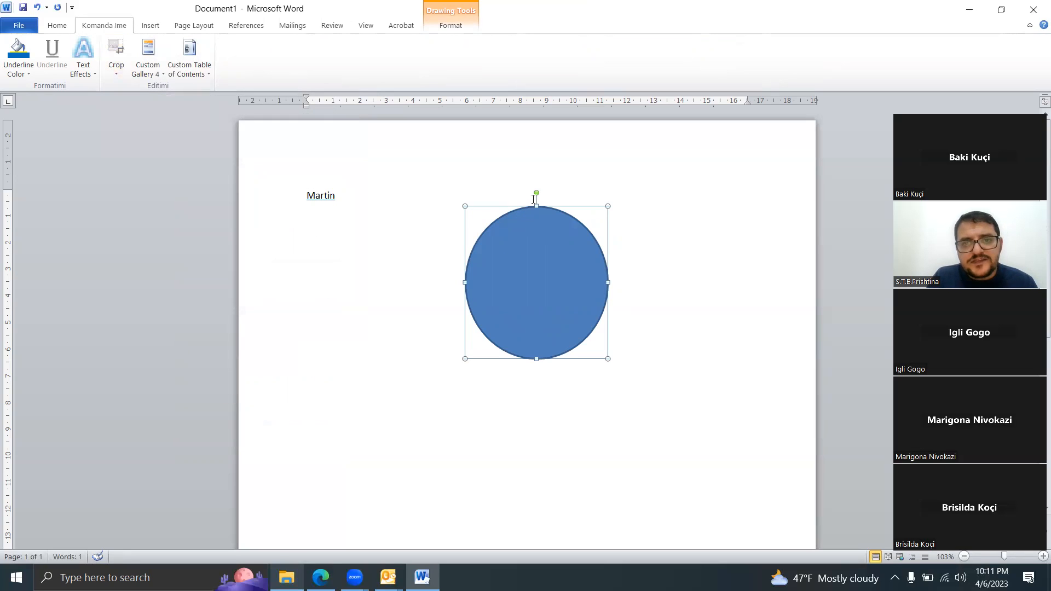
{"action": "left_click_drag", "start_coordinate": [491, 274], "coordinate": [658, 280]}
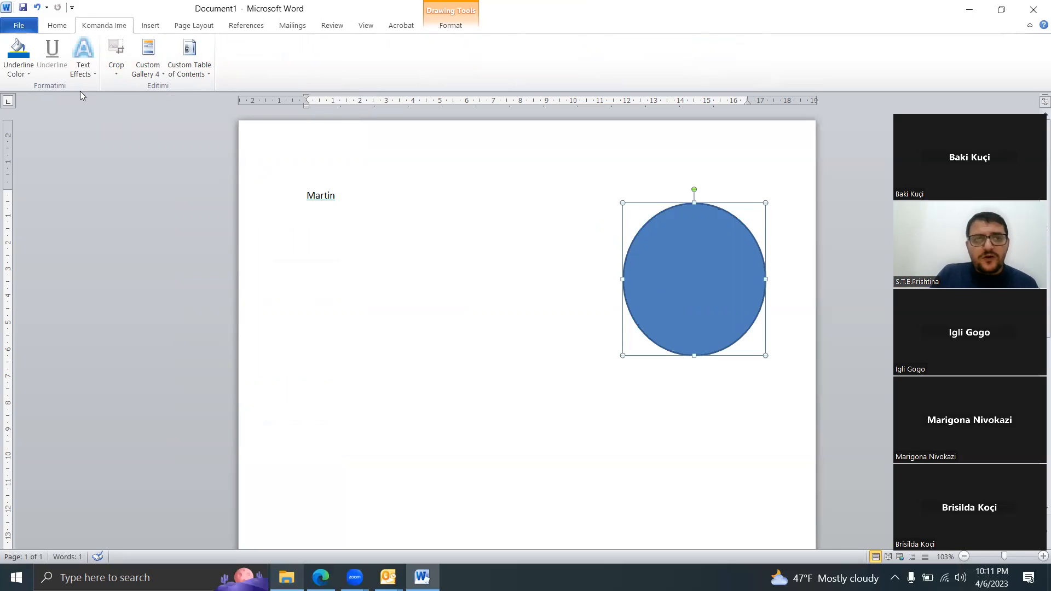
Step: Change the oval into a Half Frame shape with Crop to Shape
{"action": "left_click", "coordinate": [120, 69]}
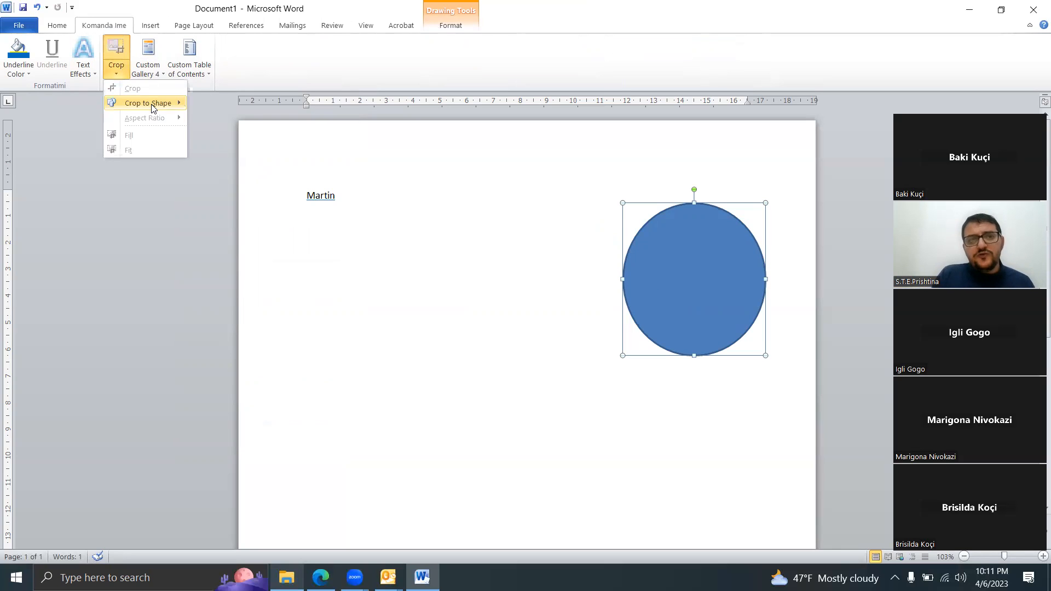
{"action": "mouse_move", "coordinate": [153, 106]}
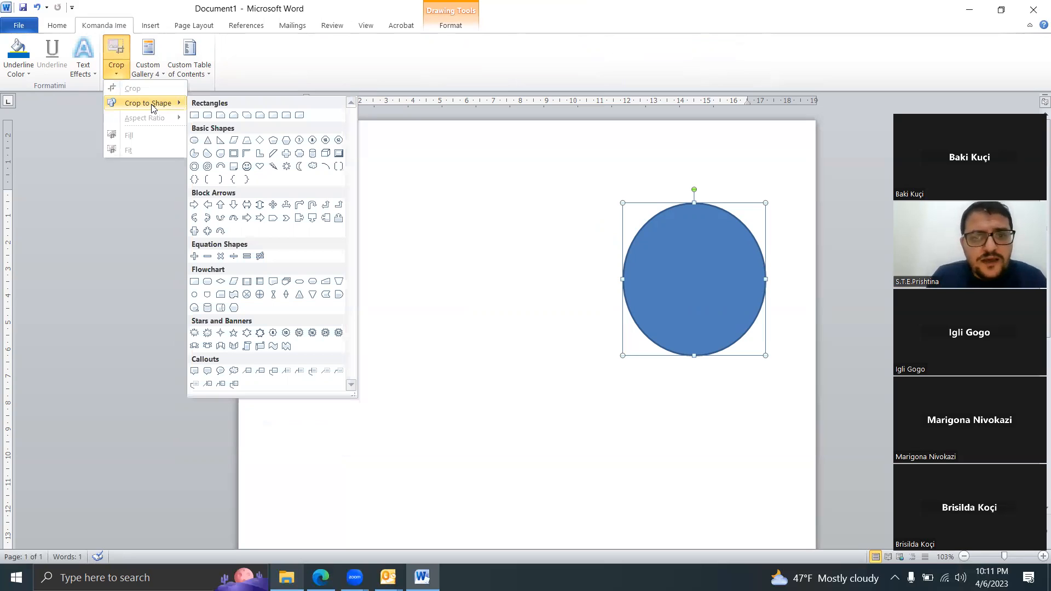
{"action": "left_click", "coordinate": [245, 155]}
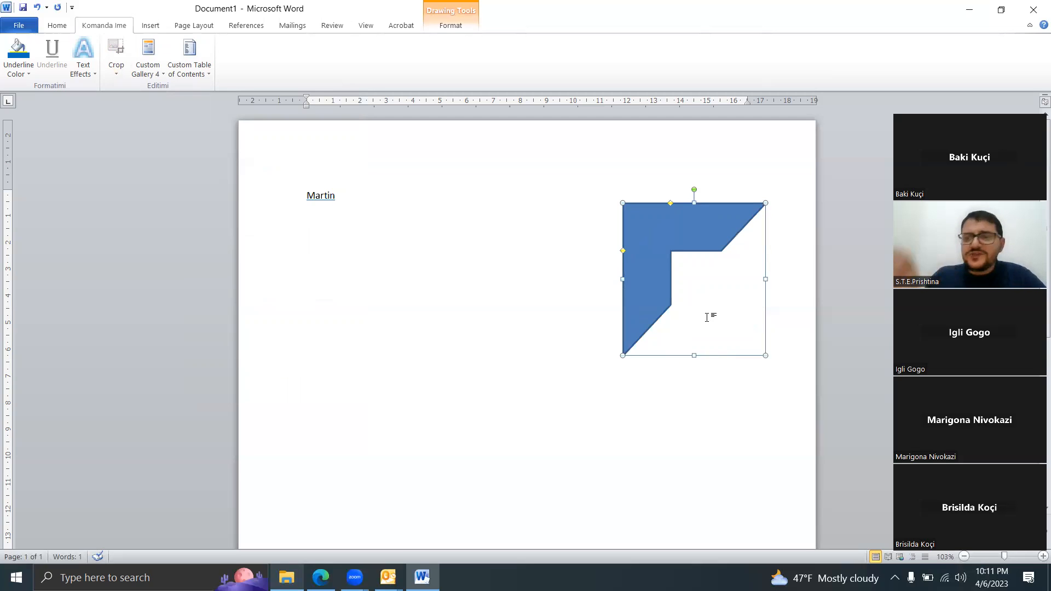
{"action": "left_click", "coordinate": [119, 68]}
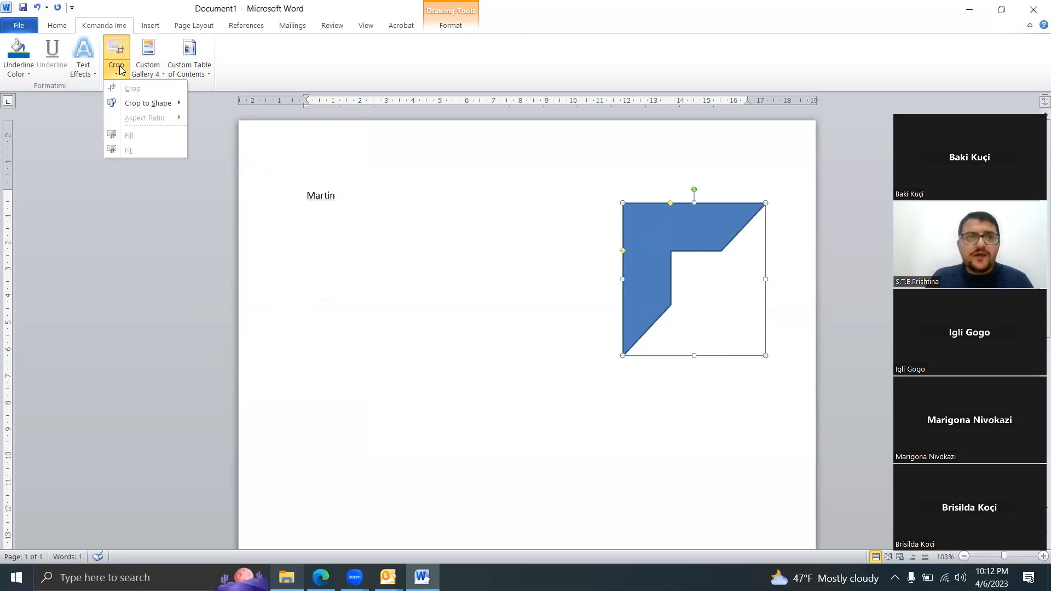
Step: Reset all ribbon and Quick Access Toolbar customizations in the Word options and apply the reset
{"action": "left_click", "coordinate": [15, 28]}
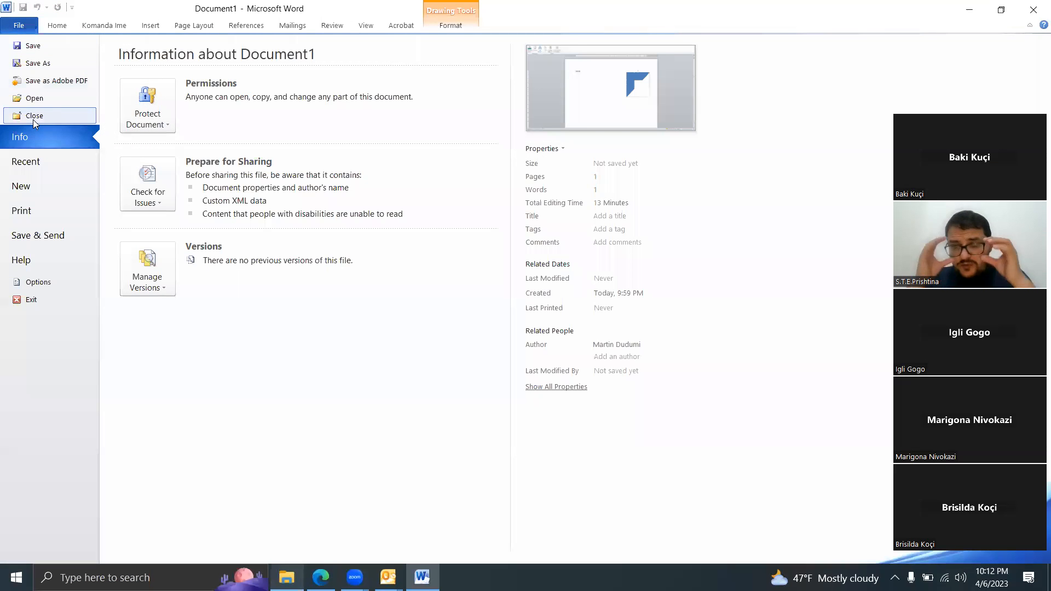
{"action": "left_click", "coordinate": [58, 281]}
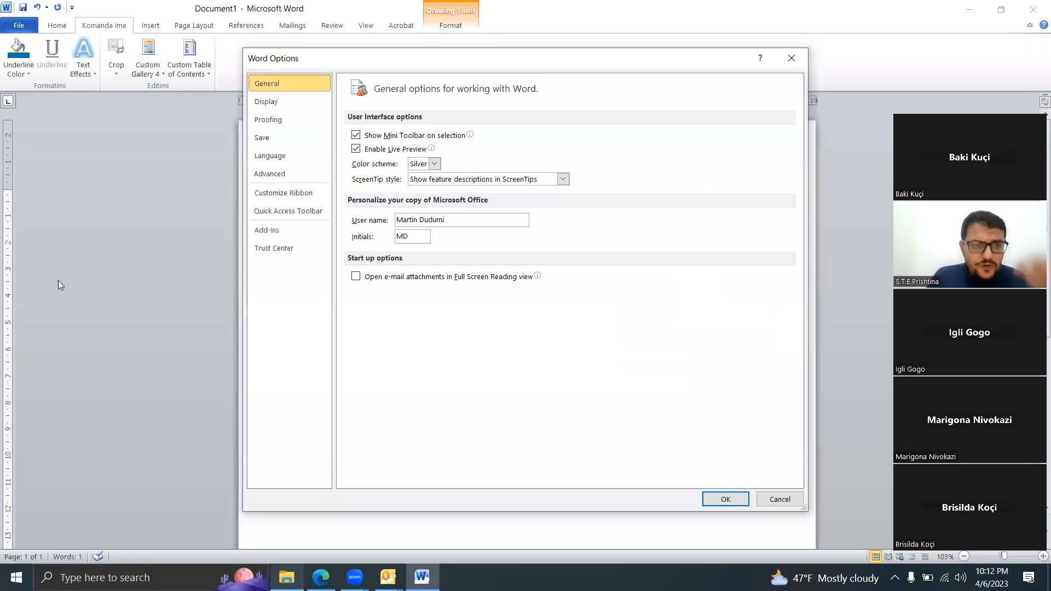
{"action": "left_click", "coordinate": [290, 194]}
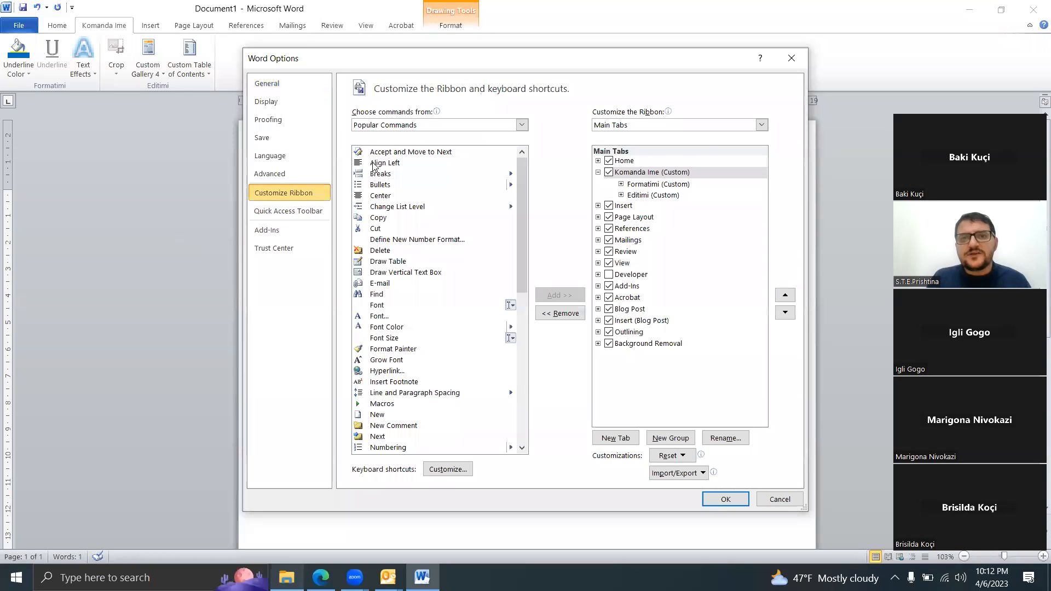
{"action": "left_click", "coordinate": [453, 131]}
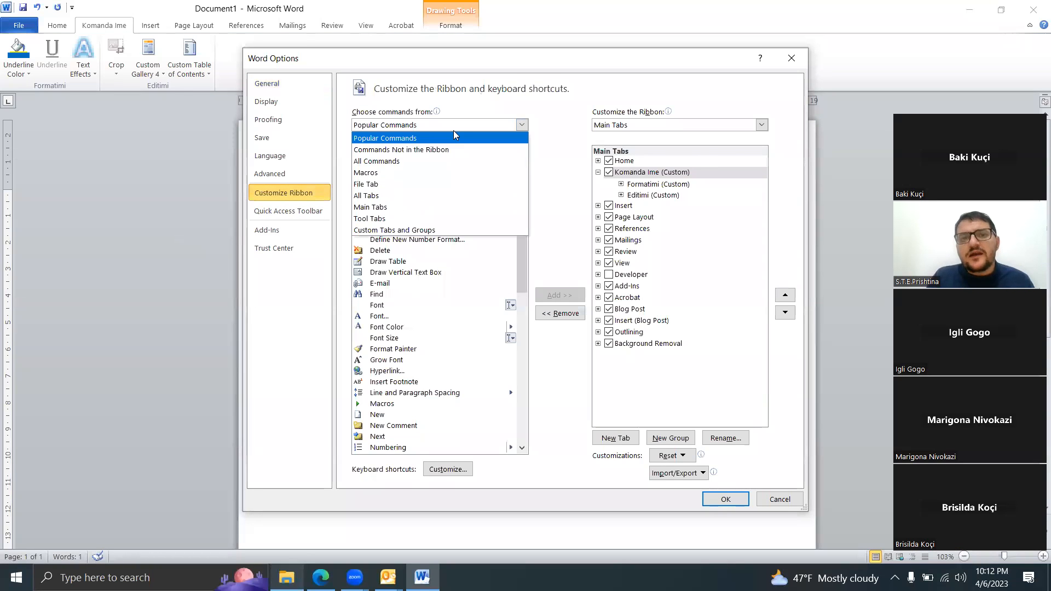
{"action": "left_click", "coordinate": [420, 164]}
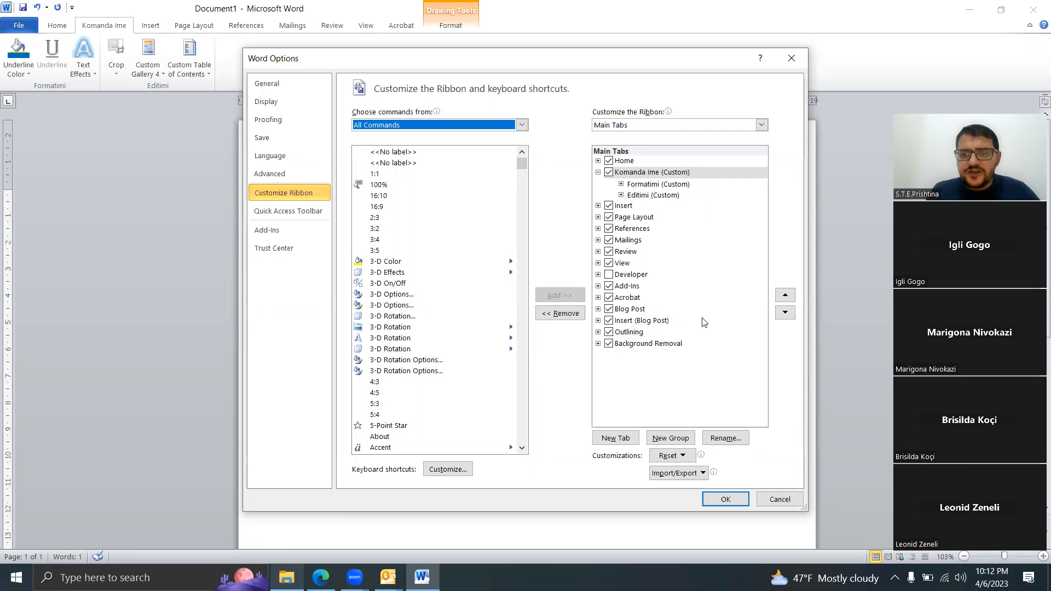
{"action": "left_click", "coordinate": [673, 456]}
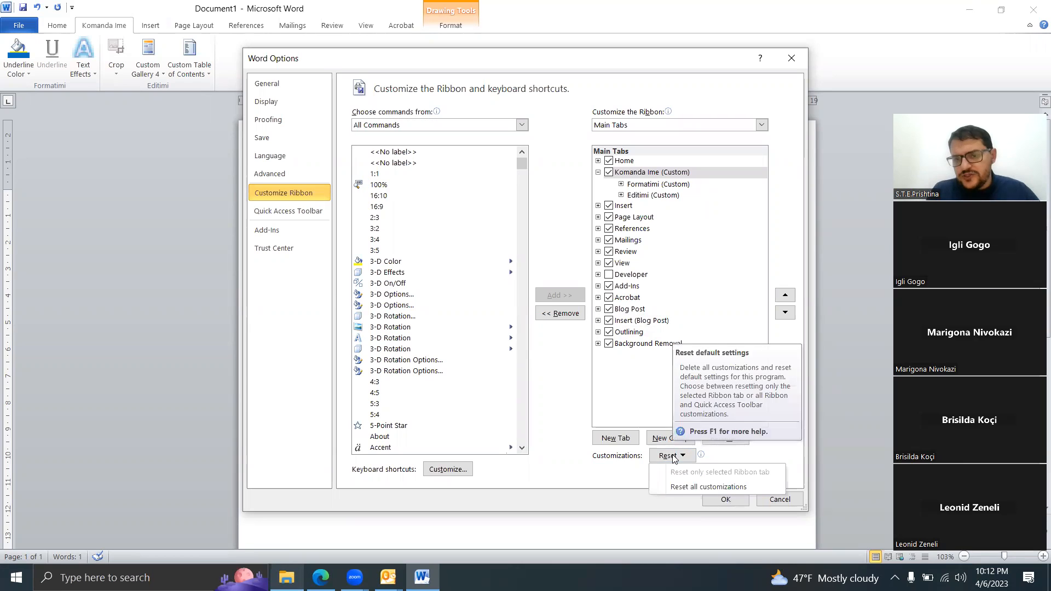
{"action": "left_click", "coordinate": [704, 487]}
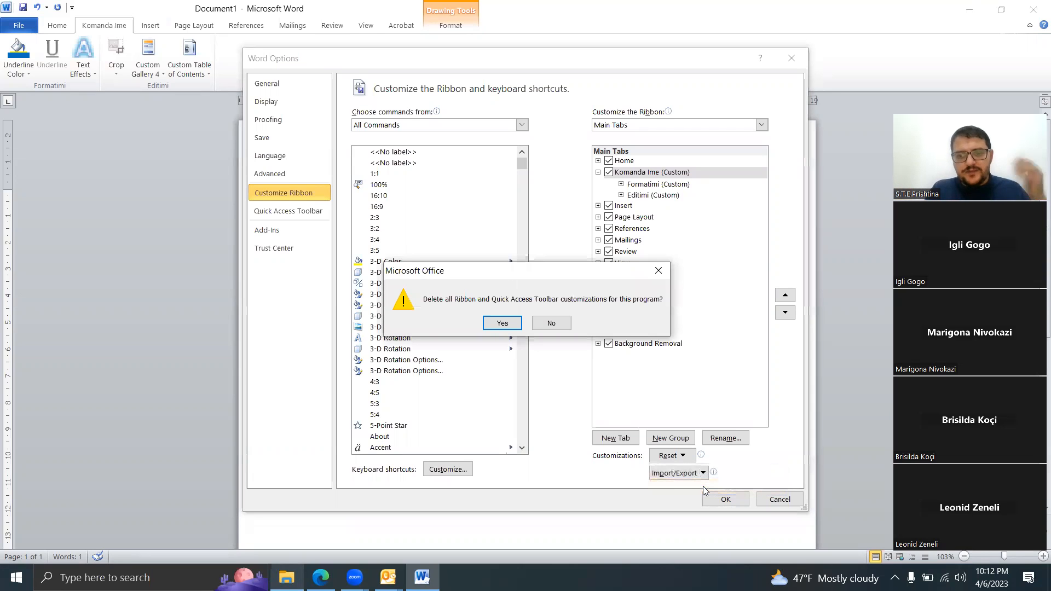
{"action": "left_click", "coordinate": [513, 315]}
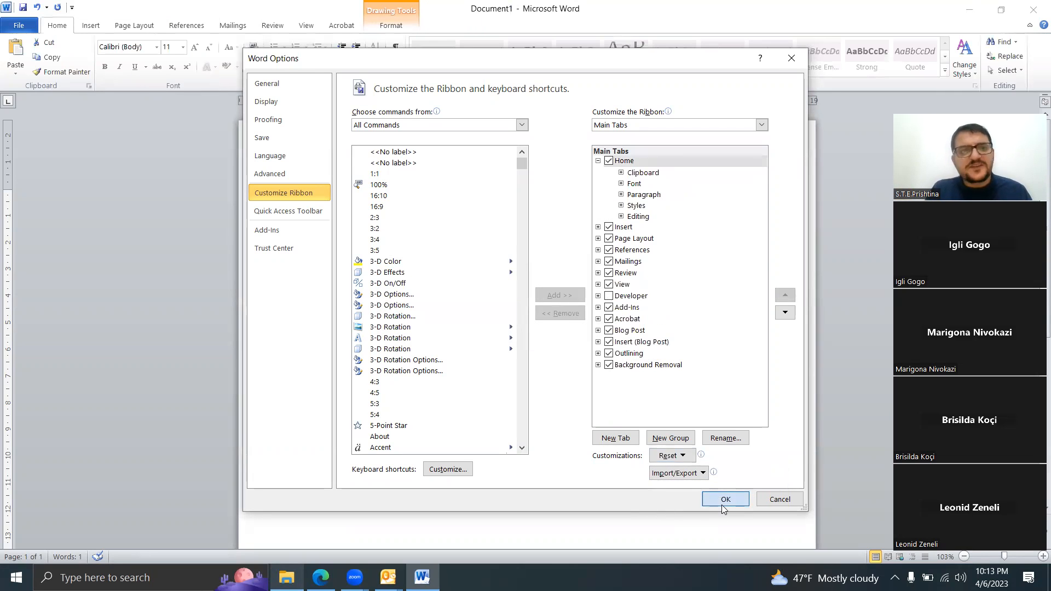
{"action": "left_click", "coordinate": [725, 500]}
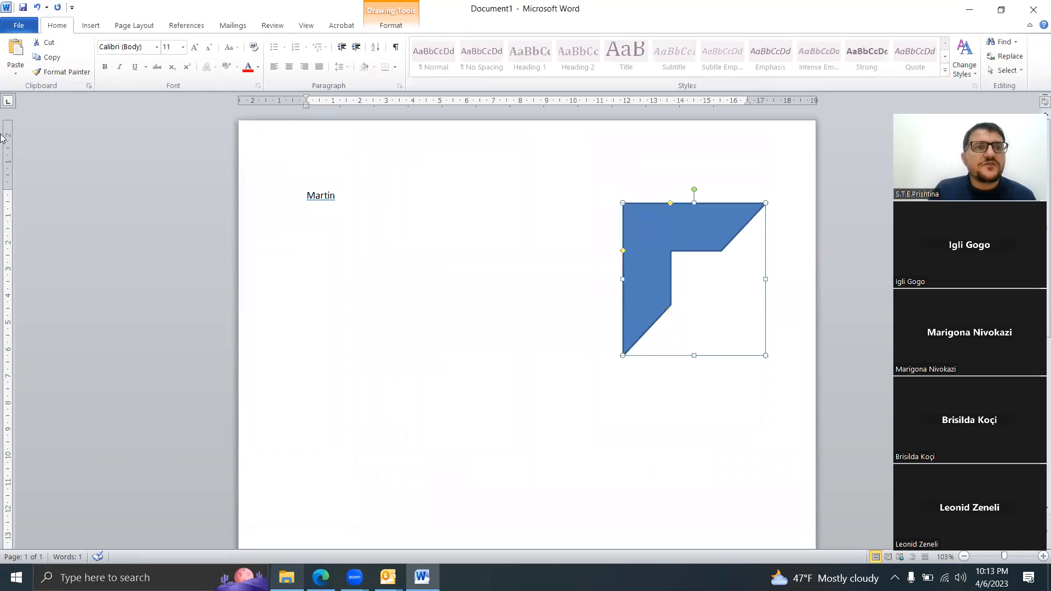
Step: Create a new custom ribbon tab after Home and rename it "Komanda Ime"
{"action": "left_click", "coordinate": [28, 26]}
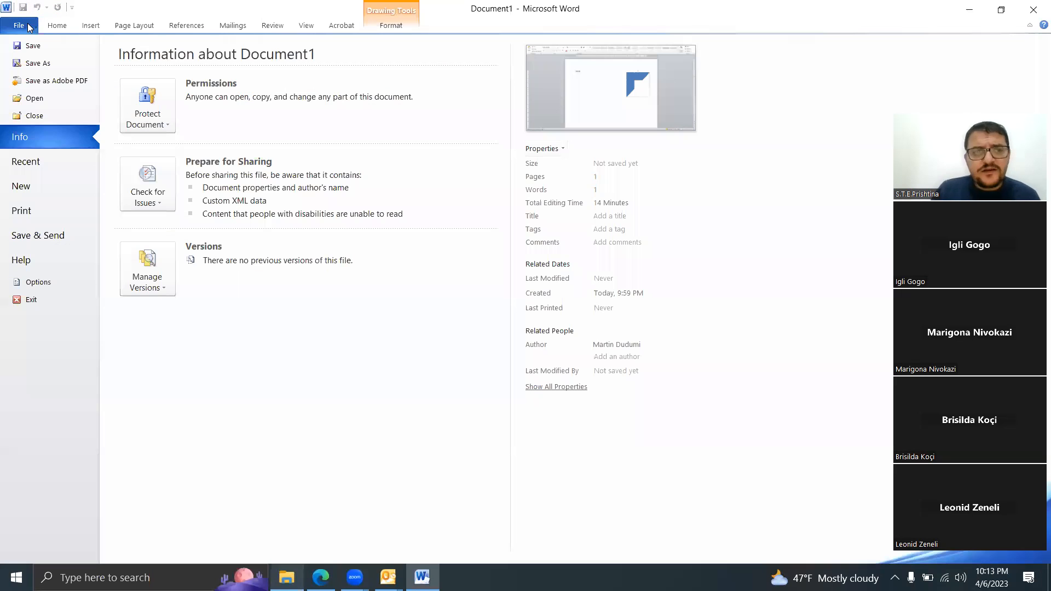
{"action": "left_click", "coordinate": [58, 280]}
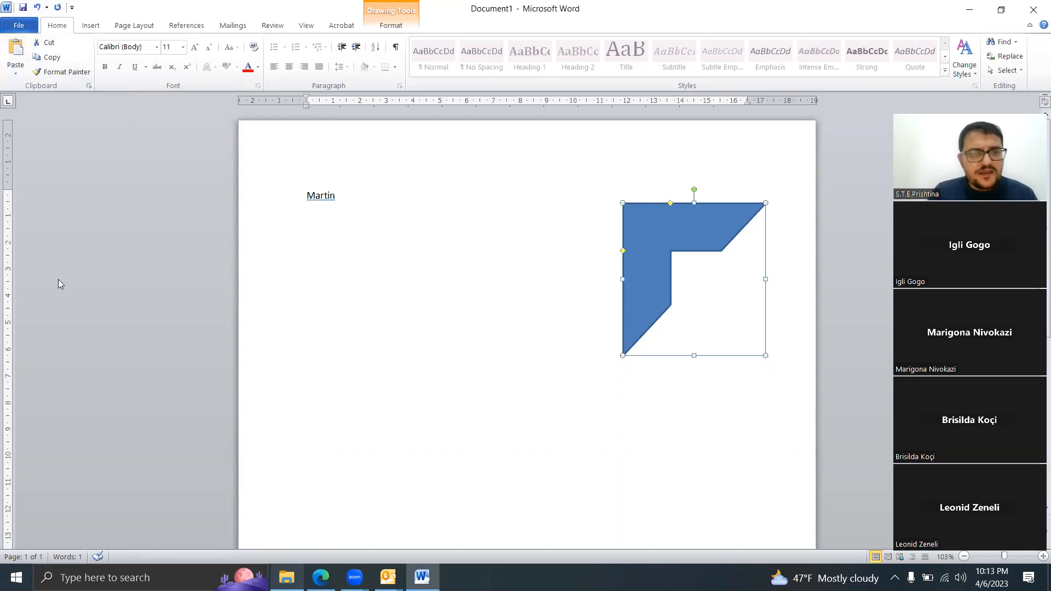
{"action": "left_click", "coordinate": [294, 197]}
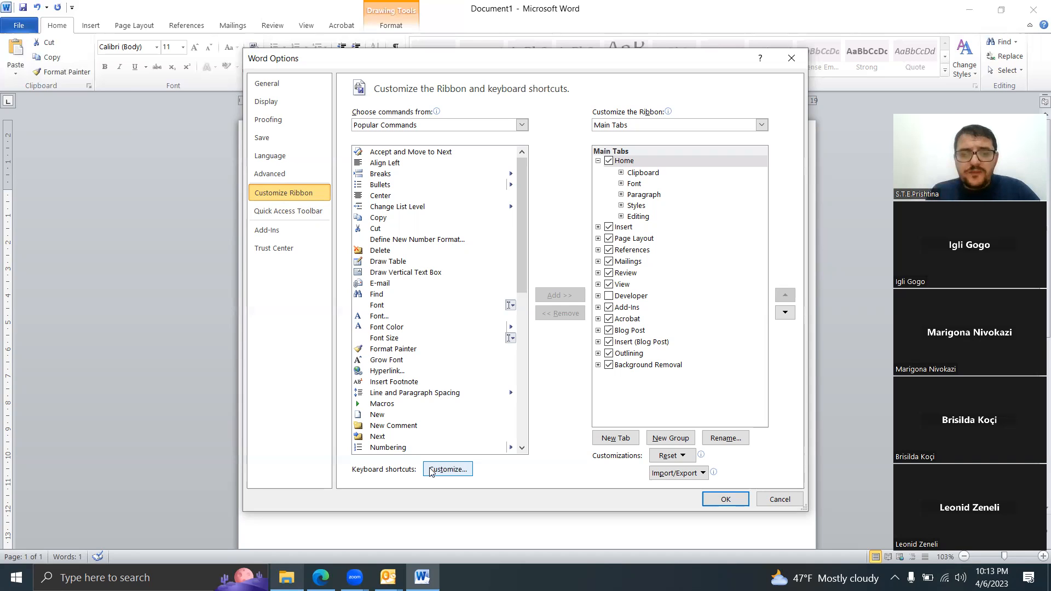
{"action": "left_click_drag", "start_coordinate": [521, 207], "coordinate": [499, 391]}
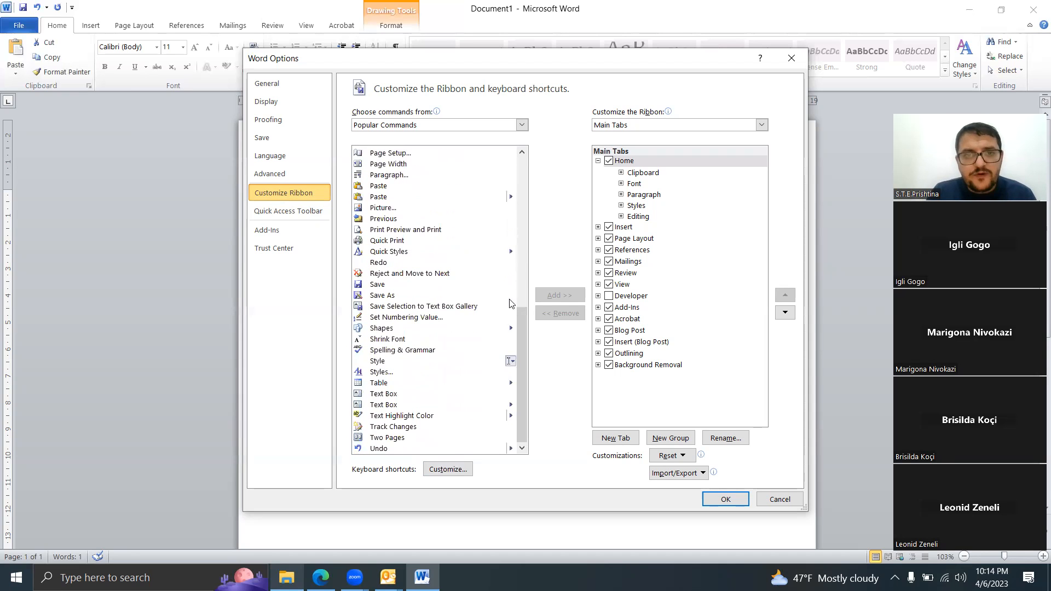
{"action": "left_click", "coordinate": [634, 439]}
{"action": "left_click", "coordinate": [666, 229]}
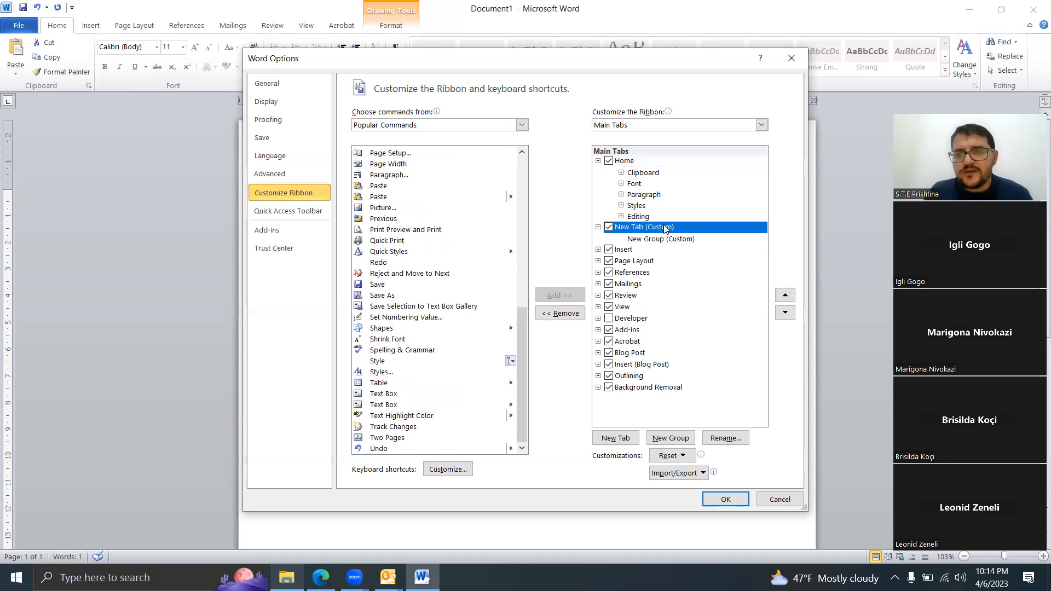
{"action": "right_click", "coordinate": [665, 229]}
{"action": "left_click", "coordinate": [710, 266]}
{"action": "type", "text": "Komanda Ime"}
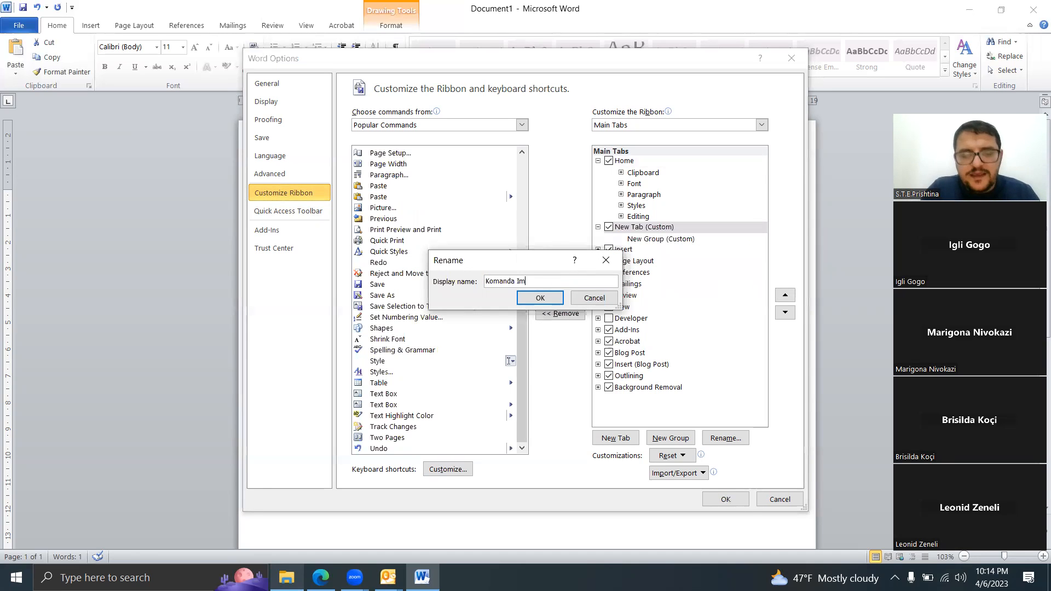
{"action": "left_click", "coordinate": [542, 298]}
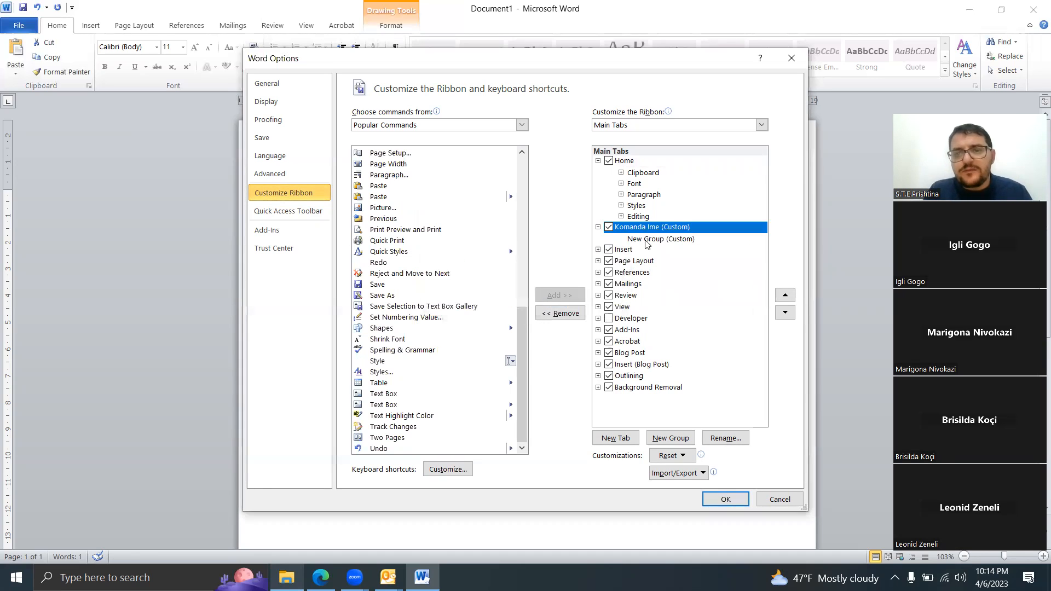
Step: Add the Underline Color command from All Commands to the new group of the Komanda Ime tab
{"action": "left_click", "coordinate": [659, 239]}
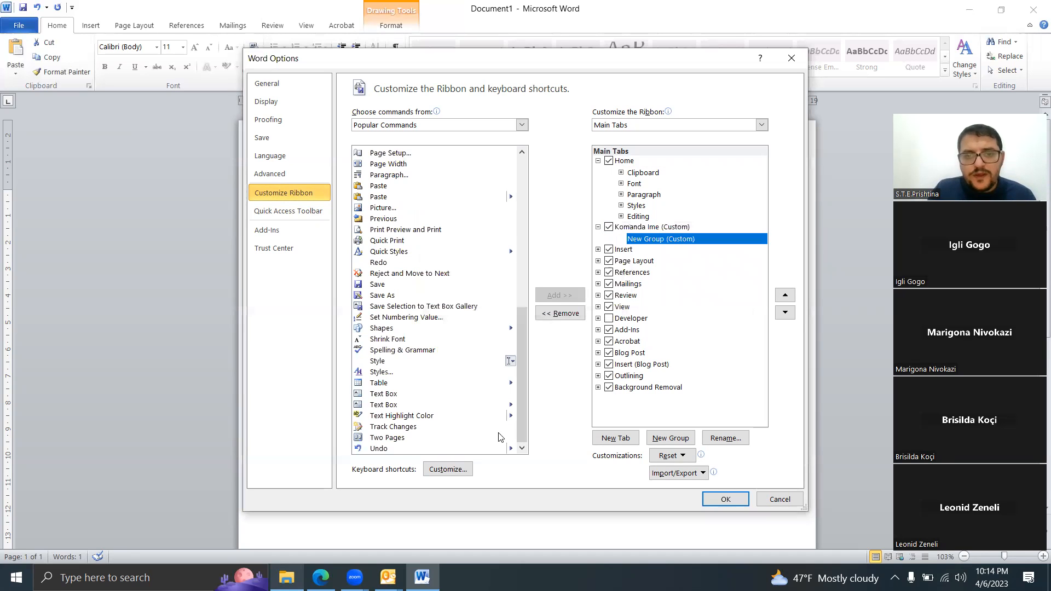
{"action": "left_click", "coordinate": [522, 125]}
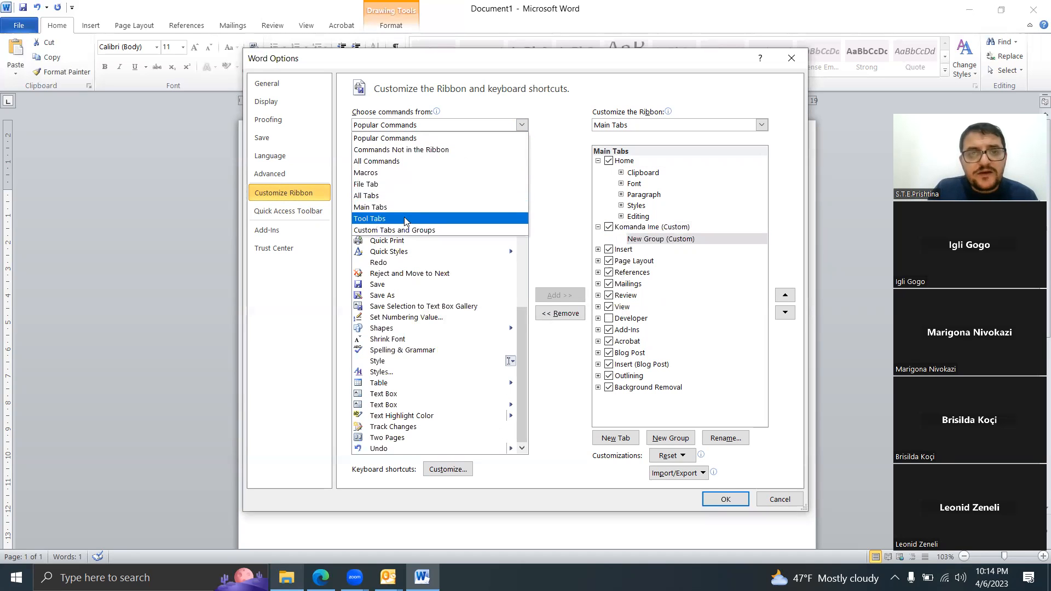
{"action": "left_click", "coordinate": [395, 164]}
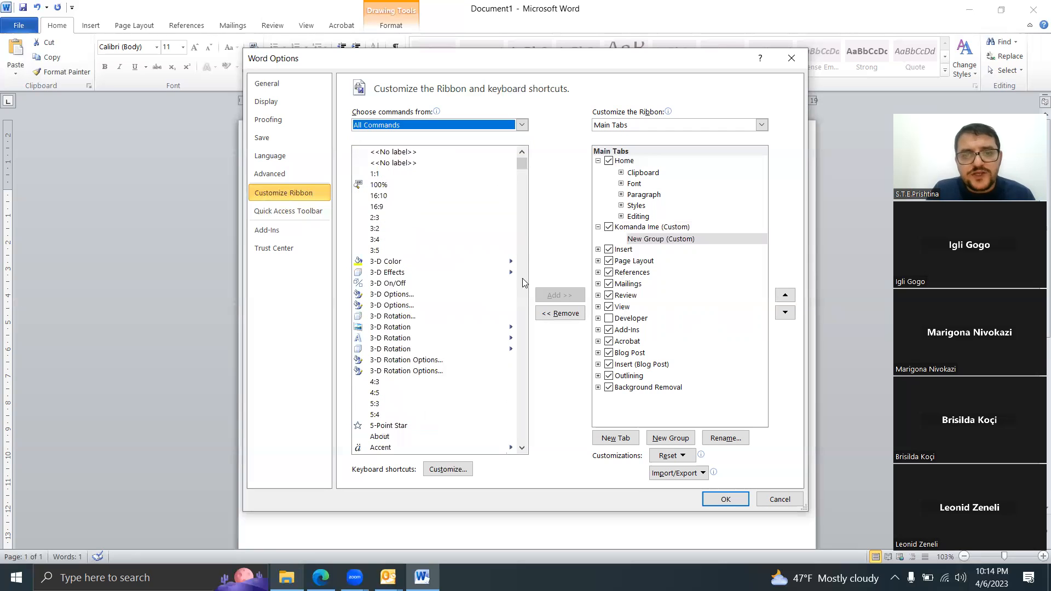
{"action": "left_click_drag", "start_coordinate": [521, 163], "coordinate": [515, 422]}
{"action": "left_click", "coordinate": [518, 434]}
{"action": "left_click", "coordinate": [518, 433]}
{"action": "left_click", "coordinate": [521, 448]}
{"action": "left_click", "coordinate": [521, 448]}
{"action": "left_click", "coordinate": [521, 448]}
{"action": "left_click", "coordinate": [521, 448]}
{"action": "left_click", "coordinate": [521, 448]}
{"action": "left_click", "coordinate": [521, 448]}
{"action": "left_click", "coordinate": [521, 448]}
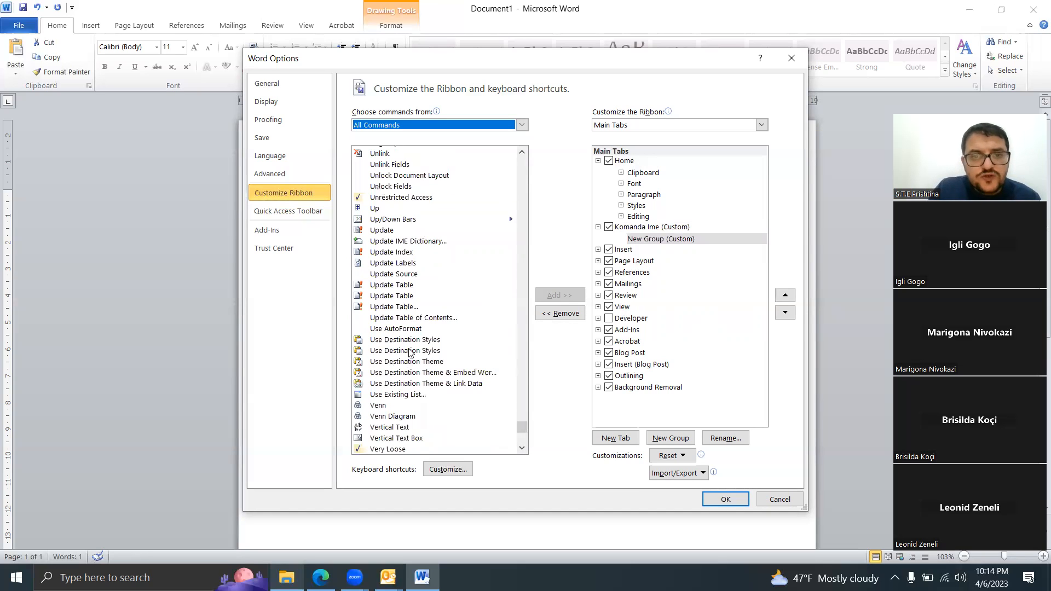
{"action": "left_click", "coordinate": [524, 154]}
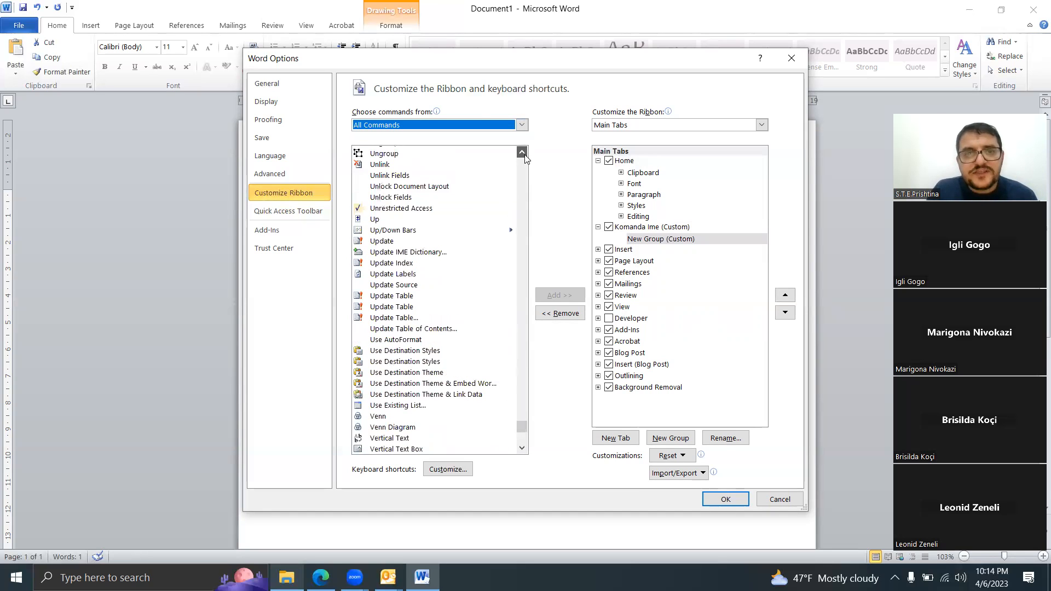
{"action": "left_click", "coordinate": [403, 252]}
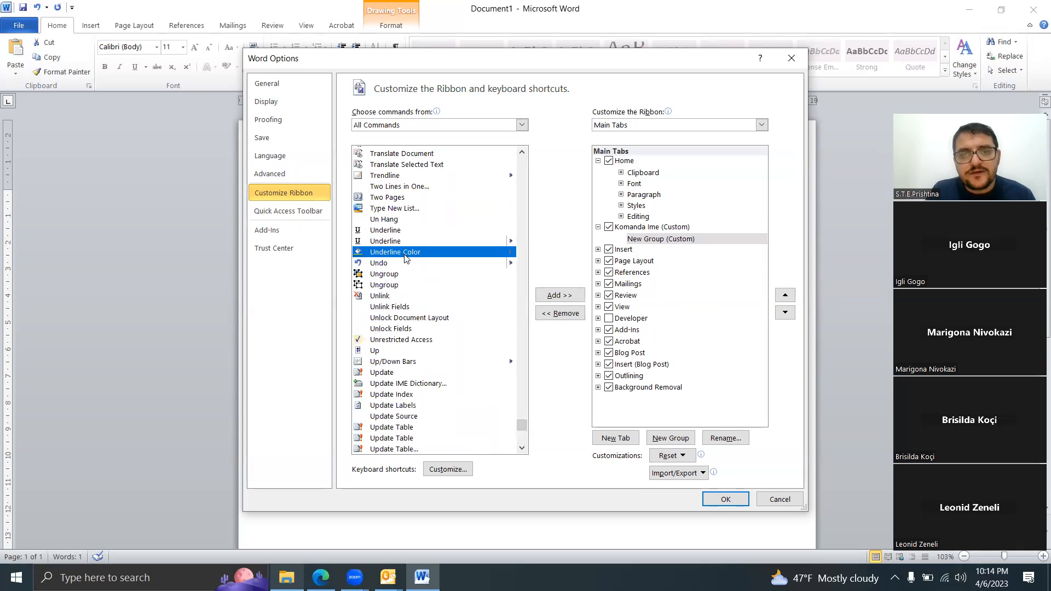
{"action": "left_click", "coordinate": [577, 295]}
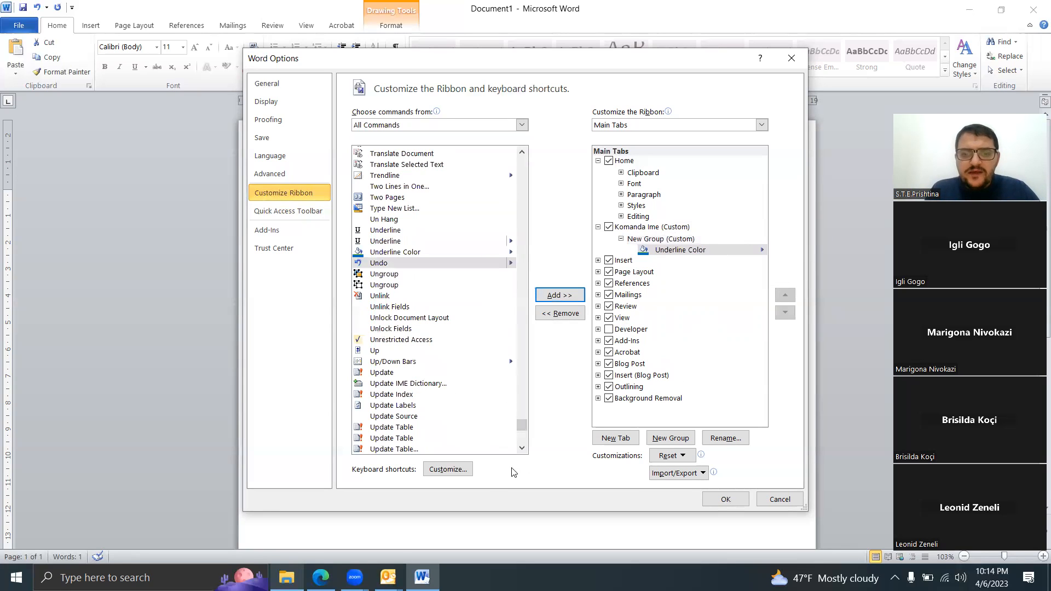
Step: Check the current assignment of Ctrl+X in the keyboard shortcut customization without assigning it, and apply the Word options
{"action": "left_click", "coordinate": [445, 470]}
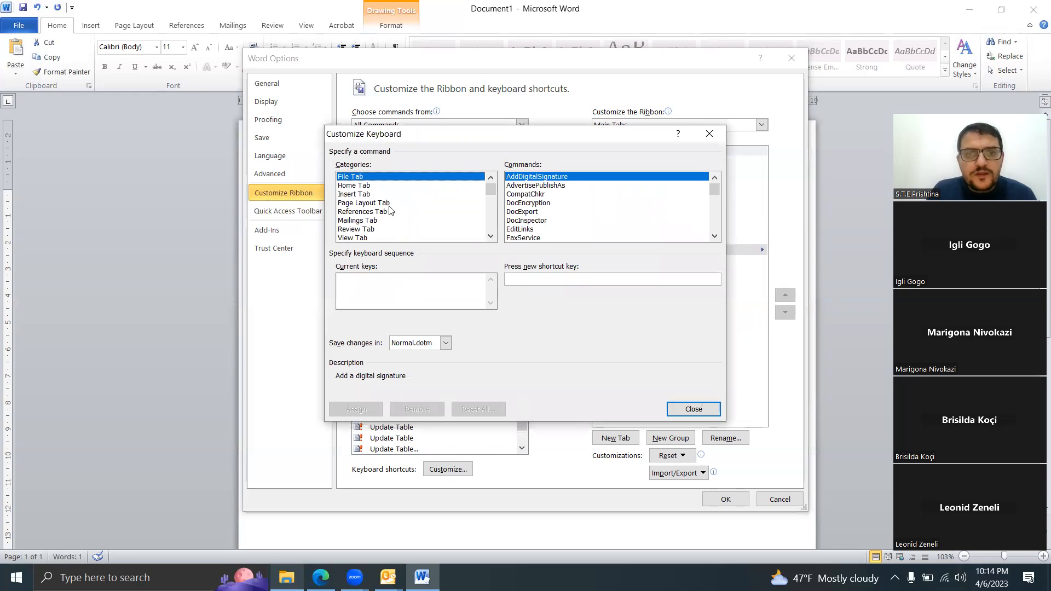
{"action": "left_click", "coordinate": [533, 281]}
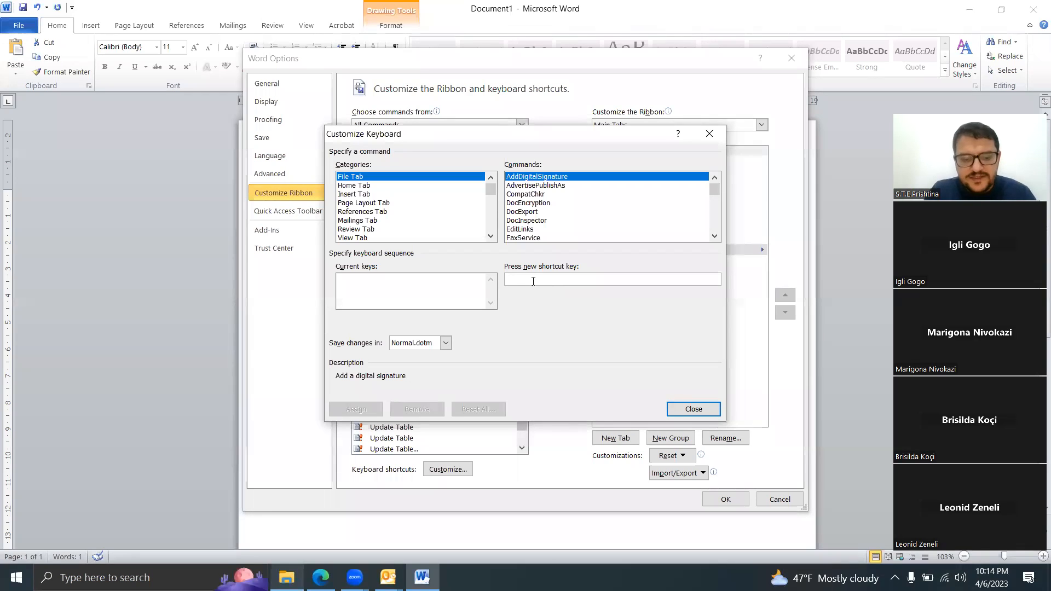
{"action": "key", "text": "ctrl+x"}
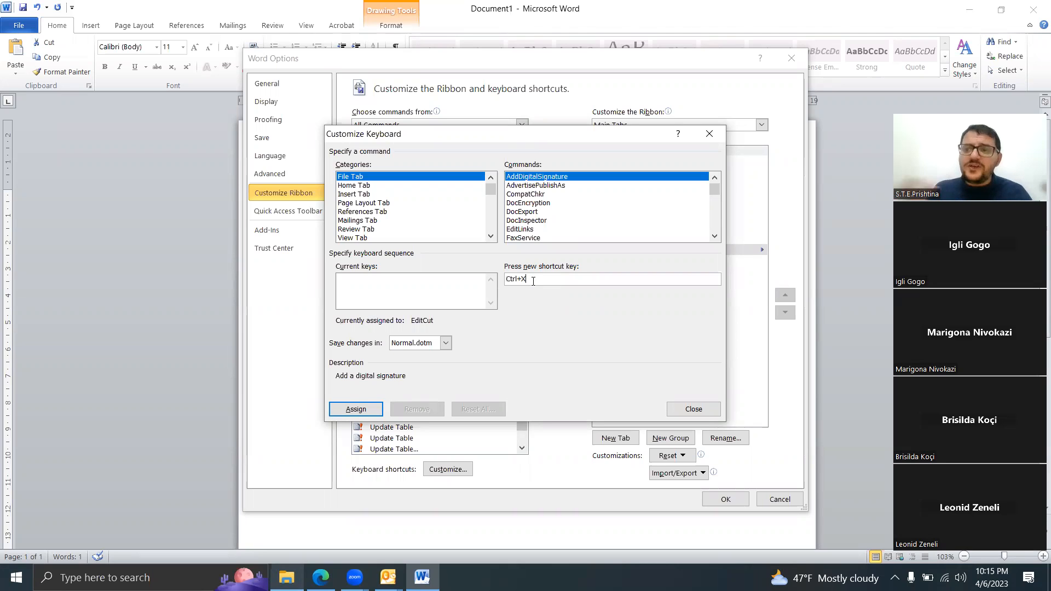
{"action": "left_click", "coordinate": [712, 133]}
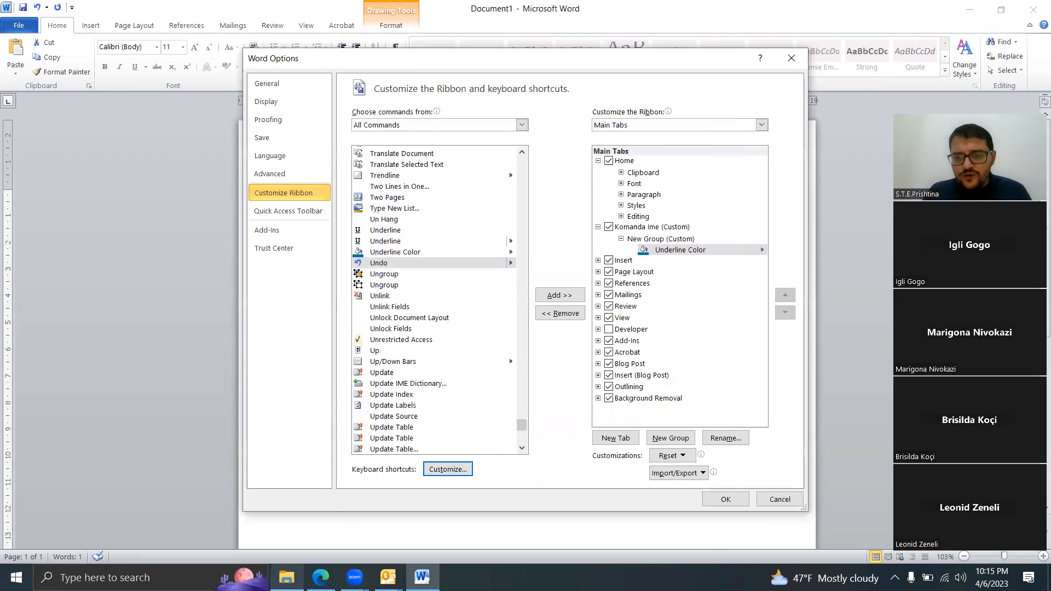
{"action": "left_click", "coordinate": [726, 500]}
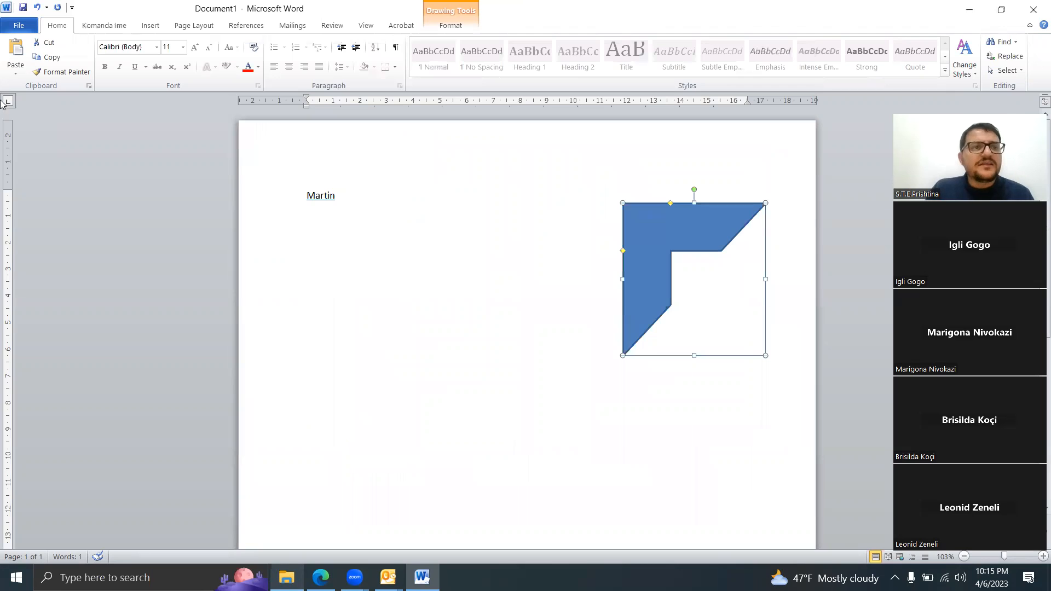
Step: Reopen the keyboard shortcut customization from the Word options and choose the All Commands category
{"action": "left_click", "coordinate": [19, 26]}
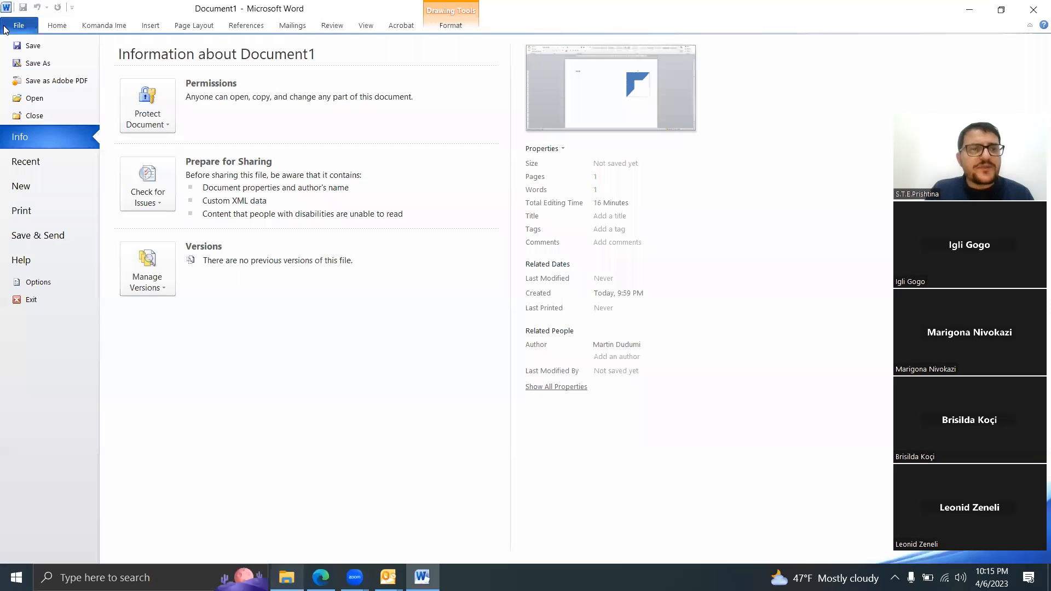
{"action": "left_click", "coordinate": [54, 286]}
{"action": "left_click", "coordinate": [292, 198]}
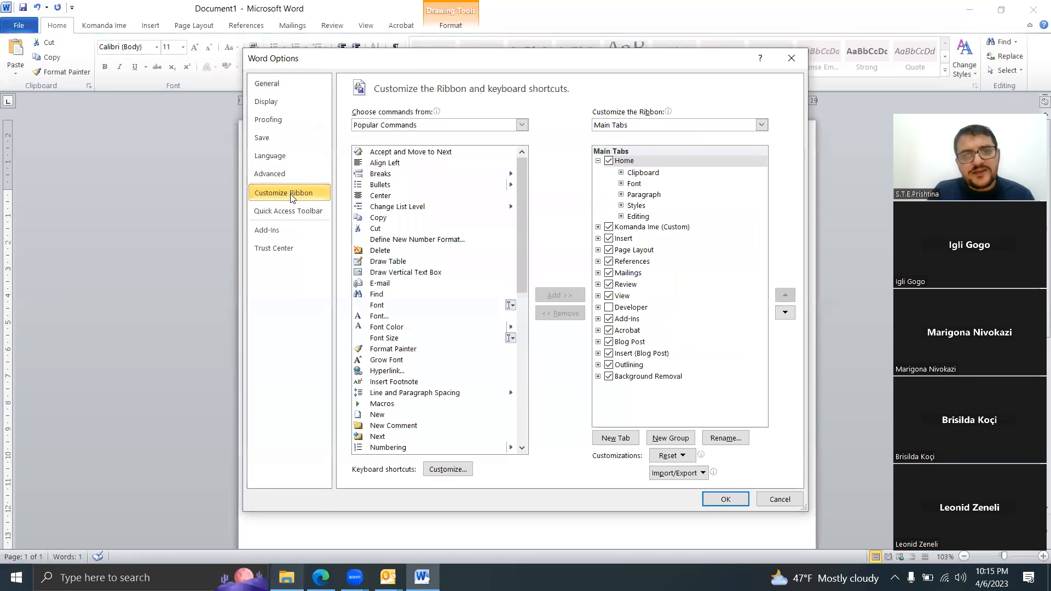
{"action": "left_click", "coordinate": [445, 472]}
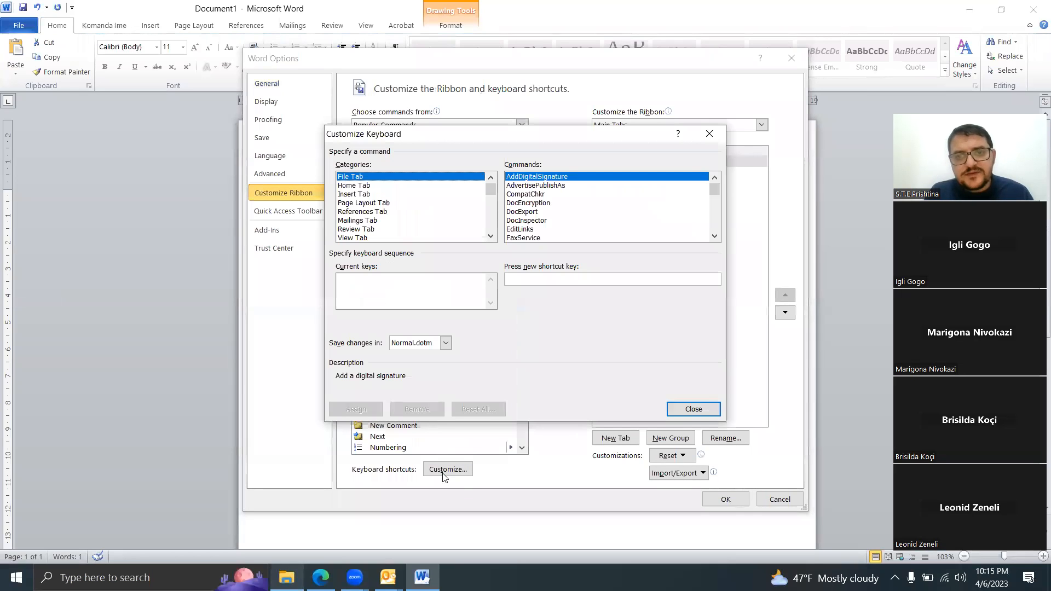
{"action": "mouse_move", "coordinate": [490, 188]}
{"action": "left_mouse_down"}
{"action": "mouse_move", "coordinate": [490, 205]}
{"action": "mouse_move", "coordinate": [491, 191]}
{"action": "left_mouse_up"}
{"action": "left_click", "coordinate": [491, 236]}
{"action": "left_click", "coordinate": [490, 237]}
{"action": "left_click", "coordinate": [491, 237]}
{"action": "left_click", "coordinate": [493, 236]}
{"action": "left_click", "coordinate": [493, 237]}
{"action": "left_click", "coordinate": [493, 236]}
{"action": "left_click", "coordinate": [493, 237]}
{"action": "left_click", "coordinate": [493, 236]}
{"action": "left_click", "coordinate": [492, 236]}
{"action": "left_click", "coordinate": [493, 237]}
{"action": "left_click", "coordinate": [493, 237]}
{"action": "left_click", "coordinate": [492, 237]}
{"action": "left_click", "coordinate": [493, 236]}
{"action": "left_click", "coordinate": [493, 237]}
{"action": "left_click", "coordinate": [493, 236]}
{"action": "left_click", "coordinate": [492, 237]}
{"action": "left_click", "coordinate": [493, 237]}
{"action": "left_click", "coordinate": [493, 237]}
{"action": "left_click", "coordinate": [492, 237]}
{"action": "left_click", "coordinate": [492, 237]}
{"action": "left_click", "coordinate": [493, 237]}
{"action": "left_click", "coordinate": [493, 236]}
{"action": "left_click", "coordinate": [493, 237]}
{"action": "left_click", "coordinate": [492, 237]}
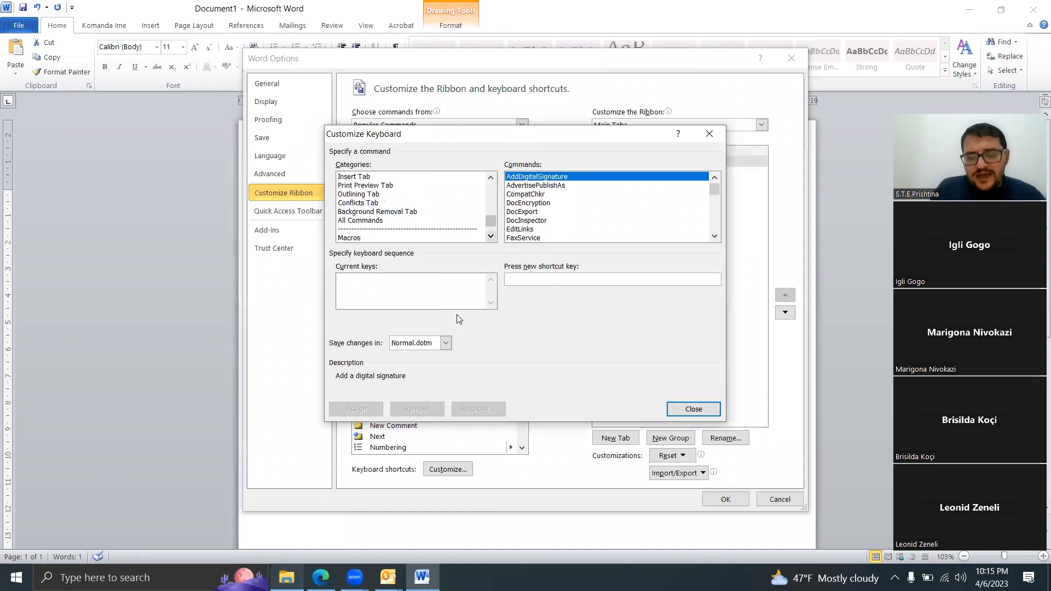
{"action": "left_click", "coordinate": [581, 278]}
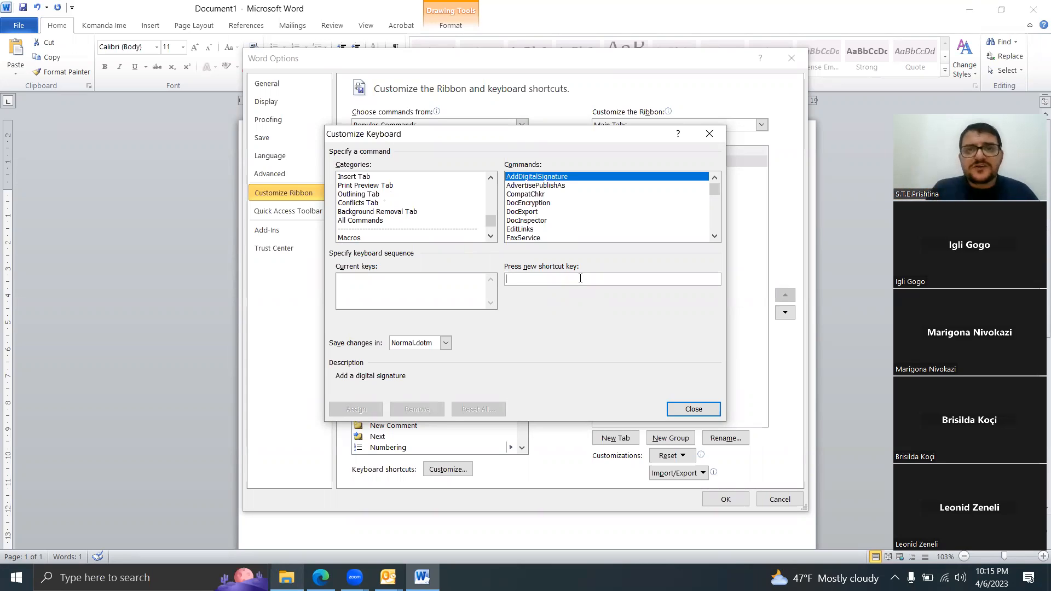
{"action": "left_click", "coordinate": [857, 25]}
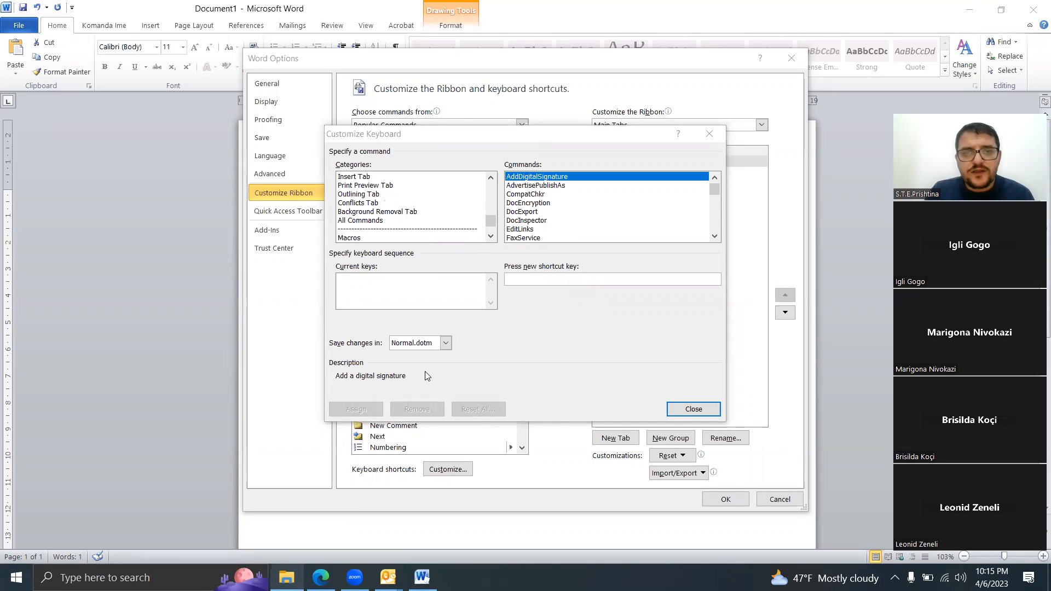
{"action": "left_click", "coordinate": [364, 221]}
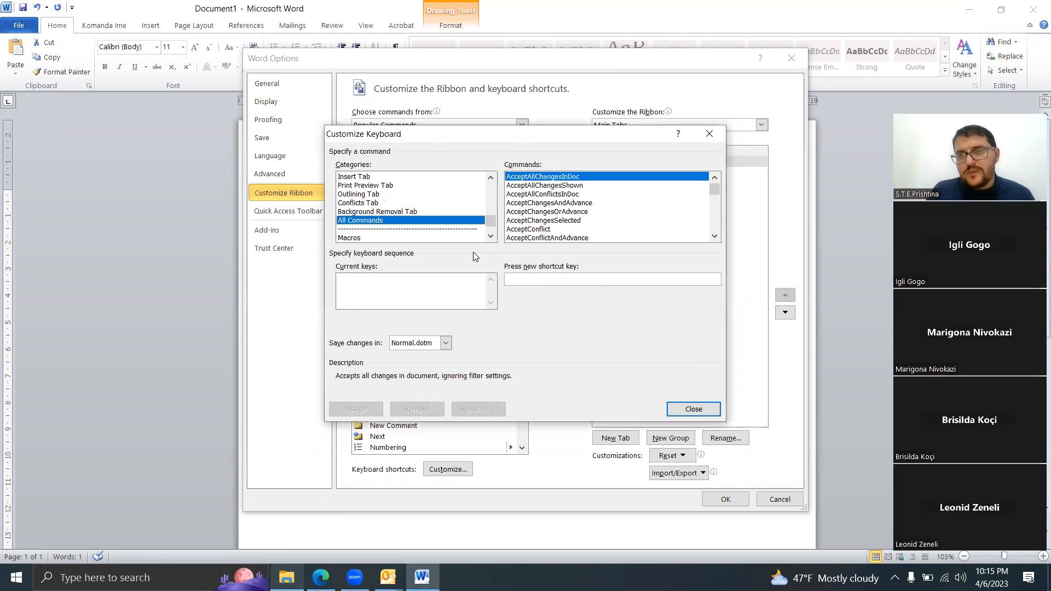
Step: Assign the shortcut Ctrl+Num 1 to the UnderlineColor command, saved in Normal.dotm, and apply the Word options
{"action": "left_click_drag", "start_coordinate": [714, 189], "coordinate": [711, 244]}
{"action": "left_click", "coordinate": [714, 186]}
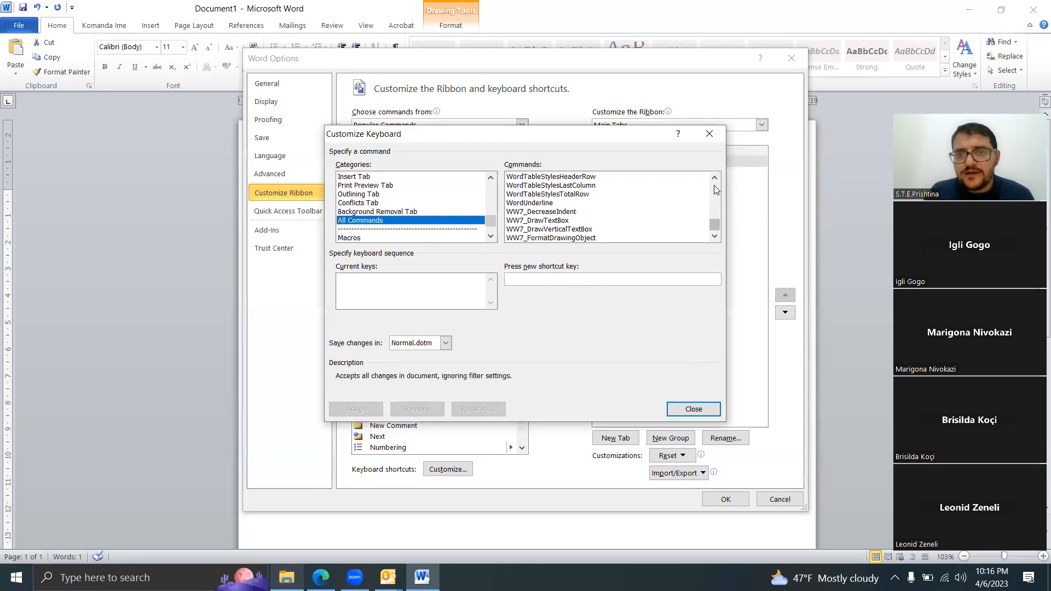
{"action": "left_click", "coordinate": [714, 186]}
{"action": "left_click", "coordinate": [714, 186]}
{"action": "left_click", "coordinate": [715, 186]}
{"action": "left_click", "coordinate": [714, 186]}
{"action": "left_click", "coordinate": [714, 186]}
{"action": "left_click", "coordinate": [715, 186]}
{"action": "left_click", "coordinate": [714, 186]}
{"action": "left_click", "coordinate": [714, 186]}
{"action": "left_click", "coordinate": [714, 187]}
{"action": "left_click", "coordinate": [714, 186]}
{"action": "left_click", "coordinate": [714, 187]}
{"action": "left_click", "coordinate": [714, 186]}
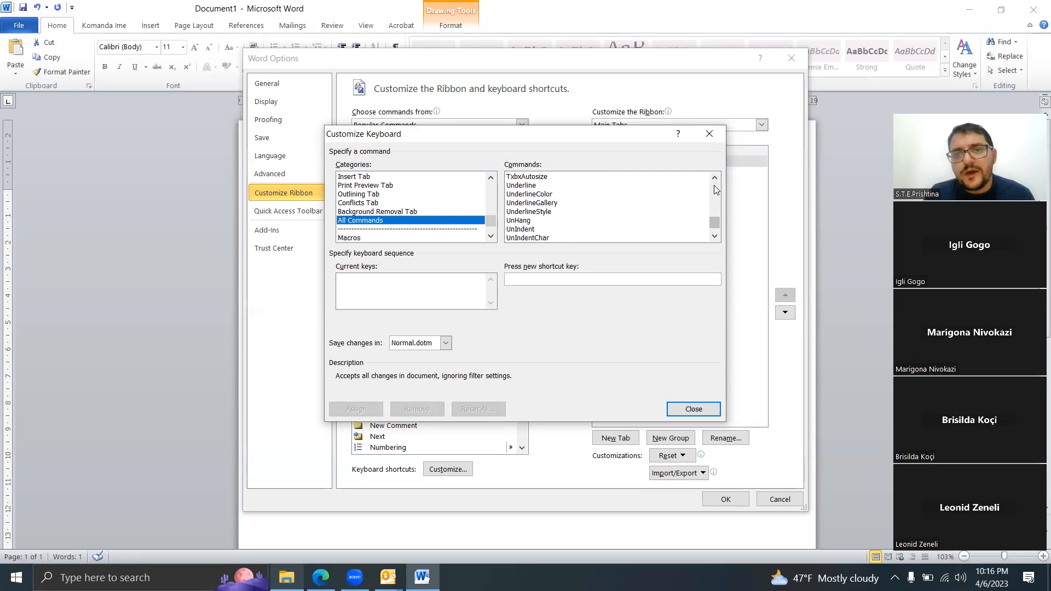
{"action": "left_click", "coordinate": [547, 194]}
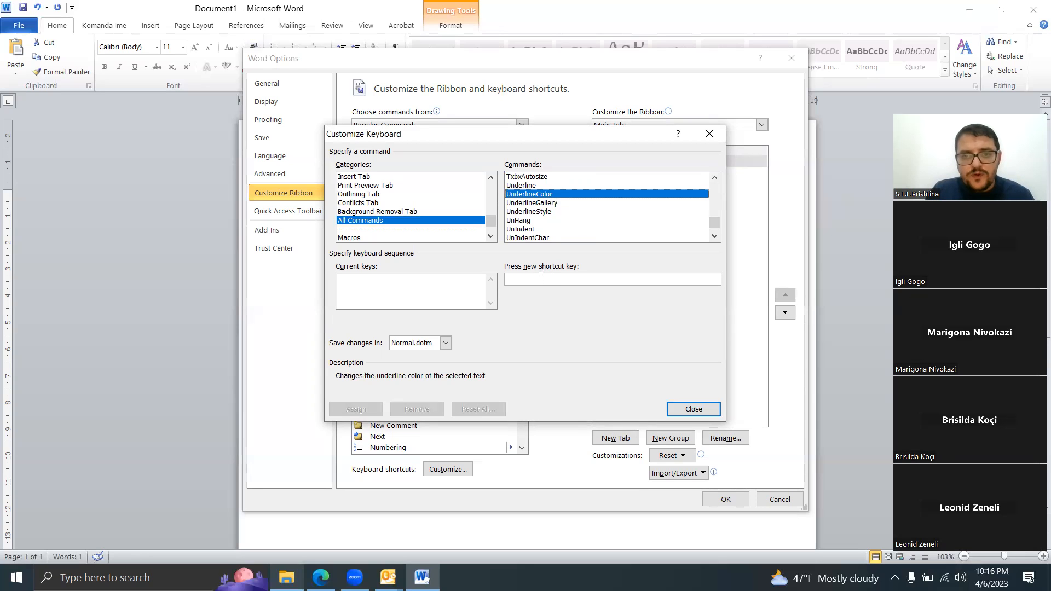
{"action": "key", "text": "ctrl+KP_1"}
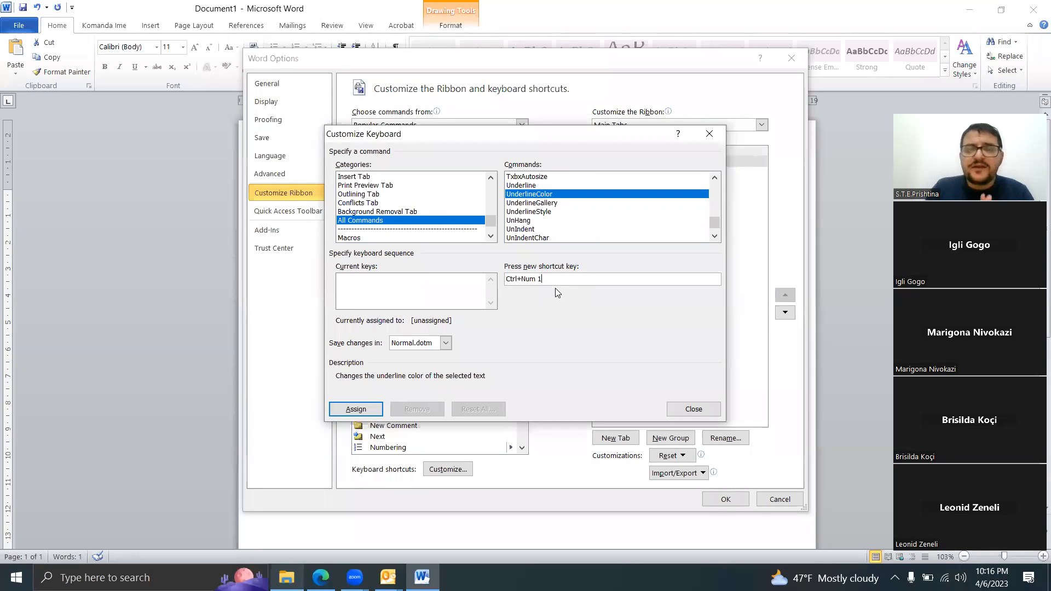
{"action": "left_click", "coordinate": [356, 414]}
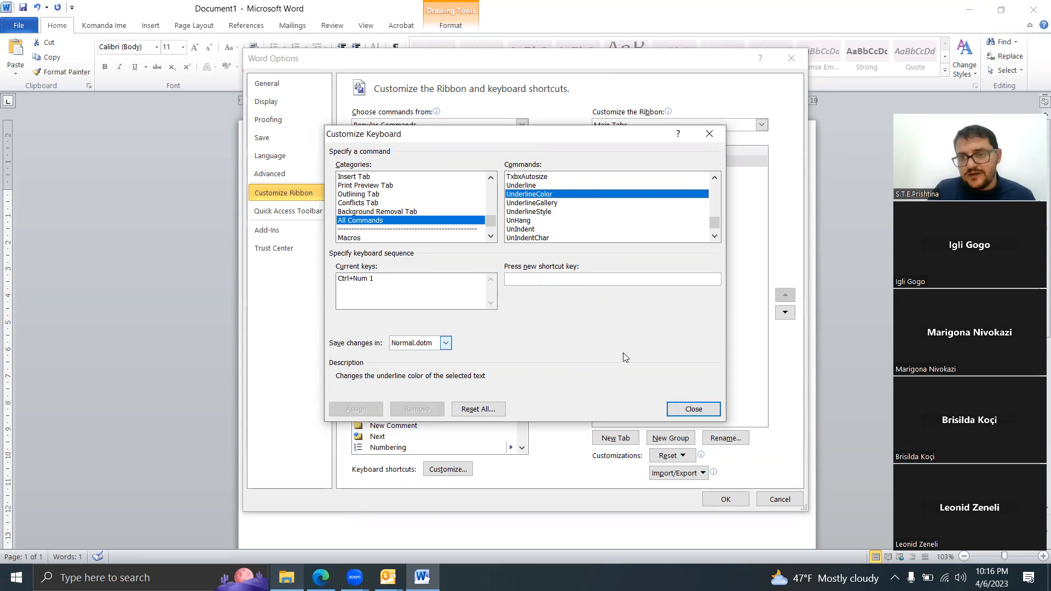
{"action": "left_click", "coordinate": [694, 411]}
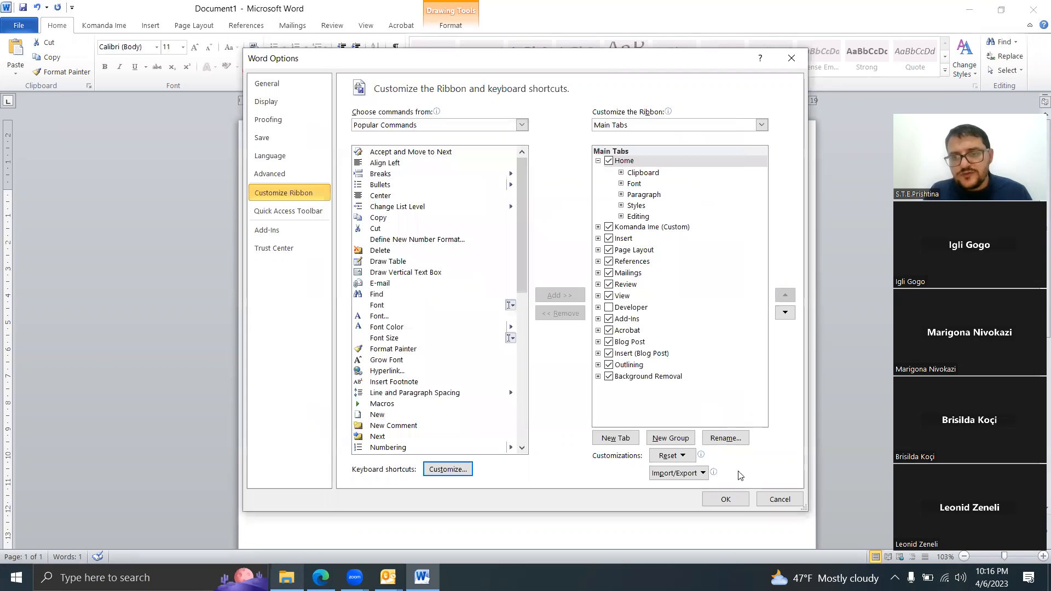
{"action": "left_click", "coordinate": [726, 498]}
Step: Set the underline color of the underlined word in the document to black through the Font settings
{"action": "left_click", "coordinate": [400, 235]}
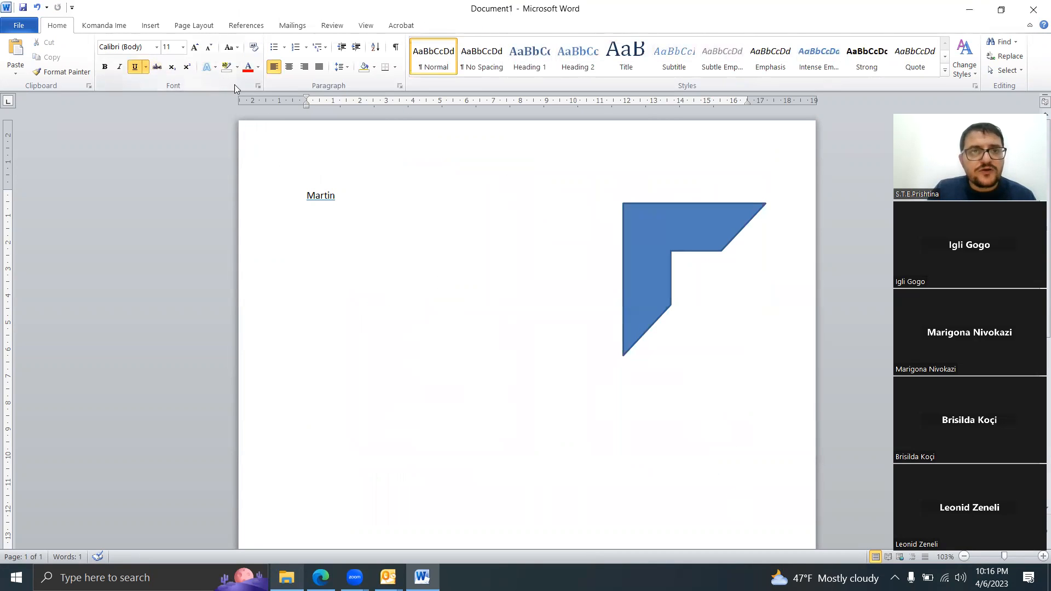
{"action": "left_click_drag", "start_coordinate": [343, 195], "coordinate": [305, 197]}
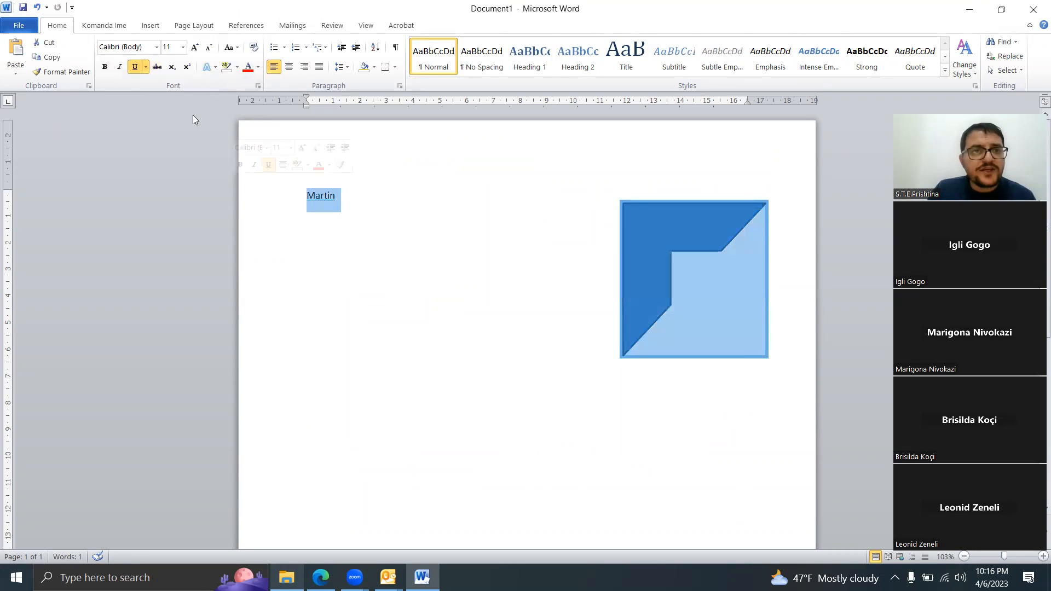
{"action": "left_click", "coordinate": [133, 66]}
{"action": "left_click", "coordinate": [133, 67]}
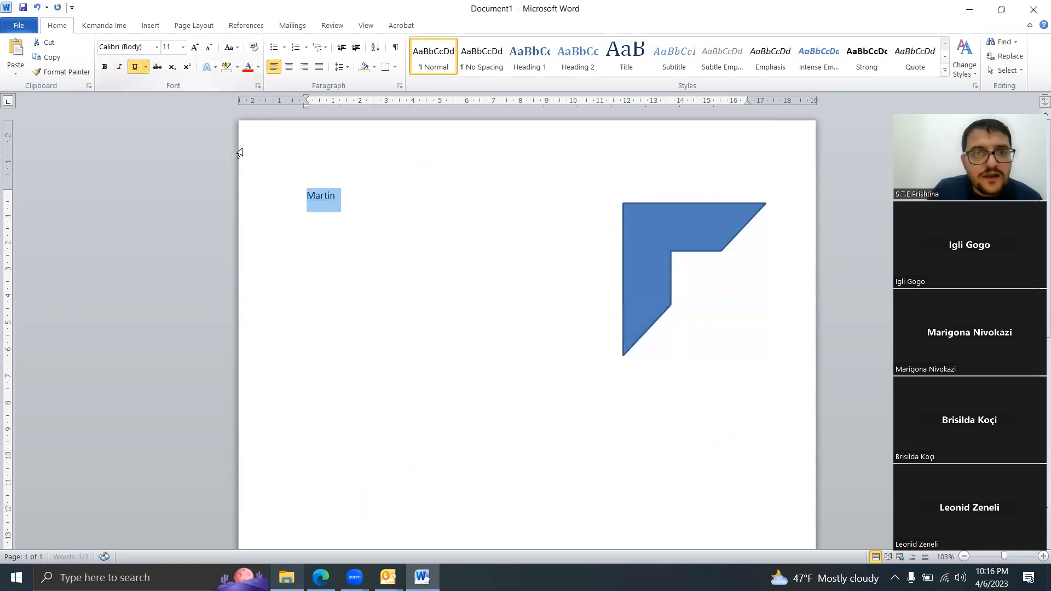
{"action": "right_click", "coordinate": [337, 196]}
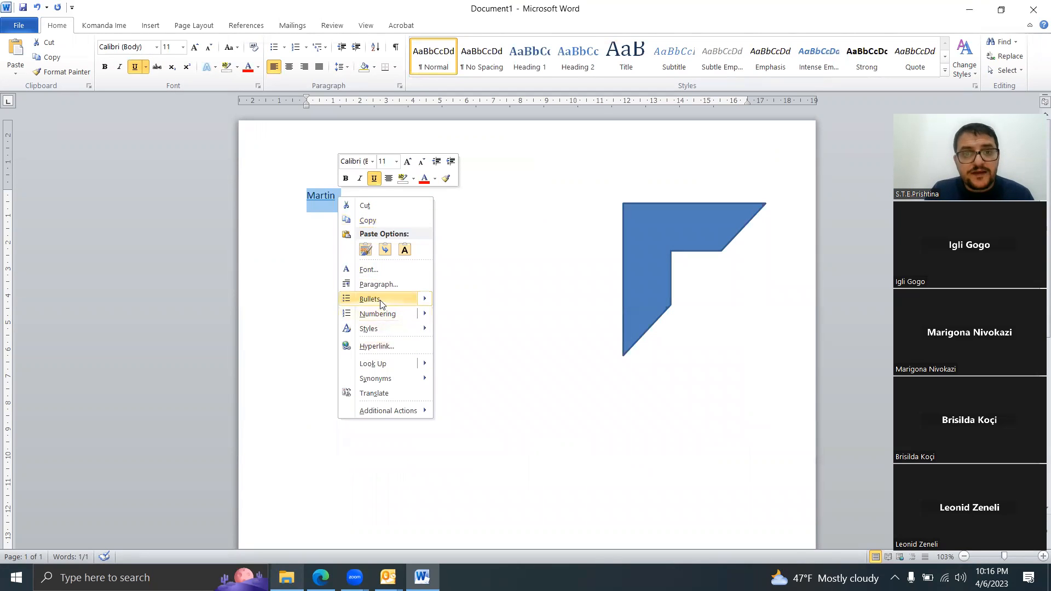
{"action": "left_click", "coordinate": [370, 271]}
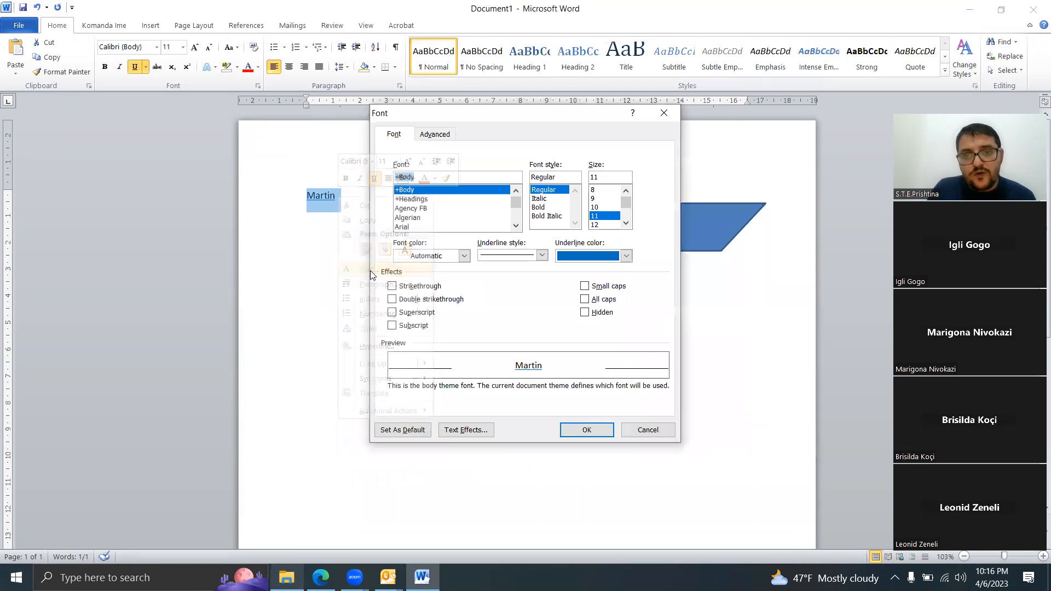
{"action": "left_click", "coordinate": [625, 256]}
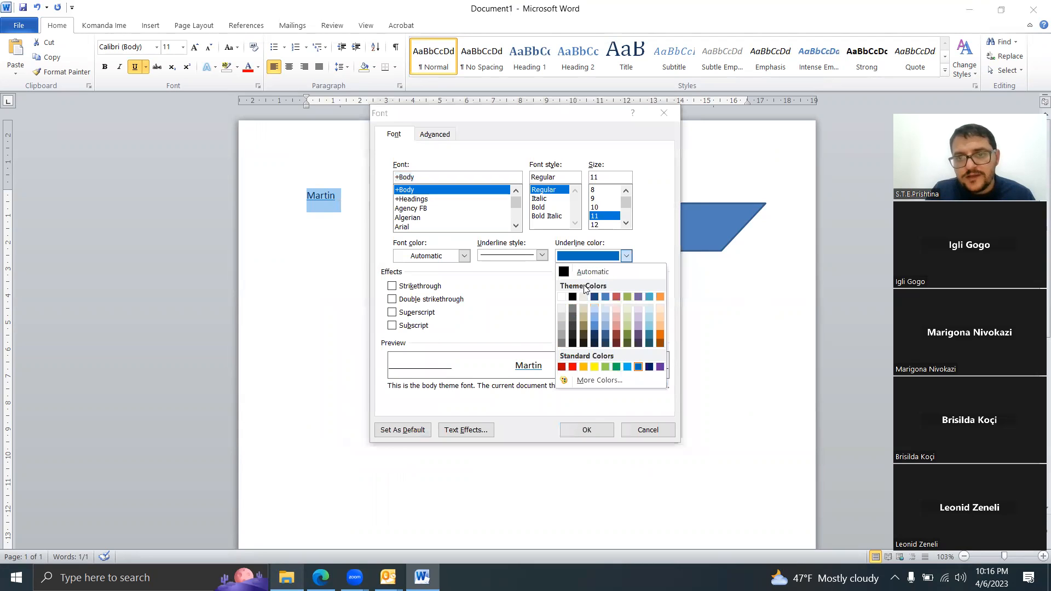
{"action": "left_click", "coordinate": [572, 297]}
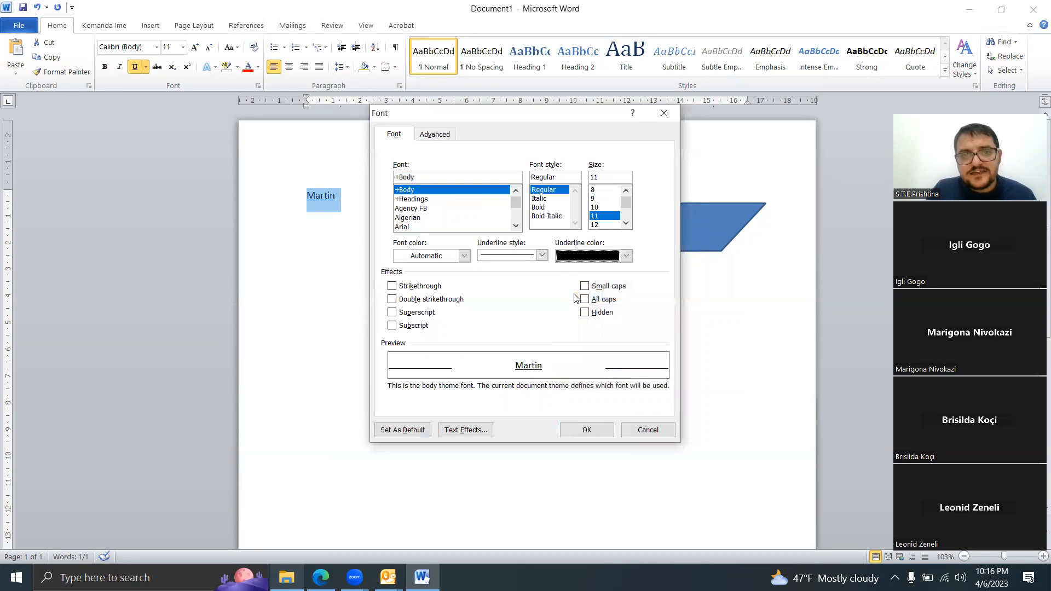
{"action": "left_click", "coordinate": [596, 430]}
Step: Delete the blue Half Frame shape from the document
{"action": "left_click", "coordinate": [370, 290]}
{"action": "left_click_drag", "start_coordinate": [359, 200], "coordinate": [299, 197]}
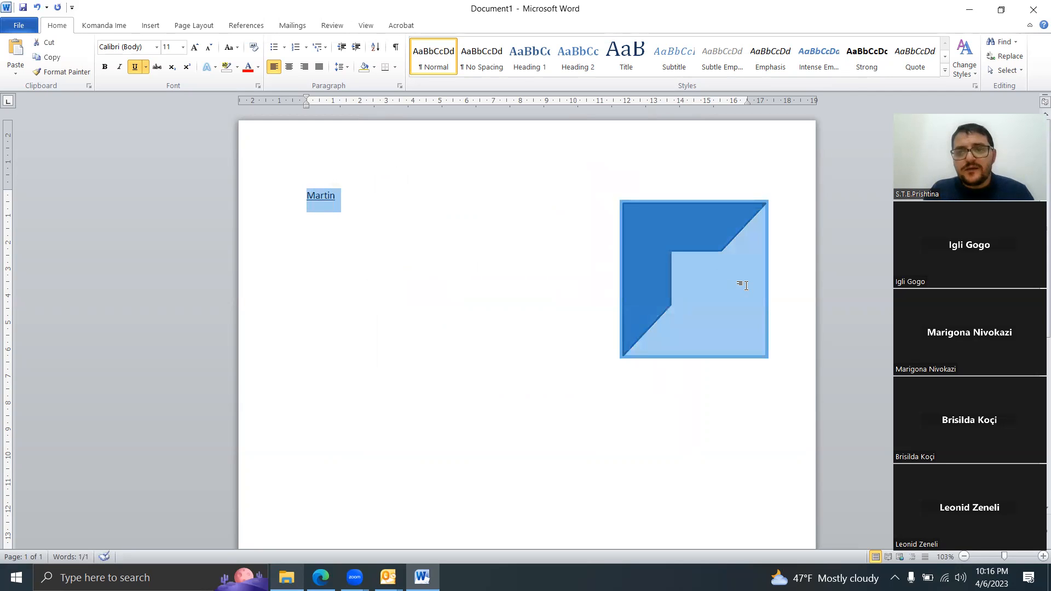
{"action": "left_click", "coordinate": [741, 284]}
{"action": "left_click", "coordinate": [653, 257]}
{"action": "key", "text": "Delete"}
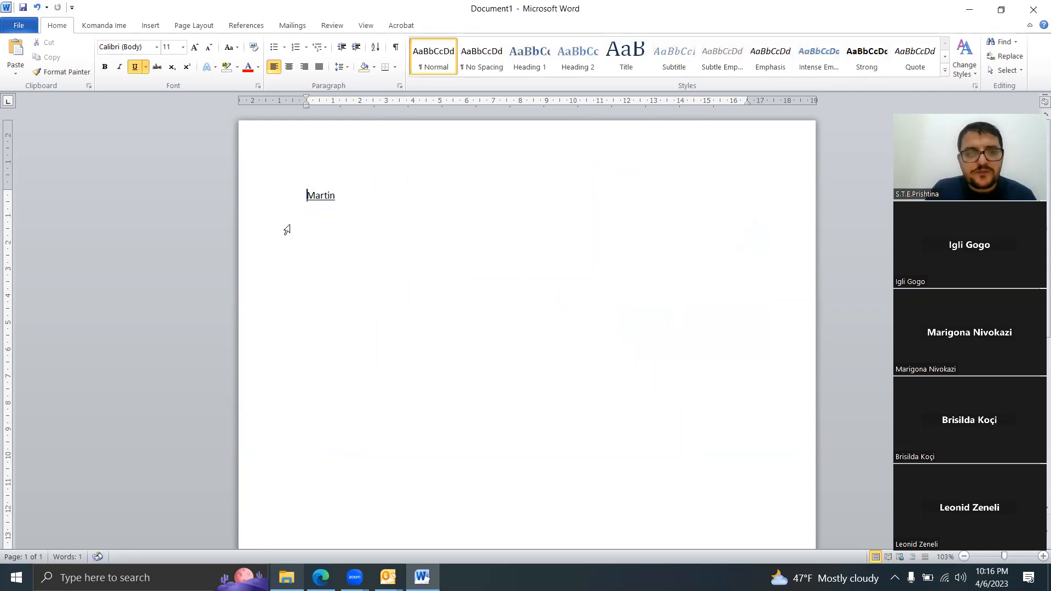
Step: Close Document1 without saving its changes
{"action": "left_click_drag", "start_coordinate": [356, 195], "coordinate": [286, 196]}
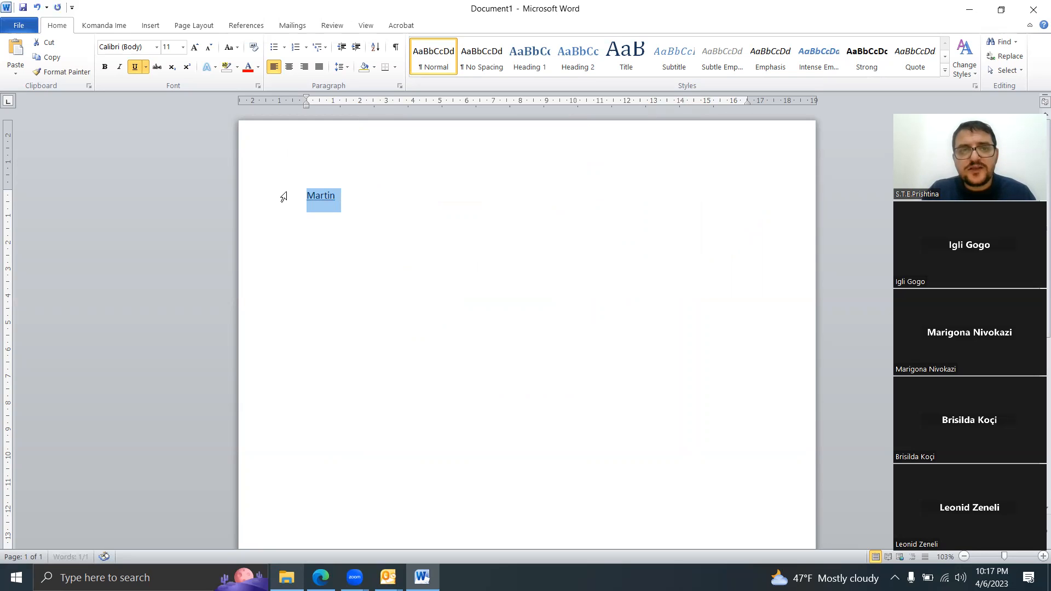
{"action": "left_click", "coordinate": [394, 237]}
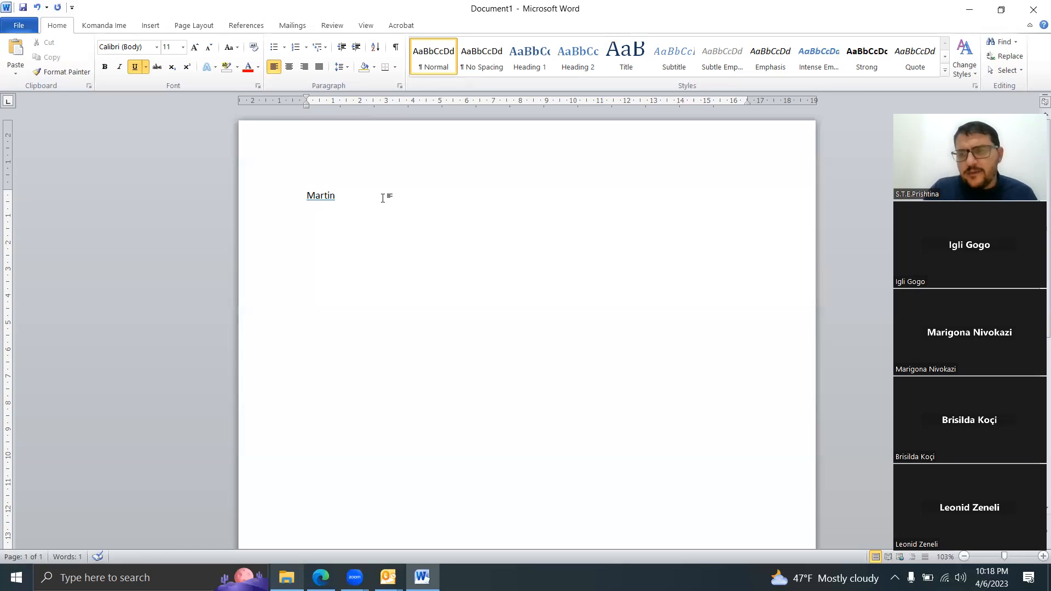
{"action": "left_click", "coordinate": [1034, 9]}
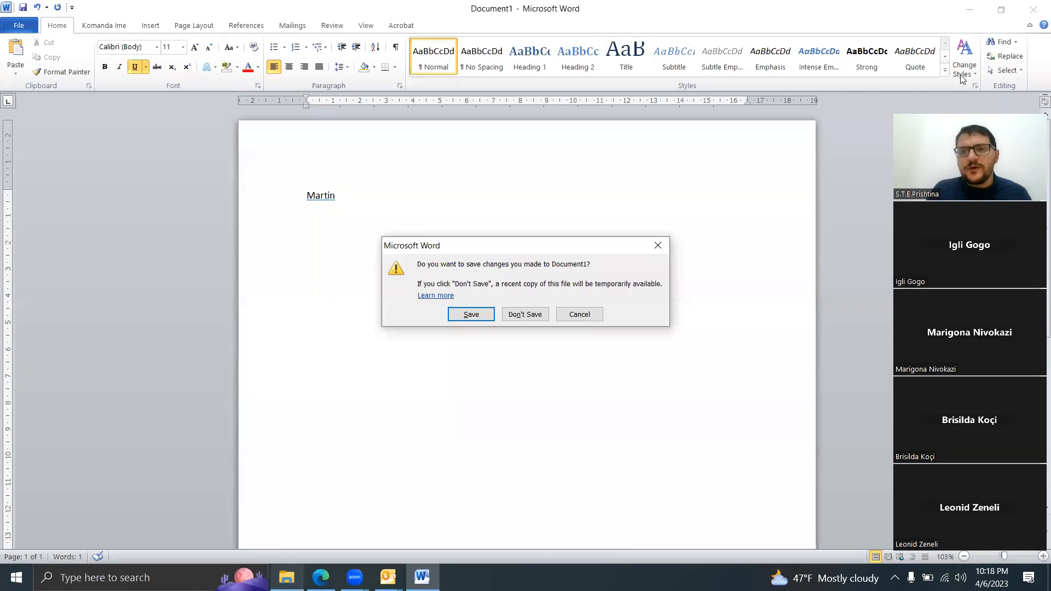
{"action": "left_click", "coordinate": [523, 314]}
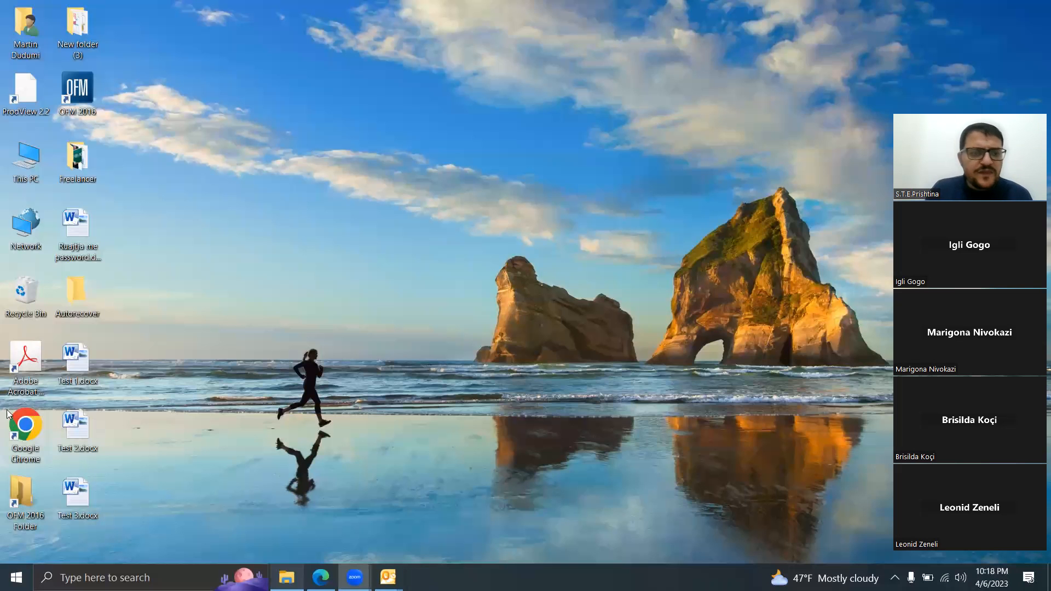
Step: Open Ruajtja me password.docx from the desktop to view its list of topics, and close it again
{"action": "double_click", "coordinate": [84, 238]}
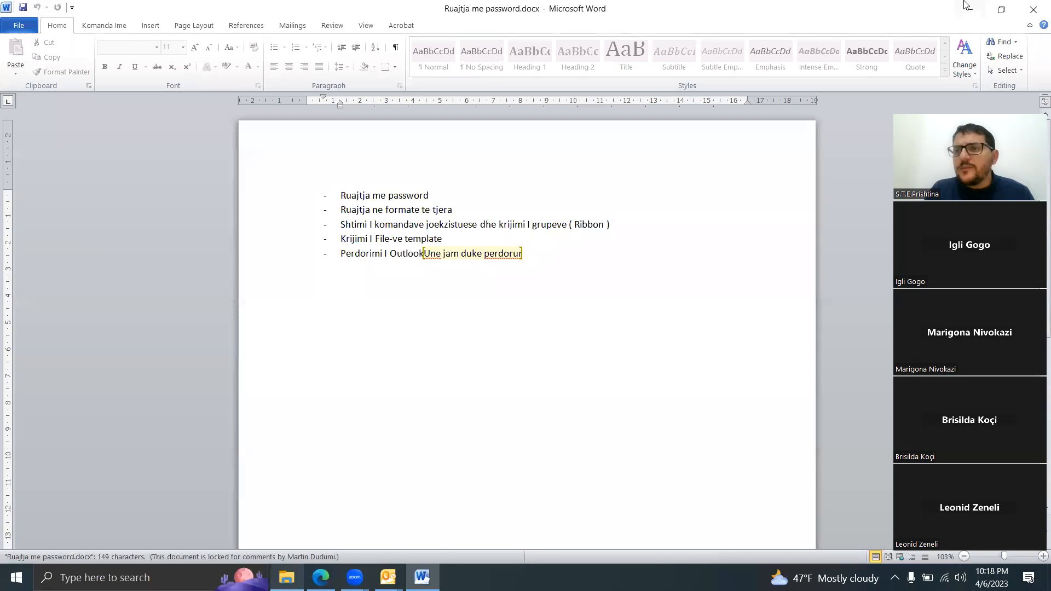
{"action": "left_click", "coordinate": [1033, 9]}
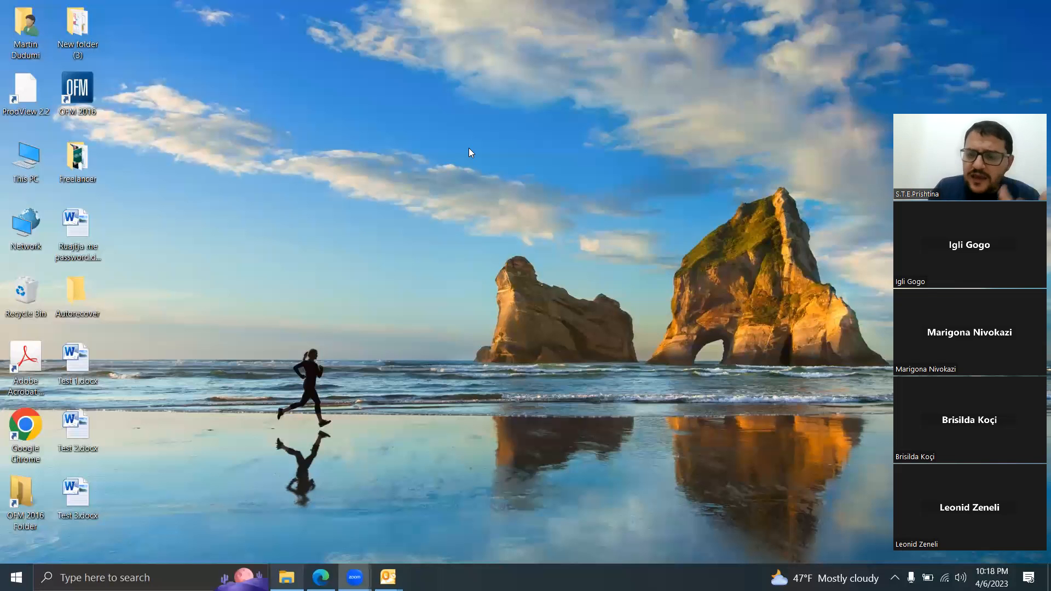
Step: Search Windows for "word" and start Word with a new blank document
{"action": "left_click", "coordinate": [113, 572]}
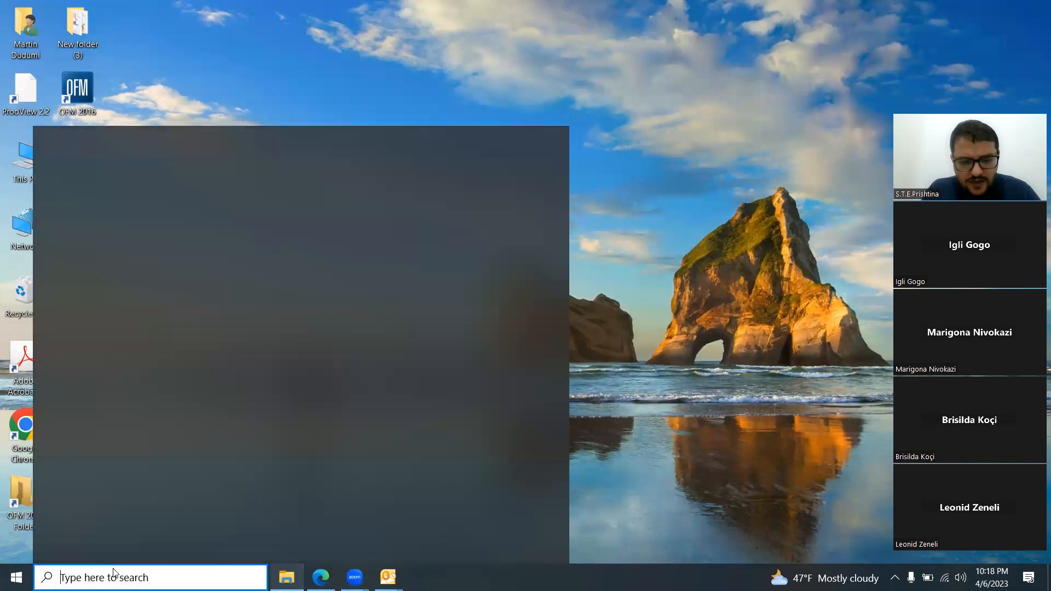
{"action": "type", "text": "word"}
{"action": "key", "text": "Return"}
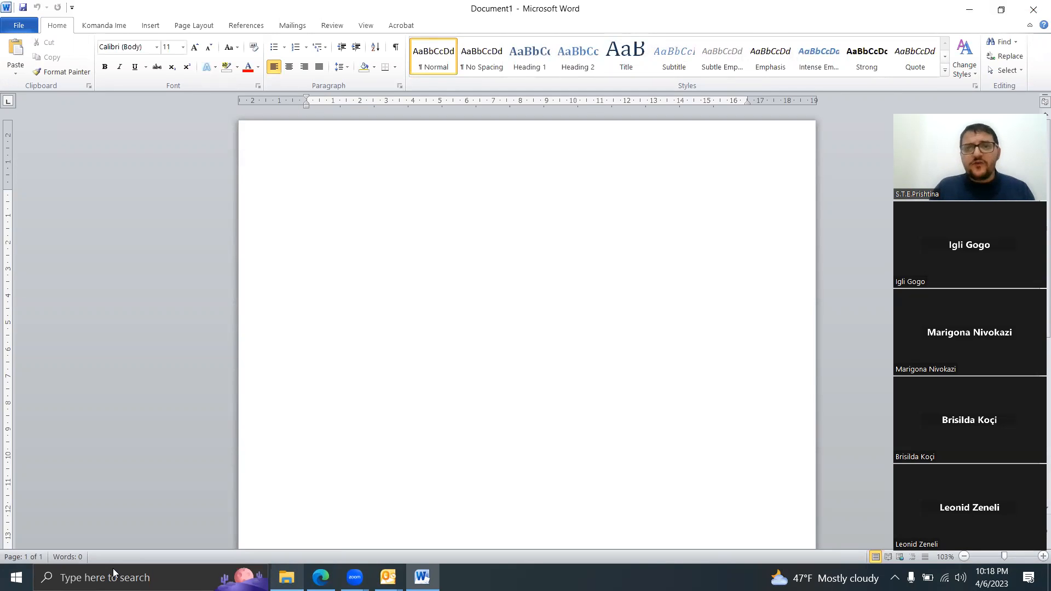
{"action": "left_click", "coordinate": [856, 2]}
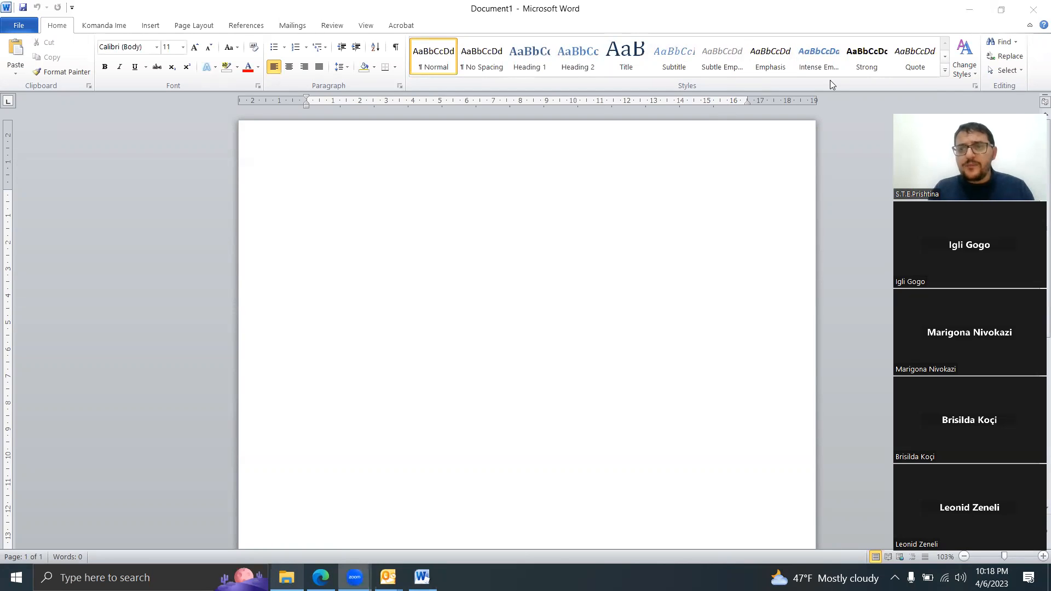
{"action": "left_click", "coordinate": [857, 187]}
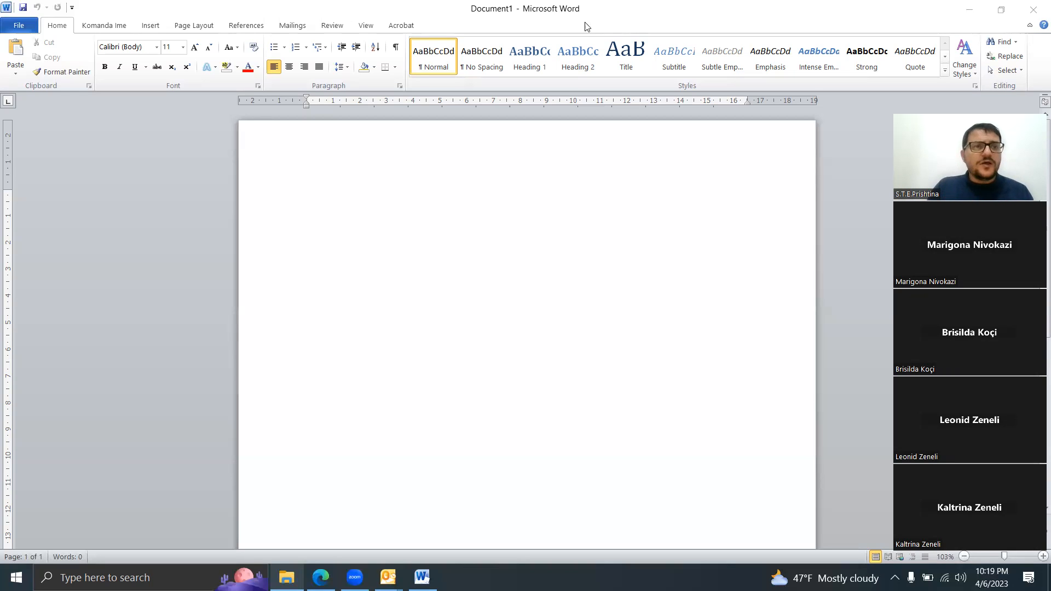
Step: Save the blank document to the desktop as "Test 4" in Word 97-2003 Document (*.doc) format, and close it
{"action": "left_click", "coordinate": [21, 27]}
{"action": "left_click", "coordinate": [38, 63]}
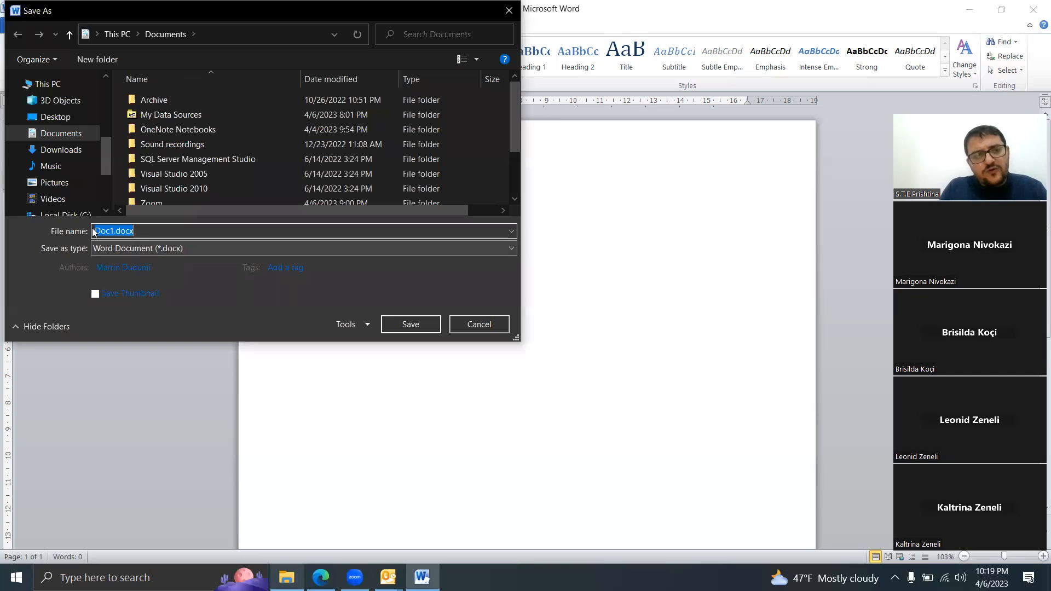
{"action": "left_click", "coordinate": [56, 117]}
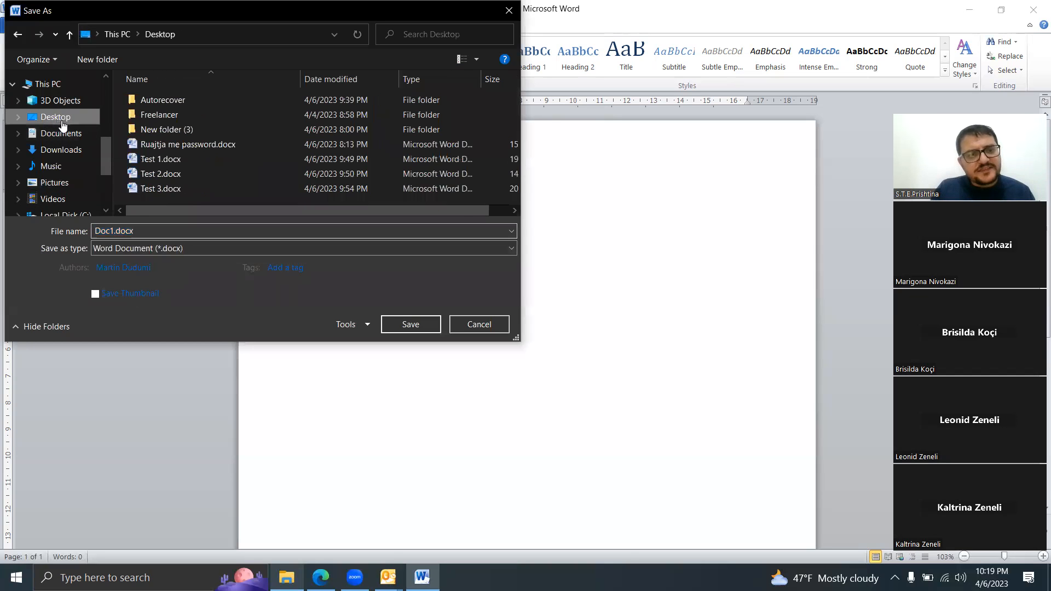
{"action": "left_click", "coordinate": [131, 250]}
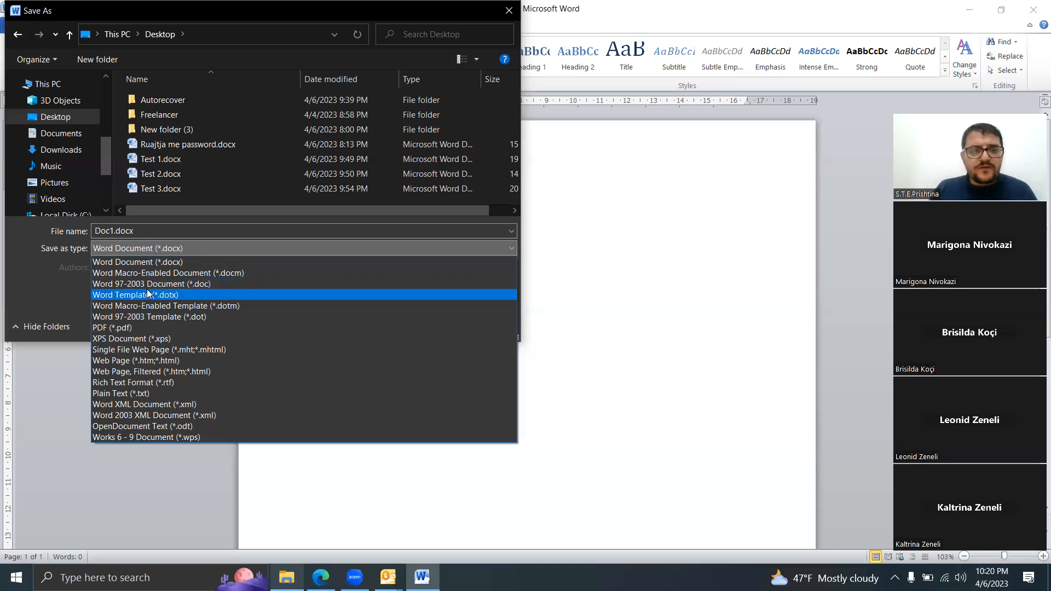
{"action": "left_click", "coordinate": [175, 283]}
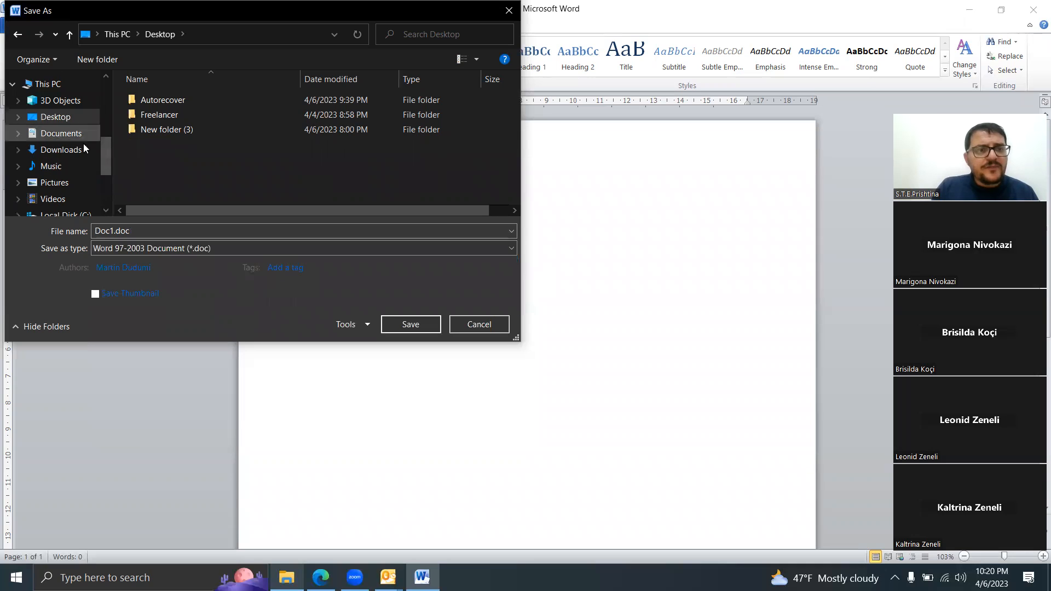
{"action": "left_click", "coordinate": [165, 232]}
{"action": "type", "text": "T"}
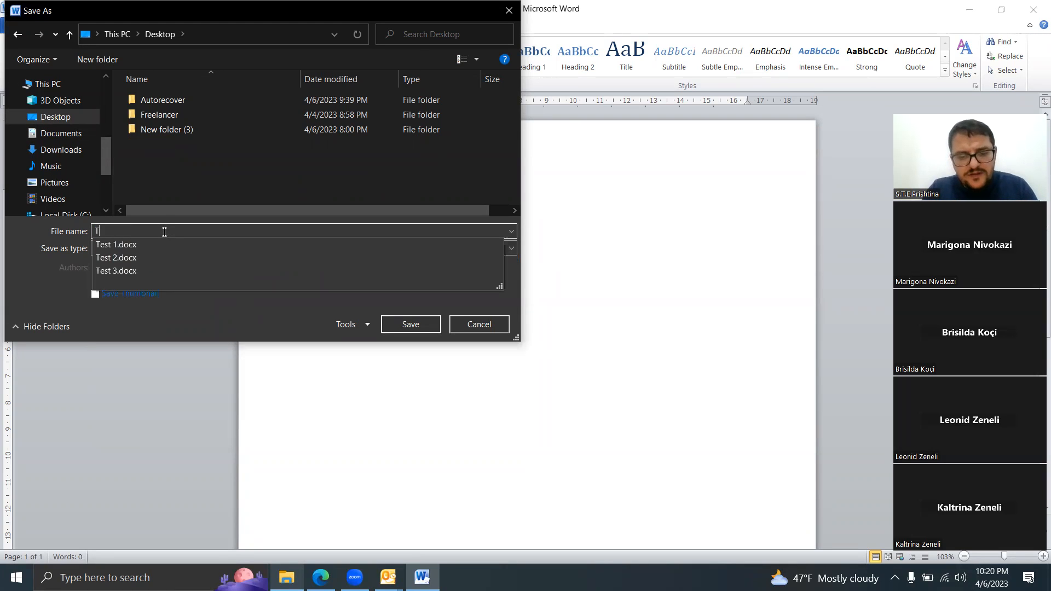
{"action": "type", "text": "est 4"}
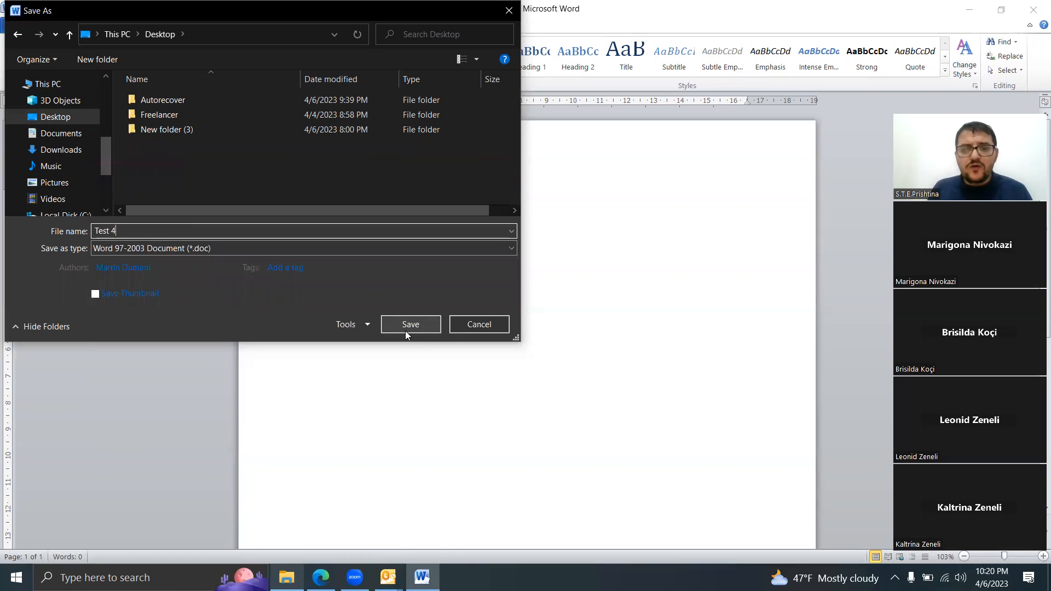
{"action": "left_click", "coordinate": [429, 324]}
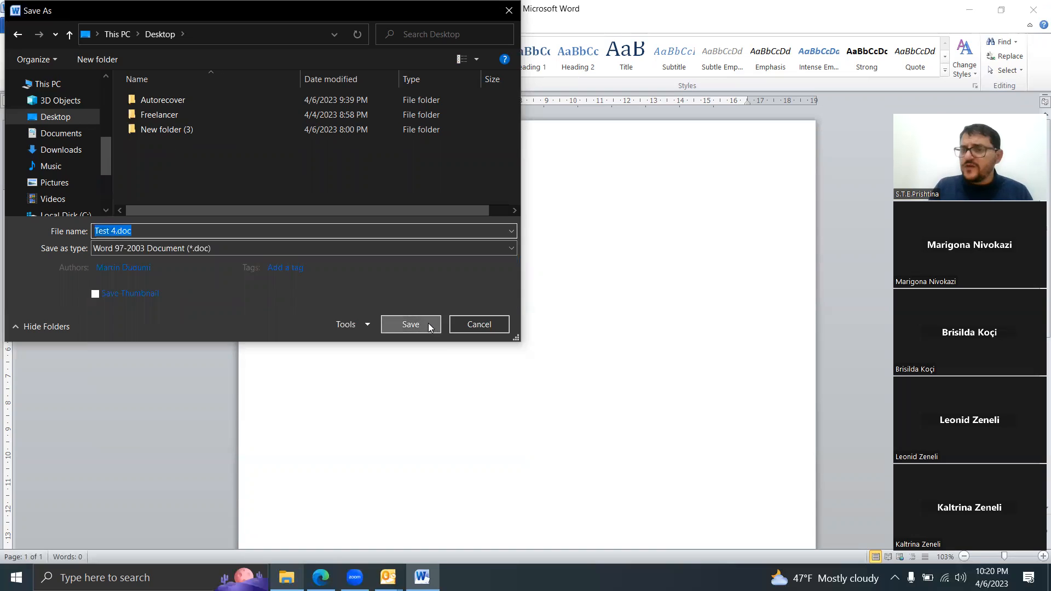
{"action": "left_click", "coordinate": [1035, 9]}
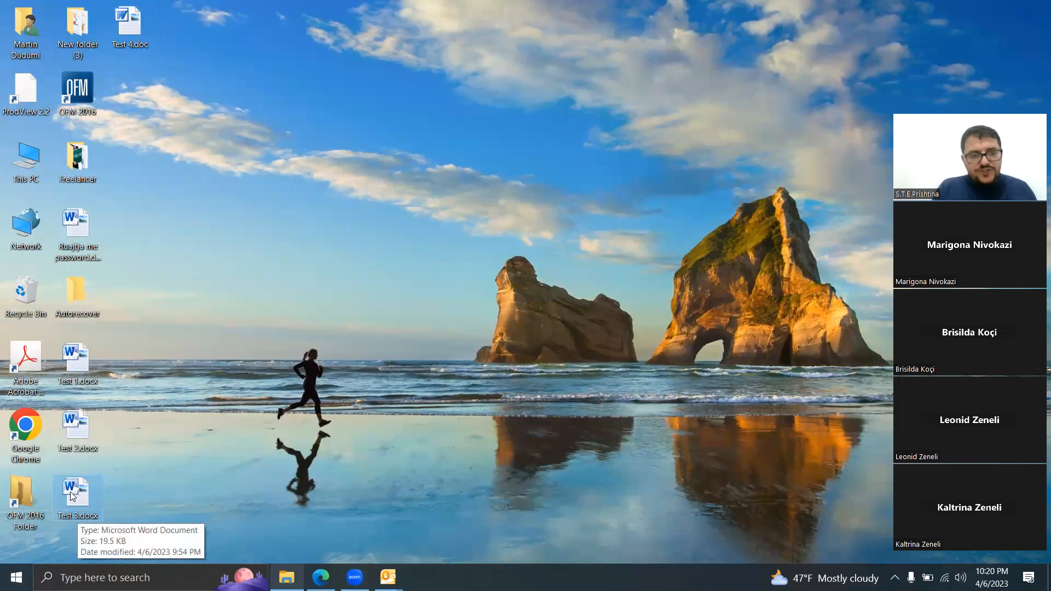
{"action": "left_click", "coordinate": [121, 36]}
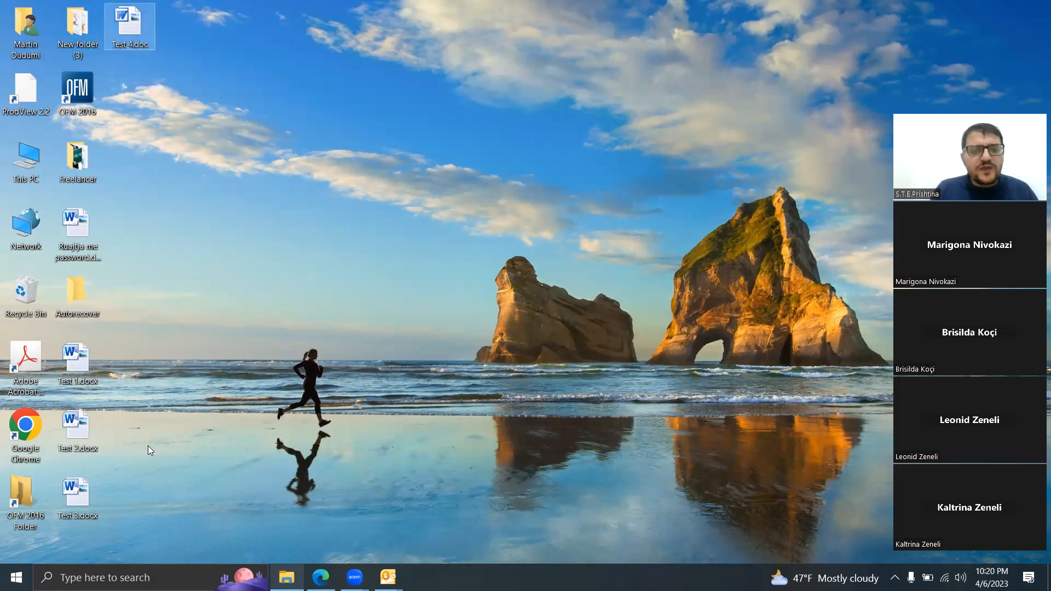
Step: Start Word with a new blank document and fill it with sample text using =rand()
{"action": "left_click", "coordinate": [102, 577]}
{"action": "type", "text": "word"}
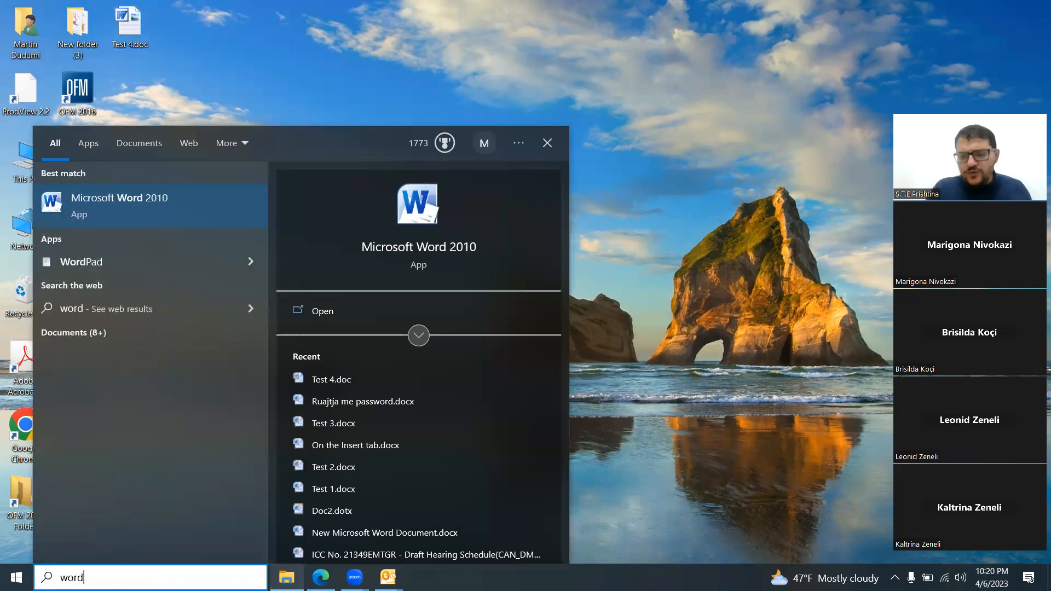
{"action": "key", "text": "Return"}
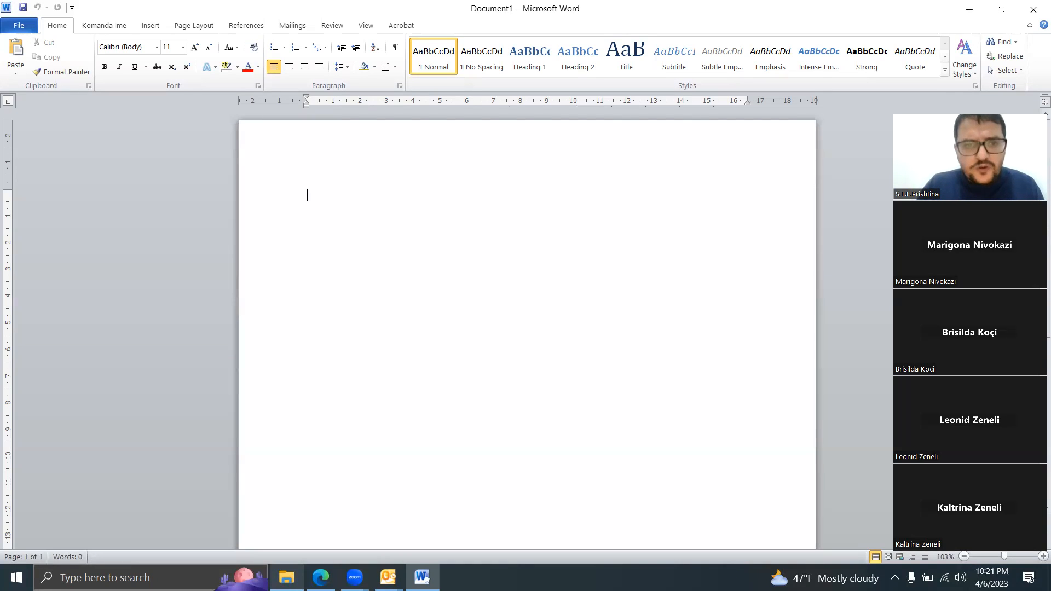
{"action": "type", "text": "=rand()"}
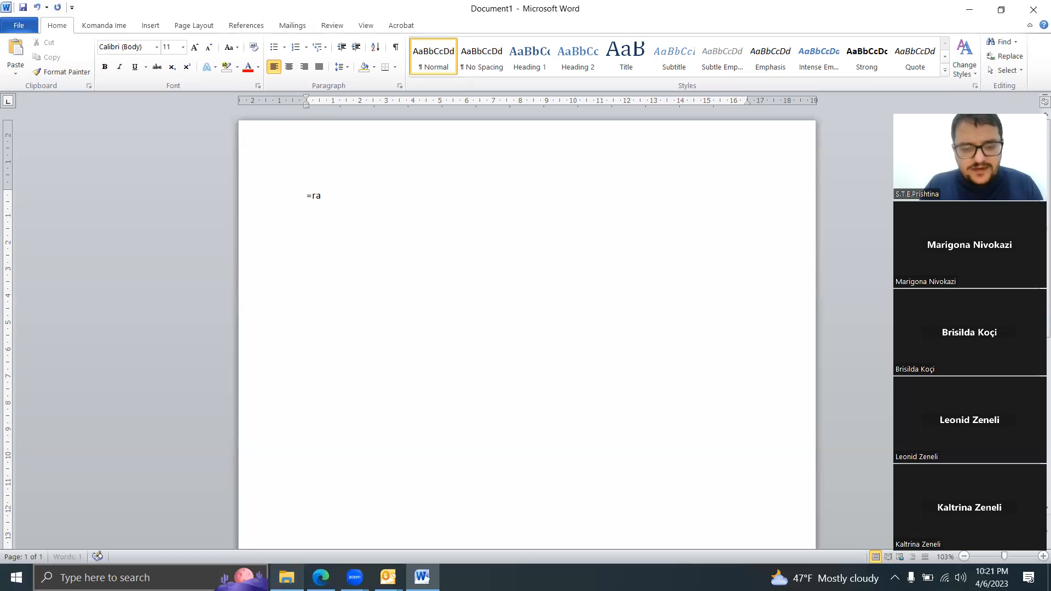
{"action": "key", "text": "Return"}
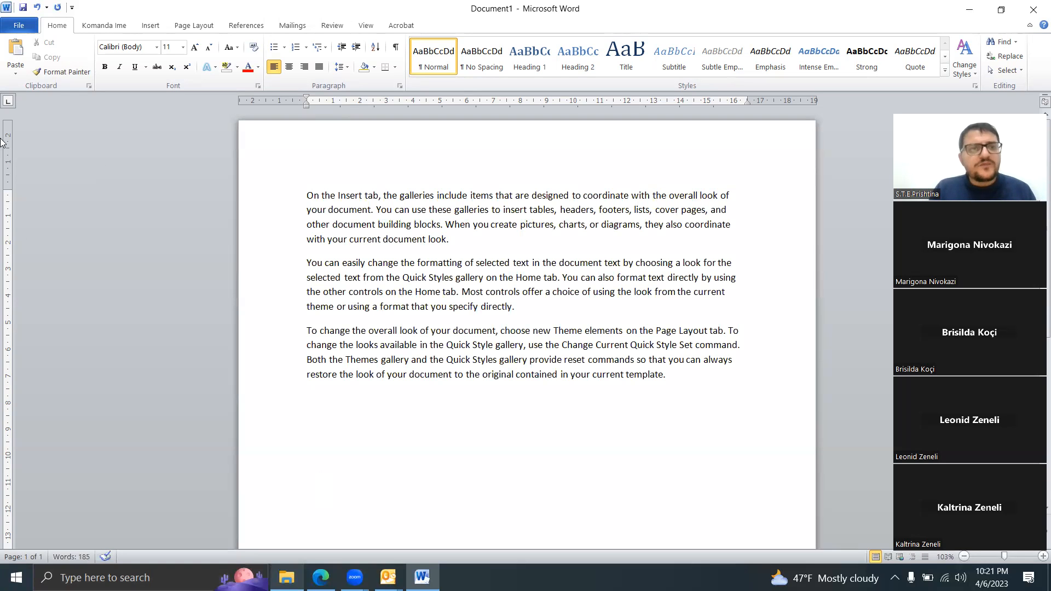
Step: Start saving the sample-text document to the desktop under the file name "Test 5"
{"action": "left_click", "coordinate": [26, 26]}
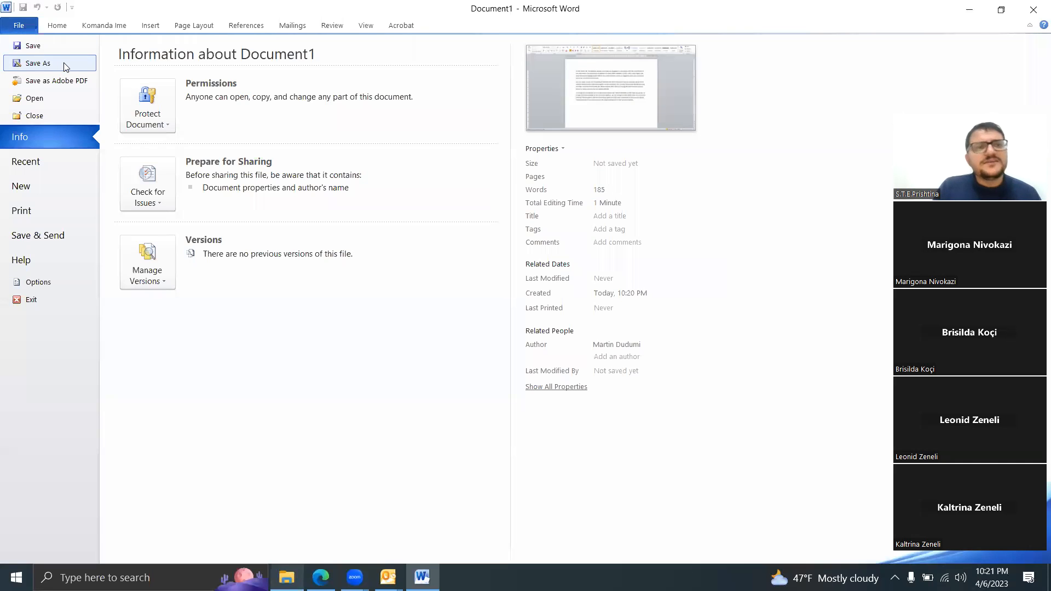
{"action": "left_click", "coordinate": [64, 66]}
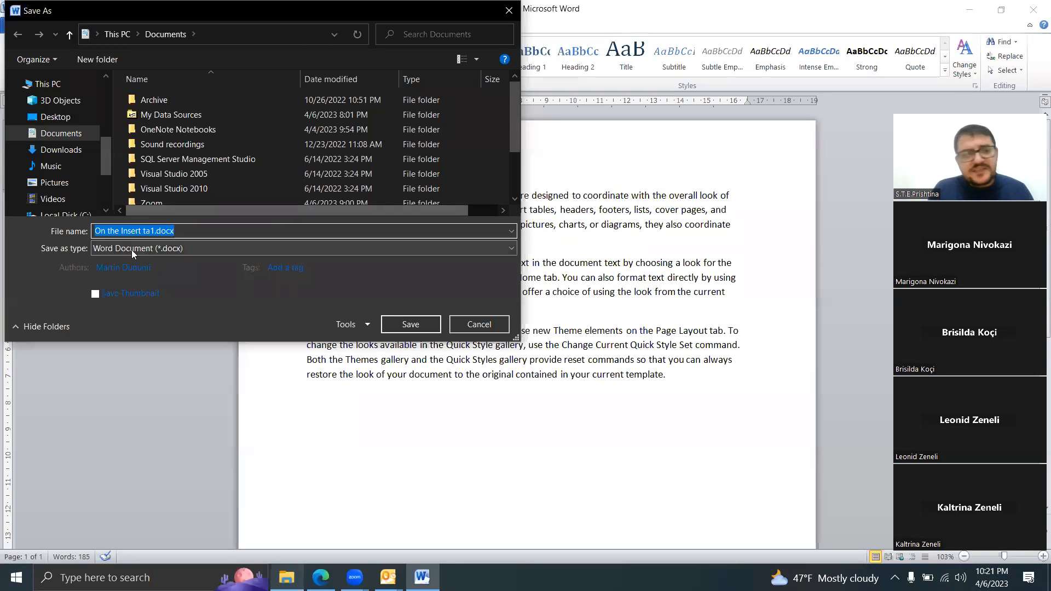
{"action": "left_click", "coordinate": [54, 117]}
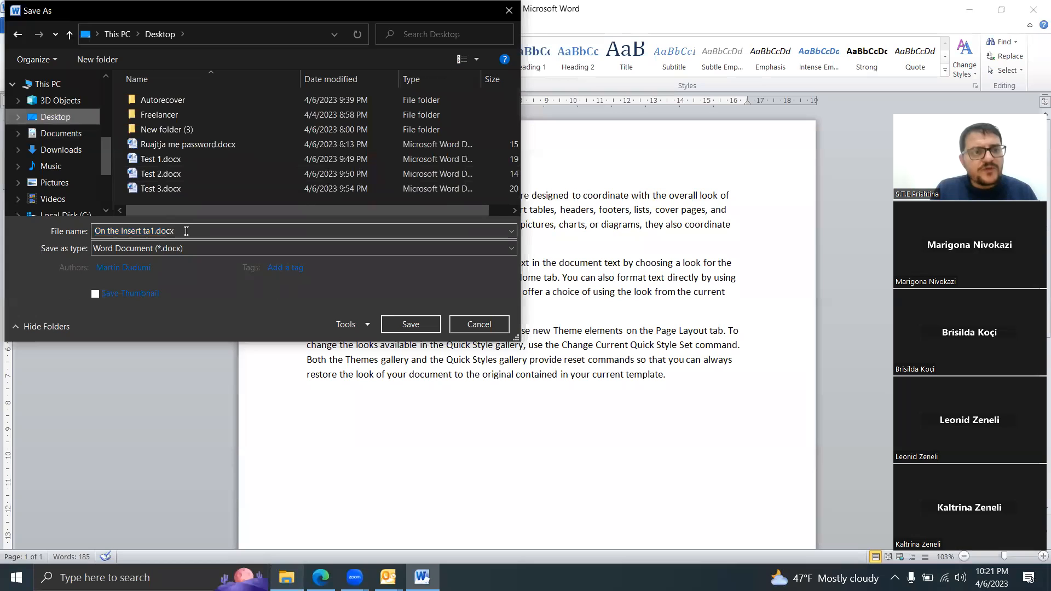
{"action": "left_click", "coordinate": [186, 231]}
{"action": "type", "text": "tTest 5"}
{"action": "left_click", "coordinate": [97, 231]}
{"action": "key", "text": "BackSpace"}
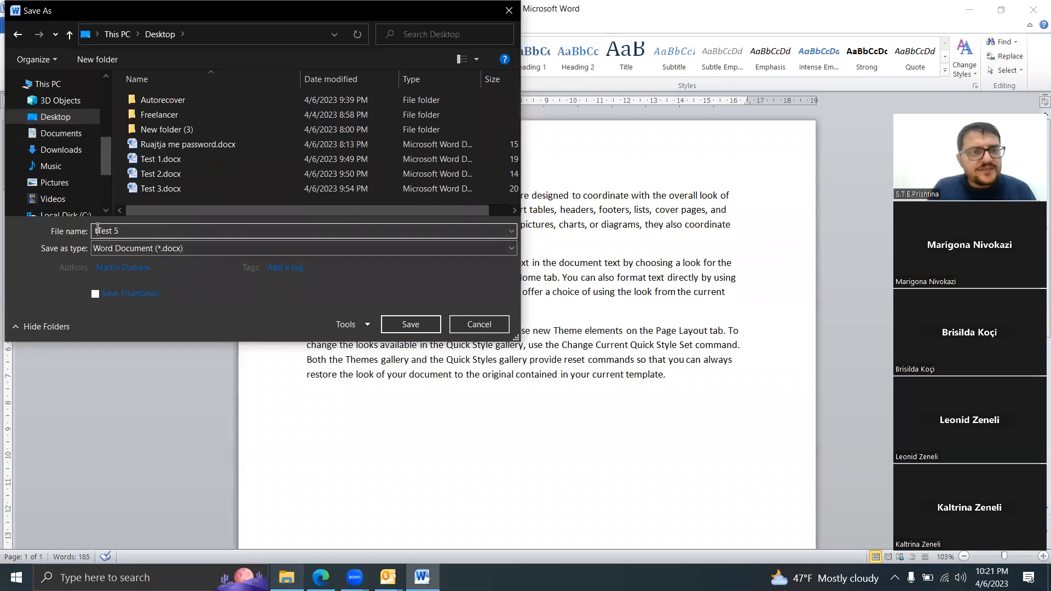
Step: Choose PDF (*.pdf) as the file type, review the PDF publishing options, and save the file
{"action": "left_click", "coordinate": [178, 248]}
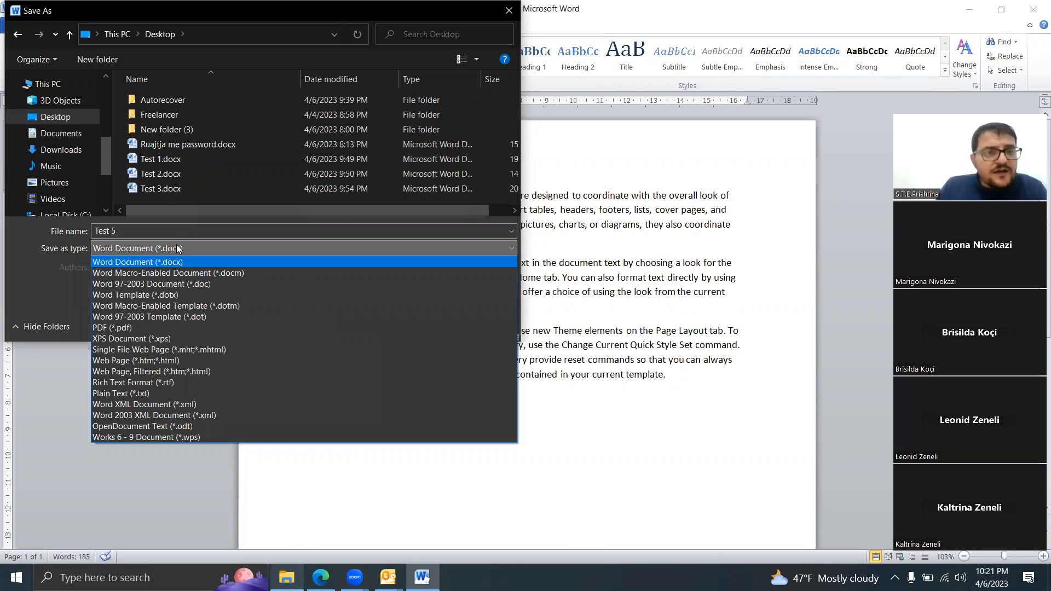
{"action": "left_click", "coordinate": [140, 327]}
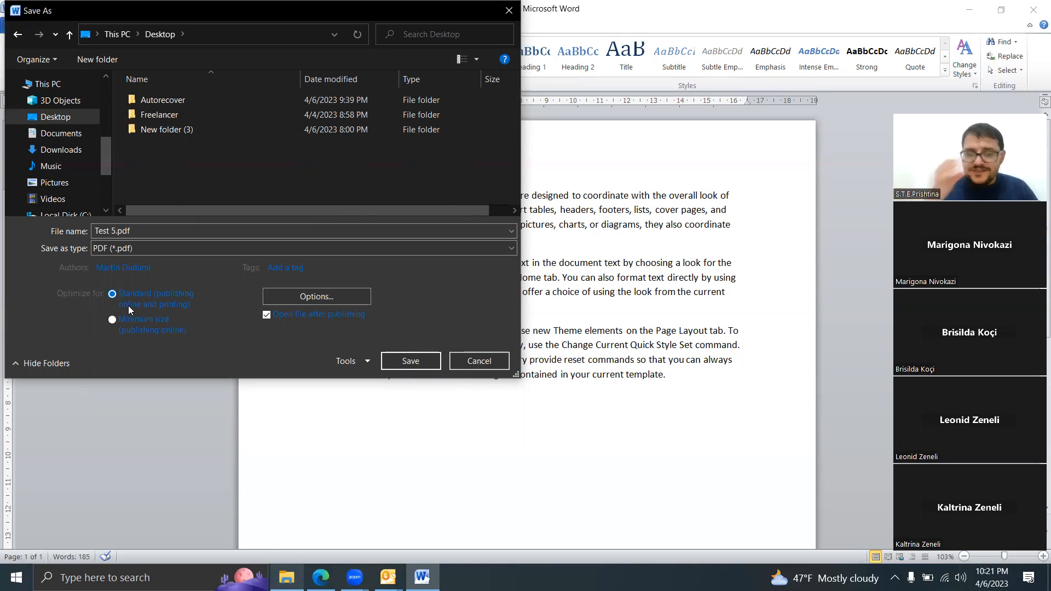
{"action": "left_click", "coordinate": [302, 296]}
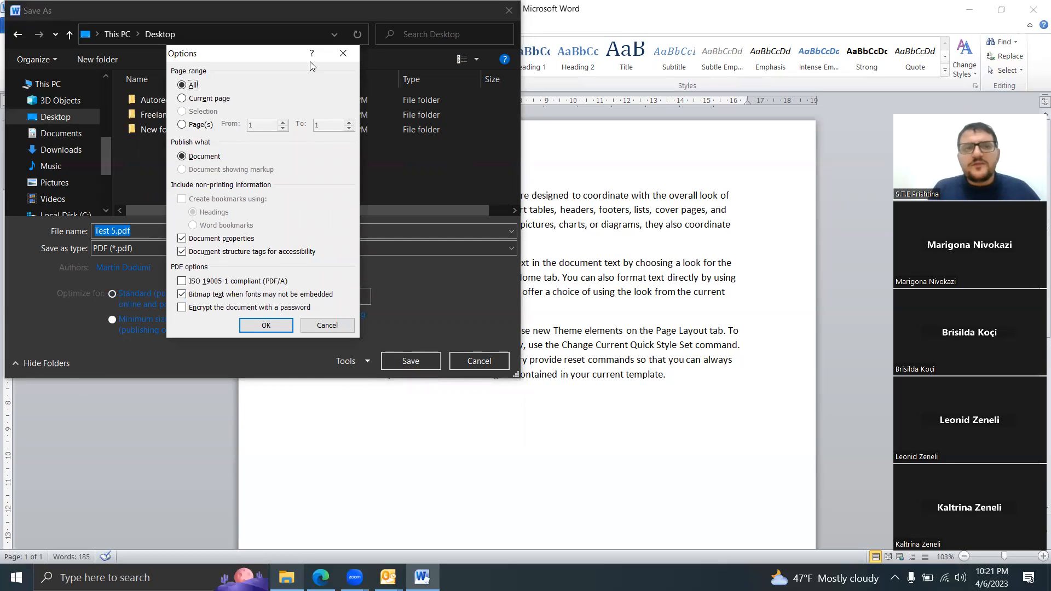
{"action": "left_click", "coordinate": [347, 55]}
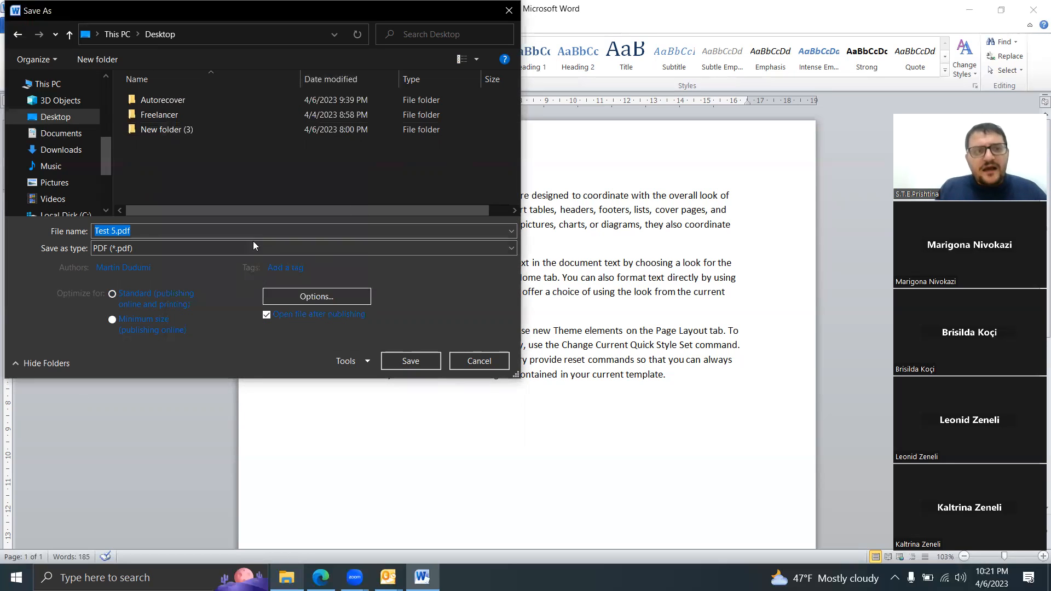
{"action": "left_click", "coordinate": [410, 360]}
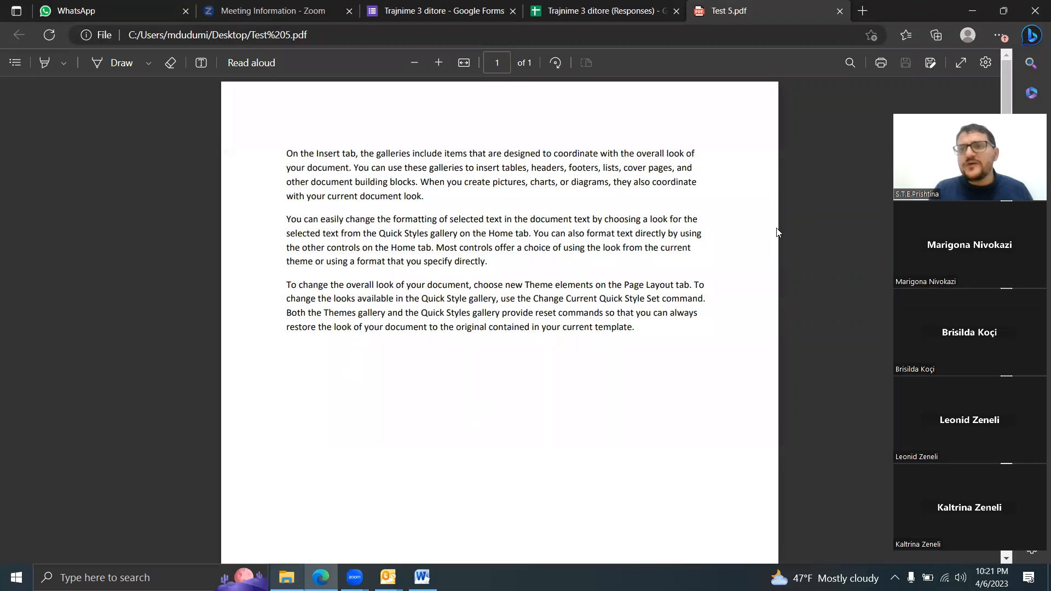
Step: Minimize the browser showing the published PDF and close Document1 without saving its changes
{"action": "left_click", "coordinate": [983, 11]}
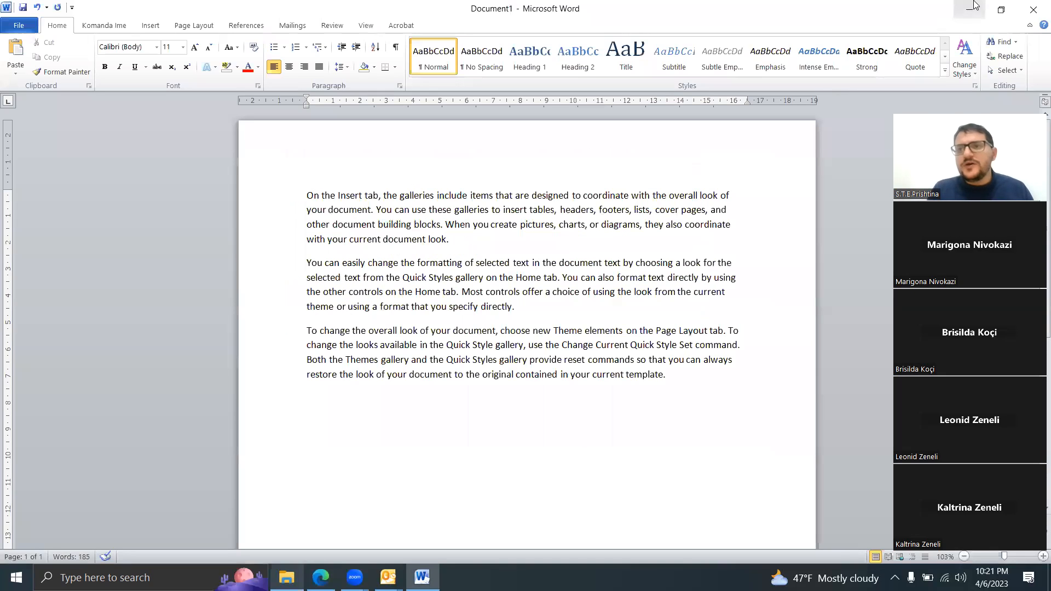
{"action": "left_click", "coordinate": [1031, 11]}
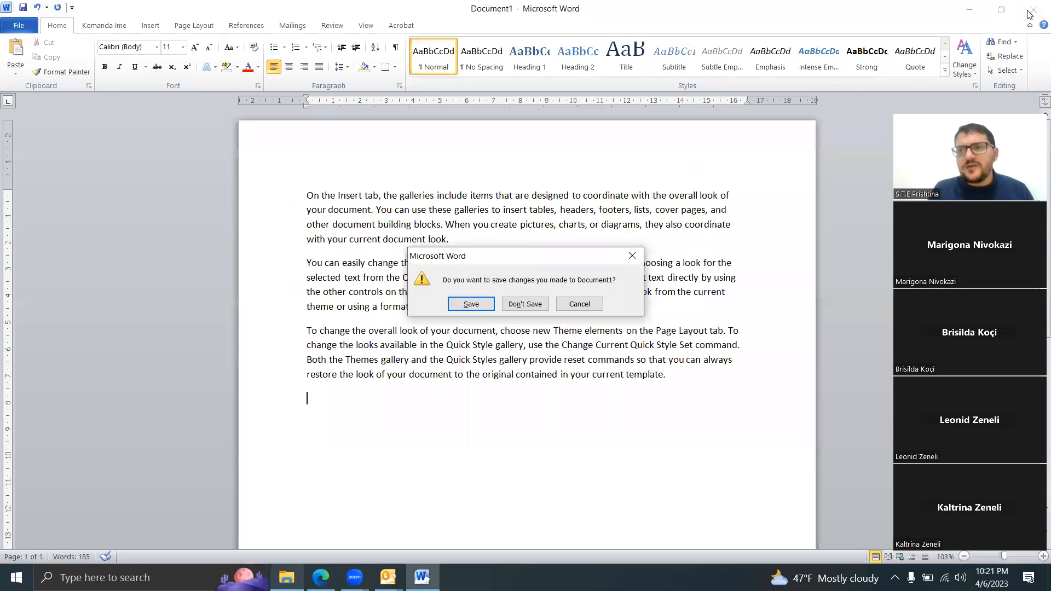
{"action": "left_click", "coordinate": [525, 304]}
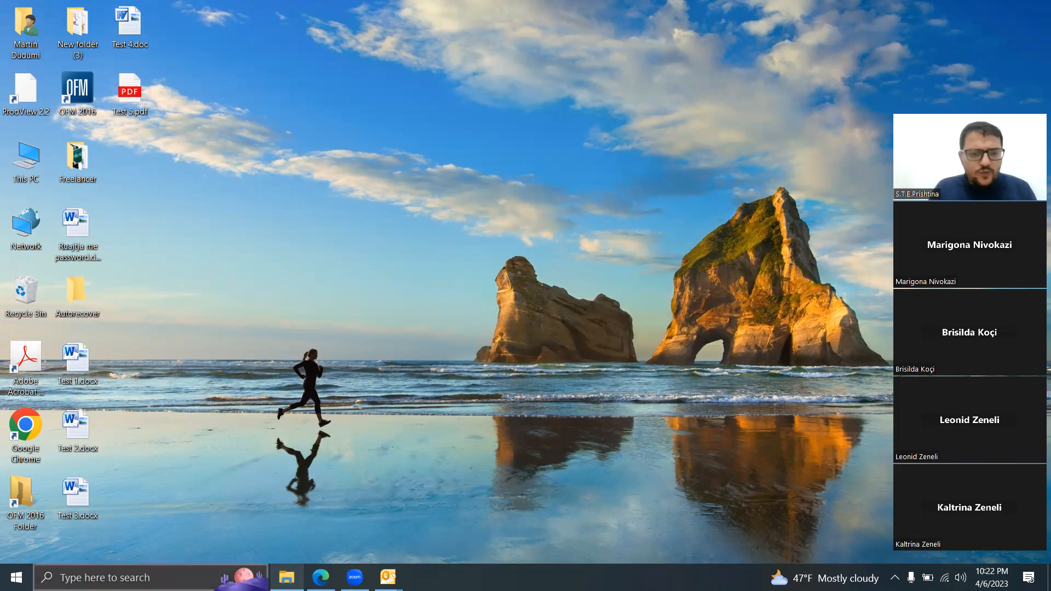
Step: Search Windows for "word" and open Microsoft Word 2010 with a new blank document
{"action": "left_click", "coordinate": [126, 577]}
{"action": "type", "text": "word"}
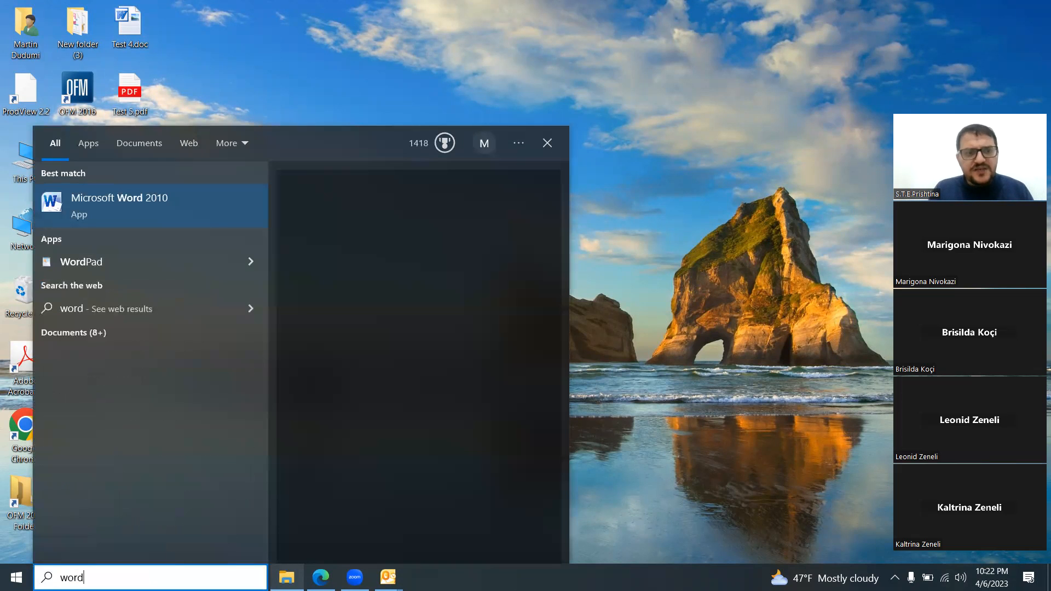
{"action": "left_click", "coordinate": [178, 224]}
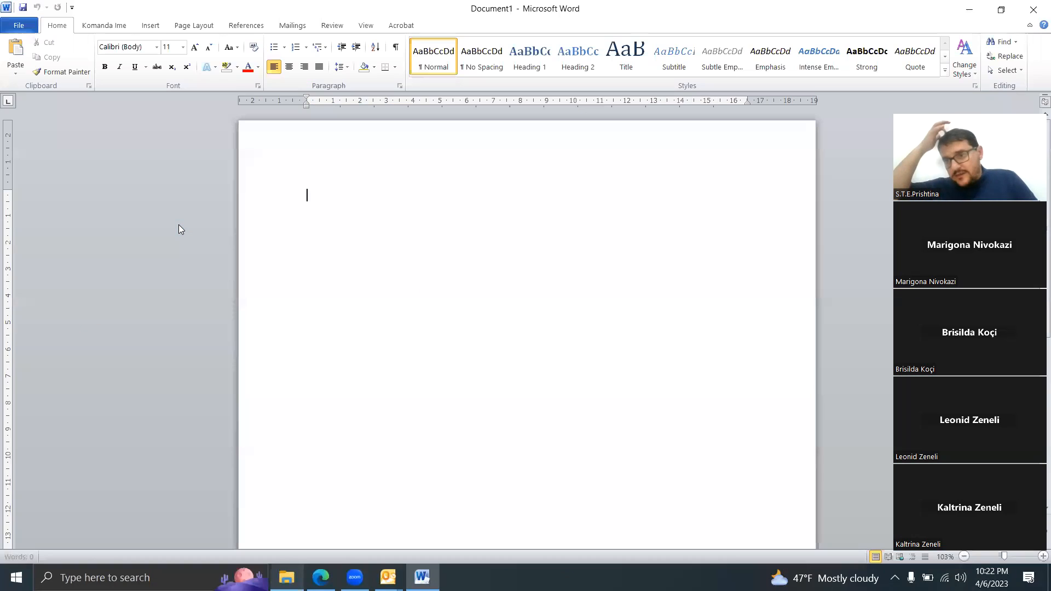
Step: Review the file types offered when saving the blank document under a new name, and cancel the save
{"action": "left_click", "coordinate": [24, 24]}
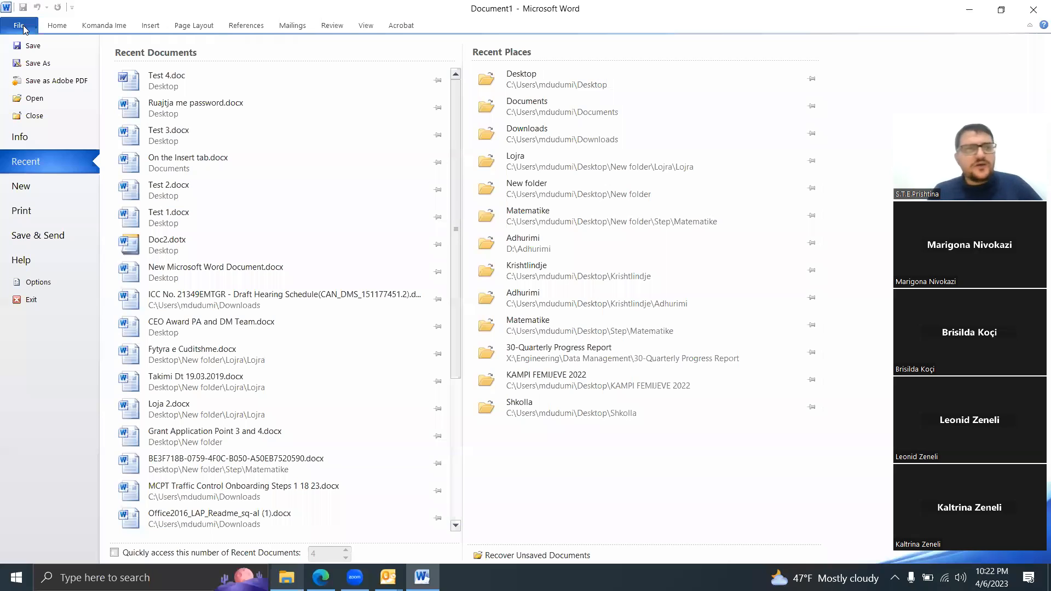
{"action": "left_click", "coordinate": [38, 64]}
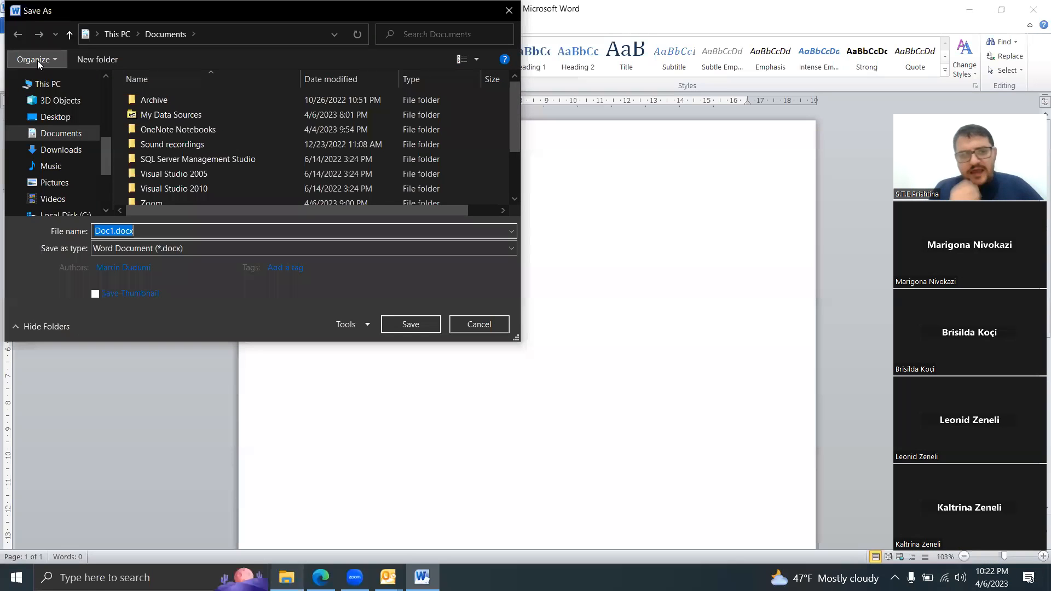
{"action": "left_click", "coordinate": [81, 104]}
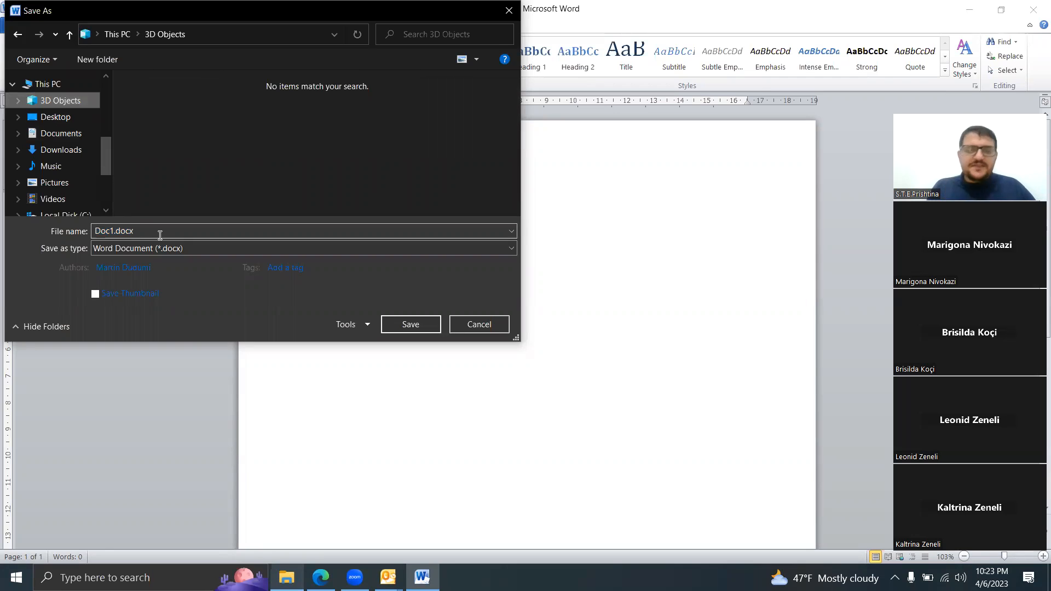
{"action": "left_click", "coordinate": [173, 248]}
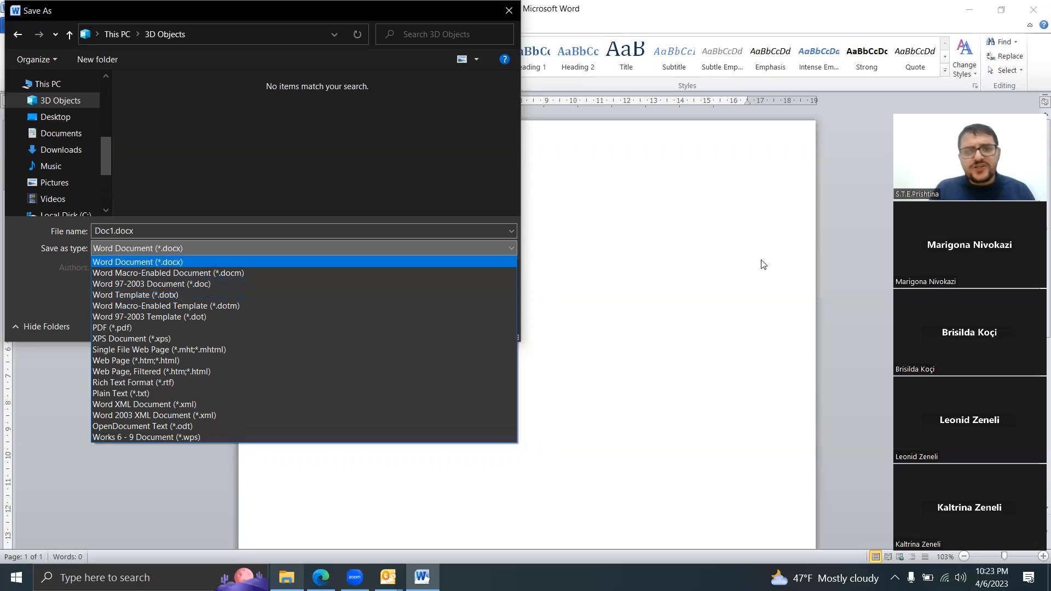
{"action": "left_click", "coordinate": [669, 329]}
{"action": "left_click", "coordinate": [465, 324]}
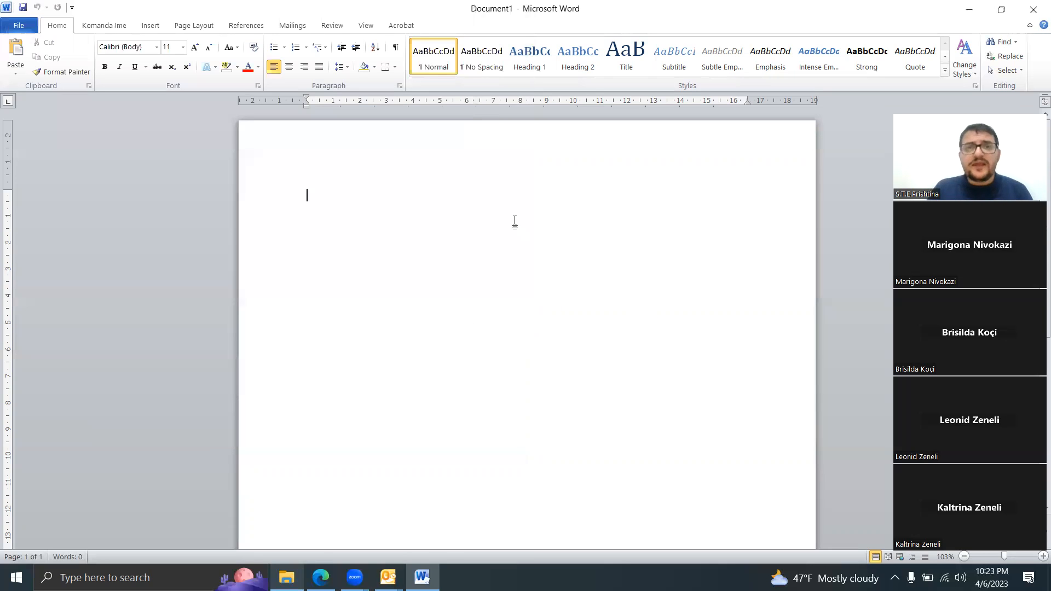
{"action": "left_click", "coordinate": [864, 8]}
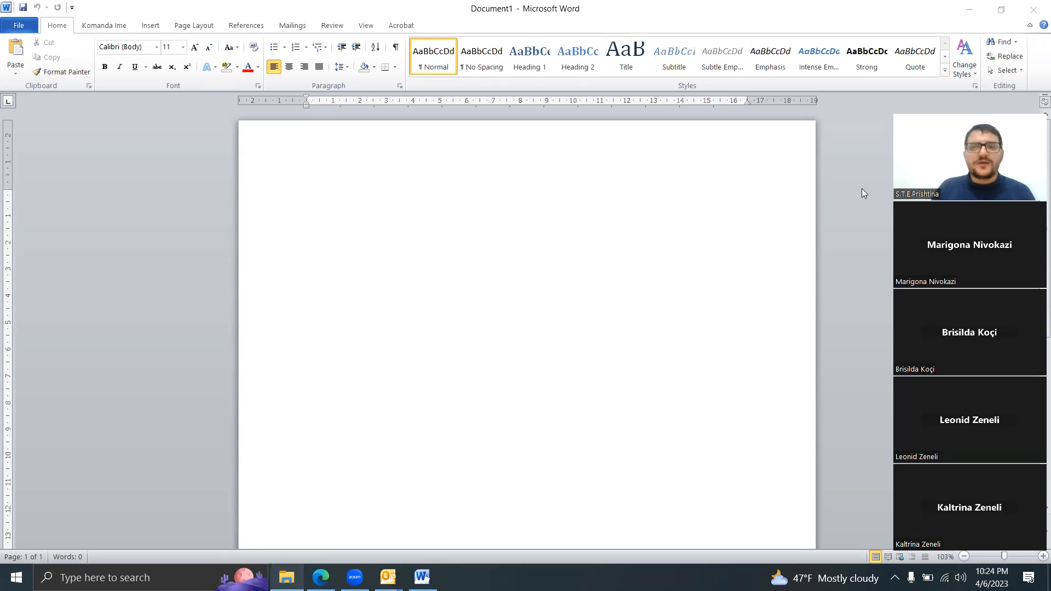
Step: Insert the built-in header with a centred title above a dark red double line, and enter "Template" as the document title
{"action": "double_click", "coordinate": [465, 147]}
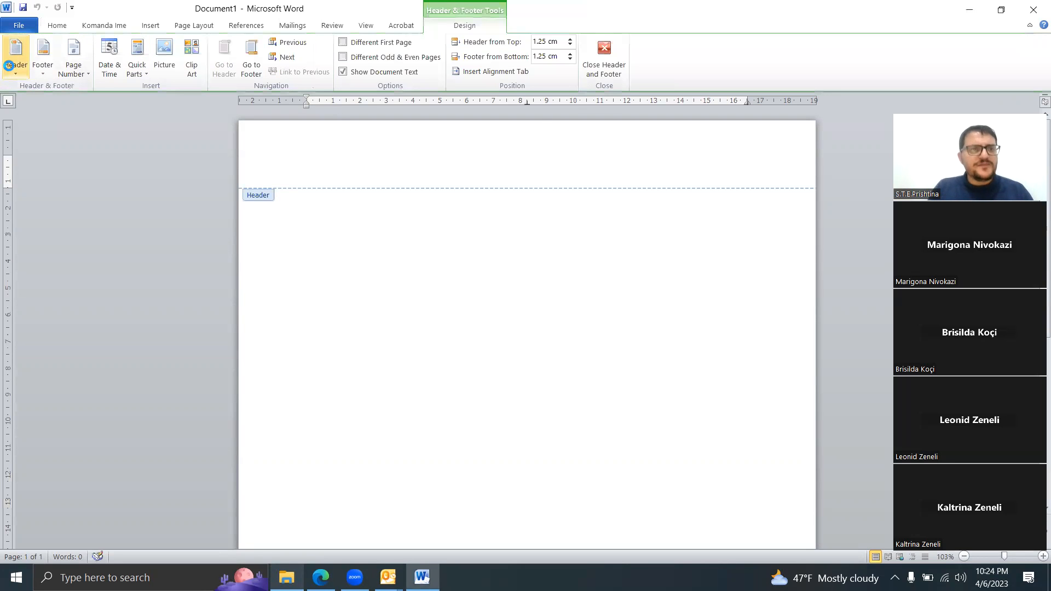
{"action": "left_click", "coordinate": [8, 67]}
{"action": "left_click", "coordinate": [113, 279]}
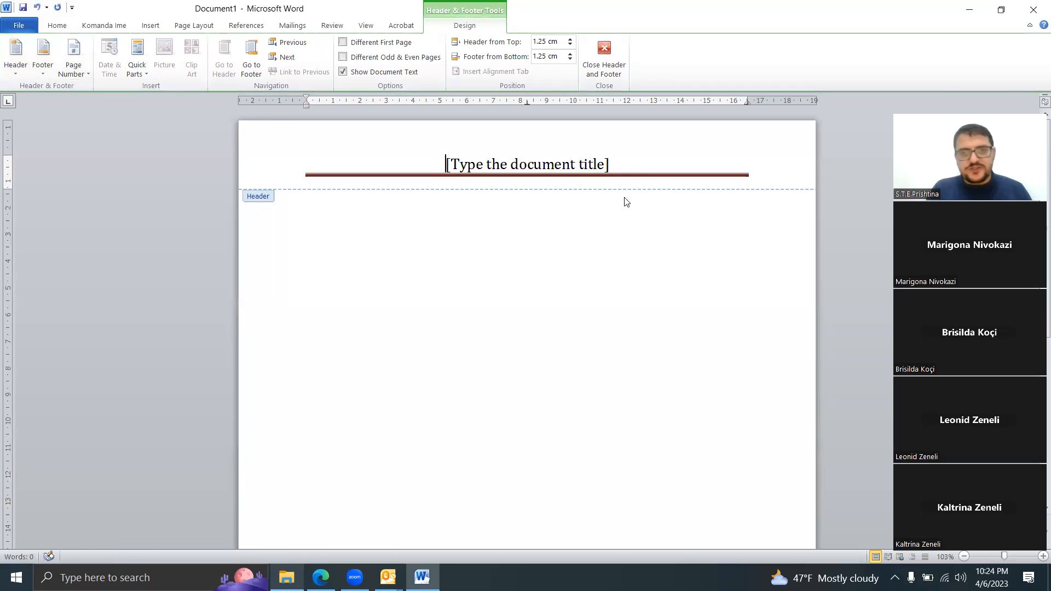
{"action": "left_click", "coordinate": [608, 168]}
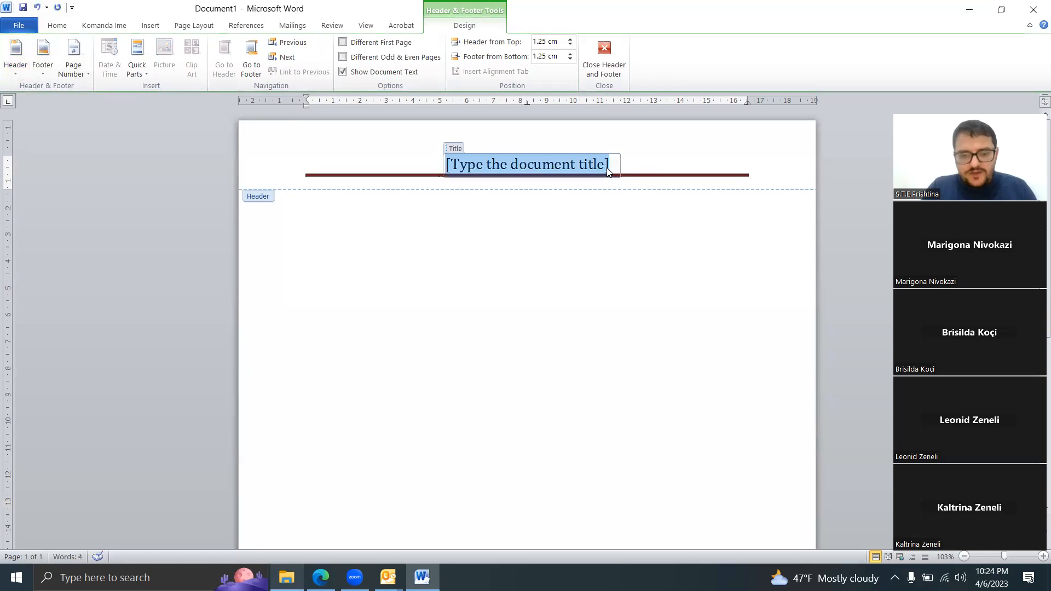
{"action": "type", "text": "Templatye"}
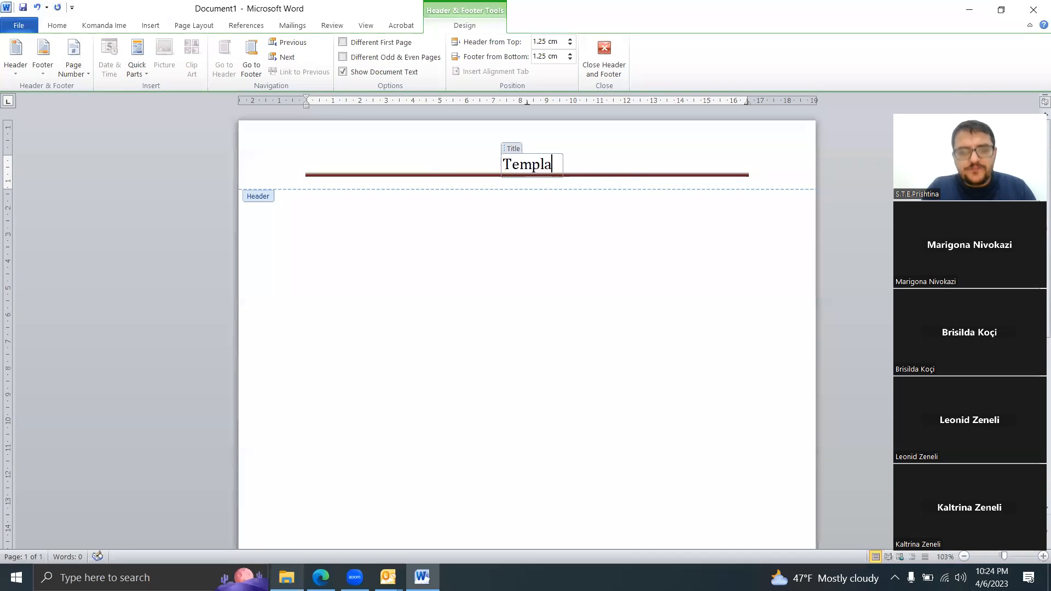
{"action": "key", "text": "BackSpace"}
{"action": "key", "text": "BackSpace"}
{"action": "key", "text": "BackSpace"}
{"action": "type", "text": "te"}
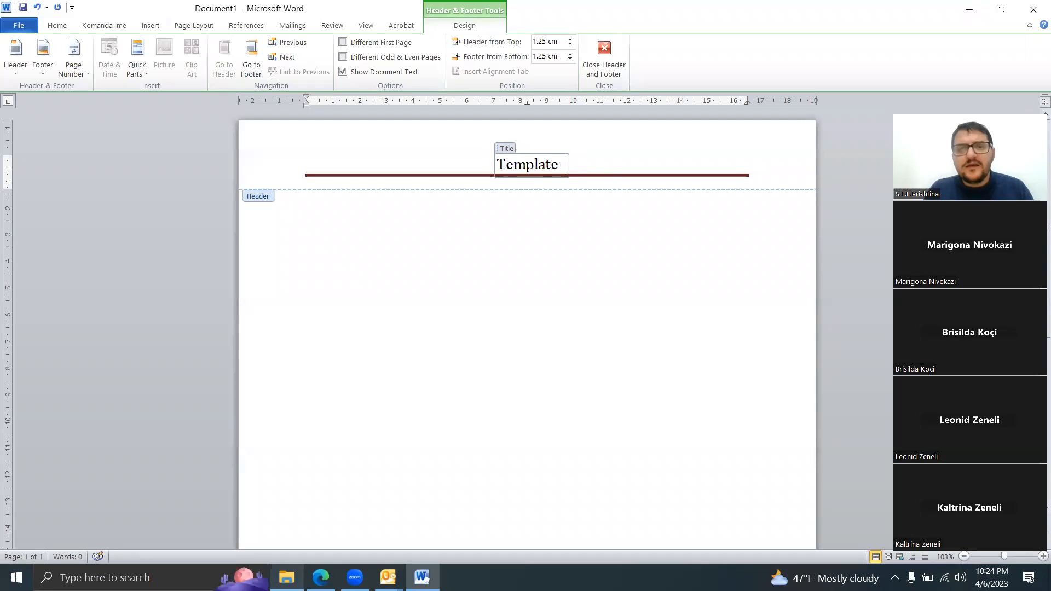
Step: Insert the Alphabet footer, replace its placeholder text with "Kompania ime", and return to the document body
{"action": "left_click", "coordinate": [239, 50]}
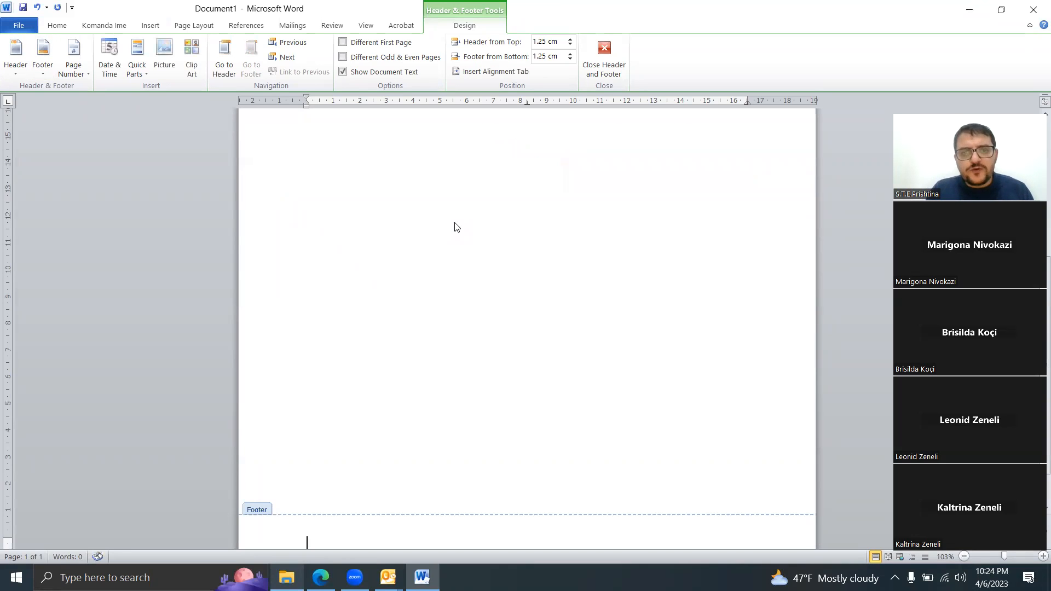
{"action": "left_click", "coordinate": [40, 69]}
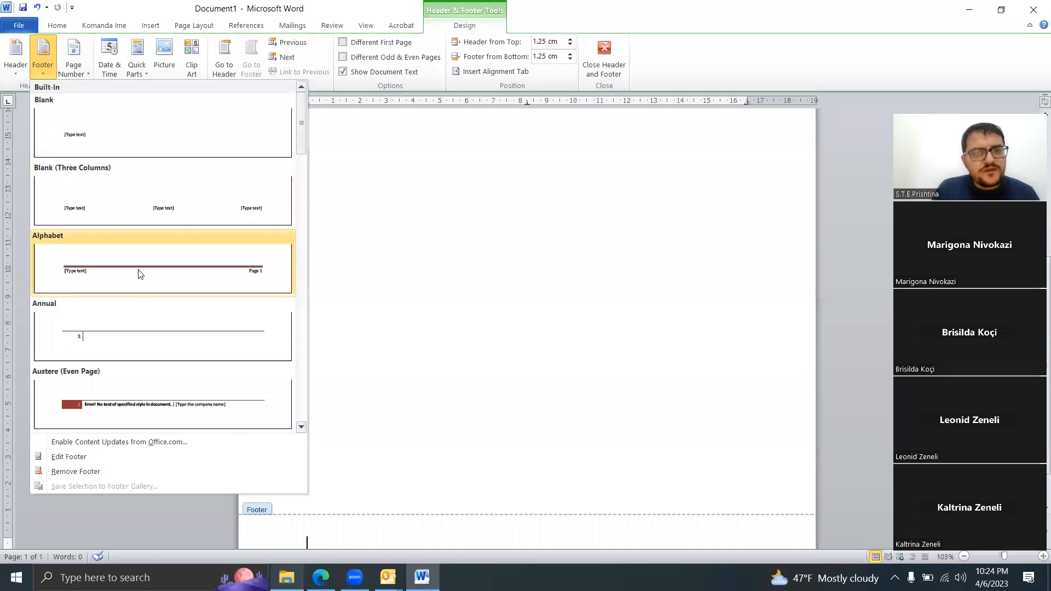
{"action": "left_click", "coordinate": [136, 272]}
{"action": "left_click", "coordinate": [406, 534]}
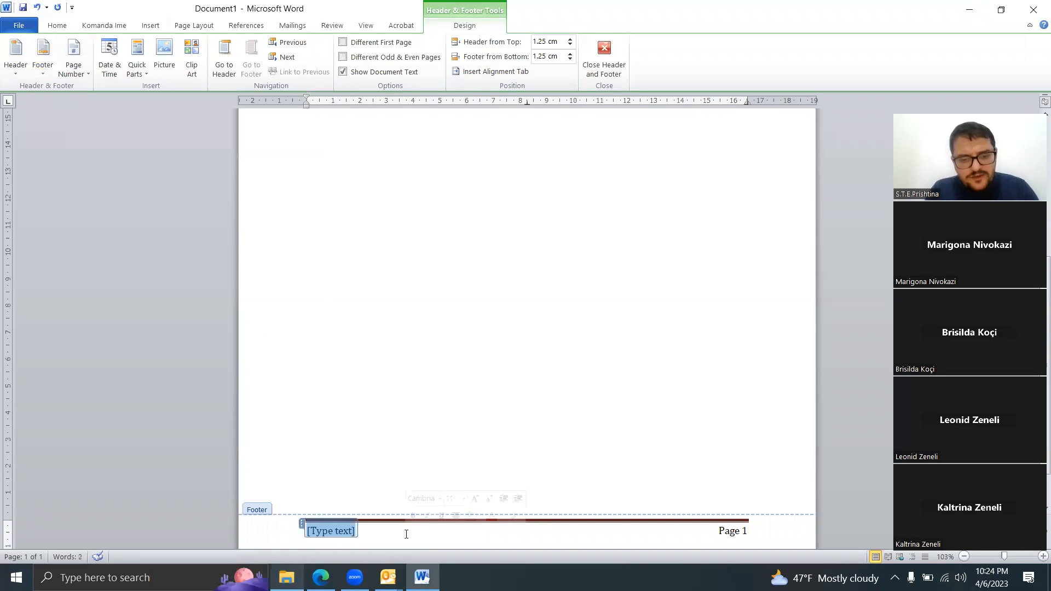
{"action": "type", "text": "Mar"}
{"action": "key", "text": "BackSpace"}
{"action": "key", "text": "BackSpace"}
{"action": "key", "text": "BackSpace"}
{"action": "type", "text": "Kompanie"}
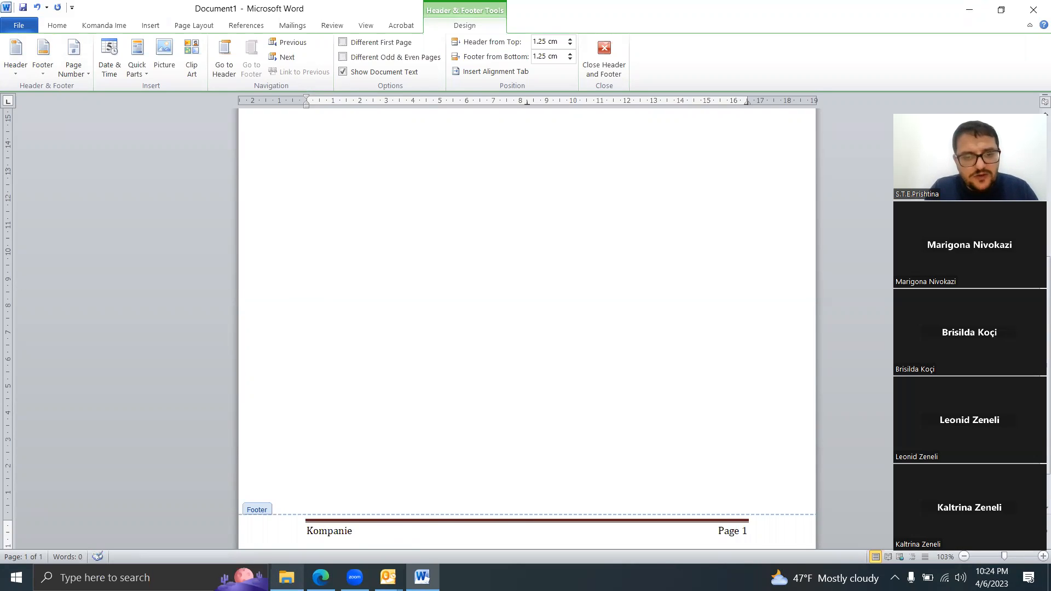
{"action": "key", "text": "BackSpace"}
{"action": "type", "text": "a "}
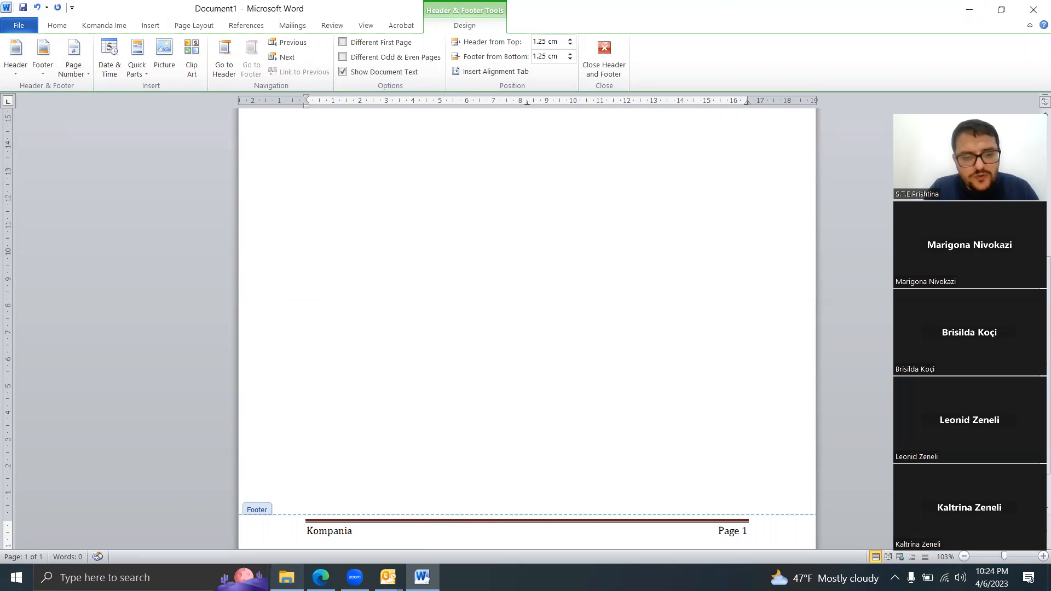
{"action": "type", "text": "ime"}
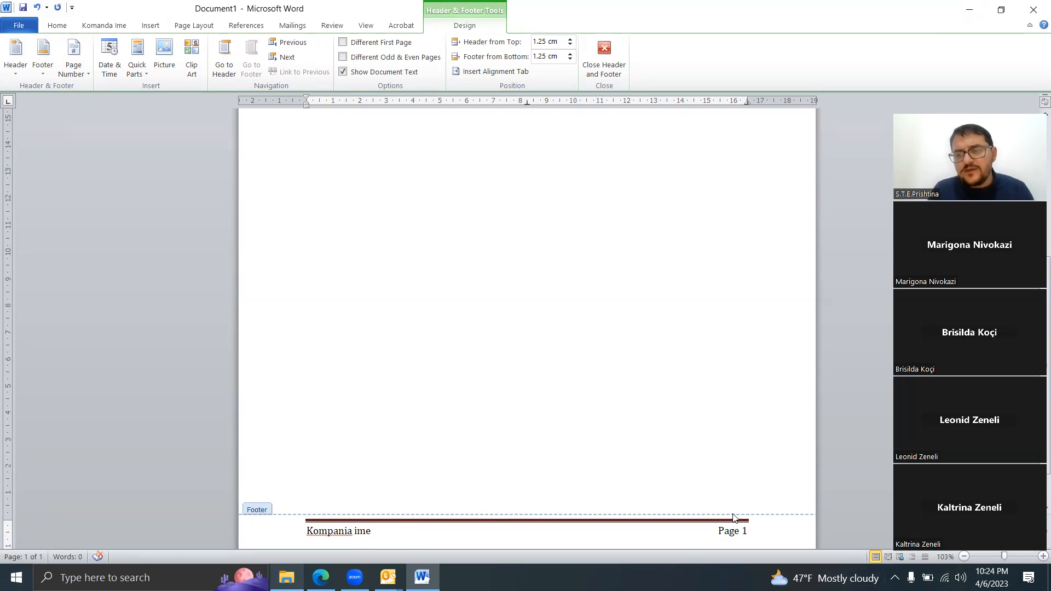
{"action": "double_click", "coordinate": [630, 354]}
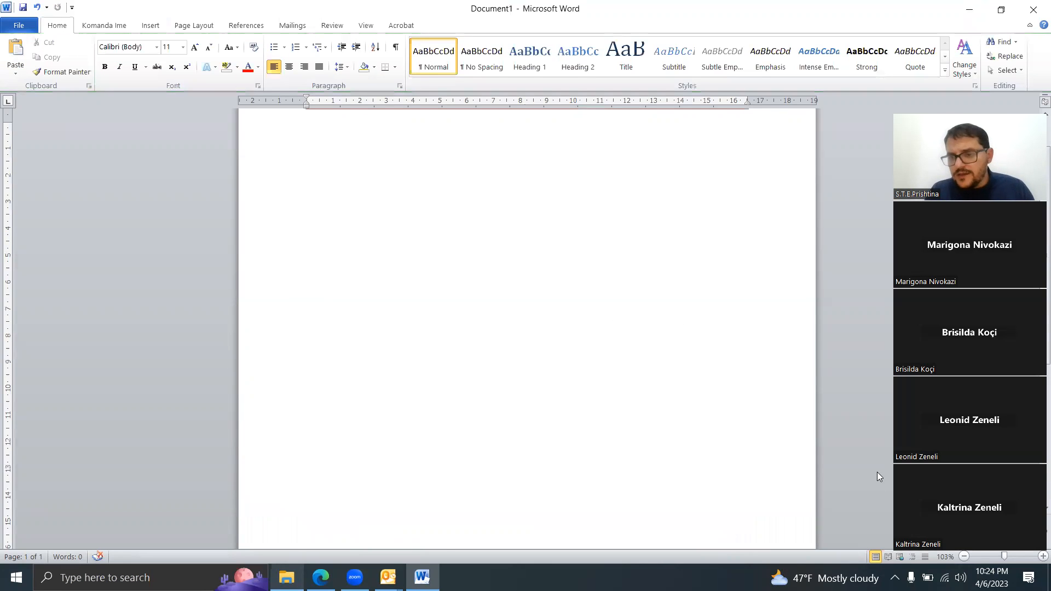
Step: Start saving the document under a new name, with Desktop as the location and "Testi im" as the file name
{"action": "left_click_drag", "start_coordinate": [987, 112], "coordinate": [821, 94]}
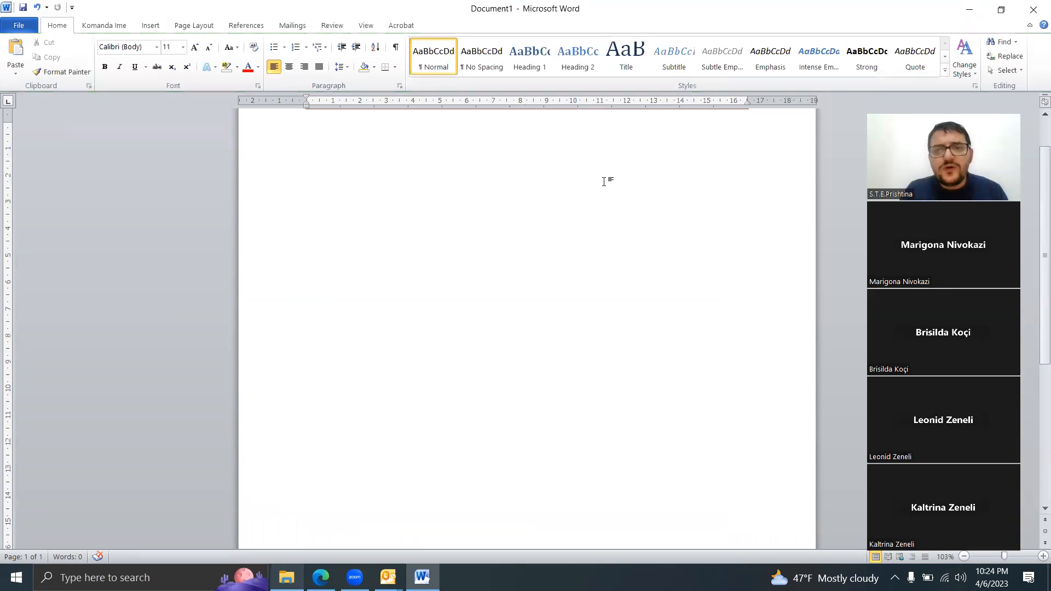
{"action": "scroll", "coordinate": [604, 181], "scroll_direction": "down", "scroll_amount": 4, "text": "ctrl"}
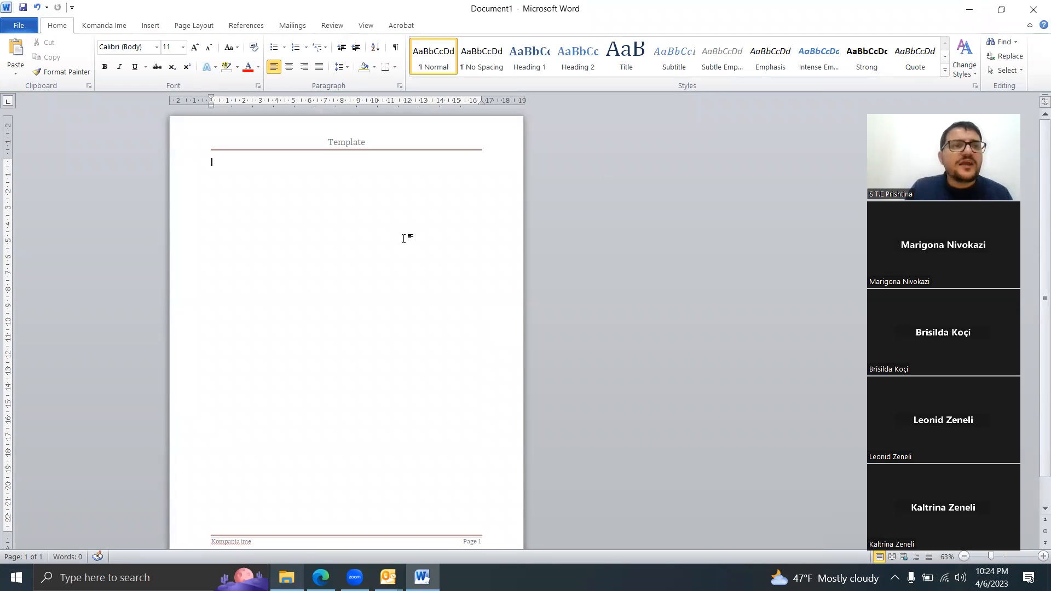
{"action": "left_click", "coordinate": [19, 25]}
{"action": "left_click", "coordinate": [34, 63]}
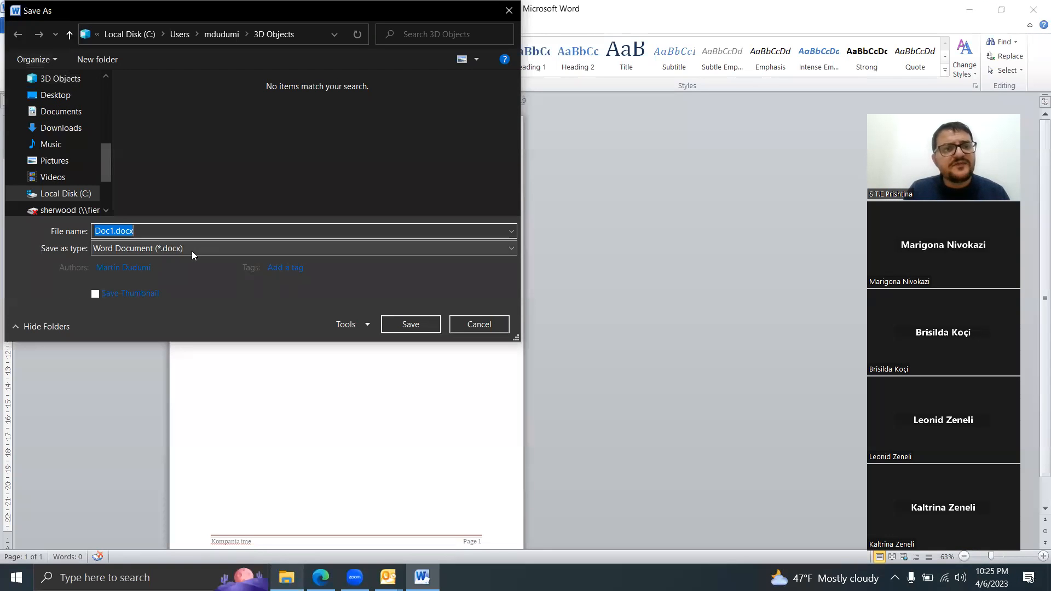
{"action": "left_click", "coordinate": [56, 96]}
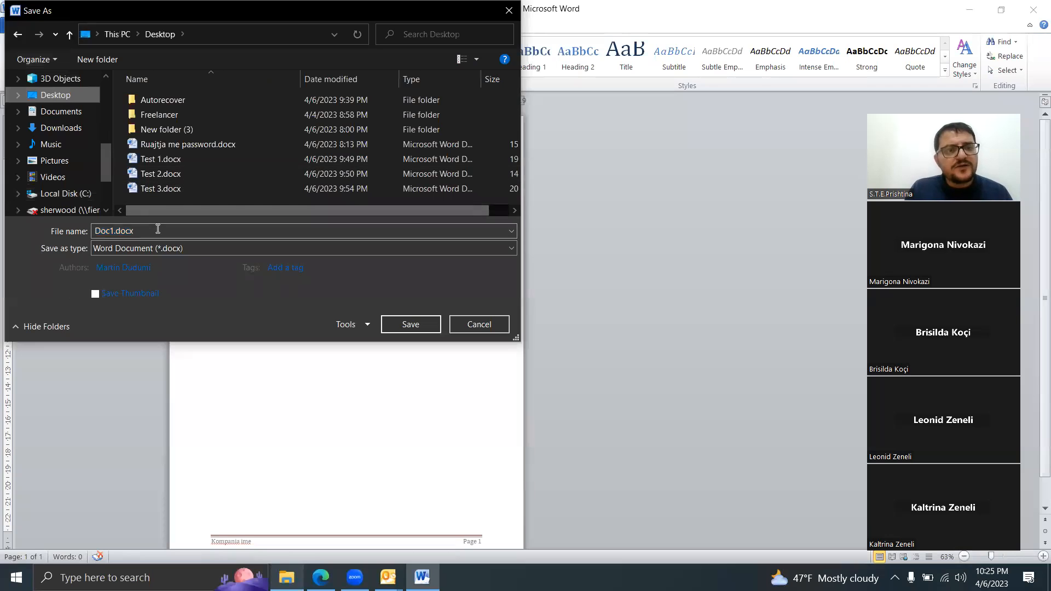
{"action": "left_click", "coordinate": [157, 230]}
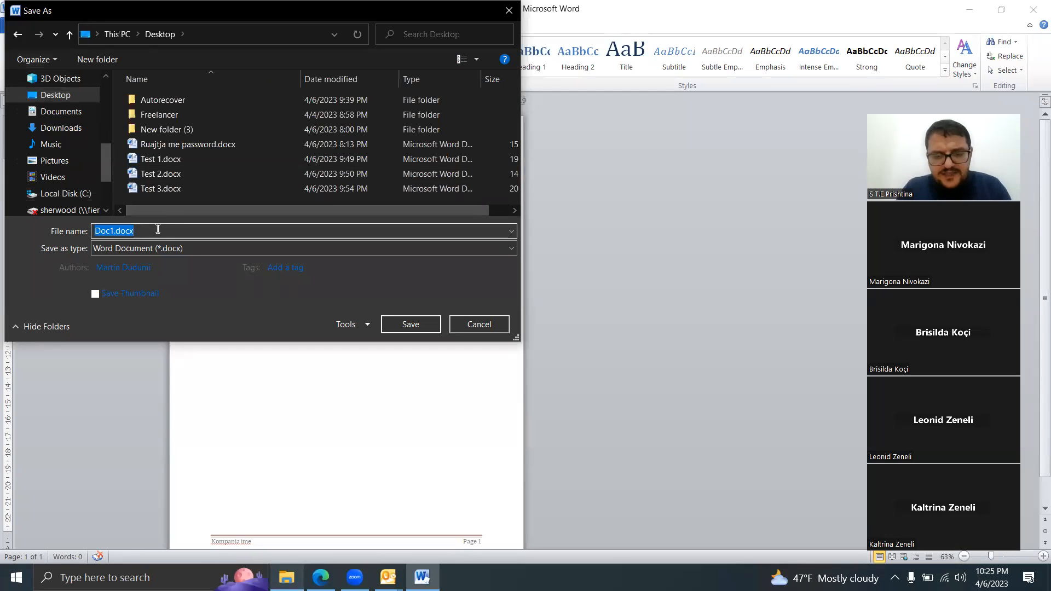
{"action": "type", "text": "Test im"}
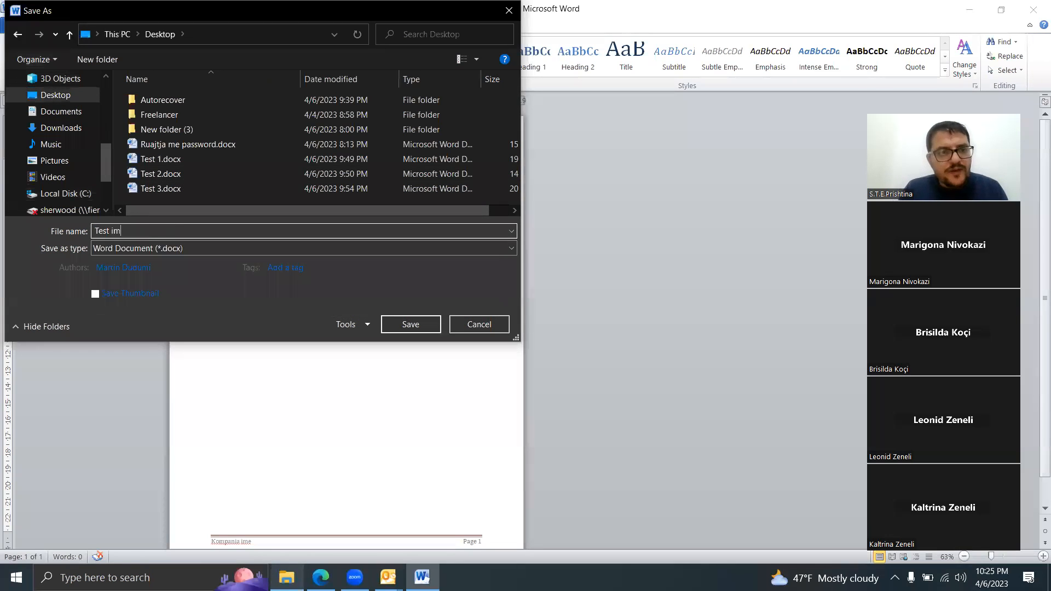
{"action": "left_click", "coordinate": [111, 231]}
{"action": "key", "text": "BackSpace"}
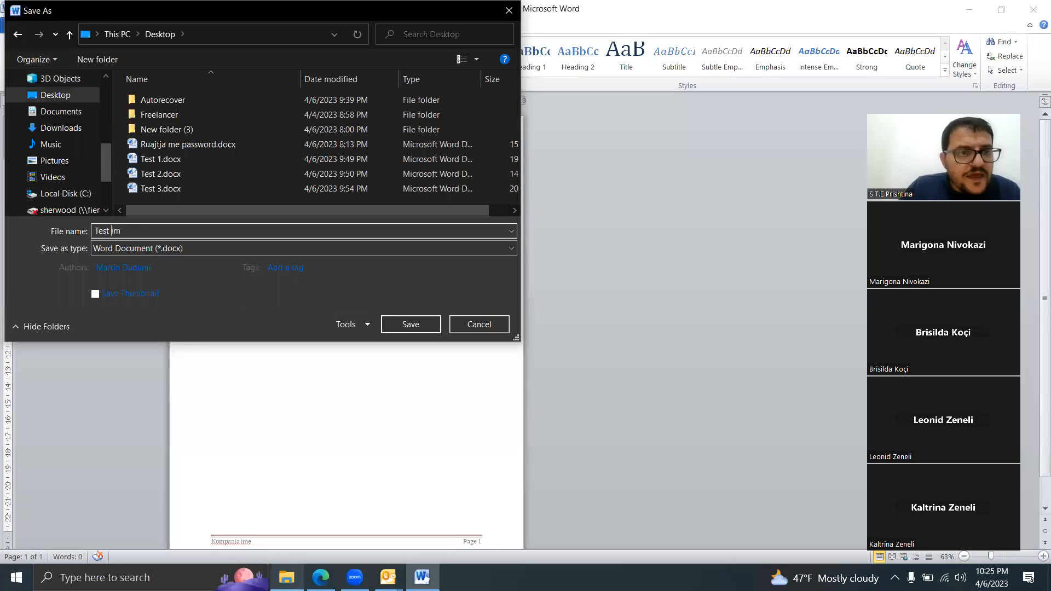
{"action": "type", "text": "i"}
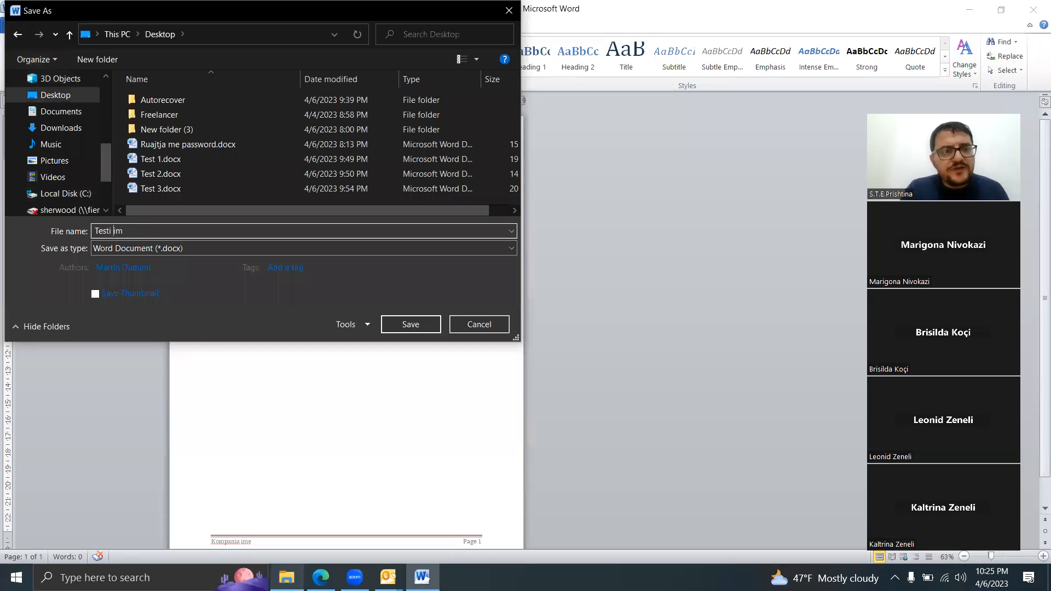
Step: Choose Word Template (*.dotx) as the file type and save the file
{"action": "left_click", "coordinate": [159, 249]}
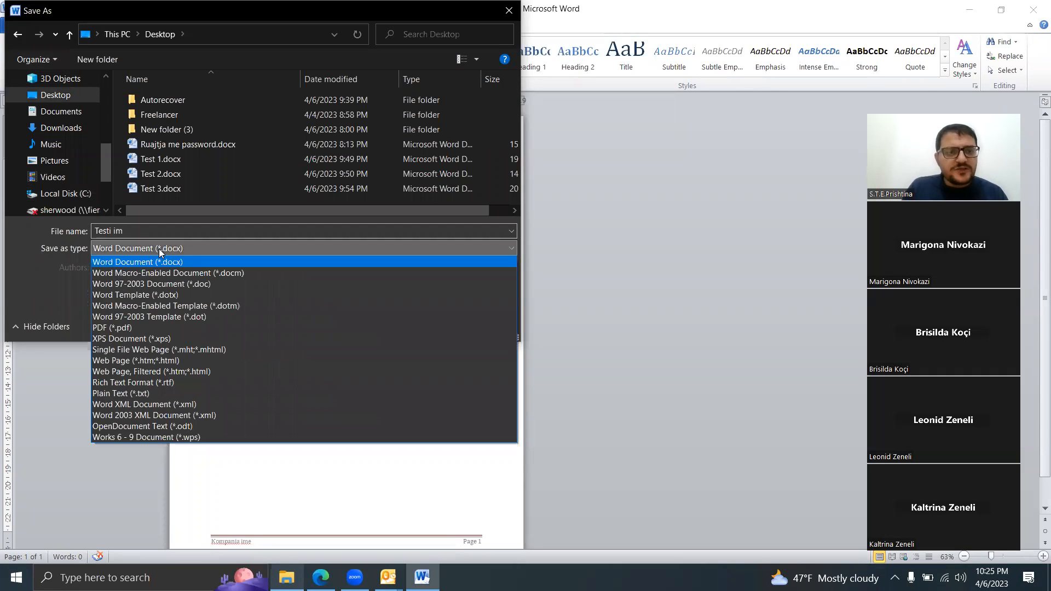
{"action": "left_click", "coordinate": [173, 296]}
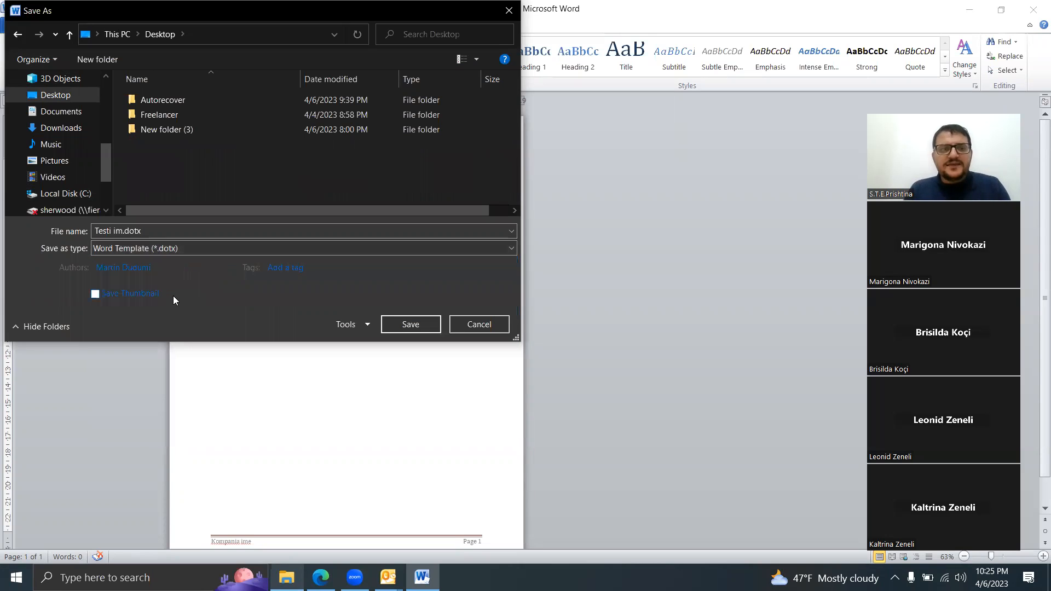
{"action": "left_click", "coordinate": [421, 320]}
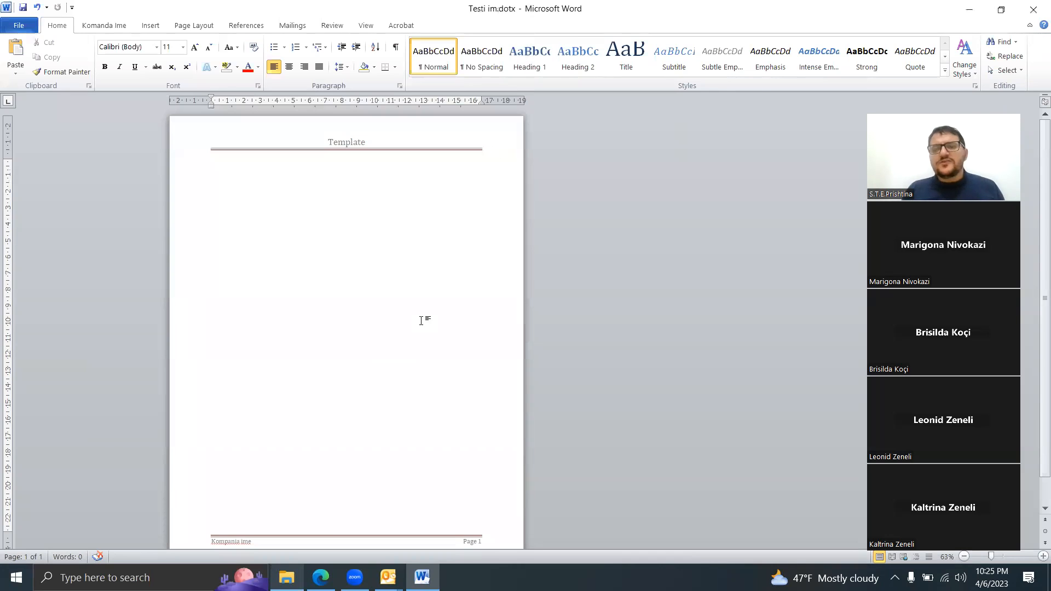
Step: Close the template, create a new document from Testi im.dotx on the desktop, and enter =rand() in its body
{"action": "left_click", "coordinate": [1033, 9]}
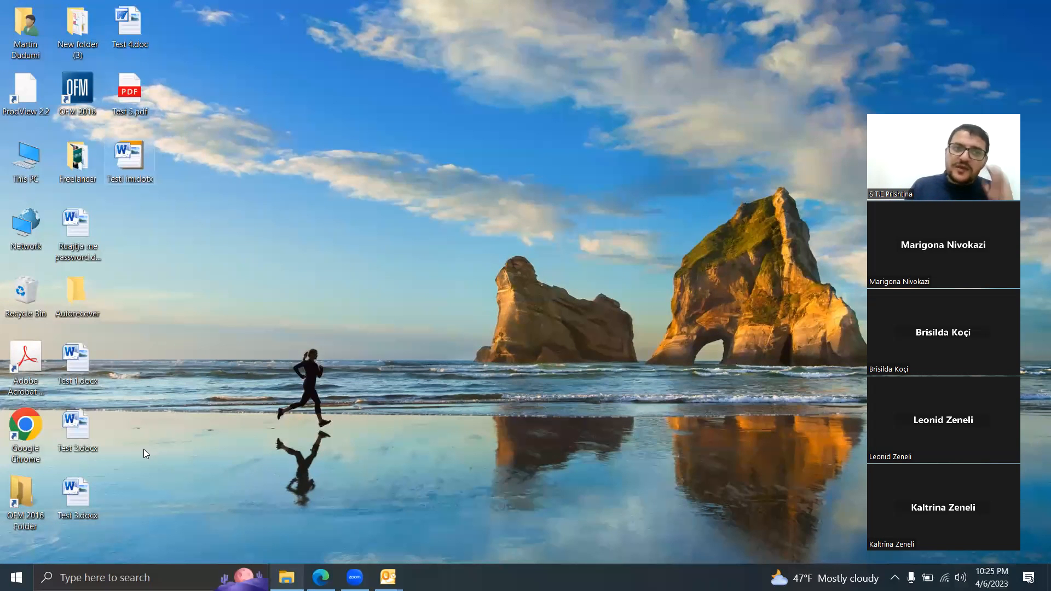
{"action": "double_click", "coordinate": [129, 164]}
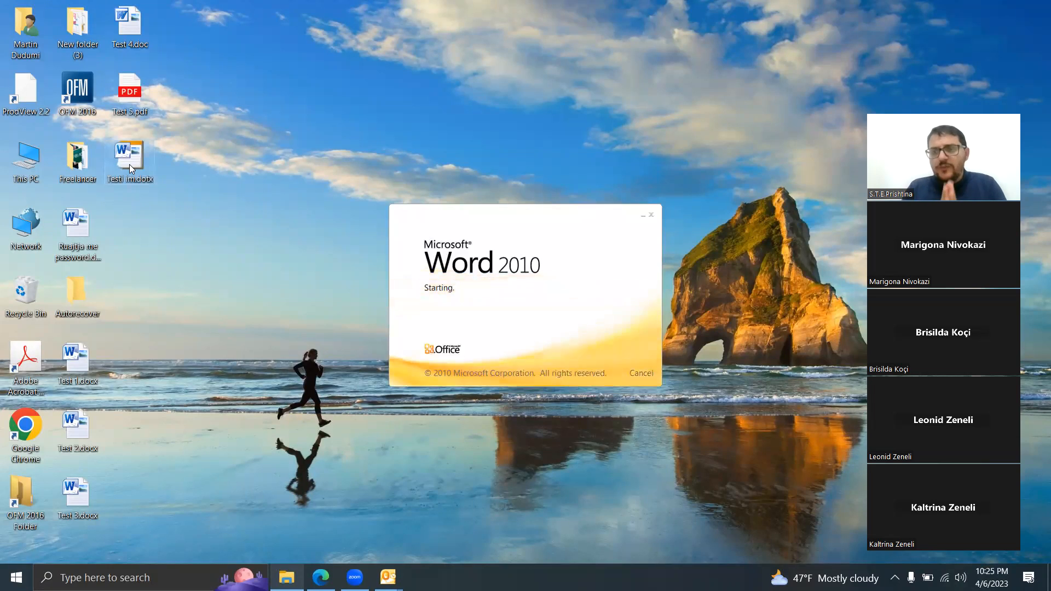
{"action": "type", "text": "=rand()"}
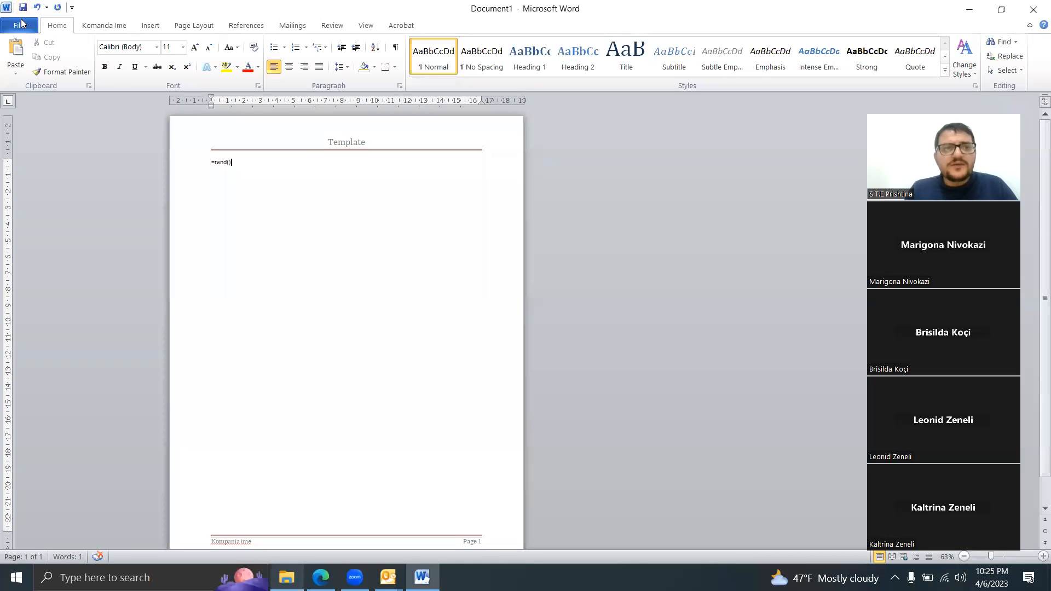
Step: Save the new document to the Desktop as a Word Document (*.docx), using the author's first name as the file name
{"action": "key", "text": "ctrl+s"}
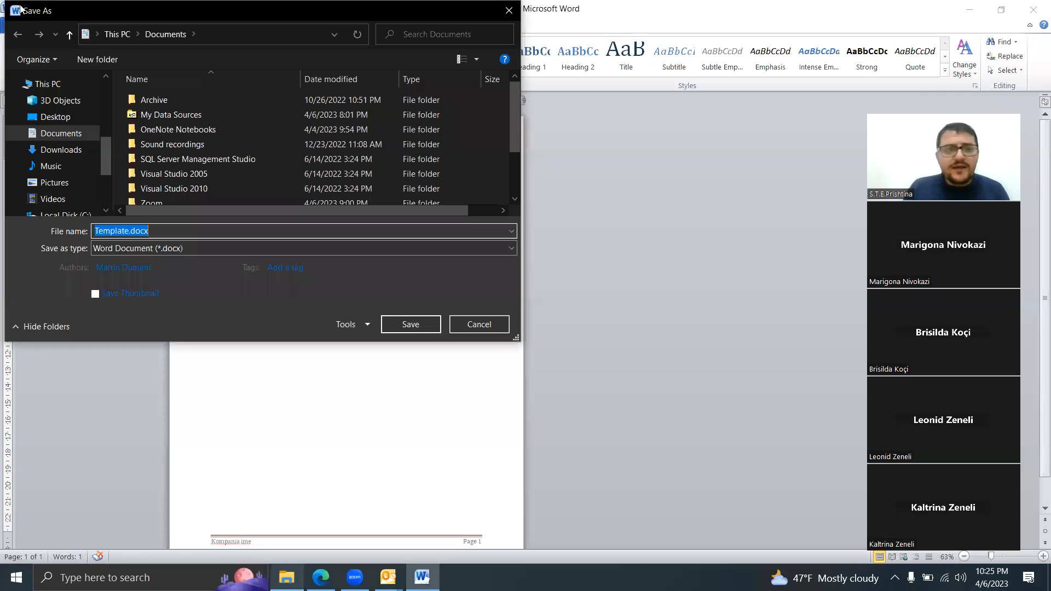
{"action": "left_click", "coordinate": [72, 120]}
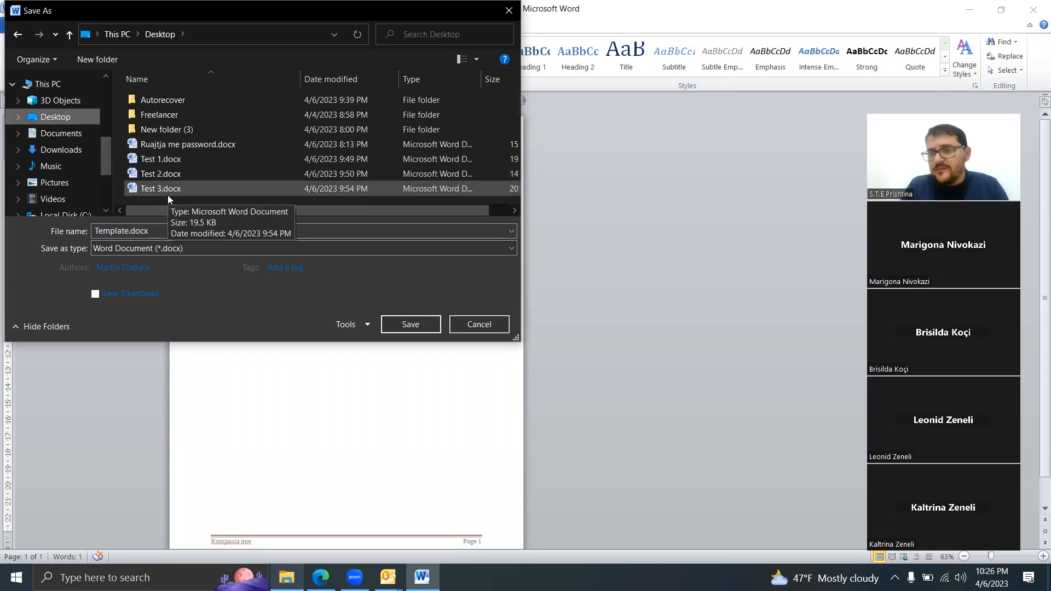
{"action": "double_click", "coordinate": [164, 234]}
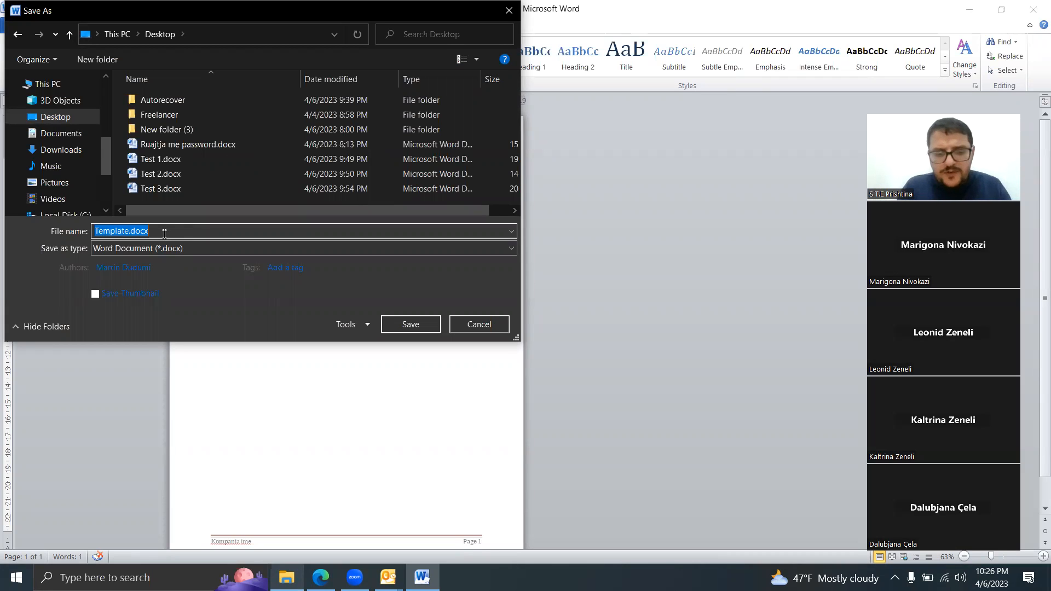
{"action": "type", "text": "Martin"}
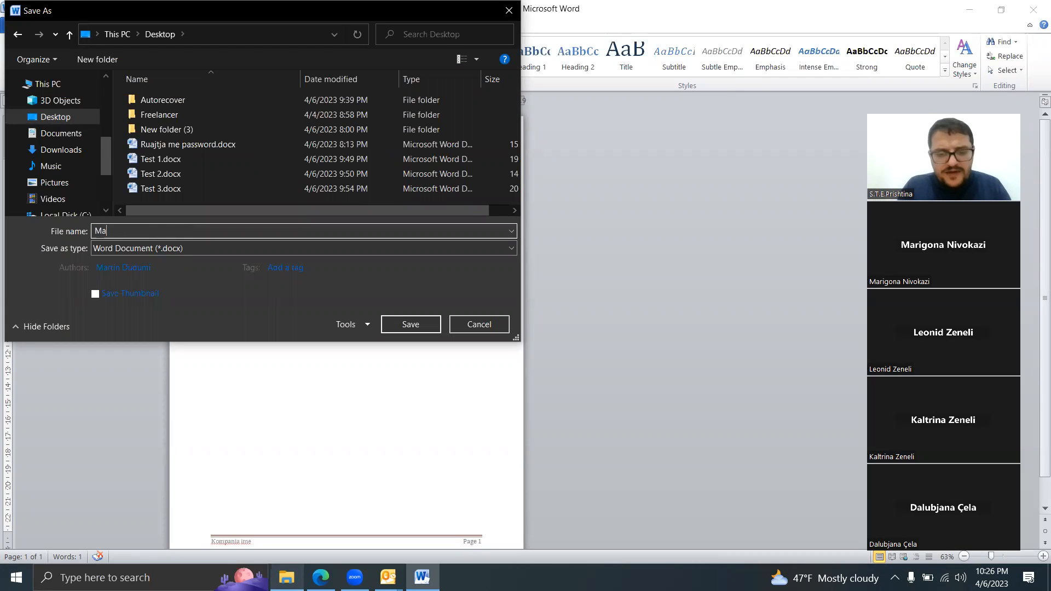
{"action": "left_click", "coordinate": [421, 327]}
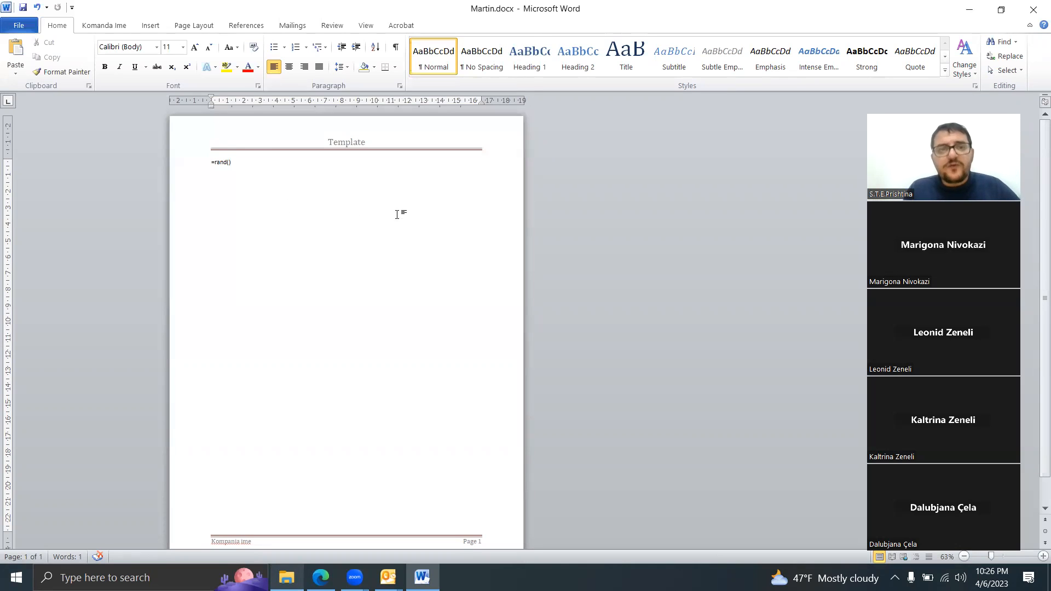
Step: Expand the =rand() formula into sample paragraphs and close the document
{"action": "key", "text": "Return"}
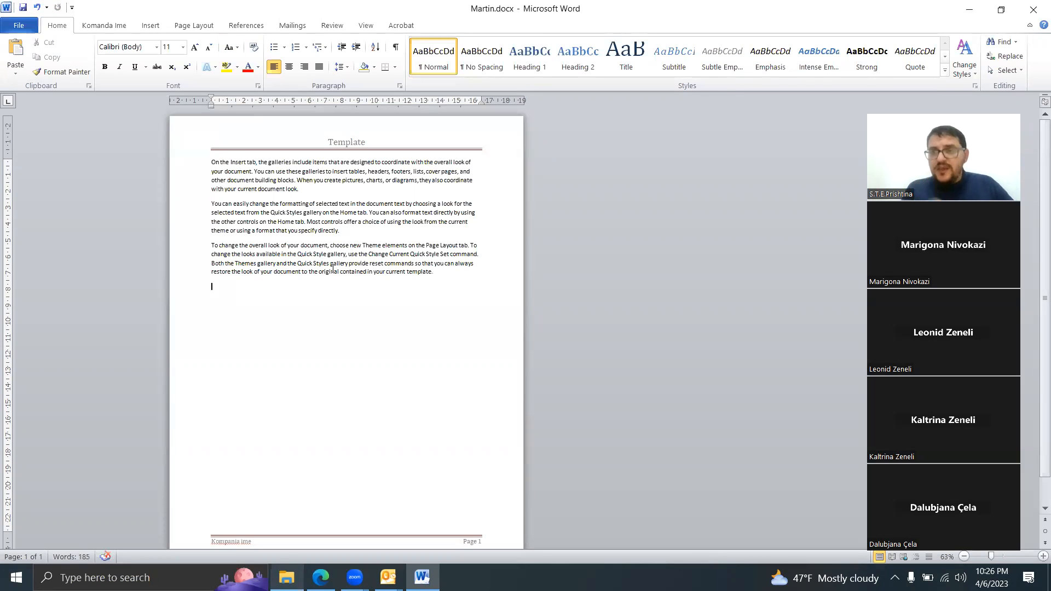
{"action": "left_click", "coordinate": [1034, 6]}
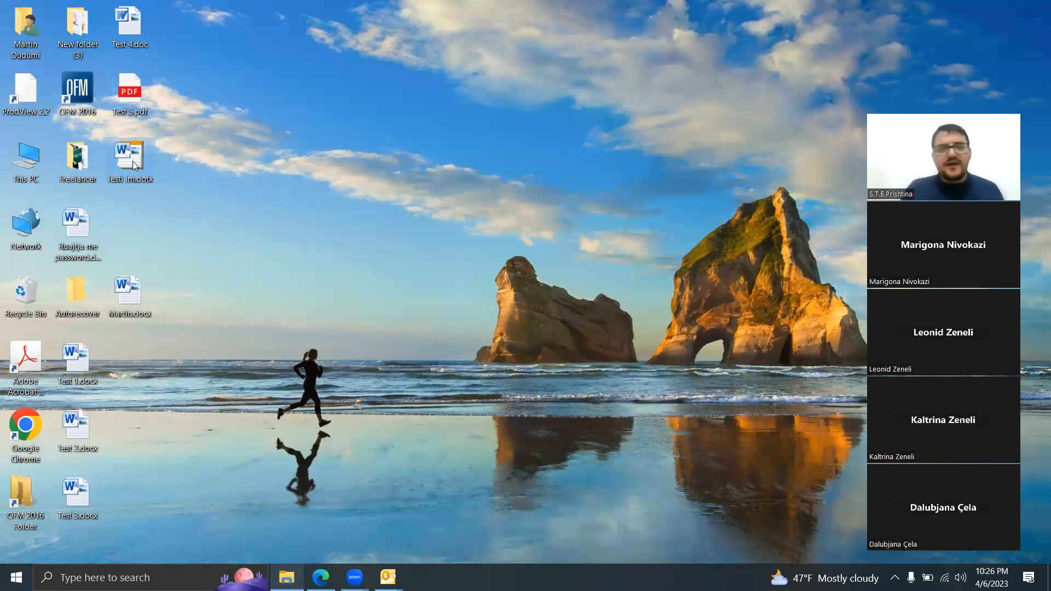
Step: Create a new folder named Templates on the desktop
{"action": "right_click", "coordinate": [253, 198]}
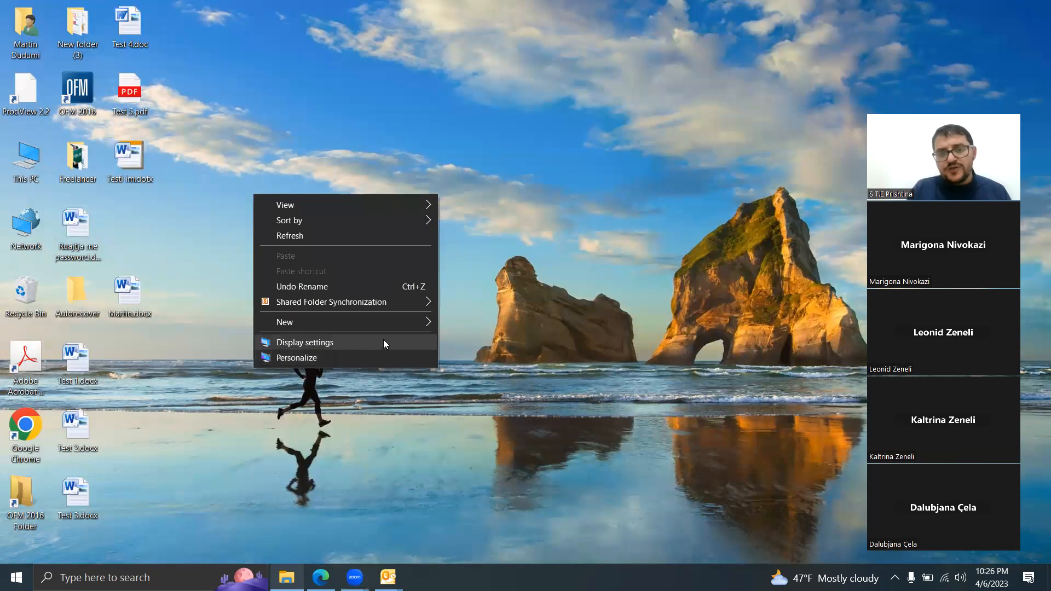
{"action": "mouse_move", "coordinate": [400, 329]}
{"action": "left_click", "coordinate": [469, 324]}
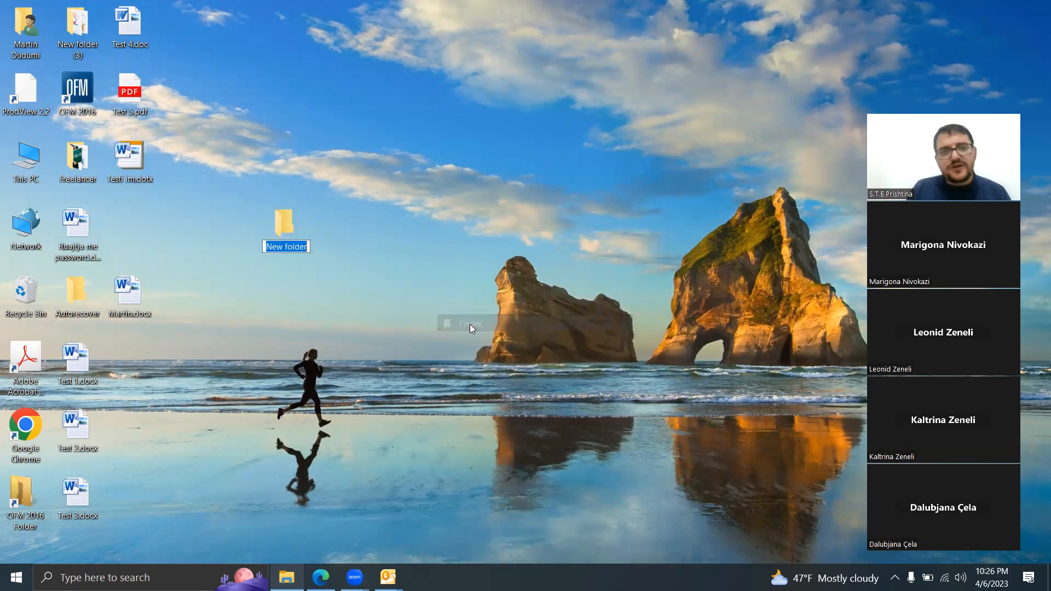
{"action": "type", "text": "Templates"}
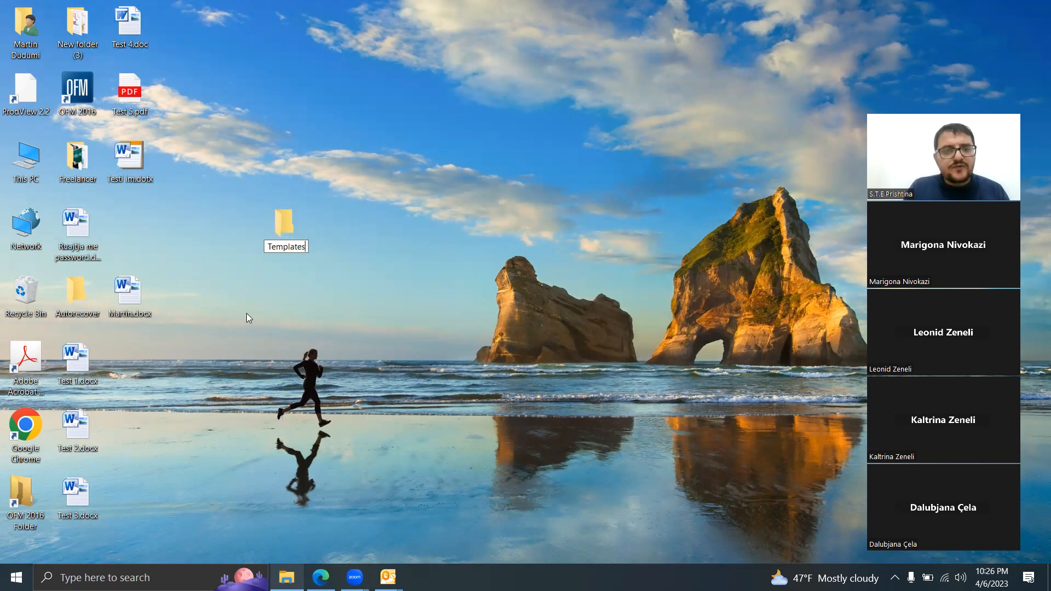
Step: Place the Templates folder beside Testi im.dotx, then move the template into it and open the folder
{"action": "left_click_drag", "start_coordinate": [283, 225], "coordinate": [134, 219]}
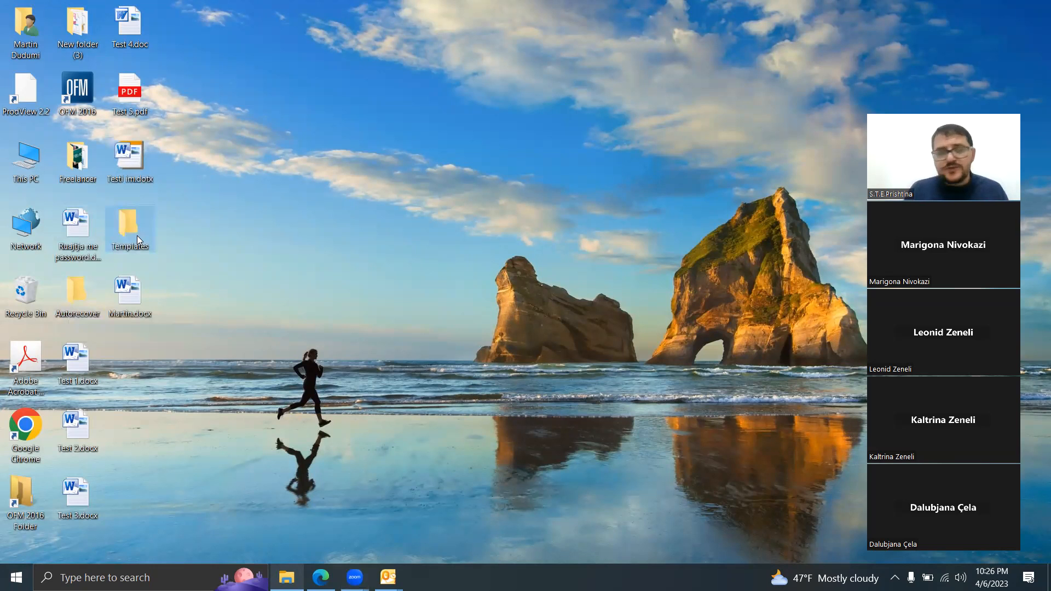
{"action": "mouse_move", "coordinate": [133, 164]}
{"action": "left_mouse_down"}
{"action": "mouse_move", "coordinate": [133, 241]}
{"action": "mouse_move", "coordinate": [132, 151]}
{"action": "left_mouse_up"}
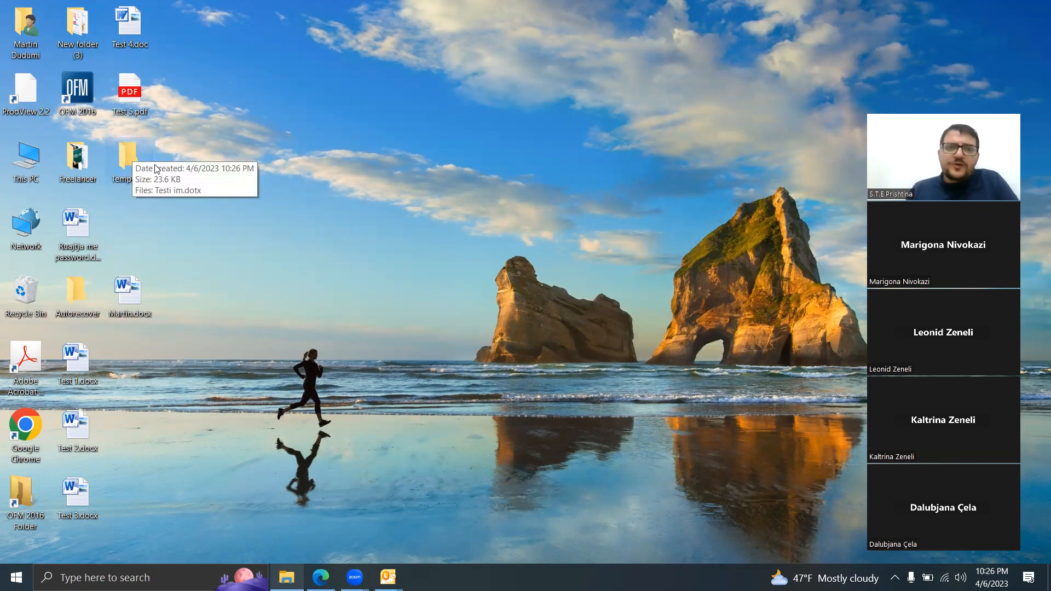
{"action": "double_click", "coordinate": [128, 160]}
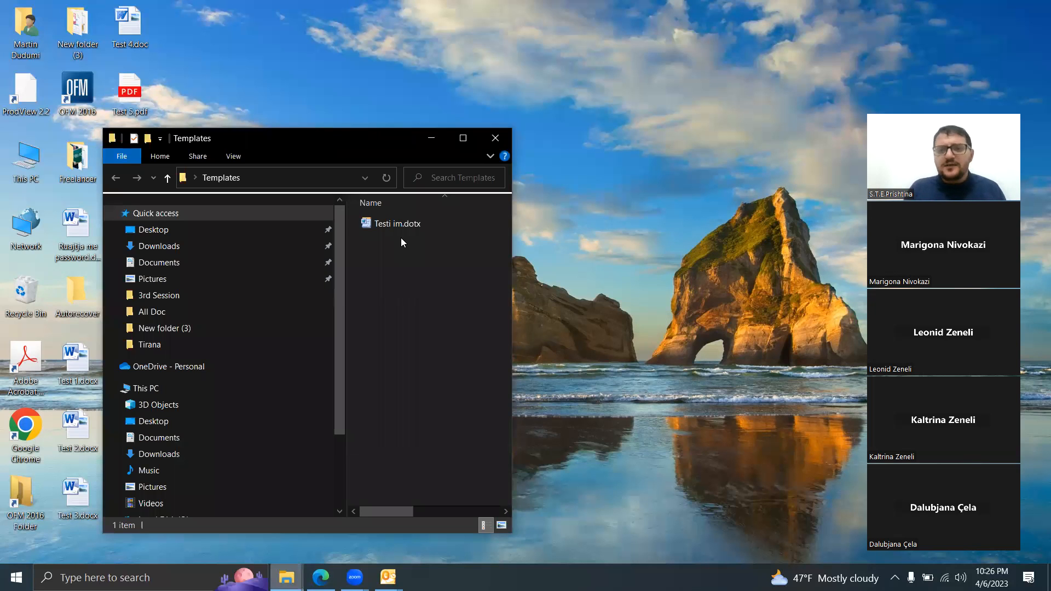
Step: Switch to Microsoft Edge and load the Google home page in place of Test 5.pdf
{"action": "left_click", "coordinate": [321, 577]}
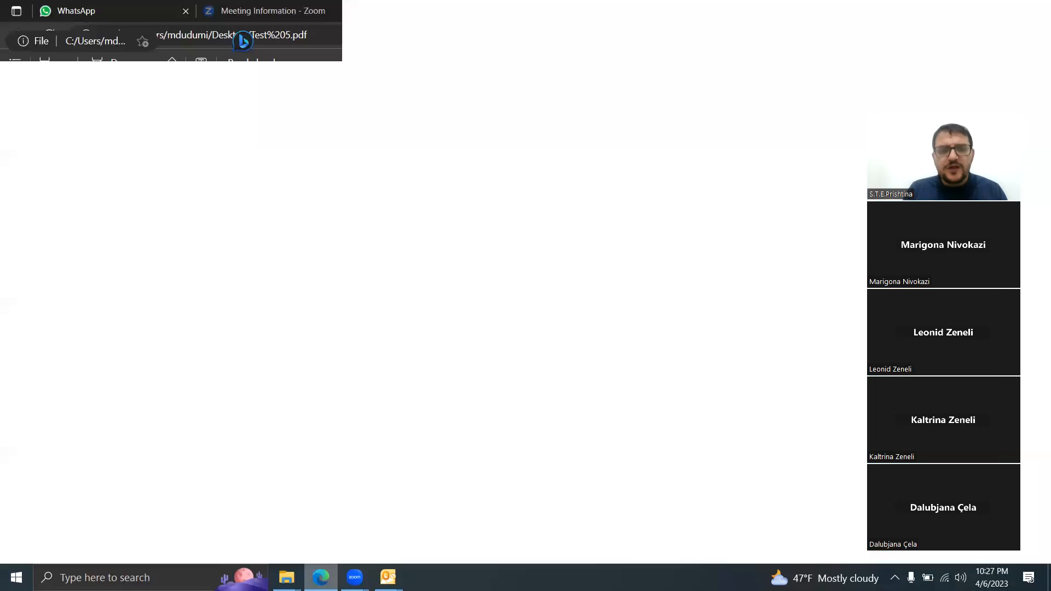
{"action": "left_click", "coordinate": [146, 38]}
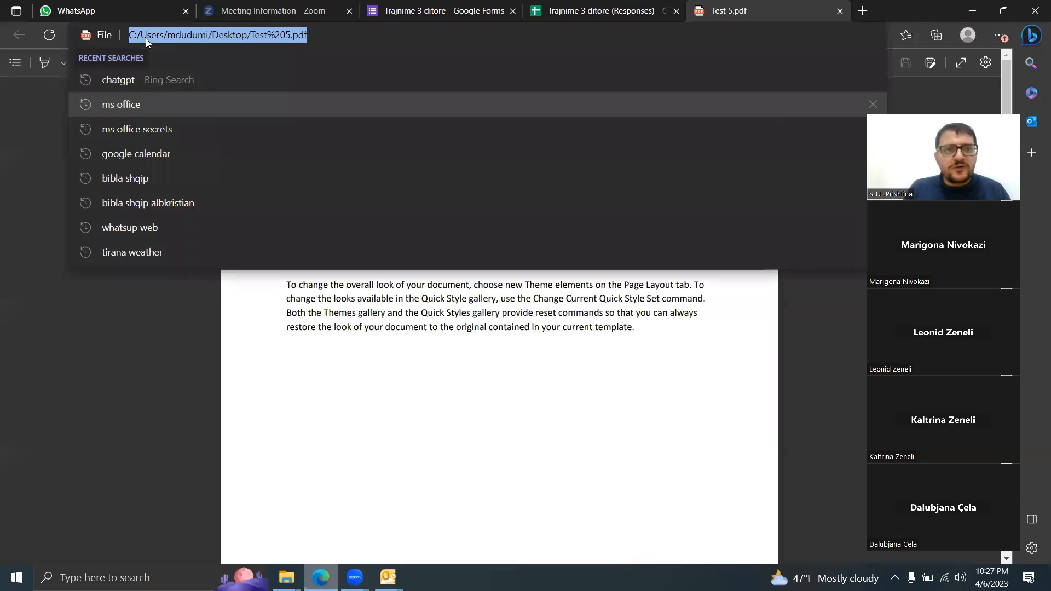
{"action": "type", "text": "google"}
{"action": "key", "text": "Return"}
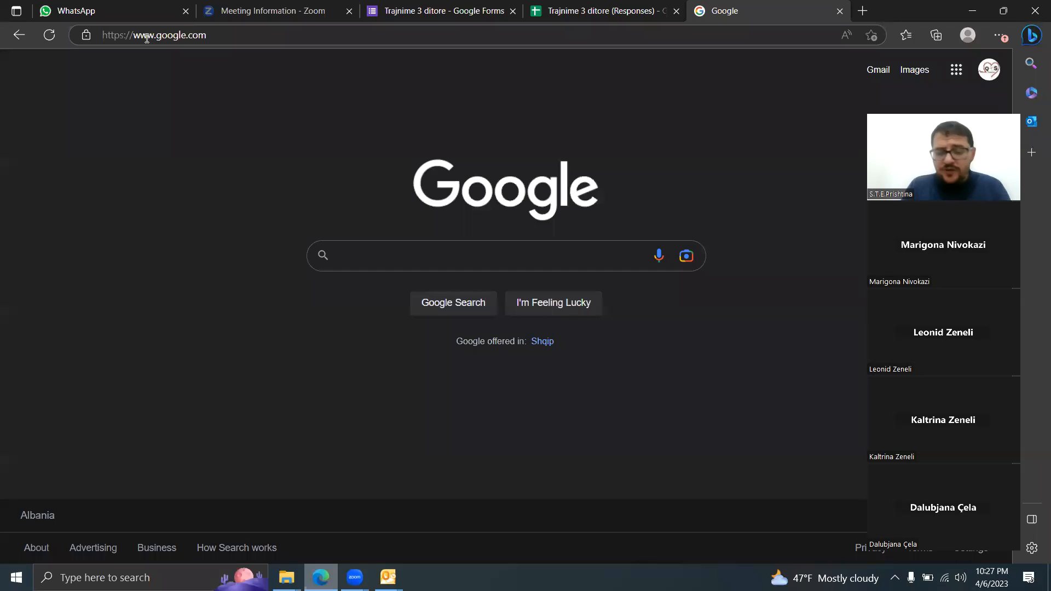
Step: Search Google for document filetype:dotx
{"action": "type", "text": "document templat"}
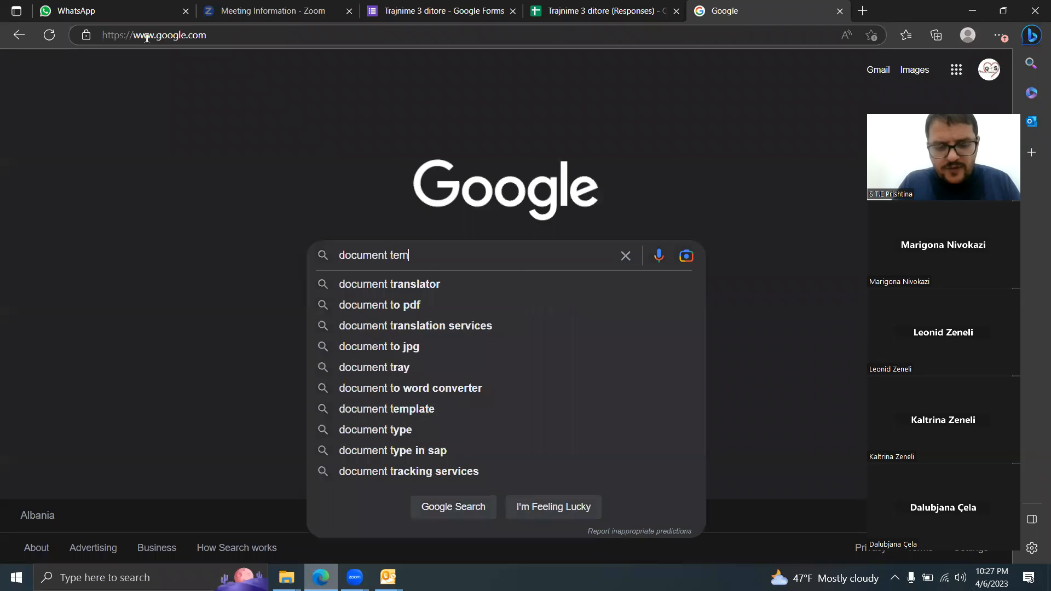
{"action": "key", "text": "BackSpace"}
{"action": "key", "text": "BackSpace"}
{"action": "key", "text": "BackSpace"}
{"action": "key", "text": "BackSpace"}
{"action": "key", "text": "BackSpace"}
{"action": "key", "text": "BackSpace"}
{"action": "key", "text": "BackSpace"}
{"action": "key", "text": "BackSpace"}
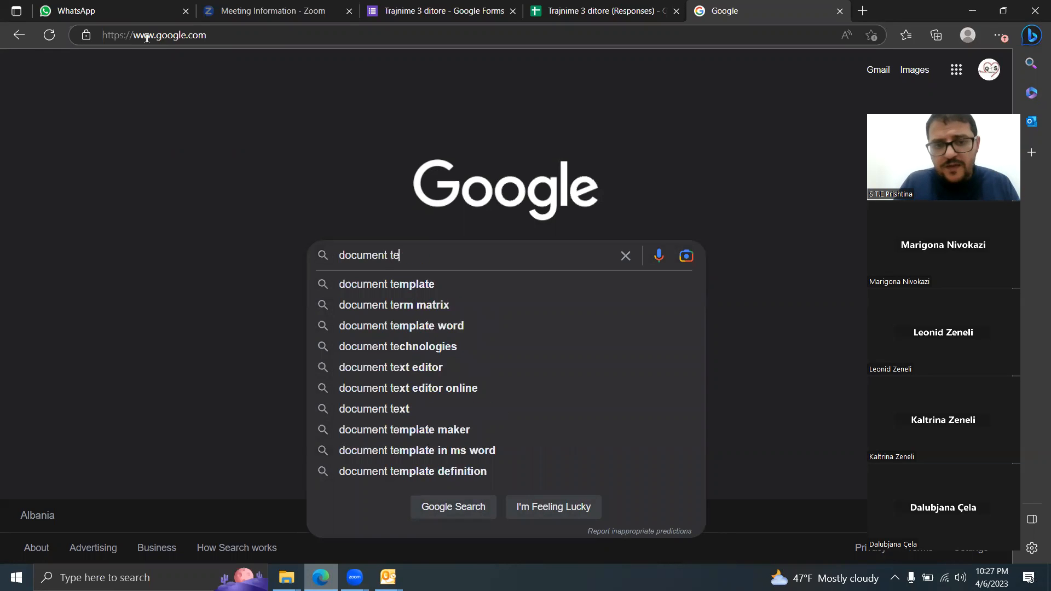
{"action": "type", "text": "filet"}
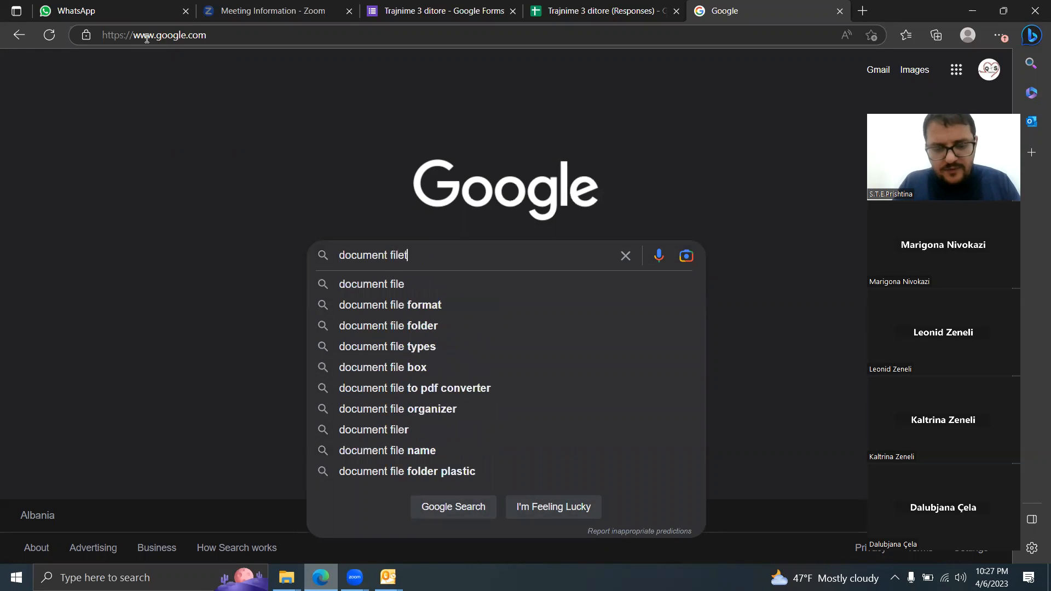
{"action": "type", "text": "ype:"}
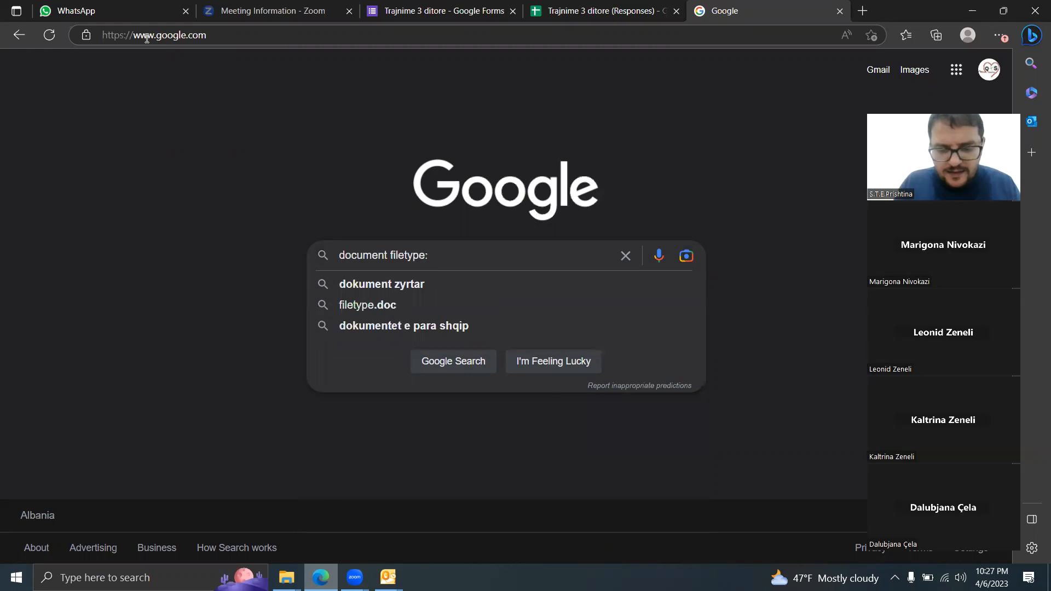
{"action": "type", "text": "dotx"}
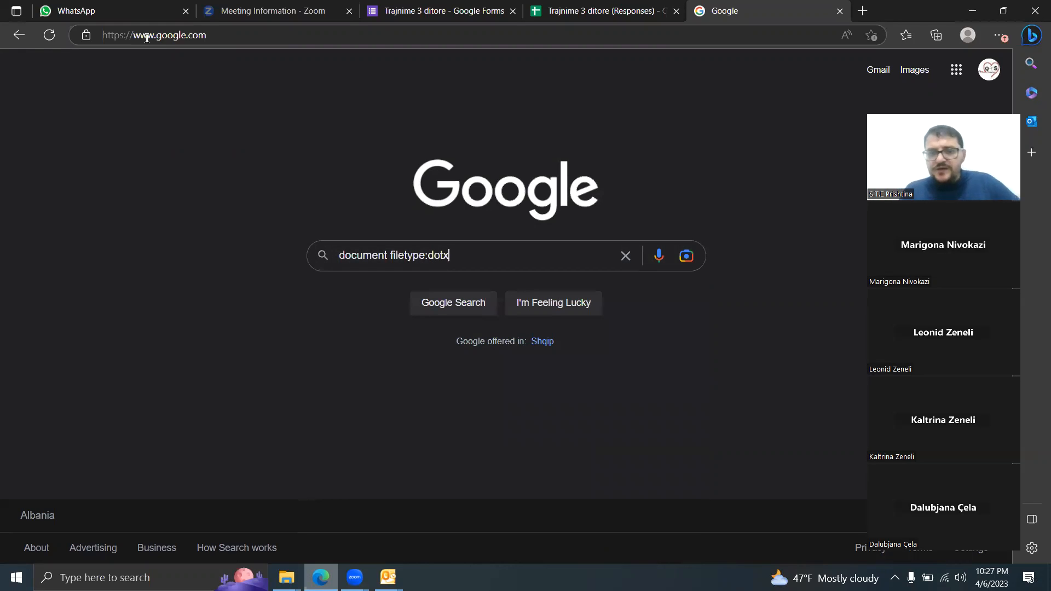
{"action": "key", "text": "Return"}
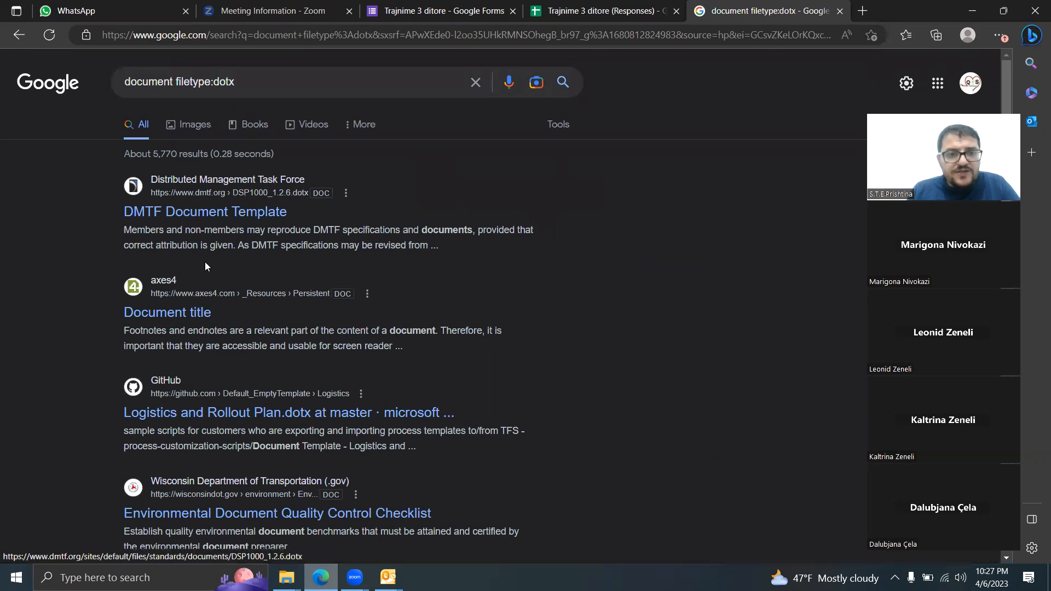
Step: Look at the GitHub Logistics and Rollout Plan.dotx result, return, and download DSP1000_1.2.6.dotx from the DMTF Document Template result
{"action": "left_click", "coordinate": [198, 420]}
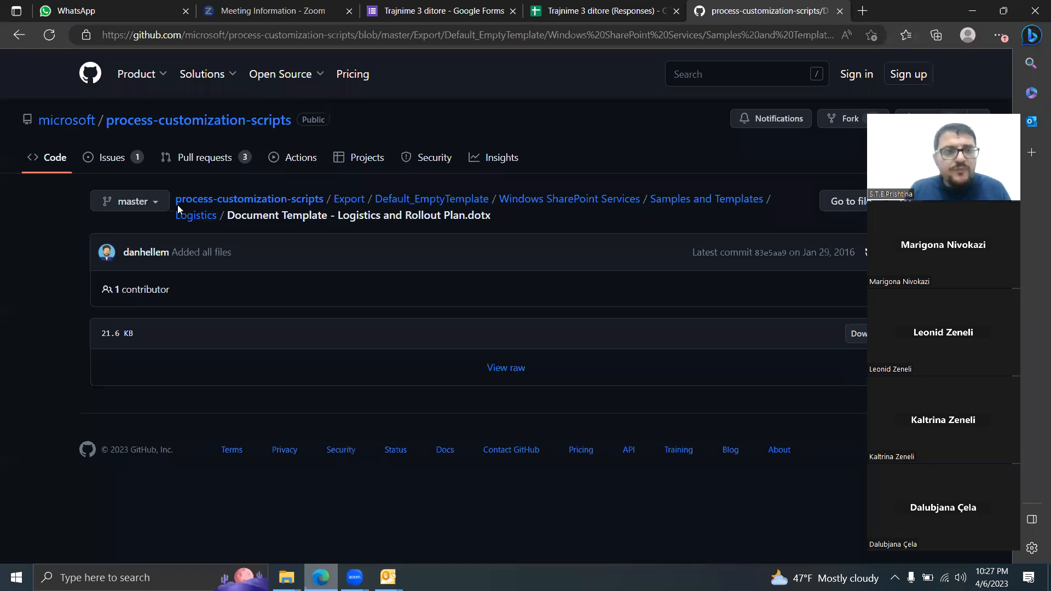
{"action": "left_click", "coordinate": [20, 34]}
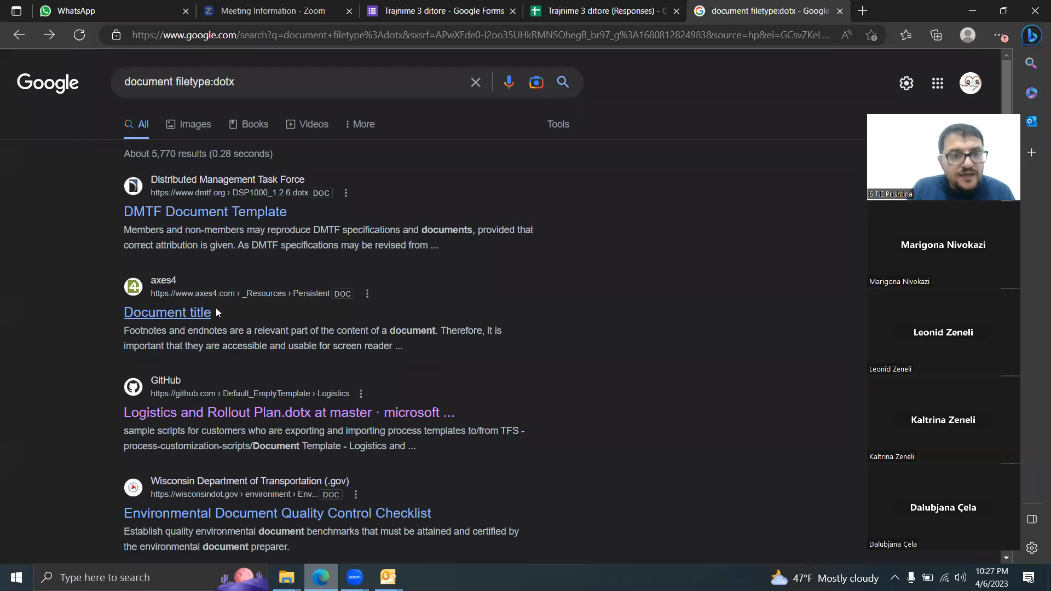
{"action": "left_click", "coordinate": [216, 214]}
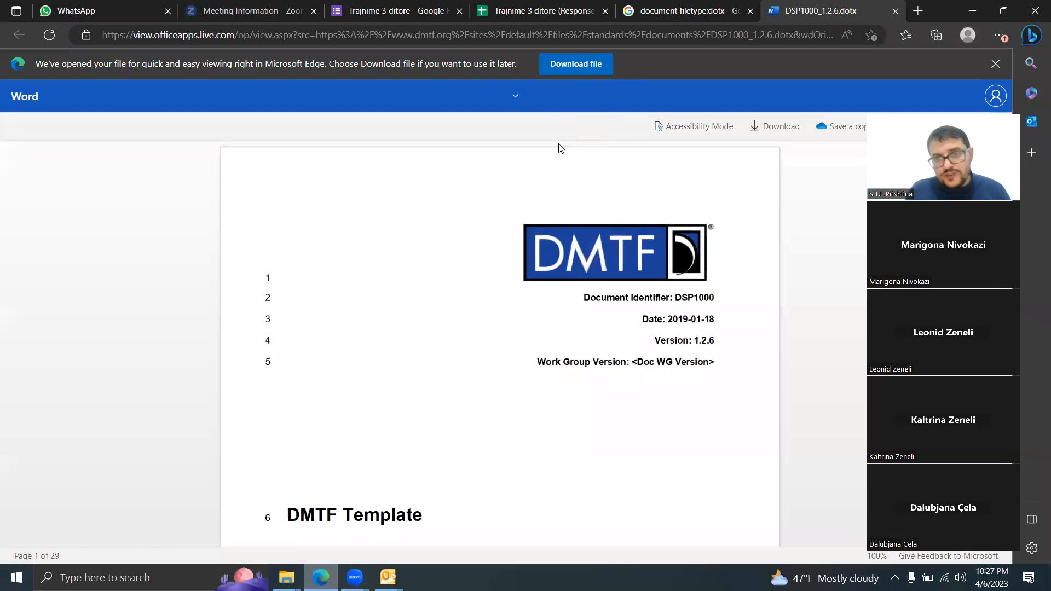
{"action": "left_click", "coordinate": [579, 64]}
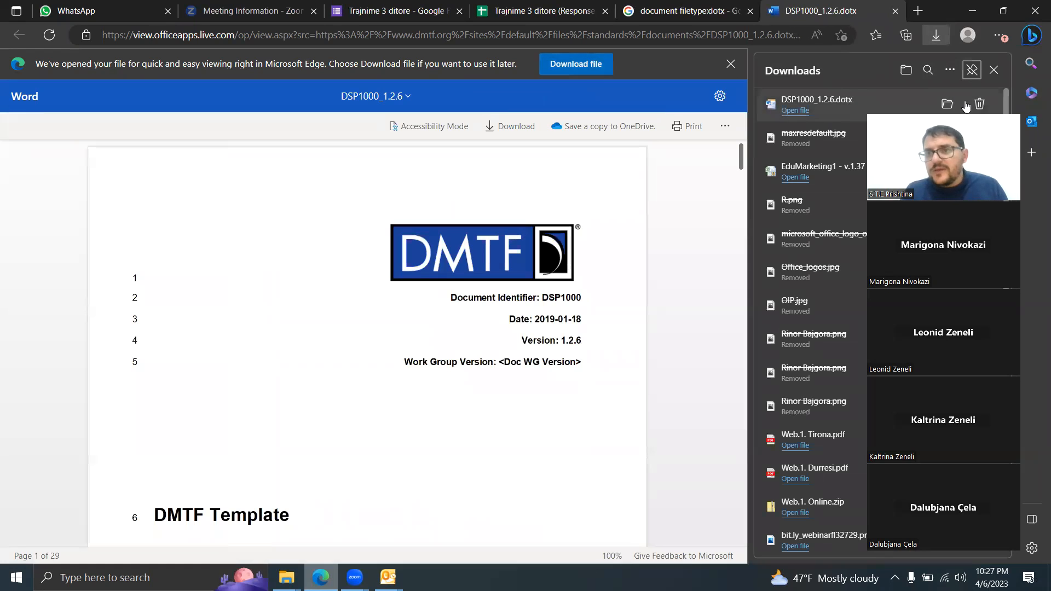
Step: Show the downloaded DSP1000_1.2.6.dotx in its folder, put a copy of it on the desktop, and minimize the open windows
{"action": "left_click", "coordinate": [948, 104]}
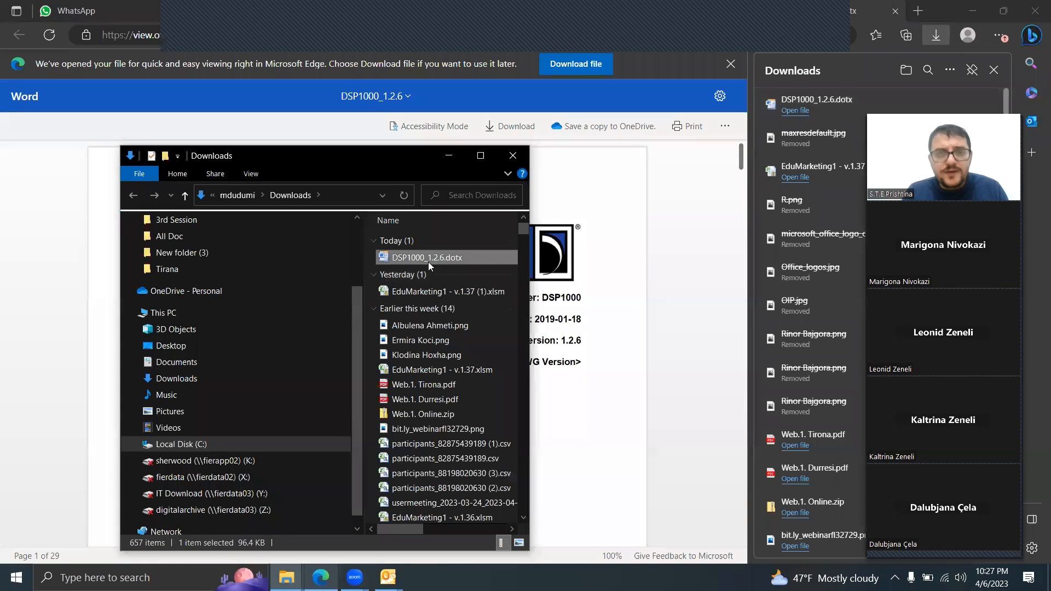
{"action": "left_click", "coordinate": [973, 10]}
{"action": "left_click", "coordinate": [448, 155]}
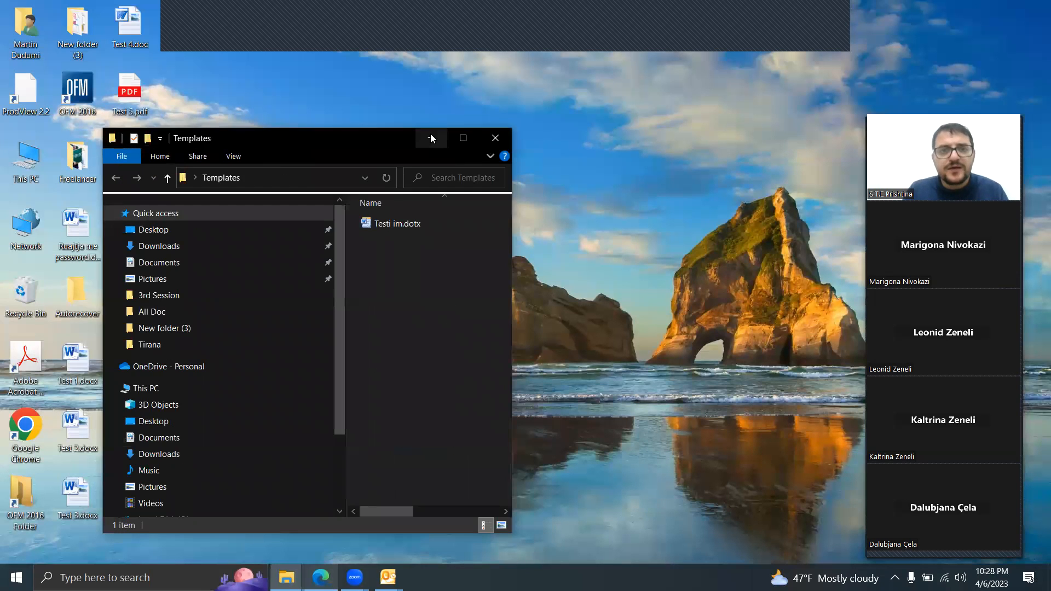
{"action": "left_click", "coordinate": [432, 137]}
{"action": "key", "text": "ctrl+v"}
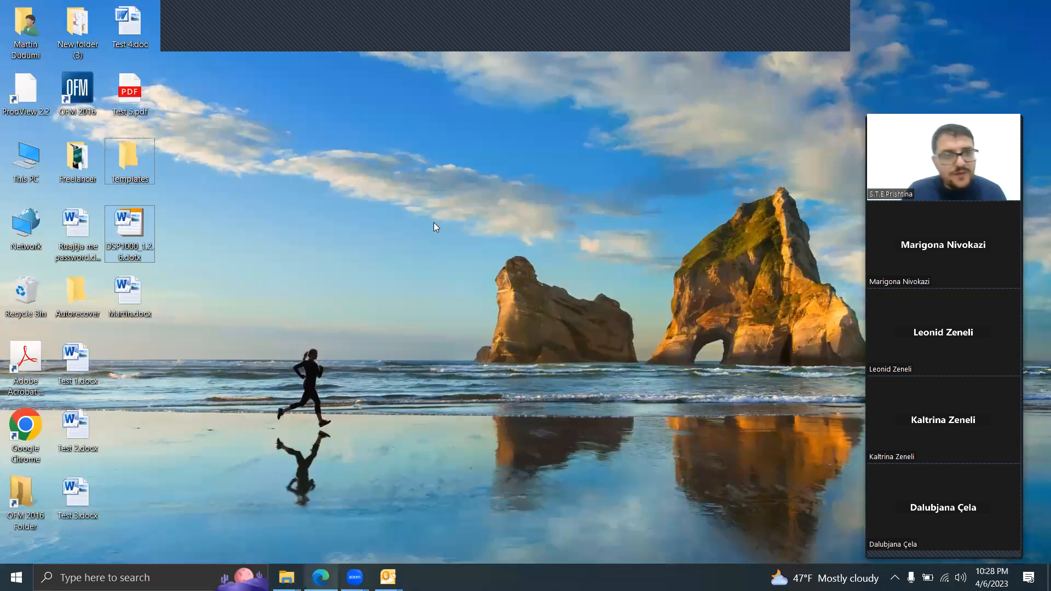
Step: Try to create a new document from the DSP1000_1.2.6.dotx template on the desktop
{"action": "double_click", "coordinate": [134, 231]}
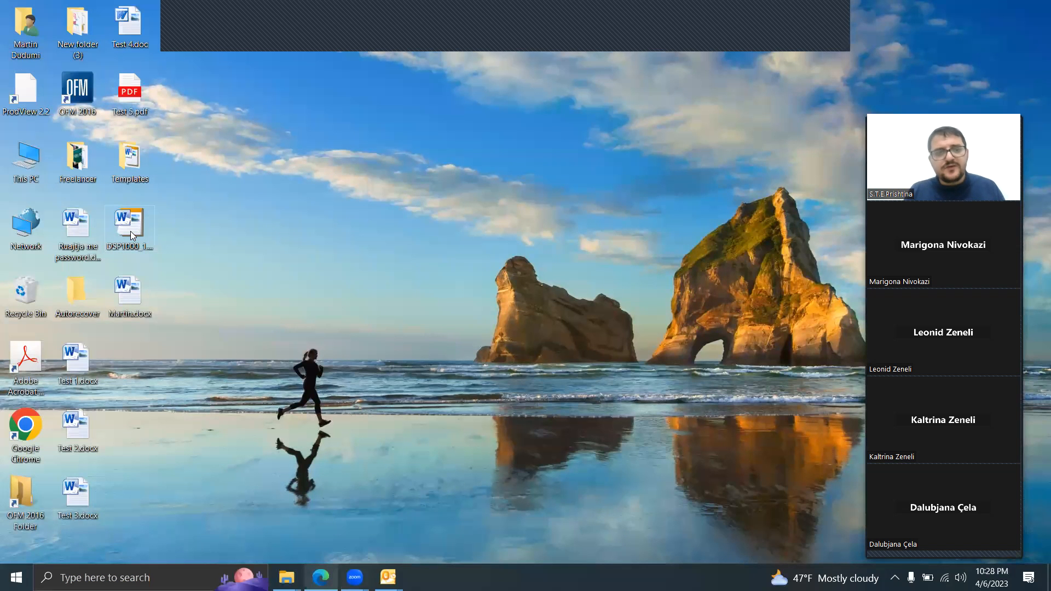
{"action": "left_click", "coordinate": [126, 228]}
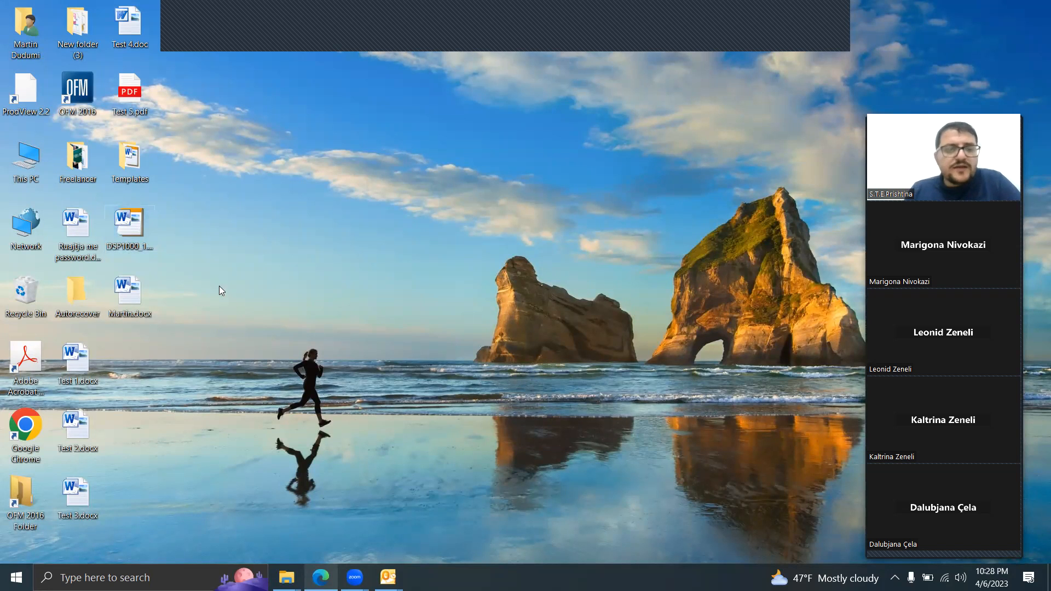
{"action": "double_click", "coordinate": [126, 226]}
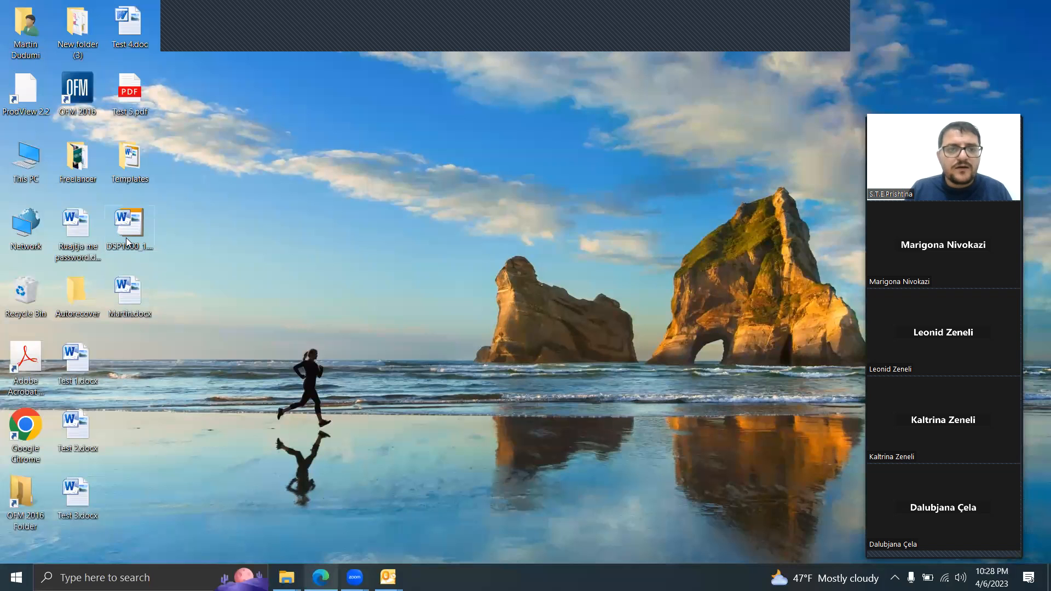
{"action": "right_click", "coordinate": [126, 238]}
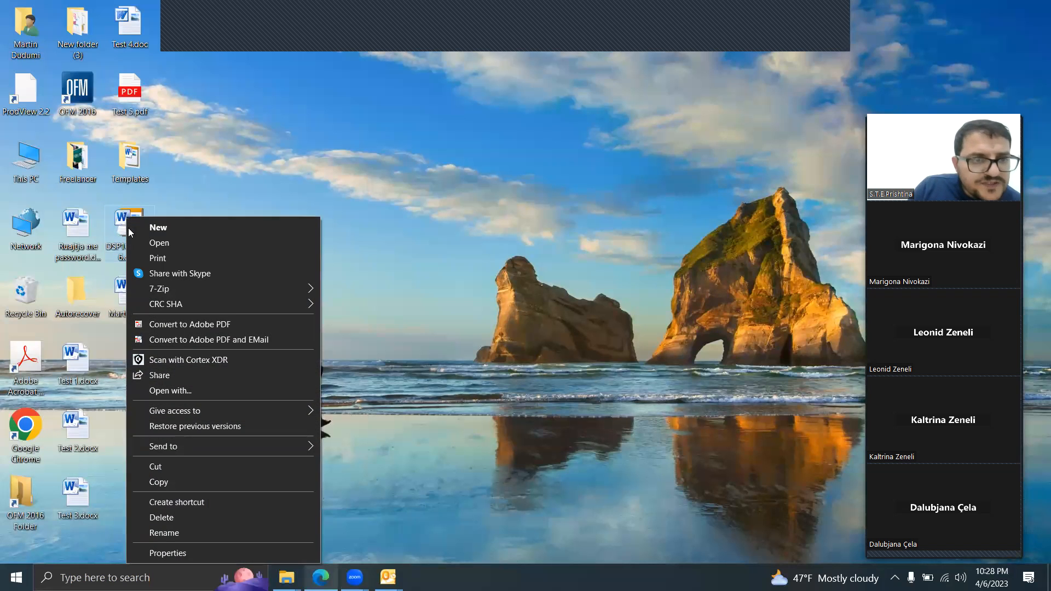
{"action": "left_click", "coordinate": [187, 168]}
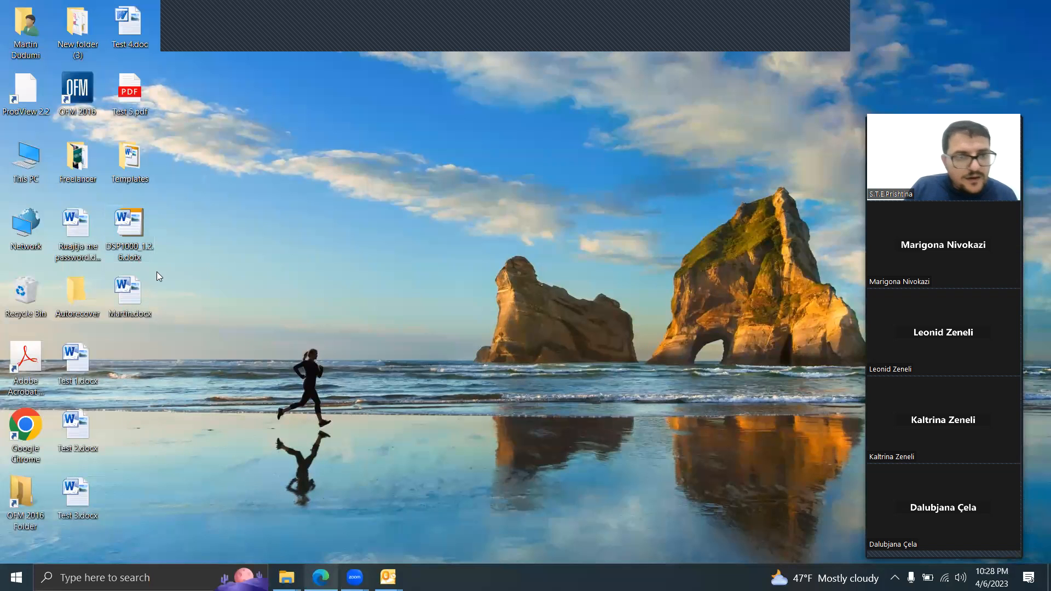
{"action": "right_click", "coordinate": [125, 234]}
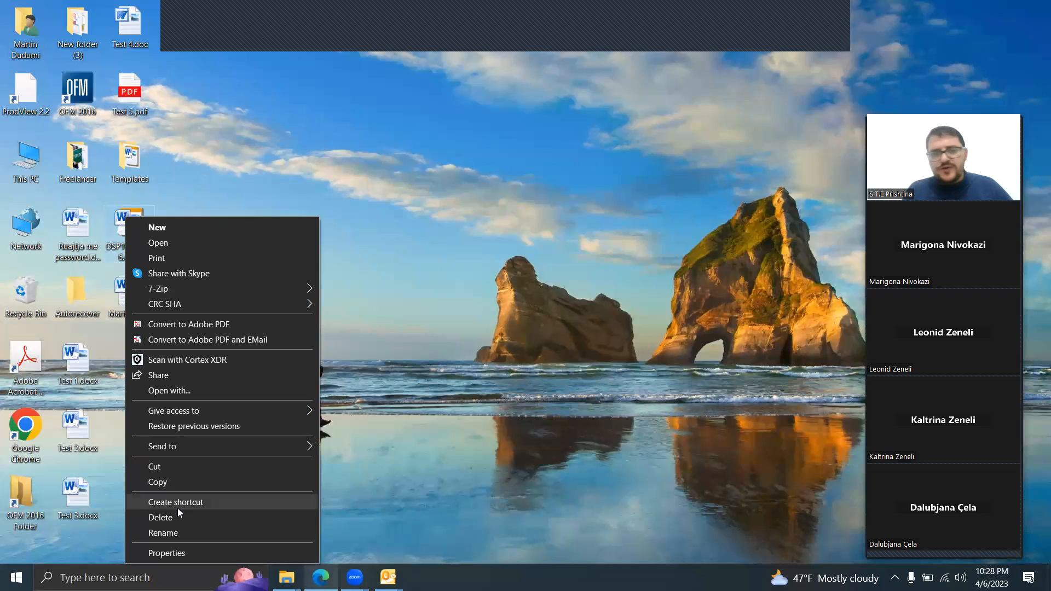
{"action": "mouse_move", "coordinate": [286, 578]}
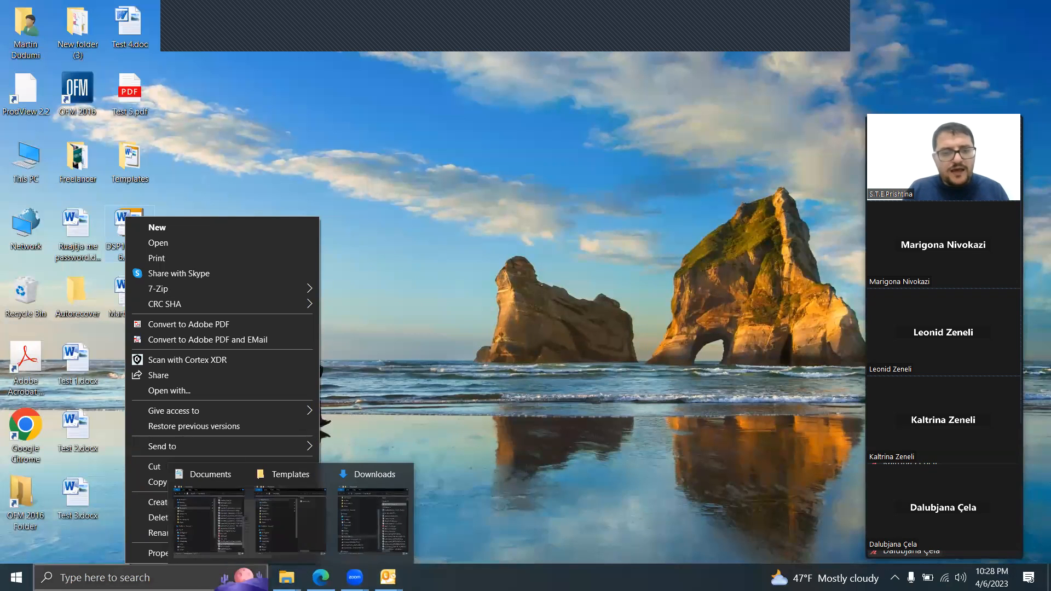
Step: Find Word through the Windows search and launch it with a blank document
{"action": "left_click", "coordinate": [150, 577]}
{"action": "type", "text": "wor"}
{"action": "key", "text": "Return"}
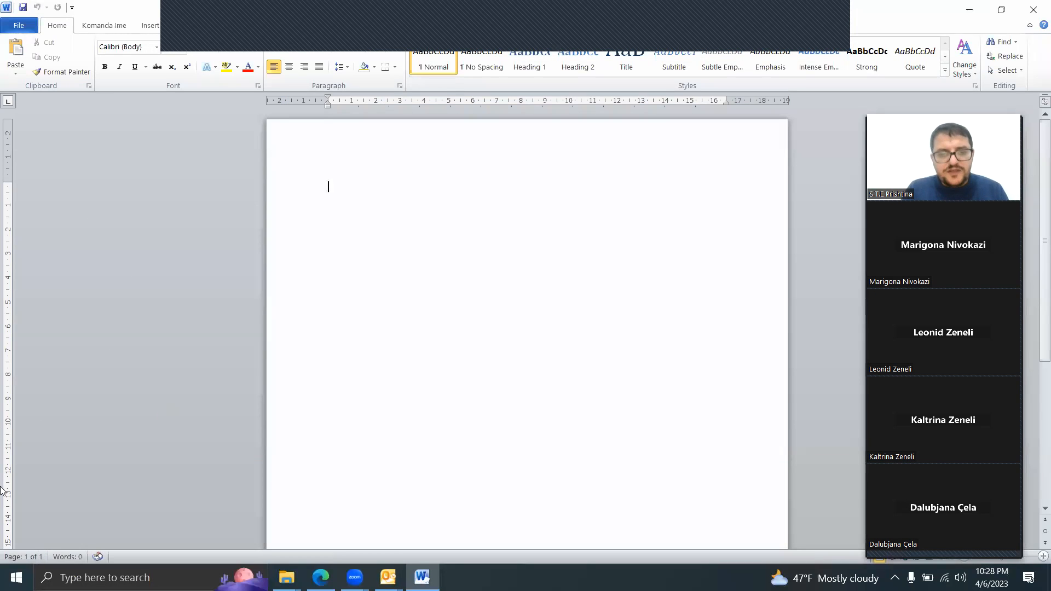
Step: Review the first page of the DMTF template in Edge's online viewer, then minimize the browser and Word
{"action": "left_click", "coordinate": [321, 578]}
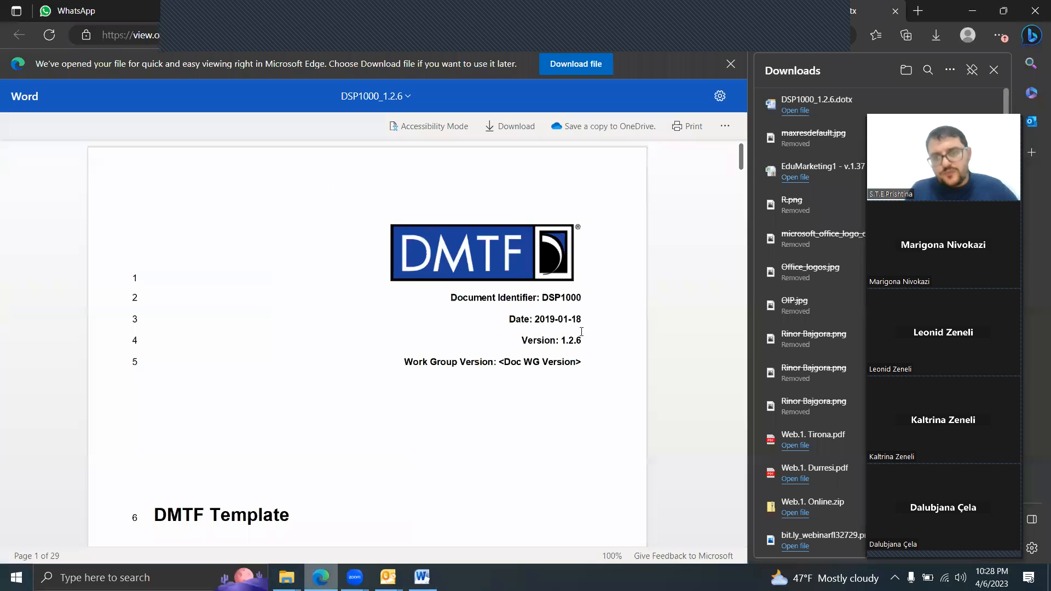
{"action": "scroll", "coordinate": [410, 407], "scroll_direction": "down", "scroll_amount": 5}
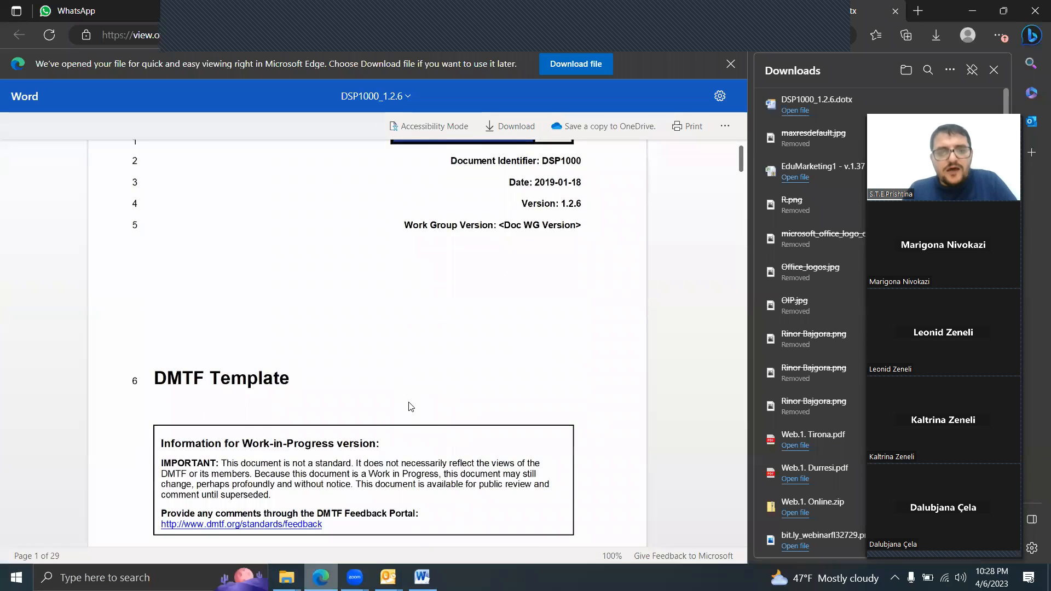
{"action": "scroll", "coordinate": [410, 407], "scroll_direction": "up", "scroll_amount": 5}
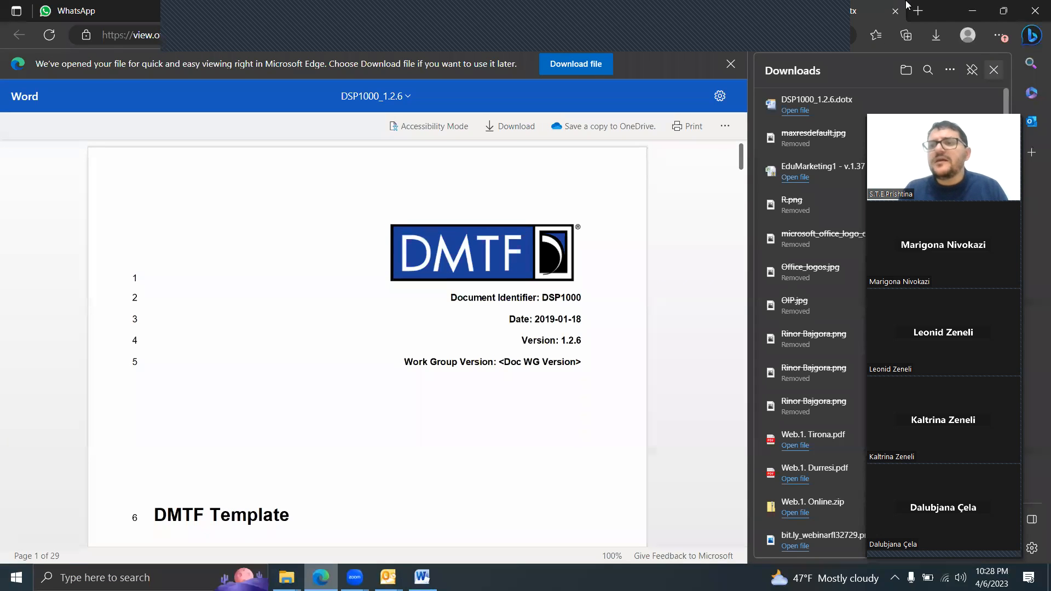
{"action": "left_click", "coordinate": [973, 11]}
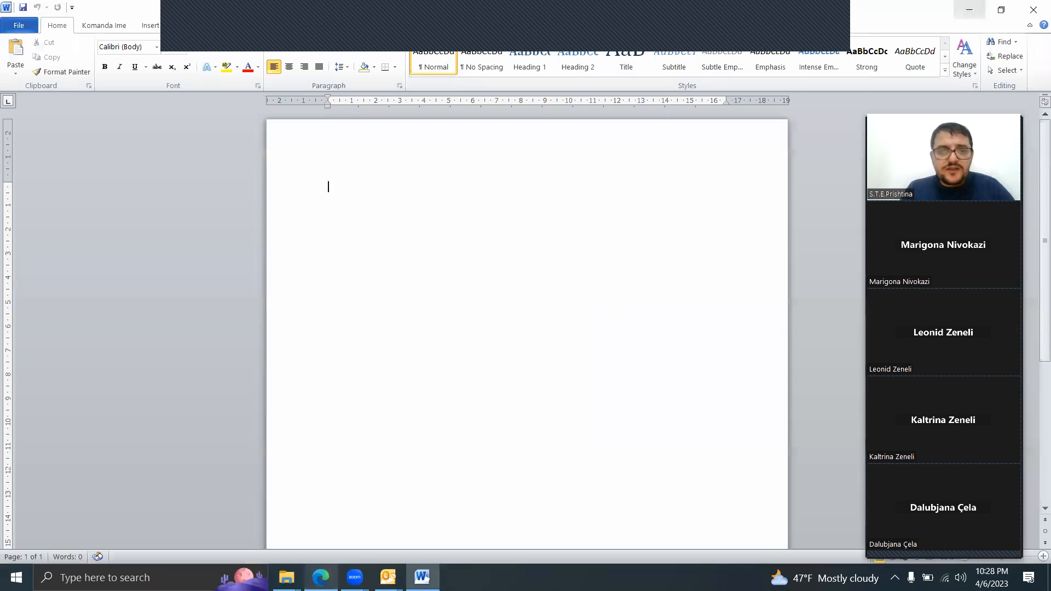
{"action": "left_click", "coordinate": [970, 11]}
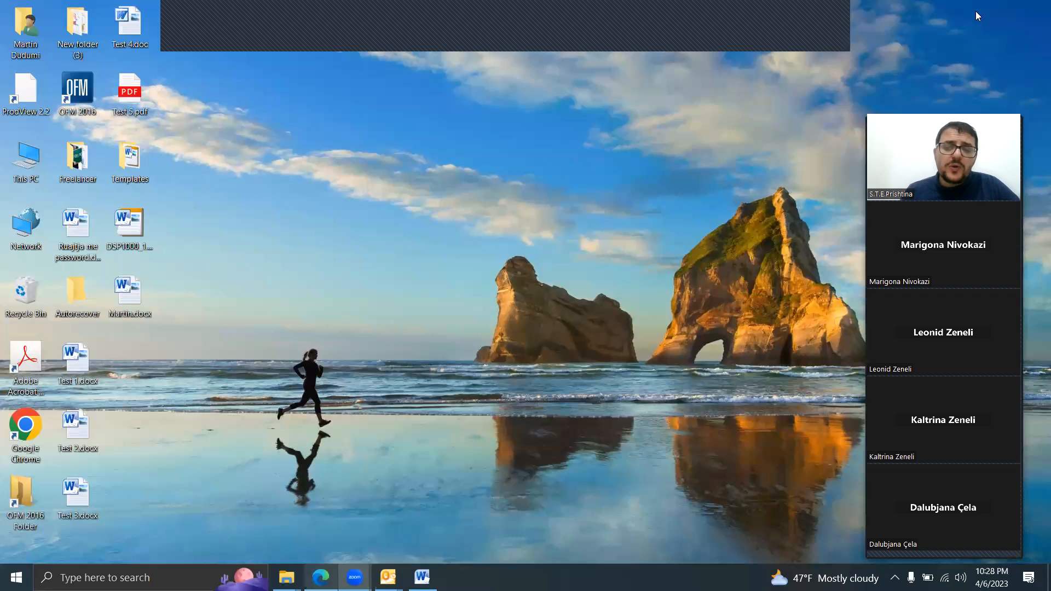
Step: Find Excel through the Windows search and launch it with a blank workbook
{"action": "left_click", "coordinate": [138, 567]}
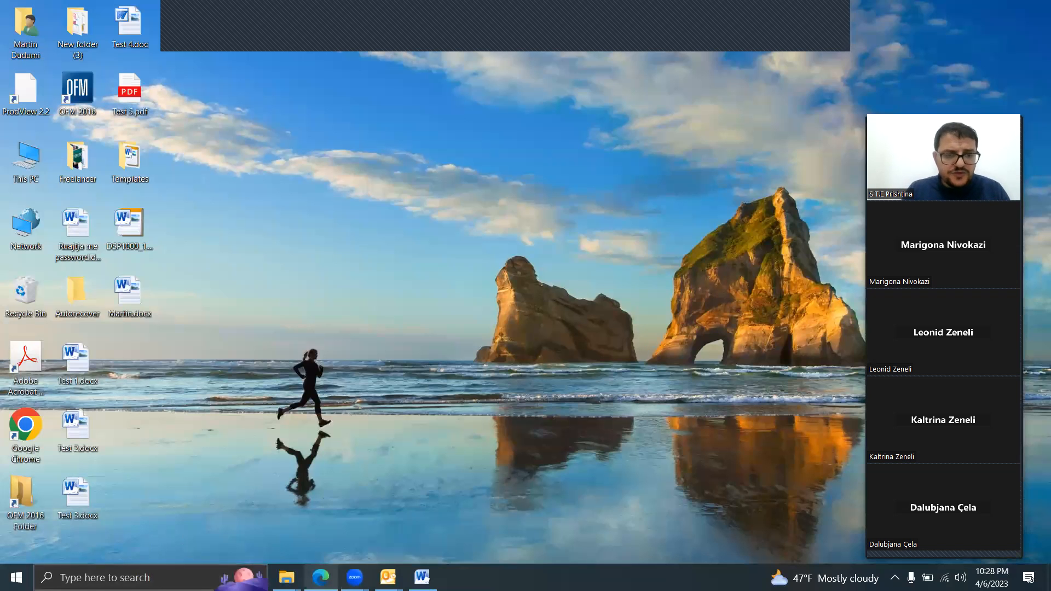
{"action": "type", "text": "excel"}
{"action": "key", "text": "Return"}
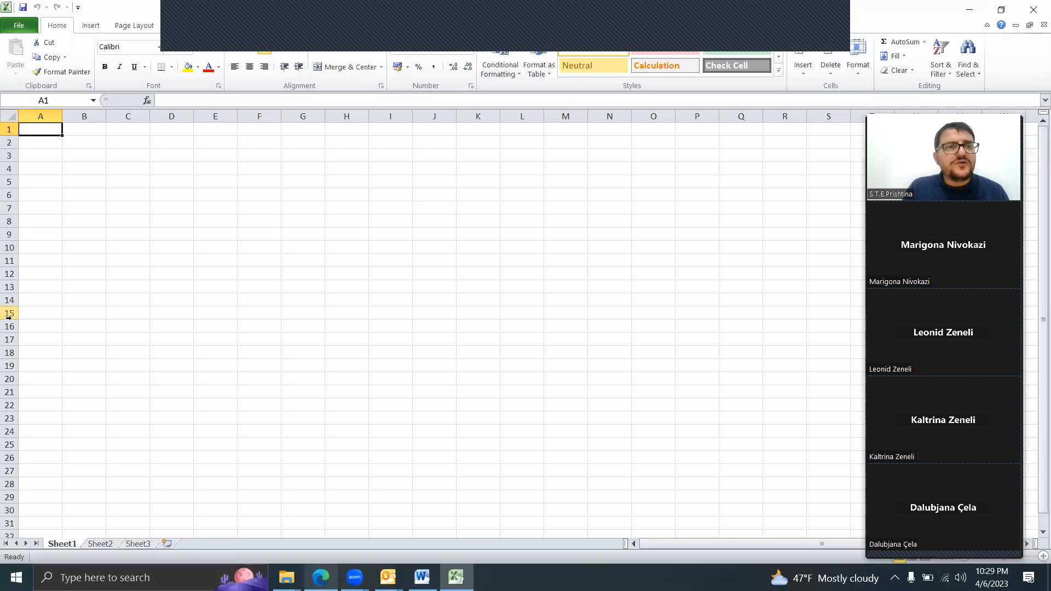
Step: Examine the file formats available when saving the blank workbook, including the Excel template types, then cancel saving and close Excel
{"action": "left_click", "coordinate": [23, 26]}
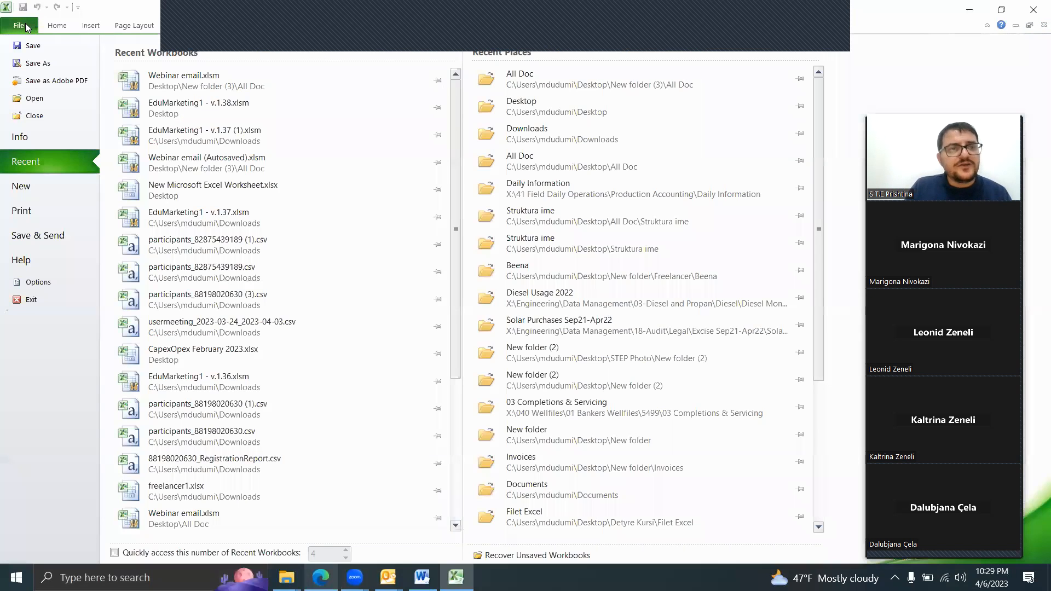
{"action": "left_click", "coordinate": [43, 67]}
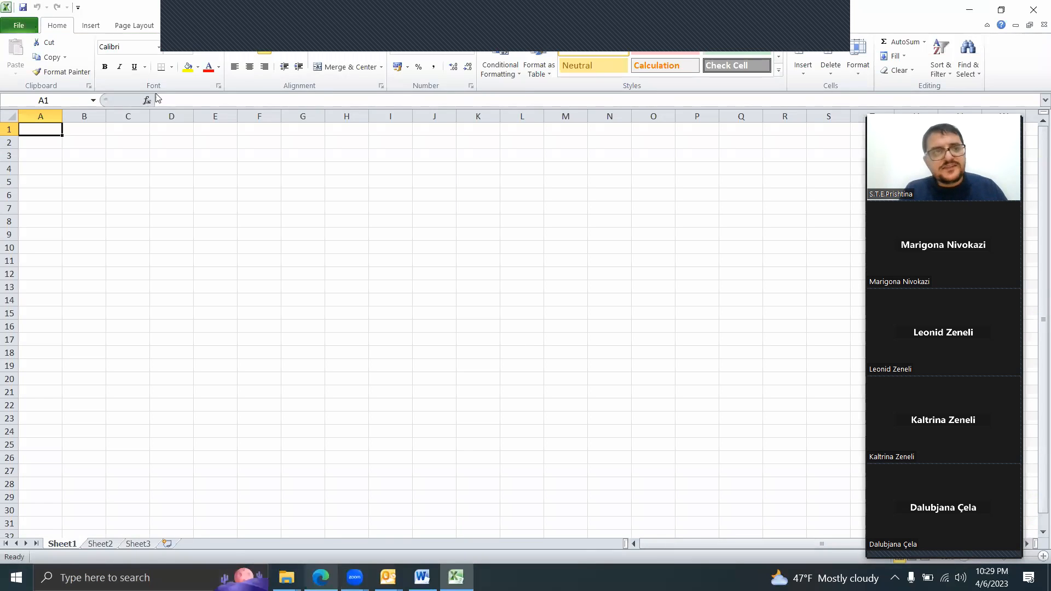
{"action": "left_click", "coordinate": [183, 244]}
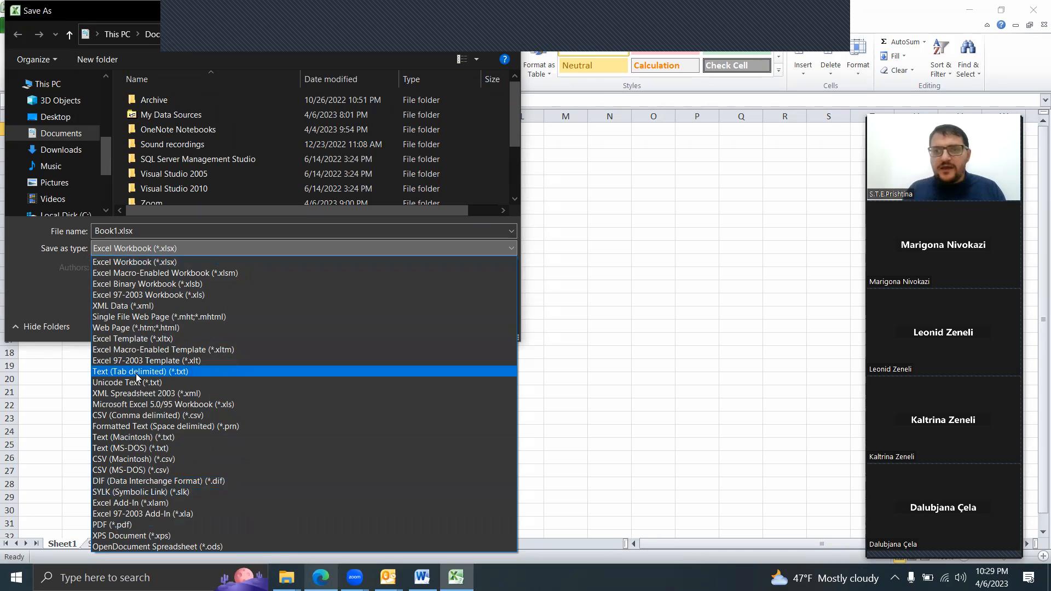
{"action": "left_click", "coordinate": [107, 8]}
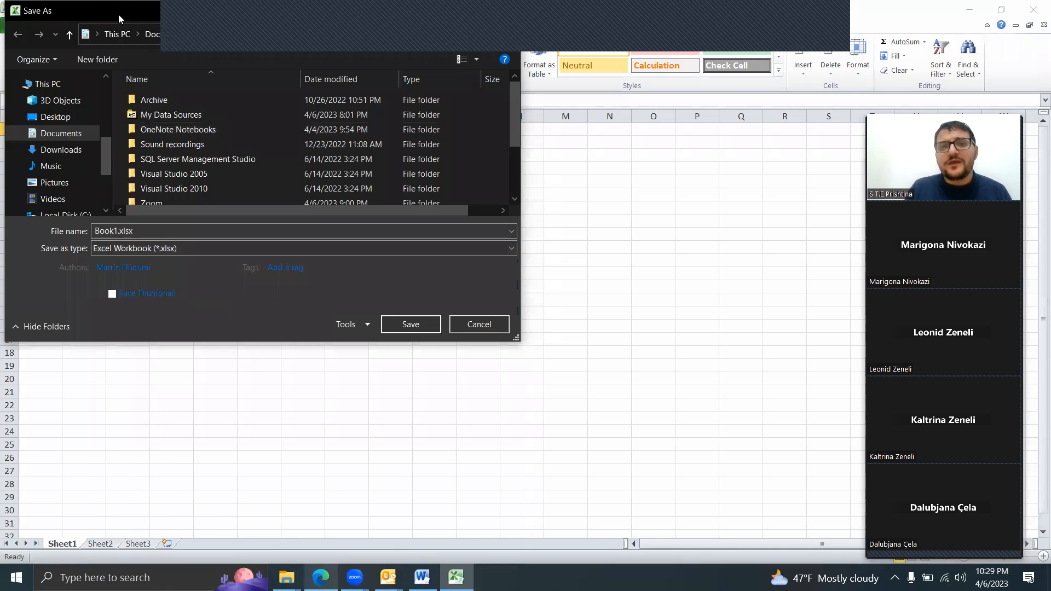
{"action": "left_click_drag", "start_coordinate": [119, 14], "coordinate": [171, 181]}
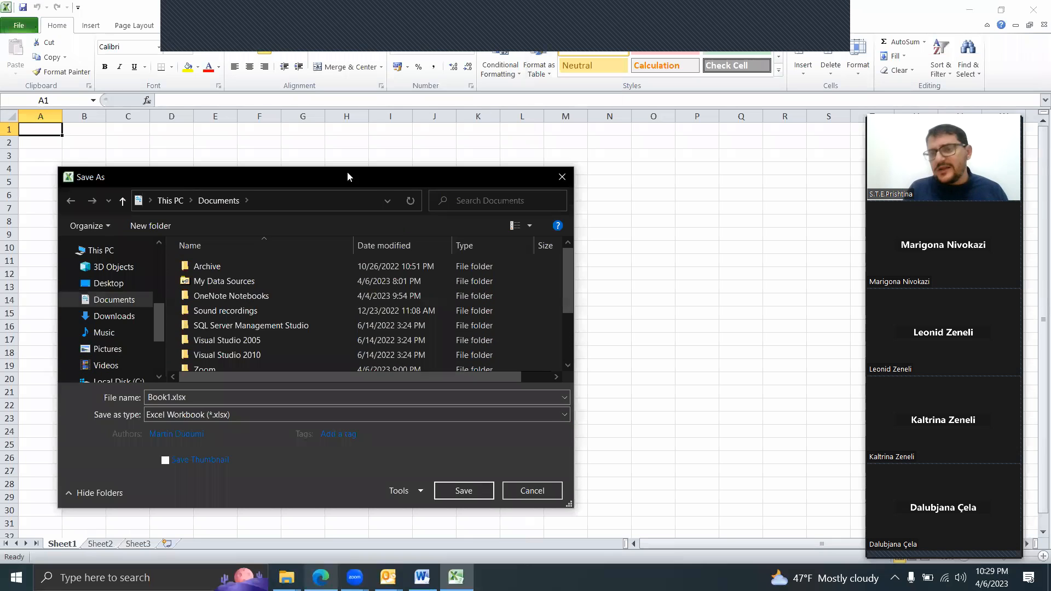
{"action": "left_click", "coordinate": [561, 178]}
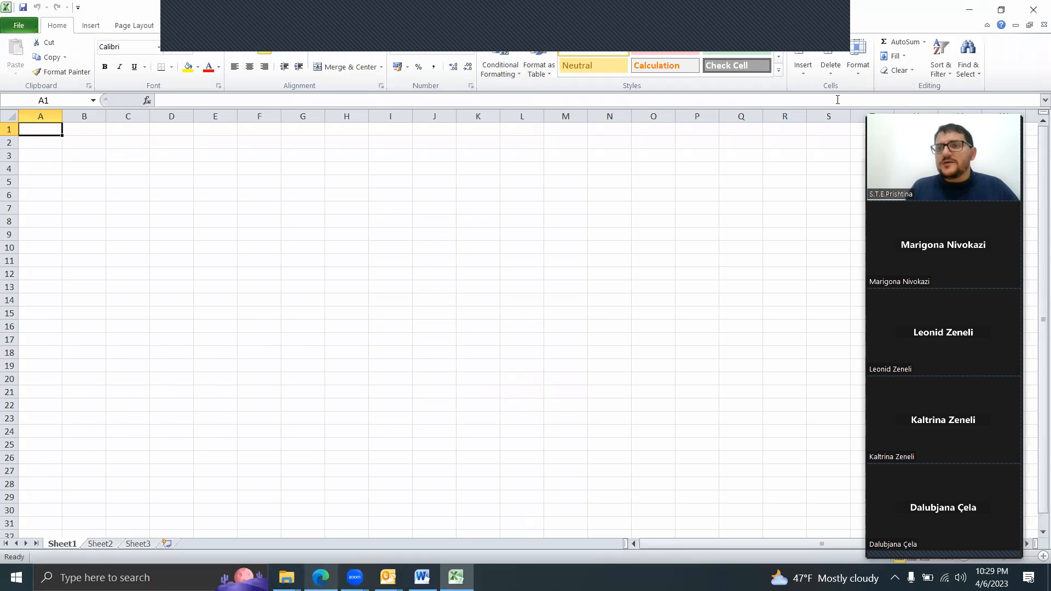
{"action": "left_click", "coordinate": [1036, 8]}
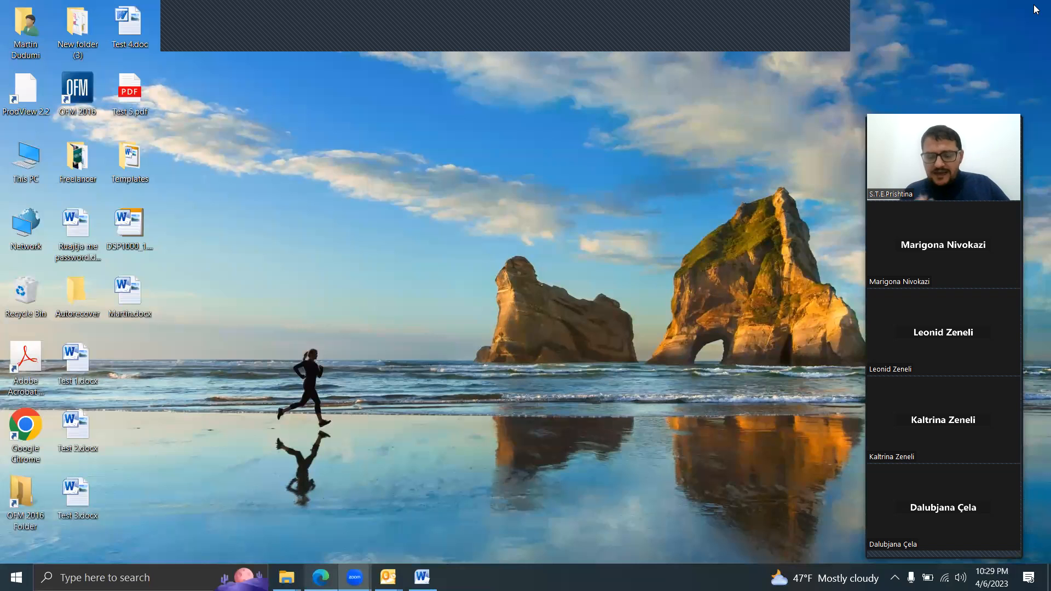
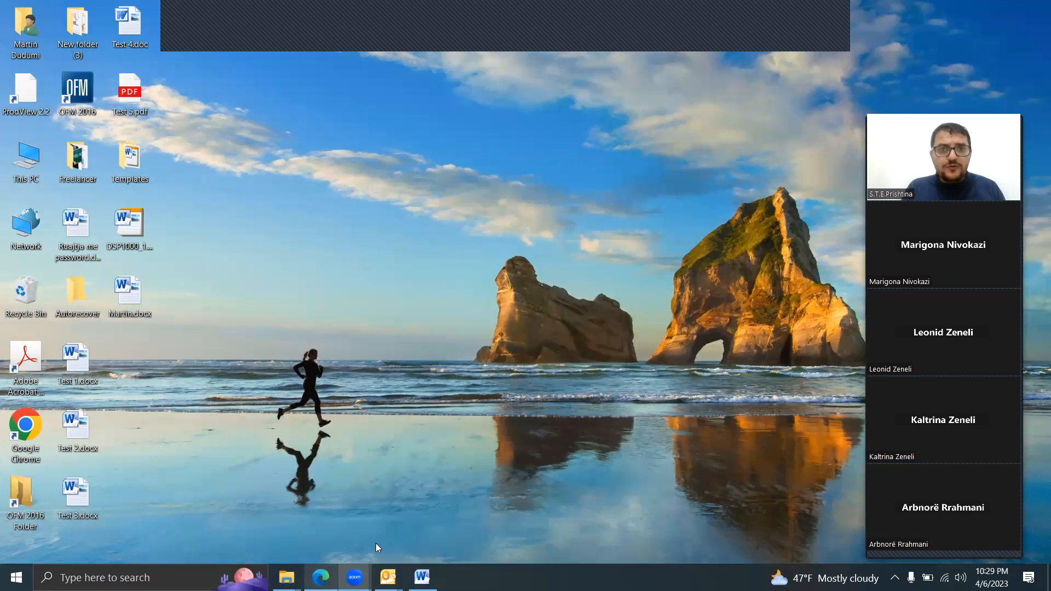
{"action": "mouse_move", "coordinate": [388, 577]}
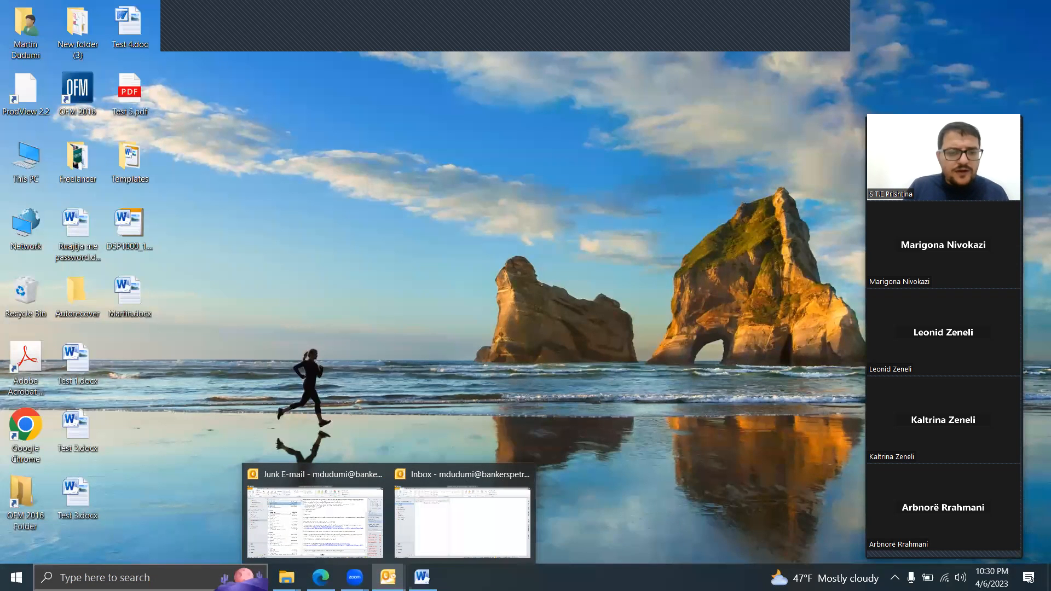
{"action": "left_click", "coordinate": [81, 575]}
{"action": "type", "text": "o"}
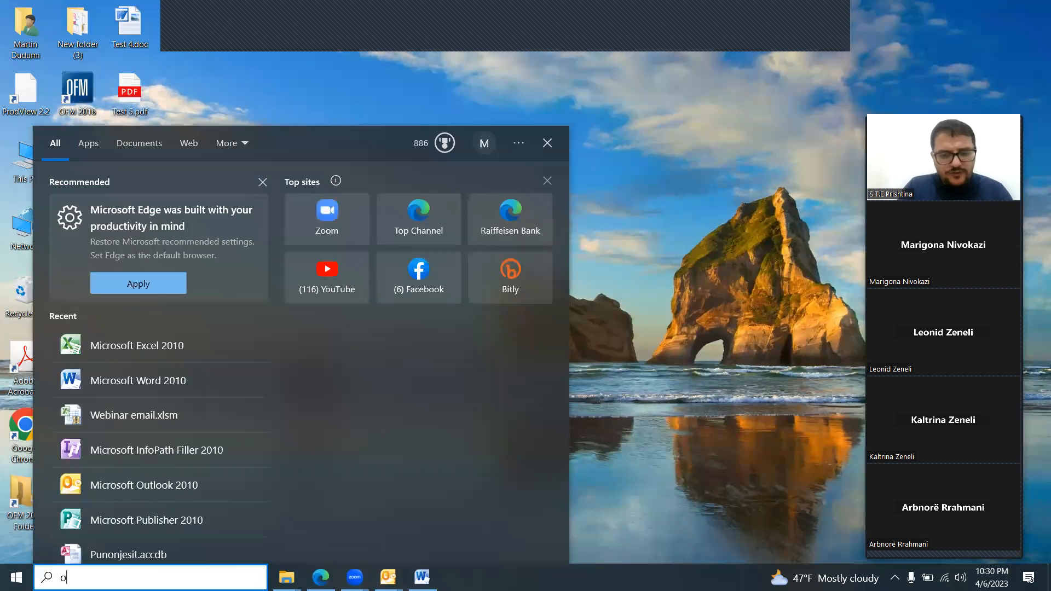
{"action": "type", "text": "utloo"}
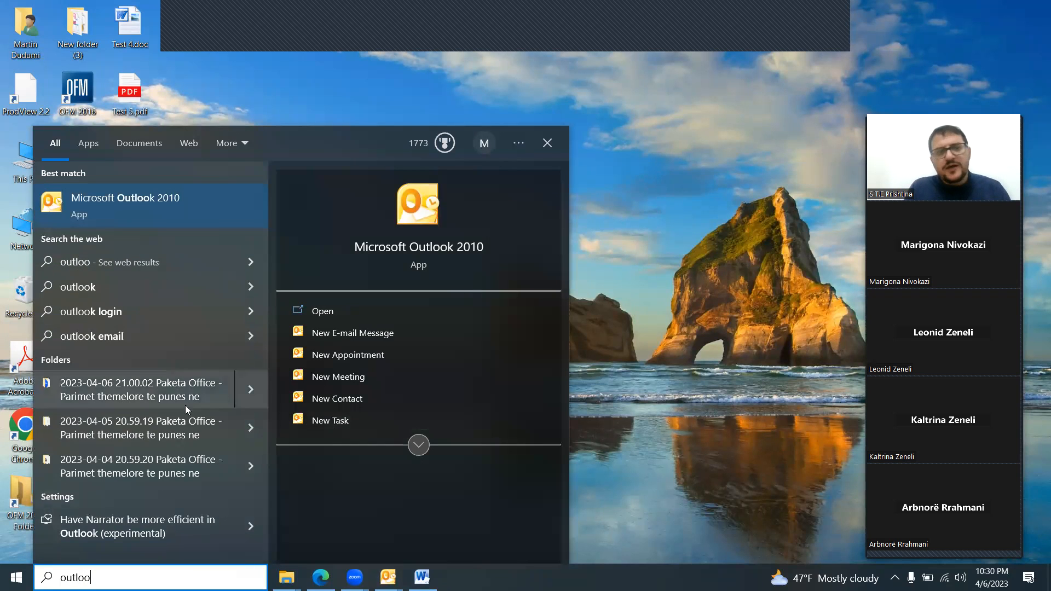
{"action": "left_click", "coordinate": [192, 230]}
{"action": "left_click", "coordinate": [694, 332]}
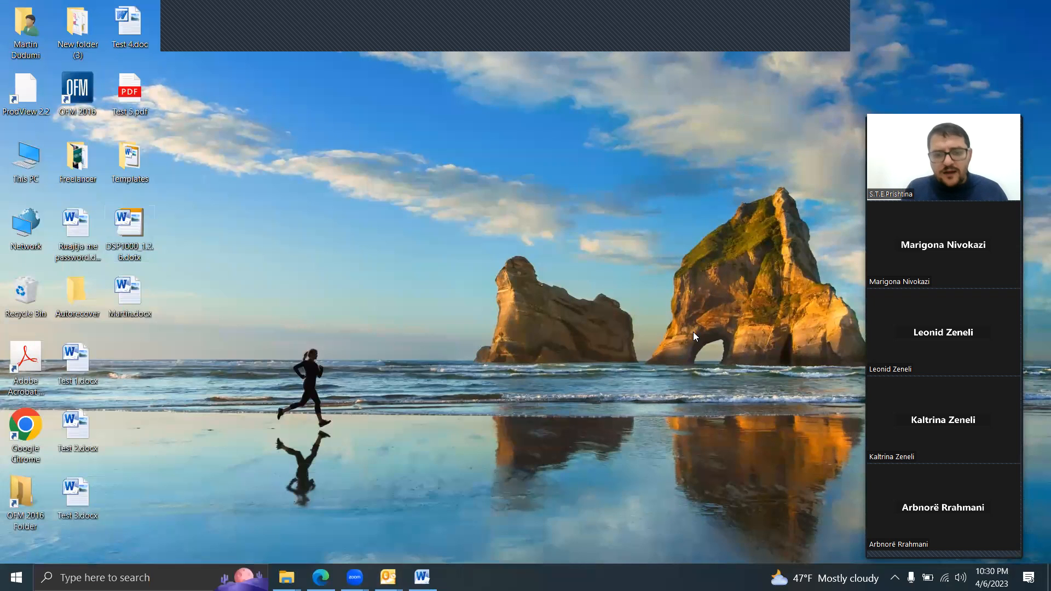
Step: Switch to the already open Outlook window that shows the Inbox
{"action": "mouse_move", "coordinate": [388, 577]}
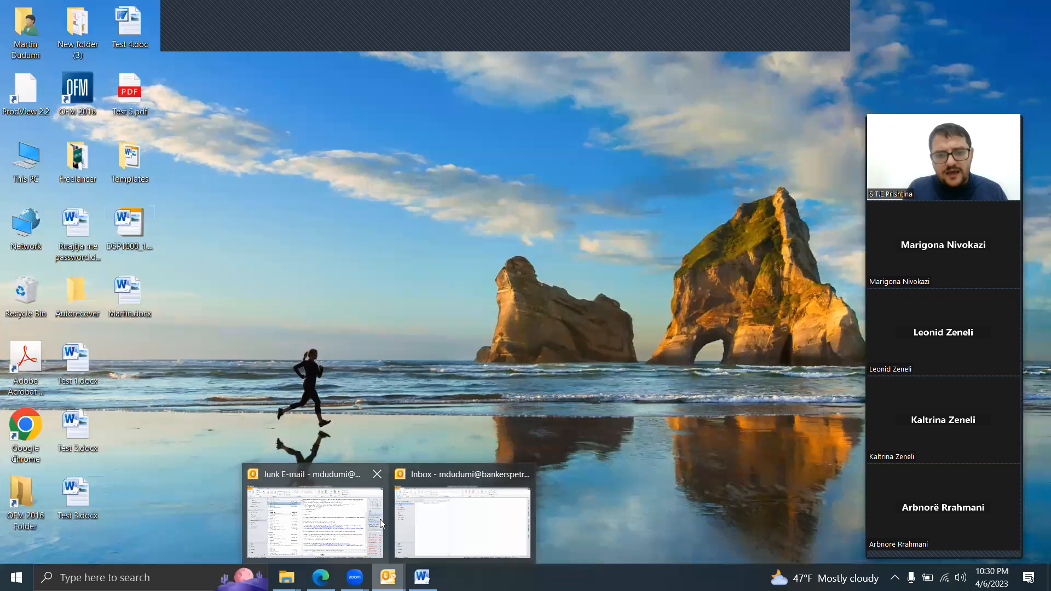
{"action": "left_click", "coordinate": [422, 516]}
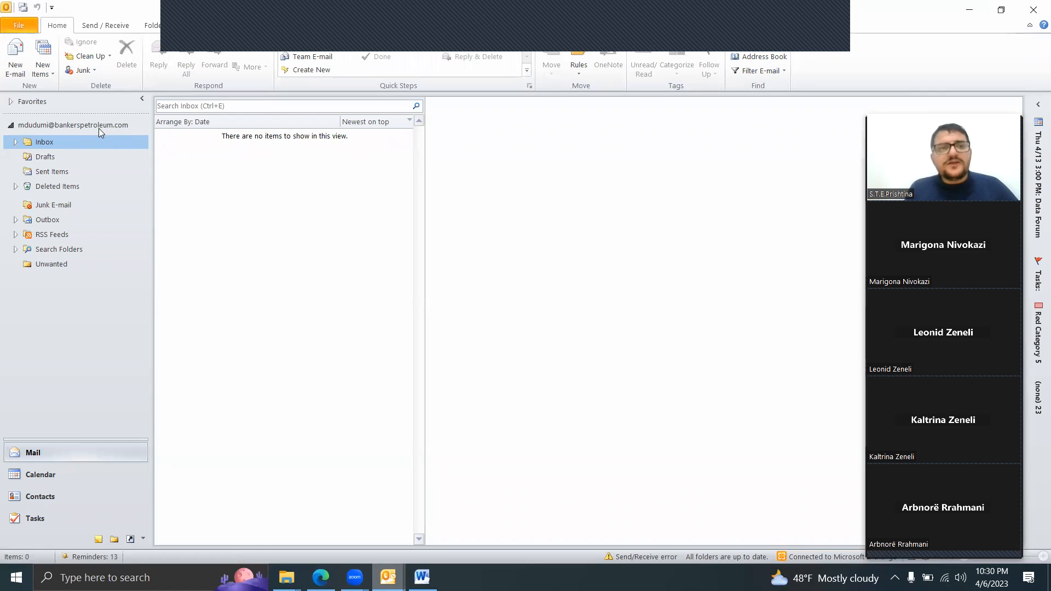
{"action": "left_click", "coordinate": [823, 20]}
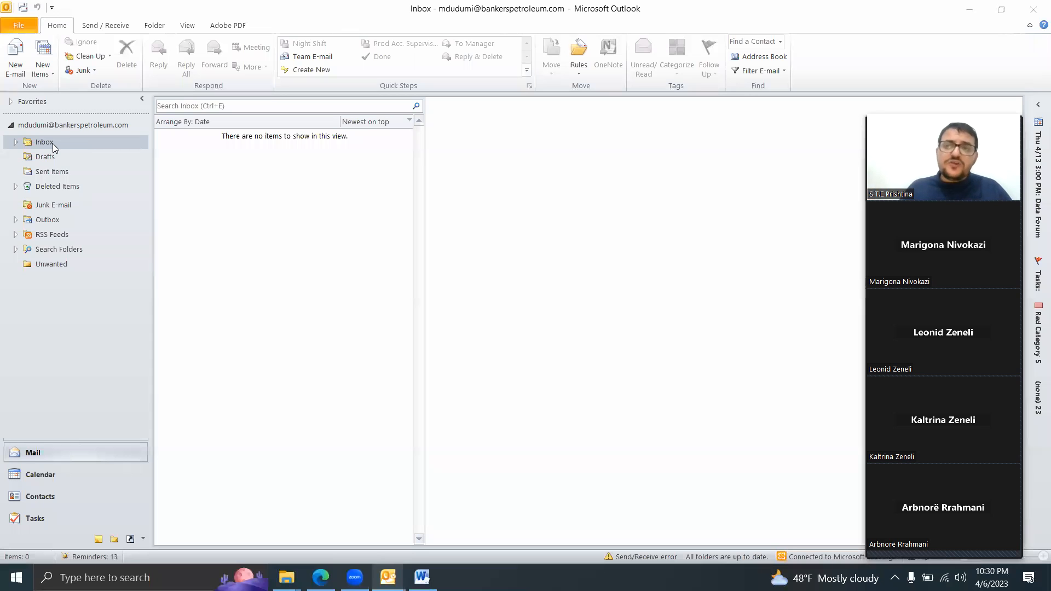
Step: View the messages in the Sent Items folder, and return to the Inbox
{"action": "left_click", "coordinate": [52, 173]}
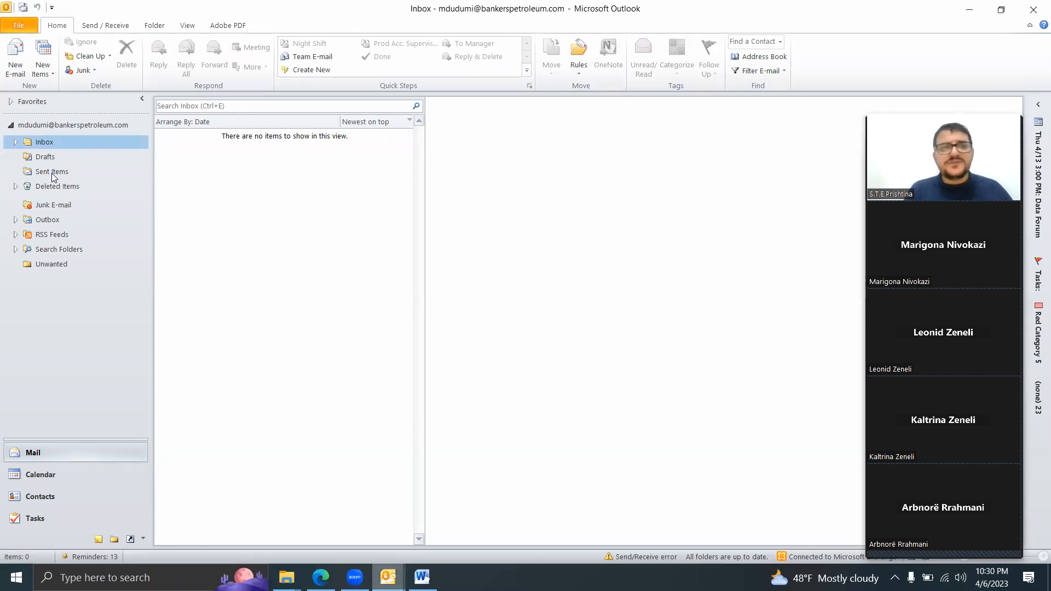
{"action": "left_click", "coordinate": [52, 174]}
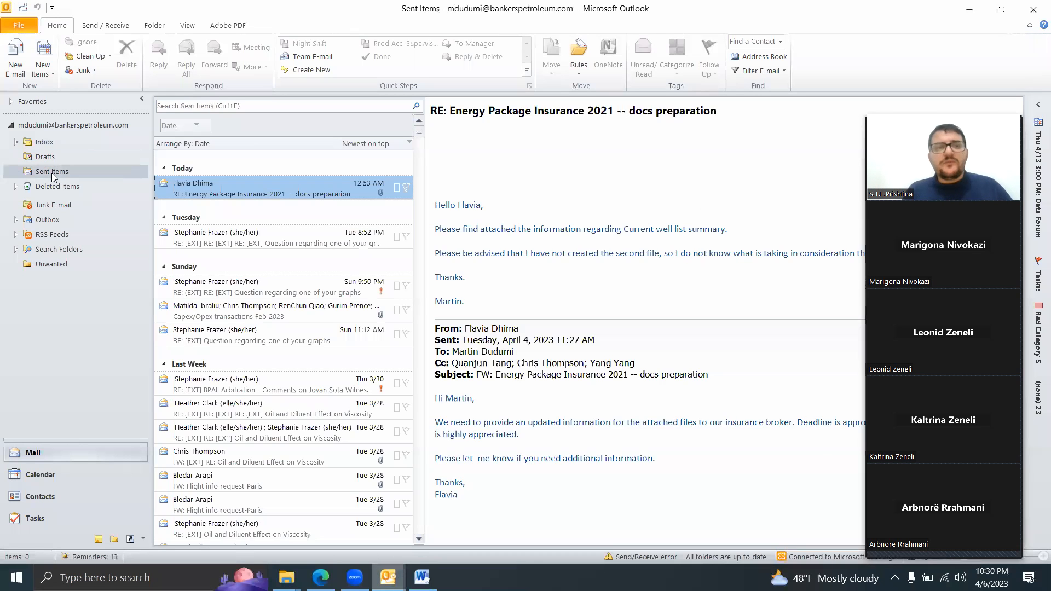
{"action": "left_click", "coordinate": [49, 143]}
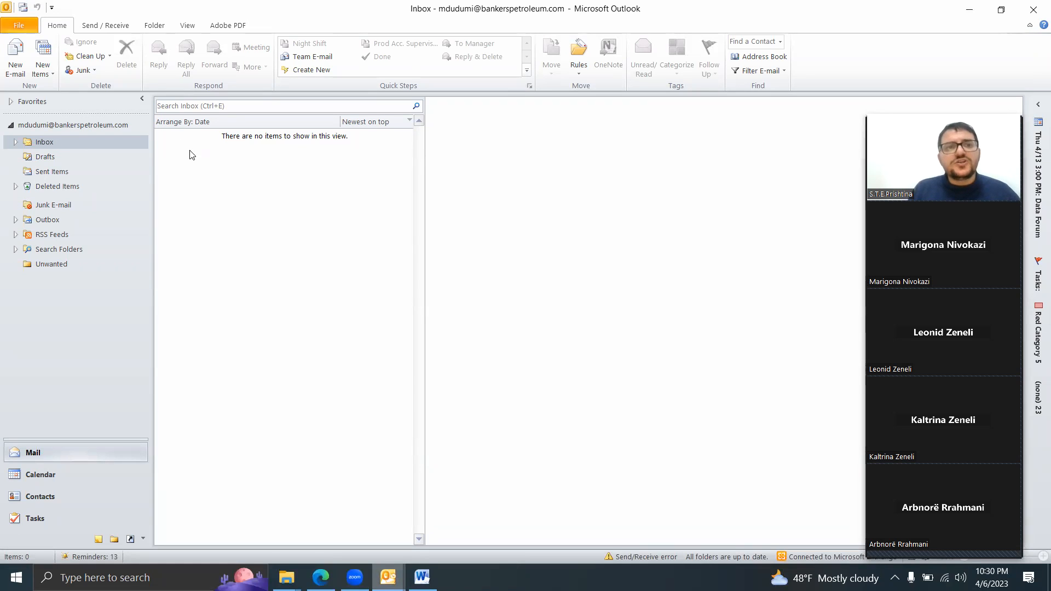
Step: Display the folder commands, expand the Inbox to review its subfolders, and collapse it again
{"action": "left_click", "coordinate": [155, 26]}
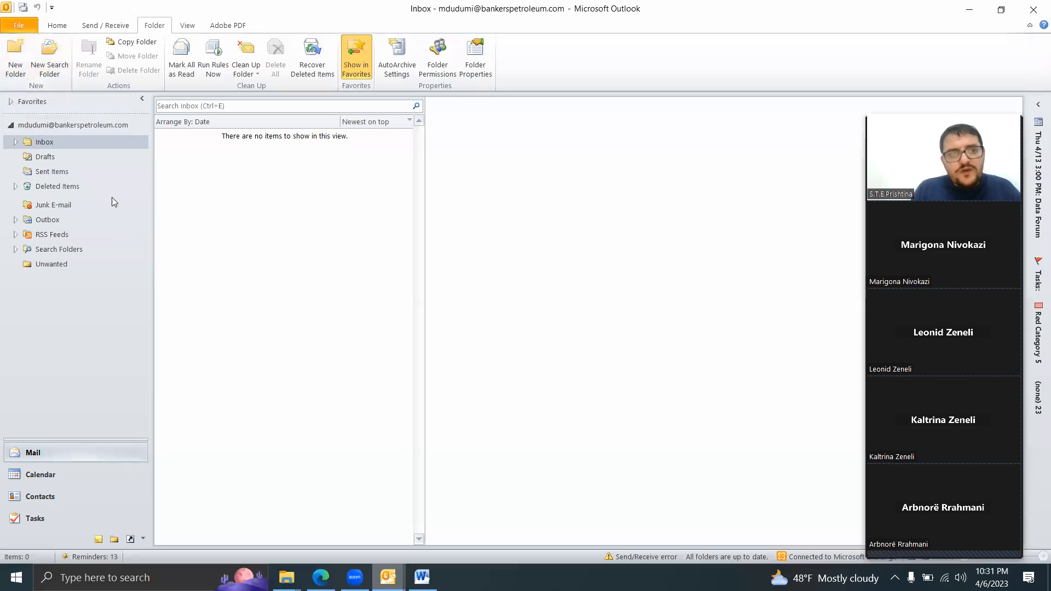
{"action": "left_click", "coordinate": [16, 142]}
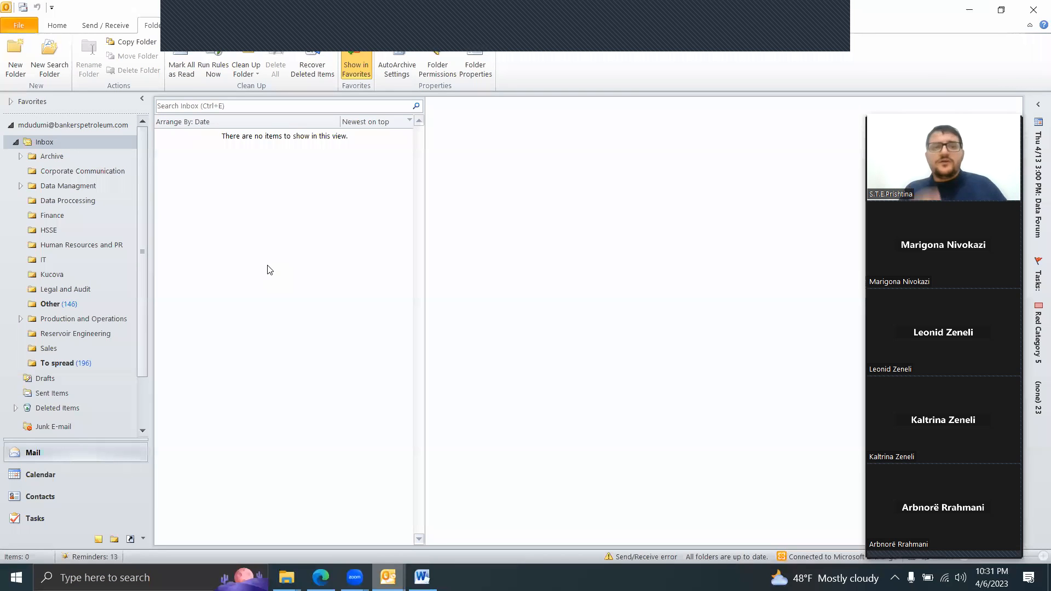
{"action": "left_click", "coordinate": [16, 142]}
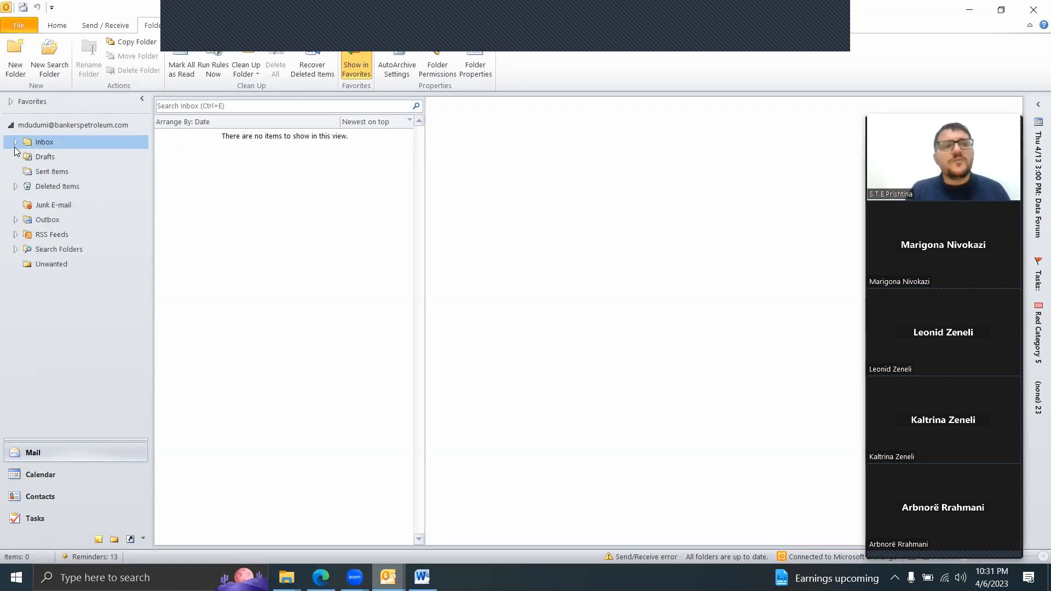
{"action": "left_click", "coordinate": [835, 27]}
{"action": "left_click", "coordinate": [862, 128]}
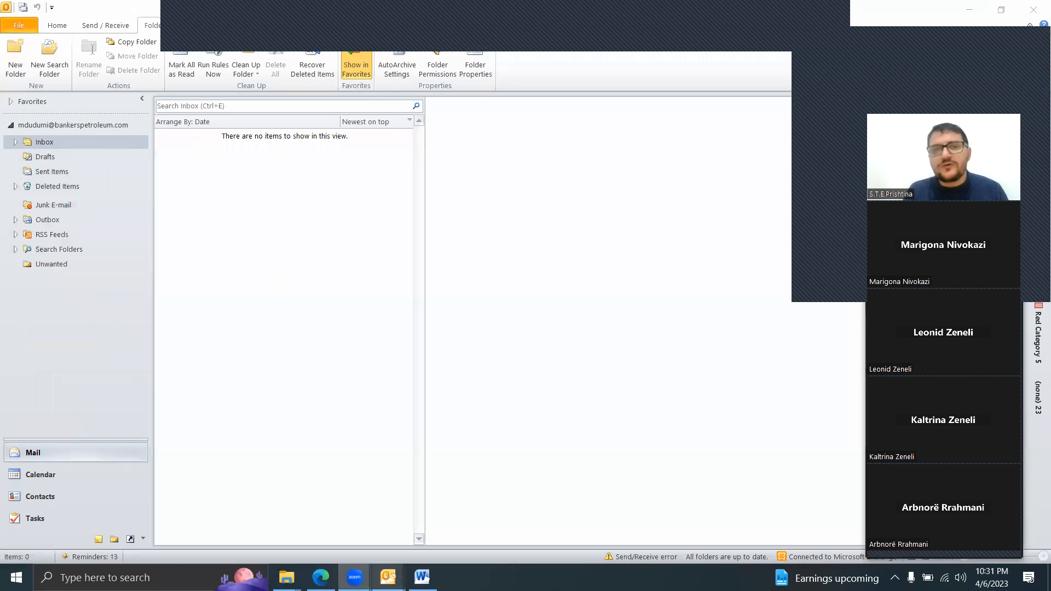
{"action": "left_click", "coordinate": [437, 150]}
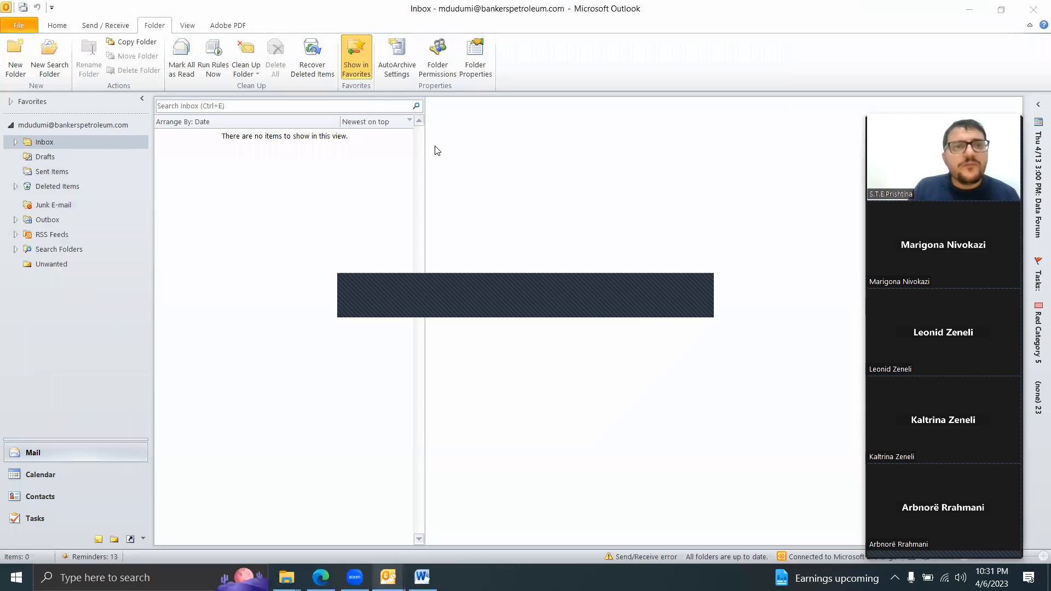
Step: Start a rule that moves messages from someone to a folder and try to continue past its conditions without specifying values
{"action": "left_click", "coordinate": [57, 31]}
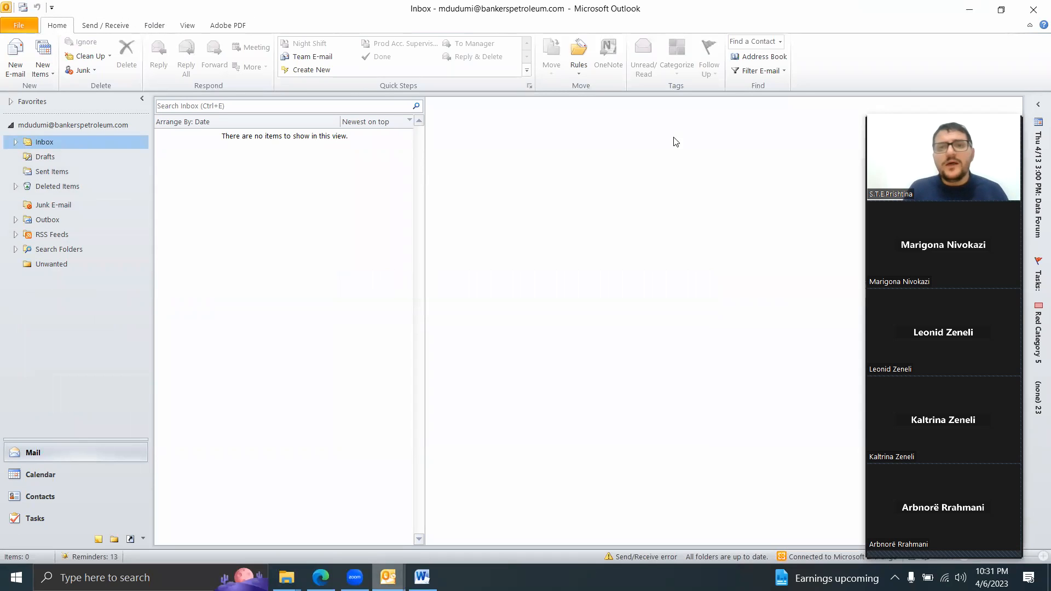
{"action": "left_click", "coordinate": [580, 74]}
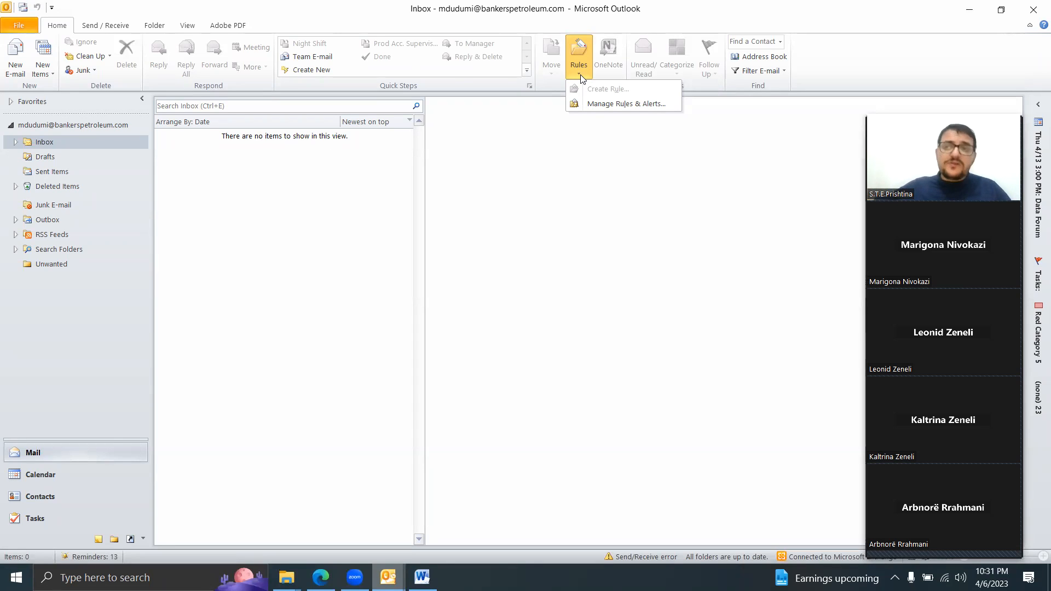
{"action": "left_click", "coordinate": [627, 108]}
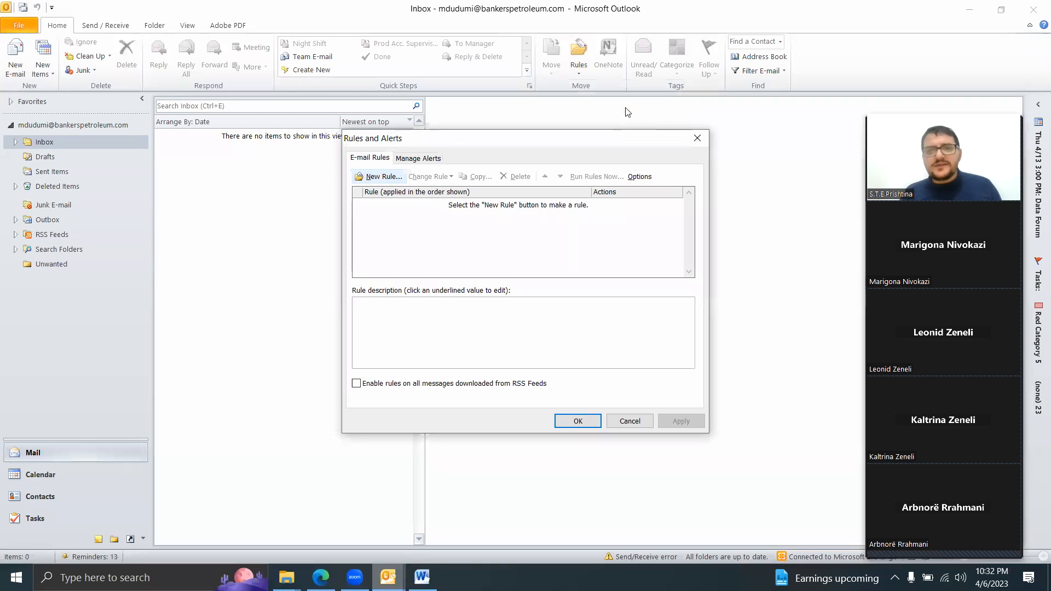
{"action": "left_click", "coordinate": [379, 178]}
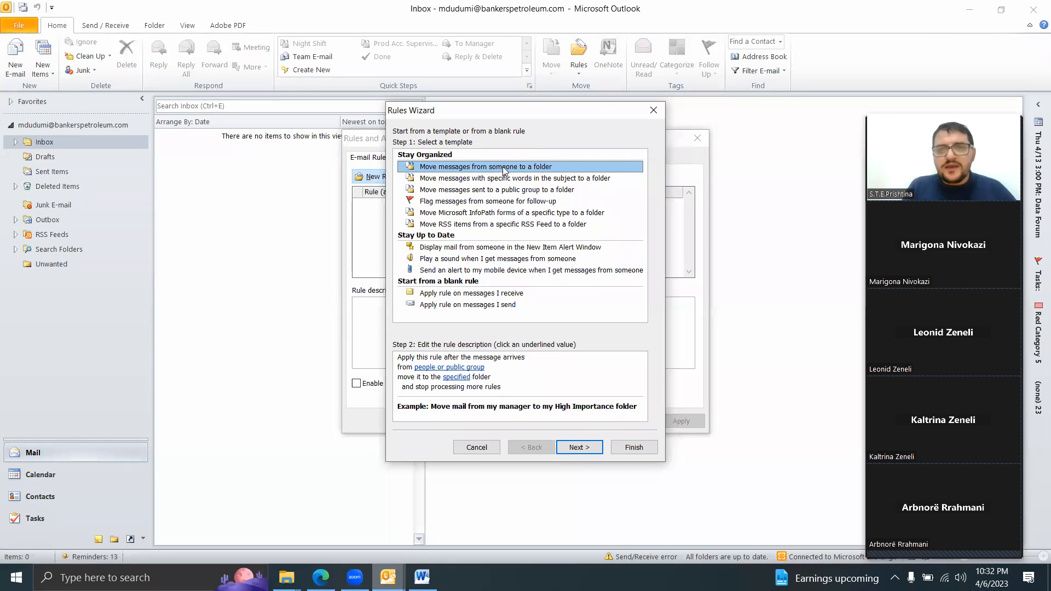
{"action": "left_click", "coordinate": [591, 450]}
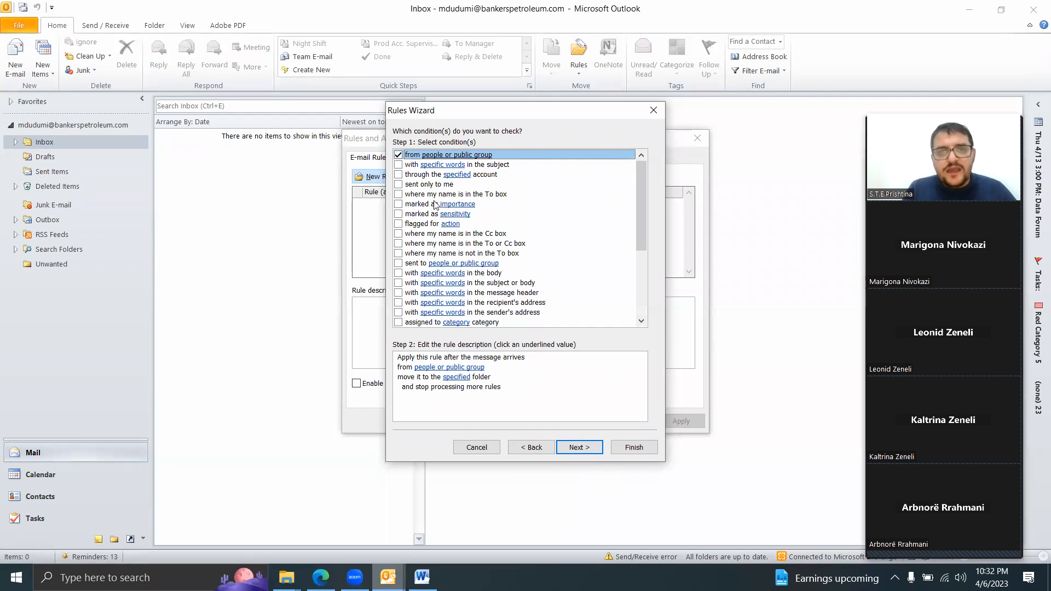
{"action": "left_click", "coordinate": [477, 389]}
{"action": "left_click", "coordinate": [582, 449]}
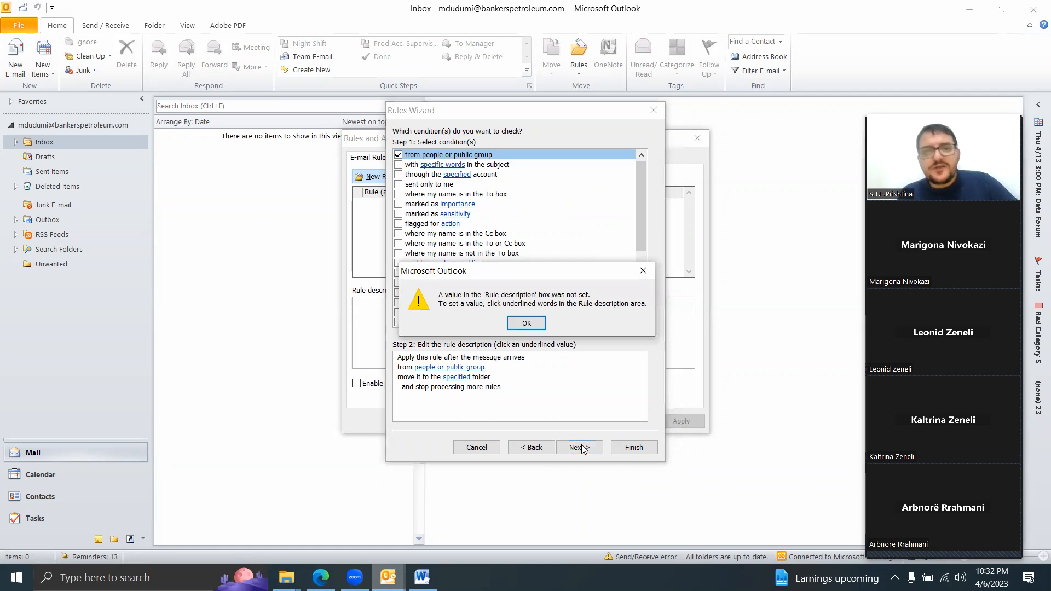
{"action": "left_click", "coordinate": [527, 324]}
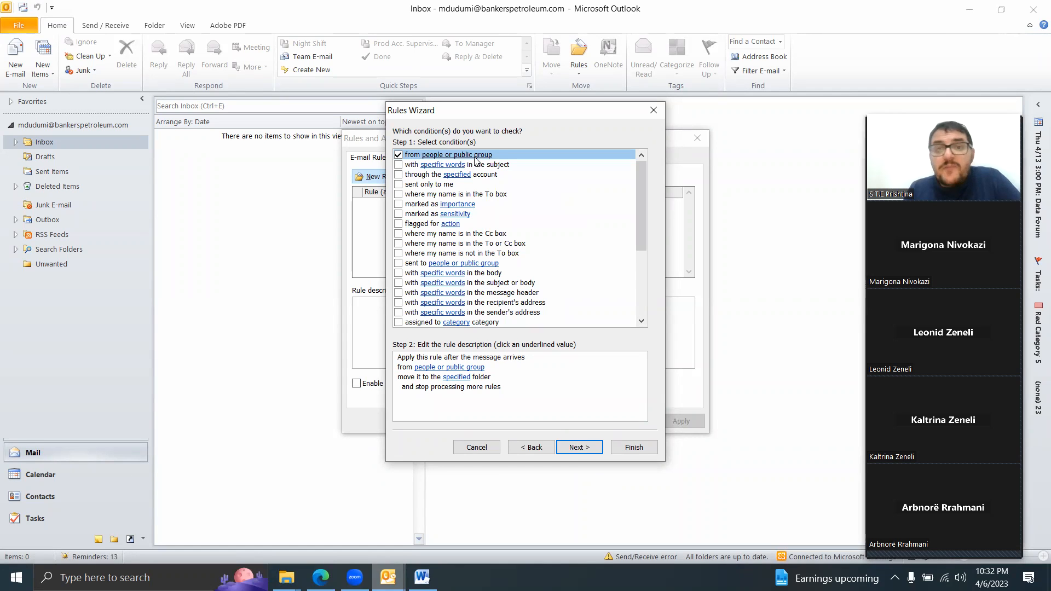
Step: Switch the rule's condition from the sender to specific words in the subject, and discard the rule and close the rules window
{"action": "left_click", "coordinate": [398, 155]}
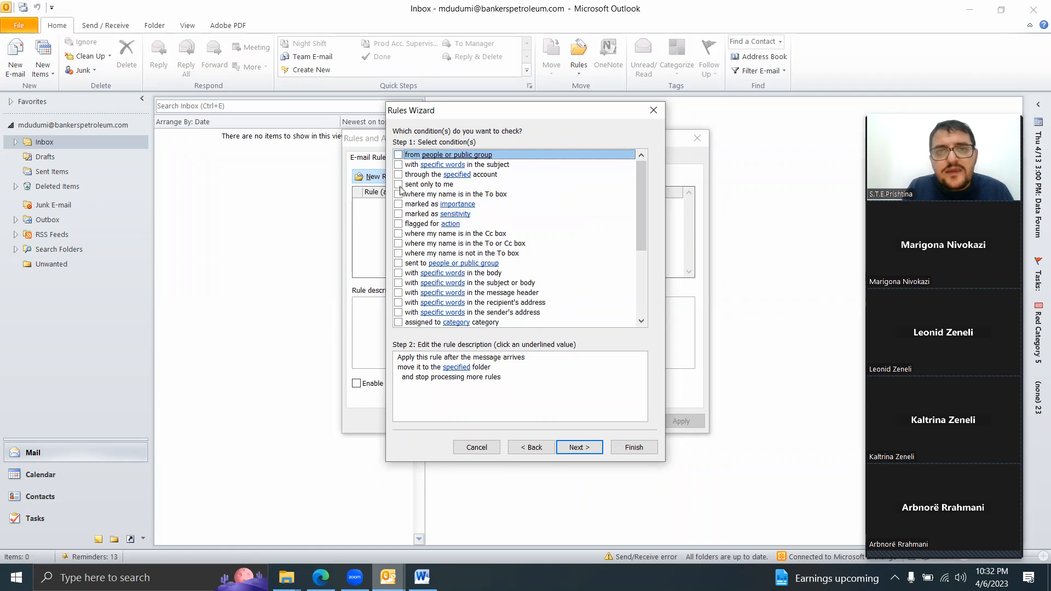
{"action": "left_click", "coordinate": [398, 164]}
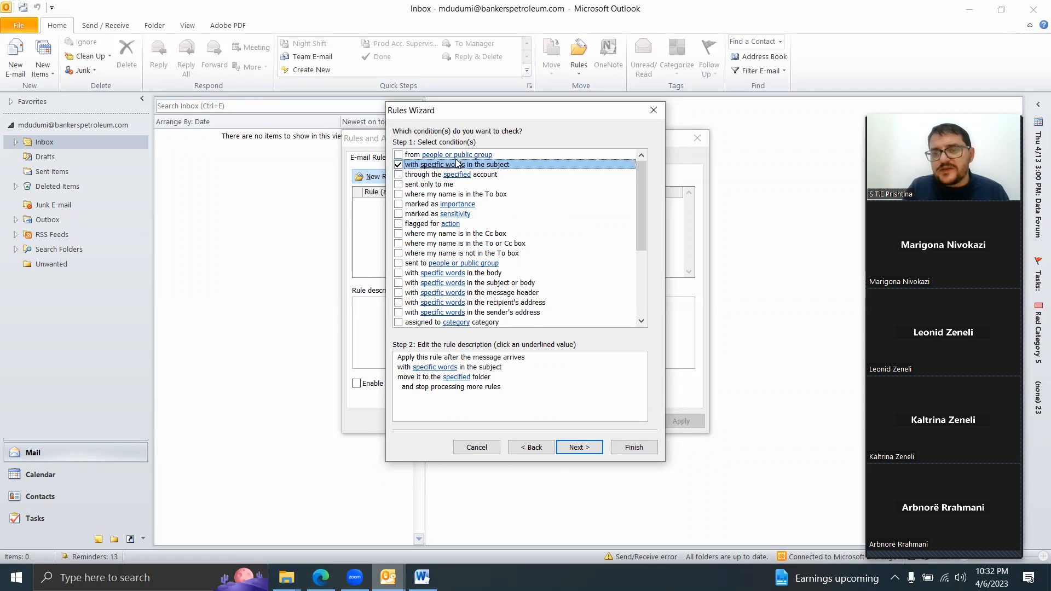
{"action": "left_click", "coordinate": [651, 113]}
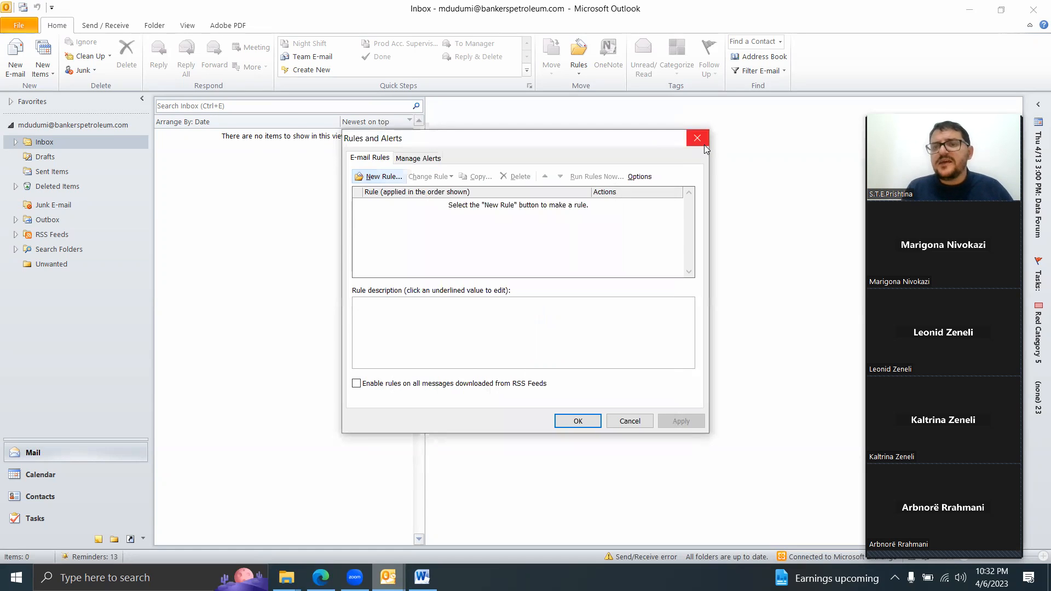
{"action": "left_click", "coordinate": [697, 138]}
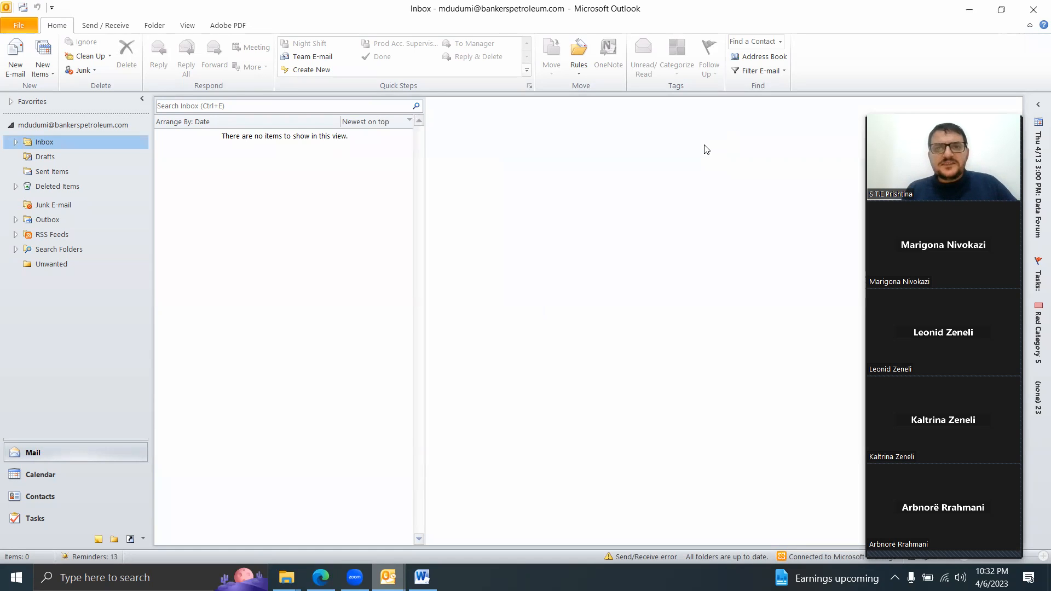
Step: Open the calendar and start a new appointment in the 9:00 AM slot on April 6, 2023
{"action": "left_click", "coordinate": [83, 476]}
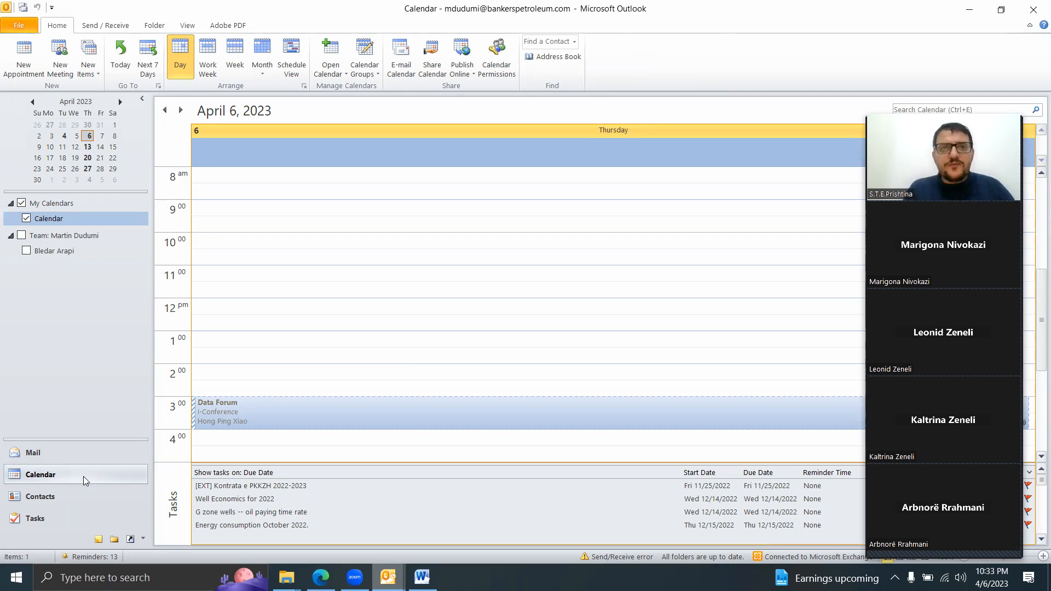
{"action": "left_click", "coordinate": [824, 11]}
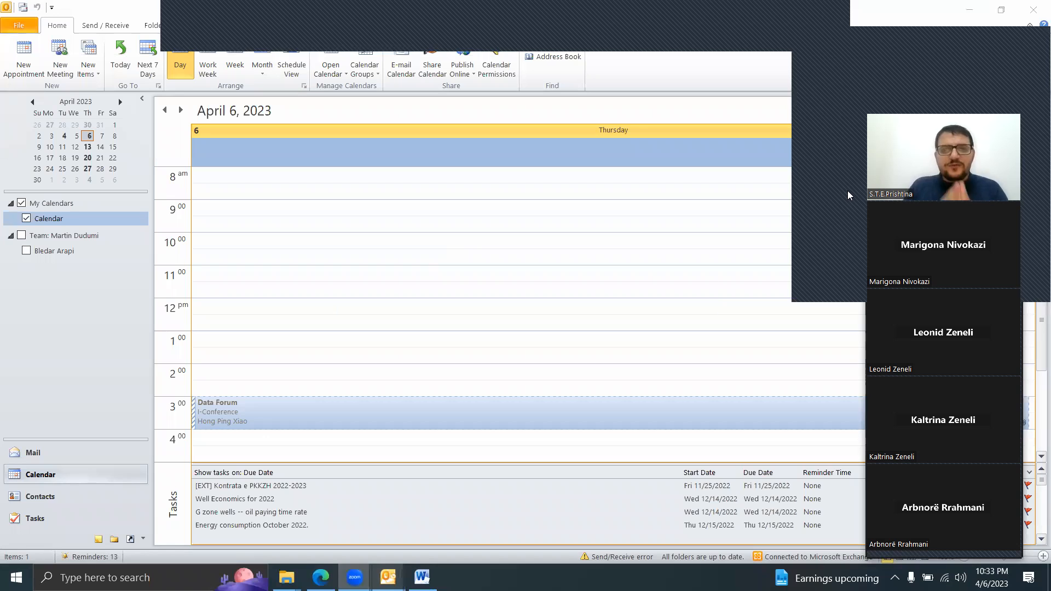
{"action": "left_click", "coordinate": [847, 195]}
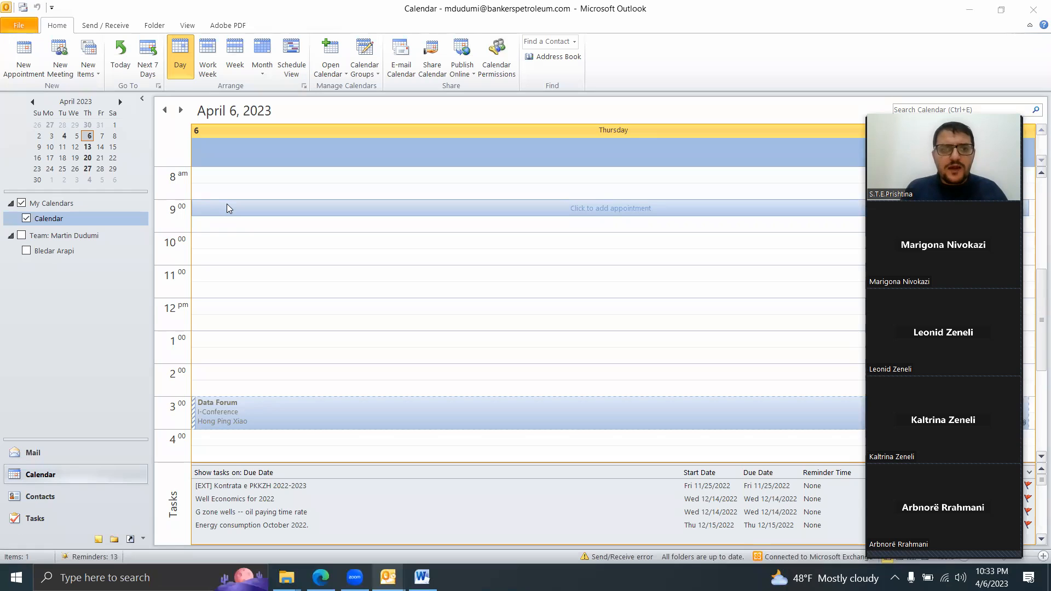
{"action": "left_click", "coordinate": [227, 209]}
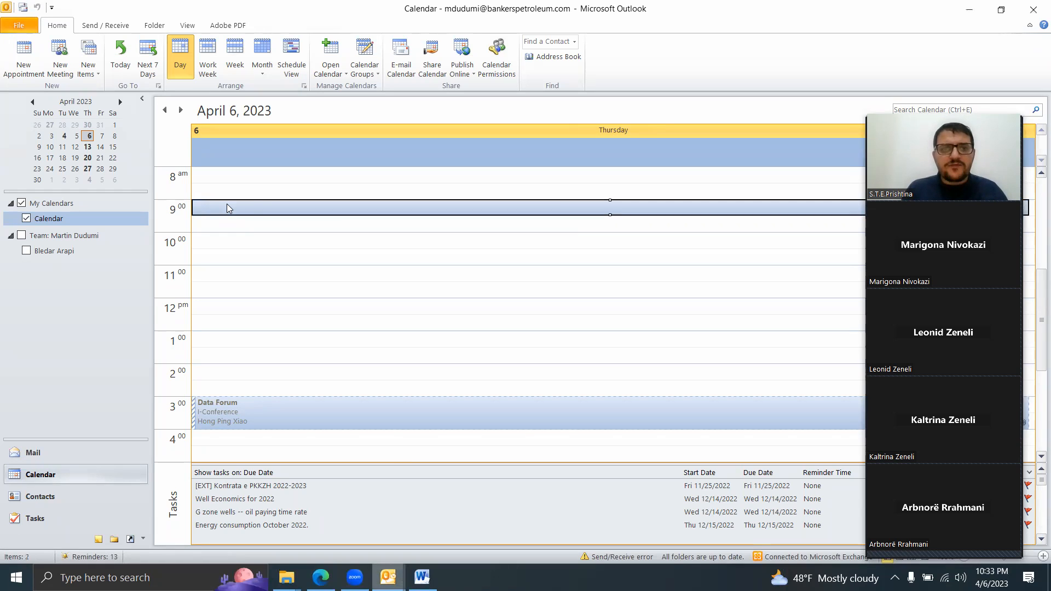
{"action": "right_click", "coordinate": [435, 209]}
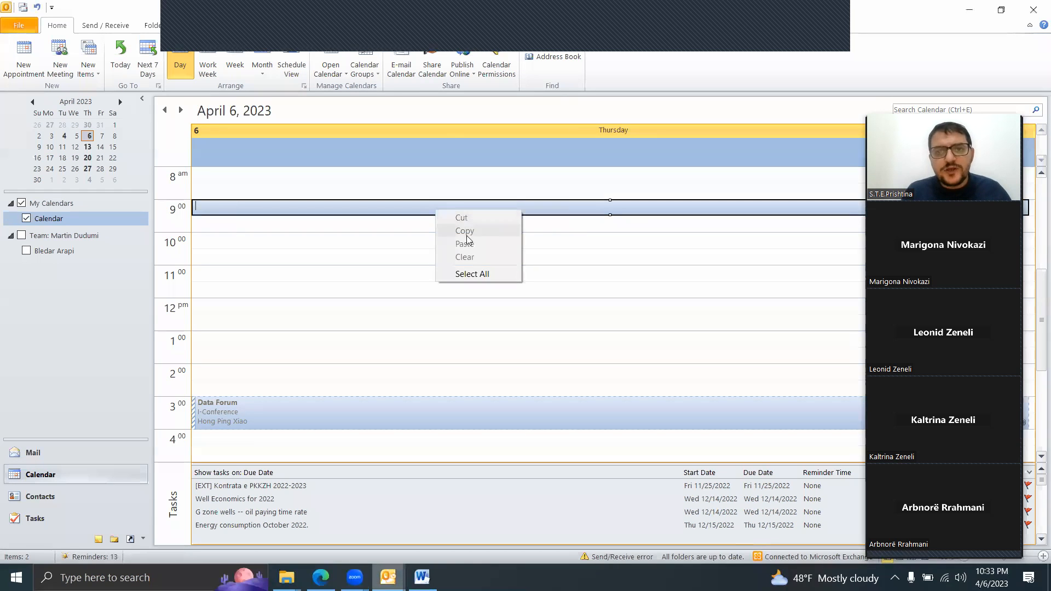
{"action": "left_click", "coordinate": [359, 246]}
{"action": "right_click", "coordinate": [314, 214]}
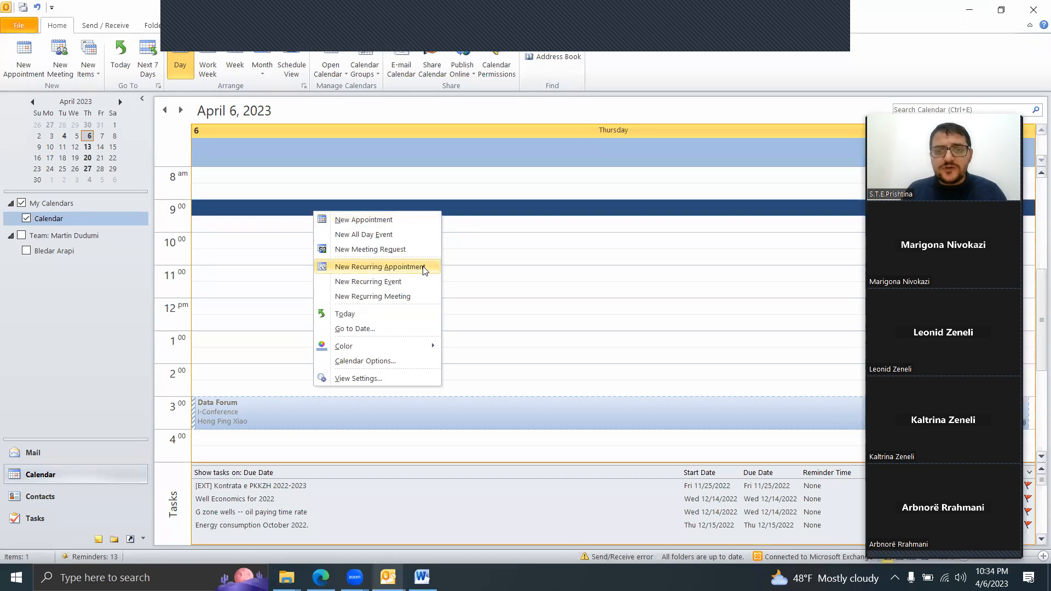
{"action": "left_click", "coordinate": [391, 225]}
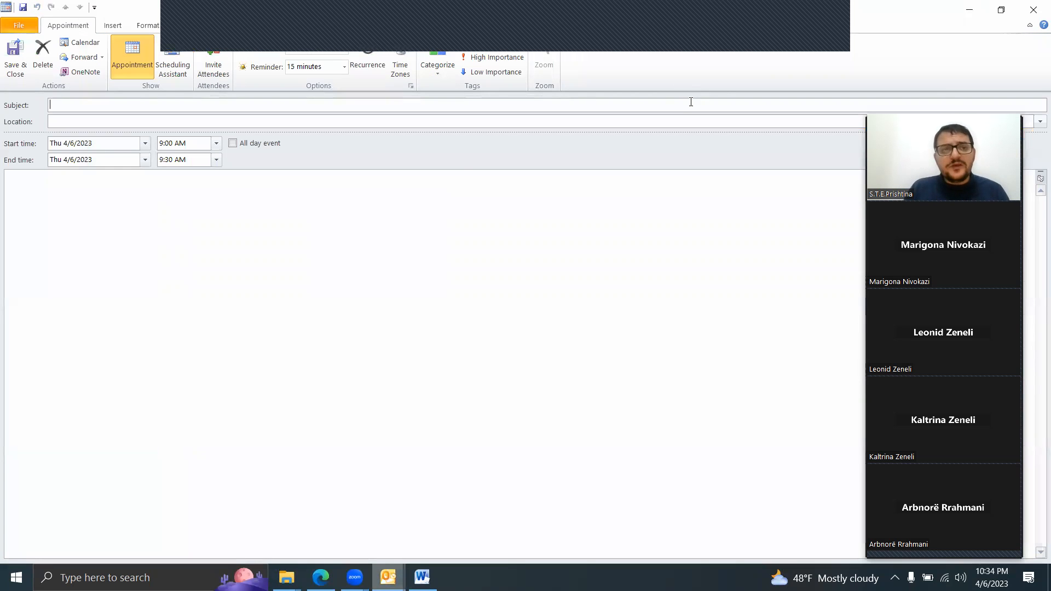
Step: Enter "Seminar Online" as the appointment's subject and "Online" as its location
{"action": "type", "text": "Mblehdje"}
{"action": "key", "text": "BackSpace"}
{"action": "key", "text": "BackSpace"}
{"action": "key", "text": "BackSpace"}
{"action": "key", "text": "BackSpace"}
{"action": "key", "text": "BackSpace"}
{"action": "key", "text": "BackSpace"}
{"action": "key", "text": "BackSpace"}
{"action": "key", "text": "BackSpace"}
{"action": "type", "text": "Seminar Online"}
{"action": "left_click", "coordinate": [92, 122]}
{"action": "type", "text": "Online"}
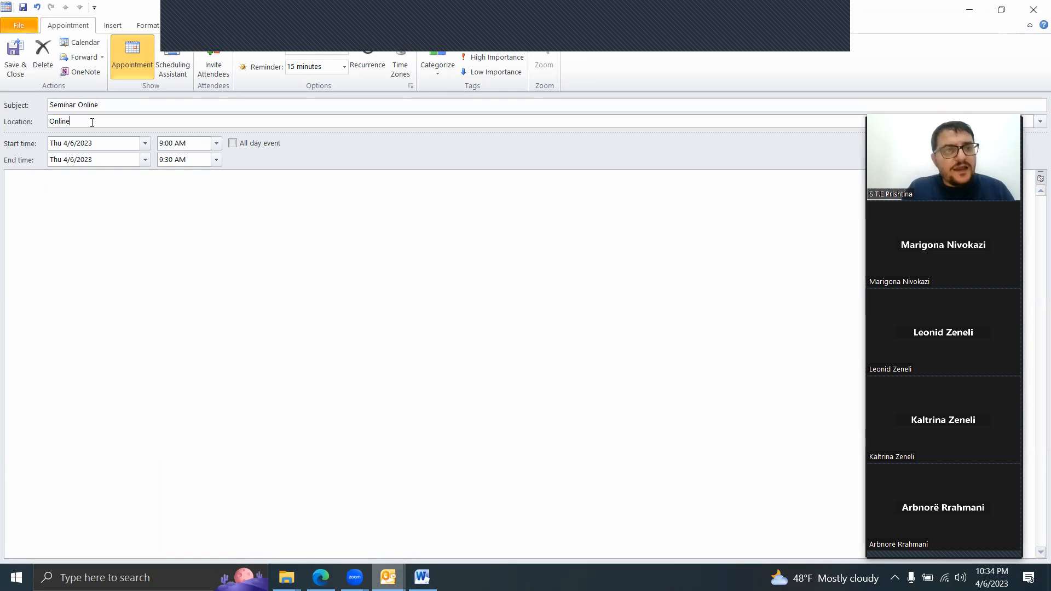
{"action": "left_click", "coordinate": [103, 145]}
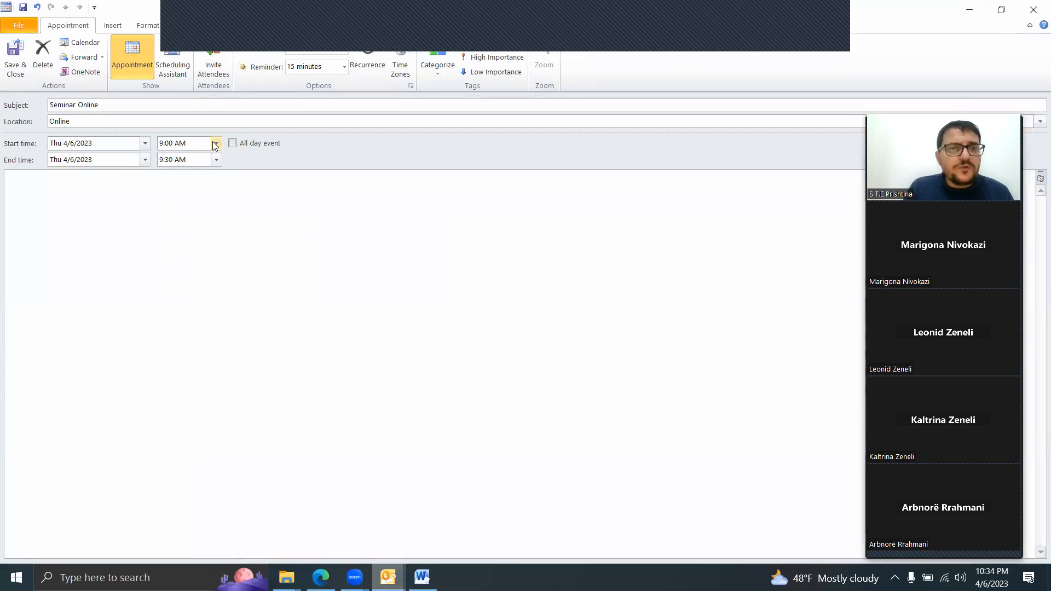
Step: Schedule the seminar appointment from 9:30 AM to 11:00 AM, and save and close it
{"action": "left_click", "coordinate": [215, 144]}
{"action": "left_click", "coordinate": [197, 166]}
{"action": "left_click", "coordinate": [87, 160]}
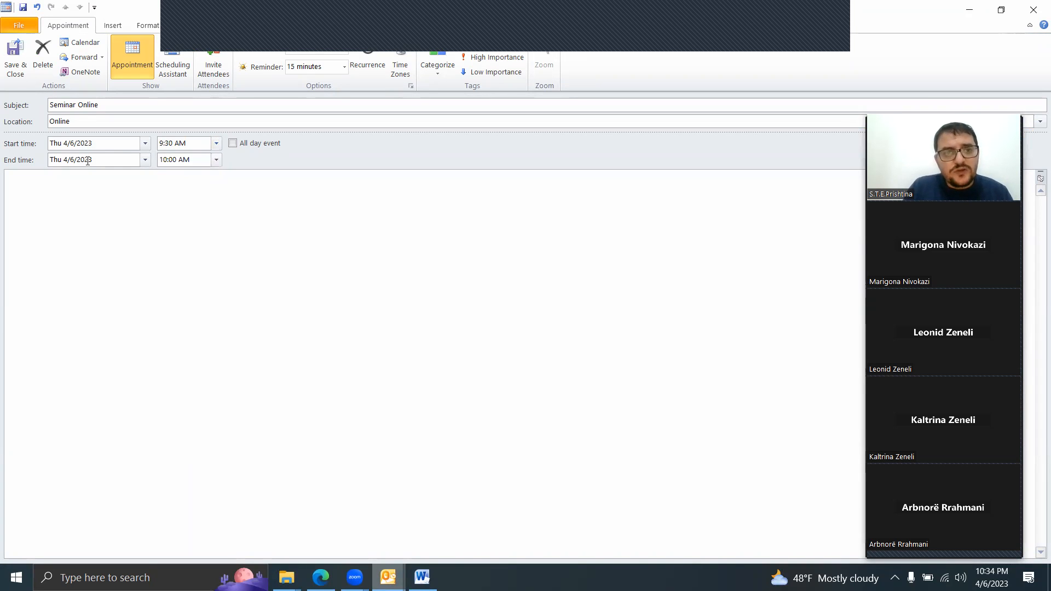
{"action": "left_click", "coordinate": [217, 159]}
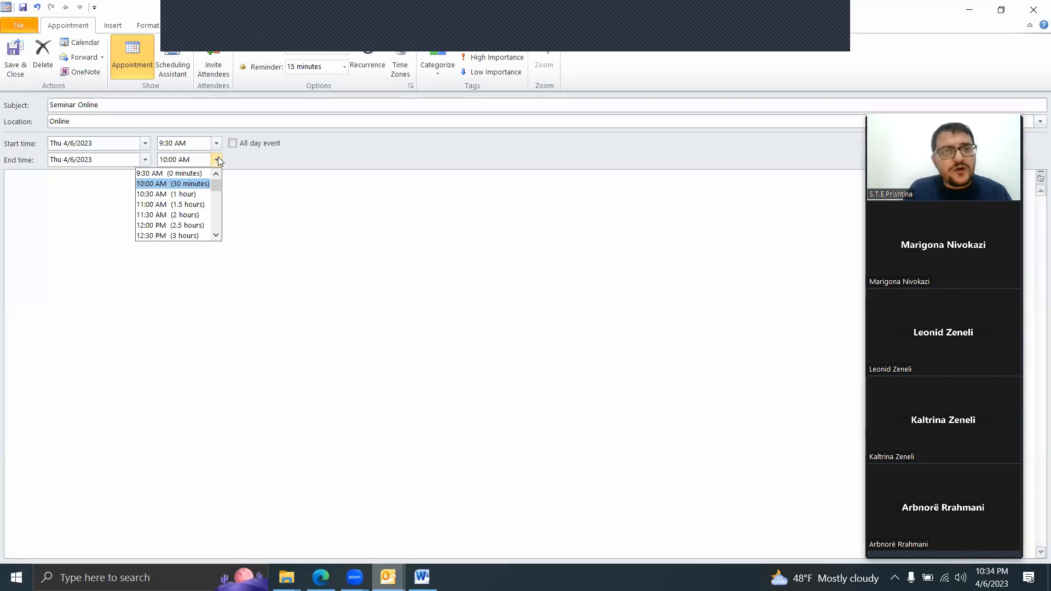
{"action": "left_click", "coordinate": [177, 204]}
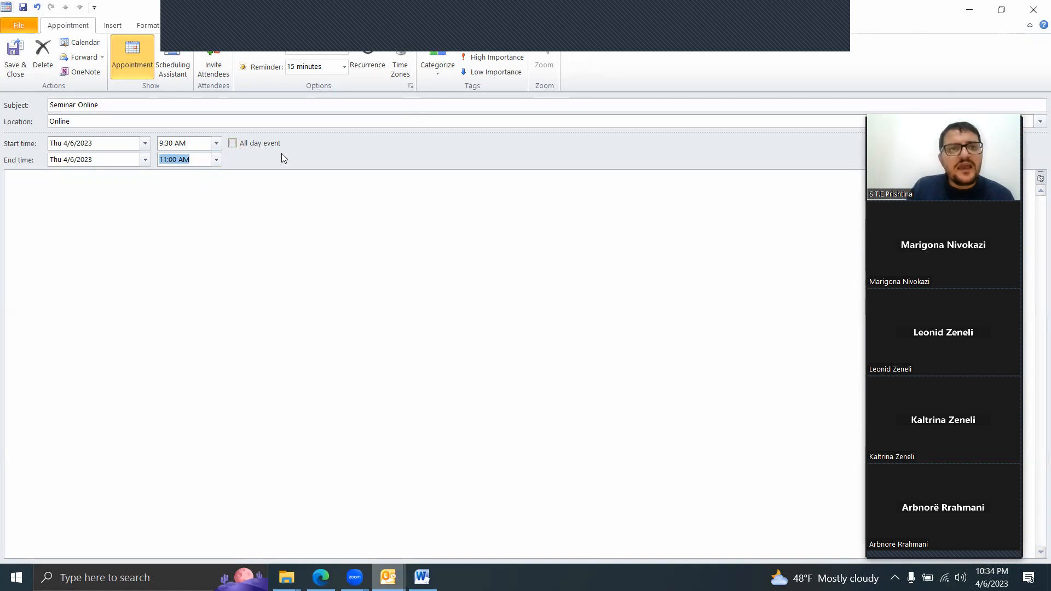
{"action": "left_click", "coordinate": [17, 65]}
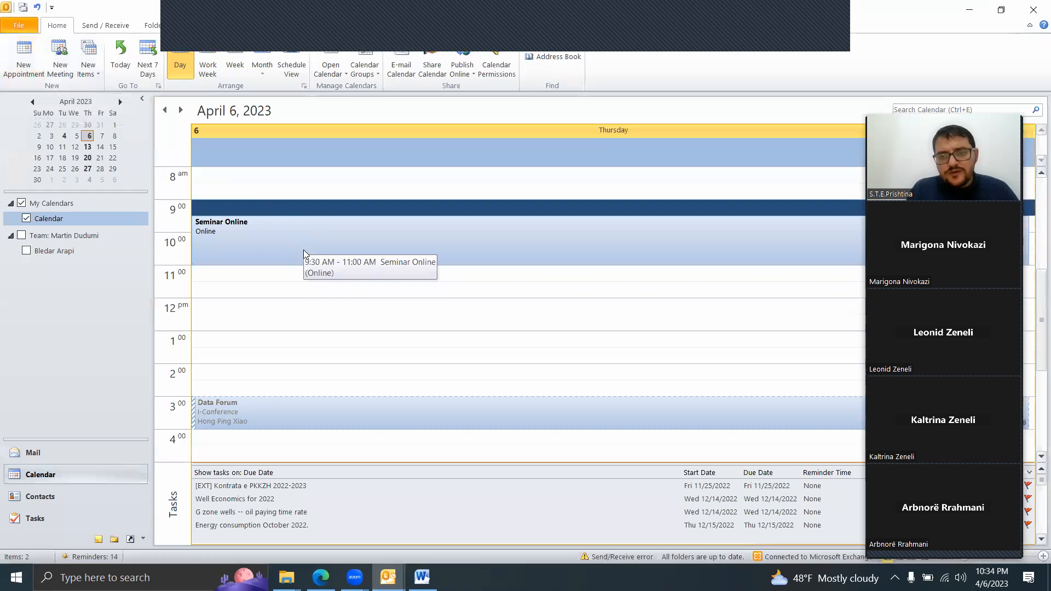
Step: Assign the Yellow Category to the "Seminar Online" appointment in the calendar
{"action": "right_click", "coordinate": [239, 236]}
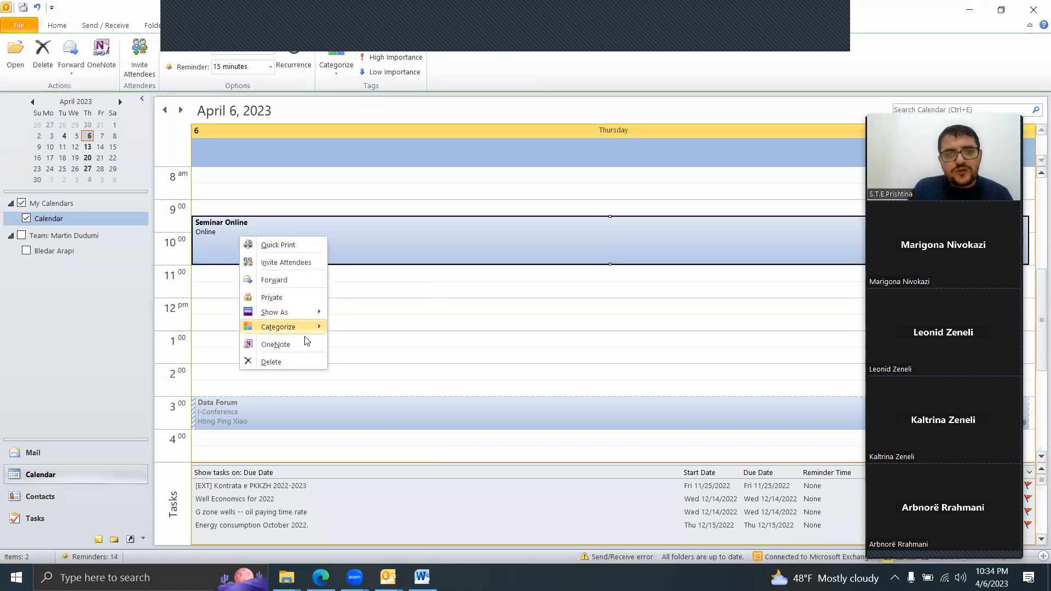
{"action": "mouse_move", "coordinate": [304, 318]}
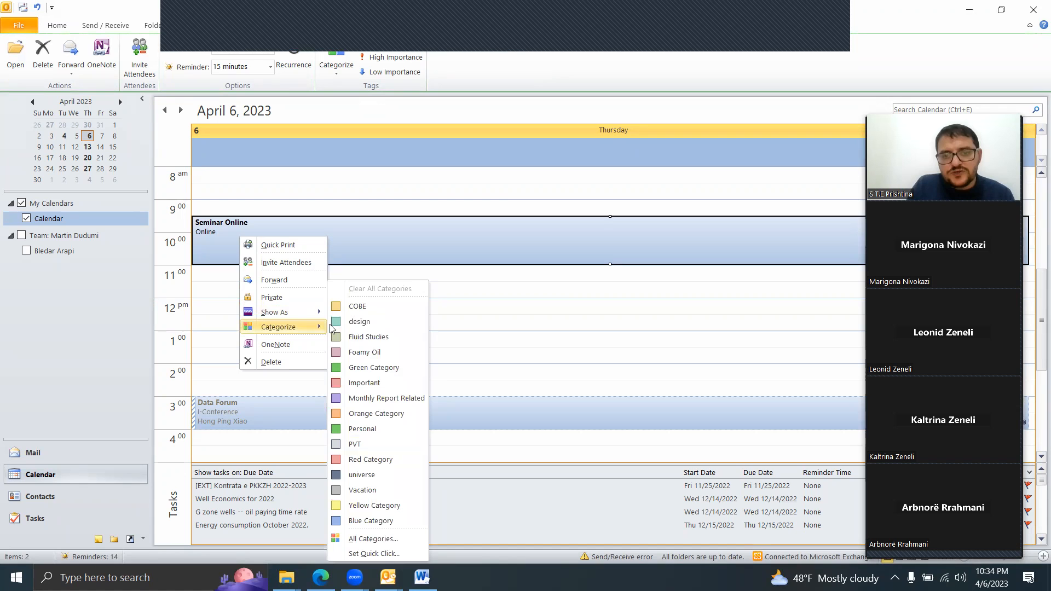
{"action": "left_click", "coordinate": [370, 504]}
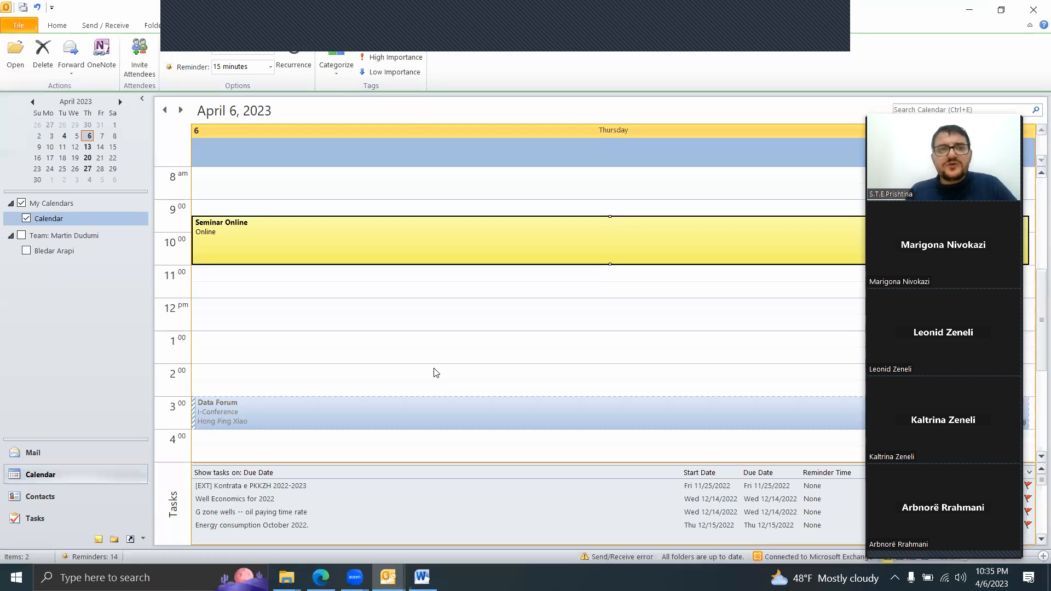
{"action": "right_click", "coordinate": [362, 244]}
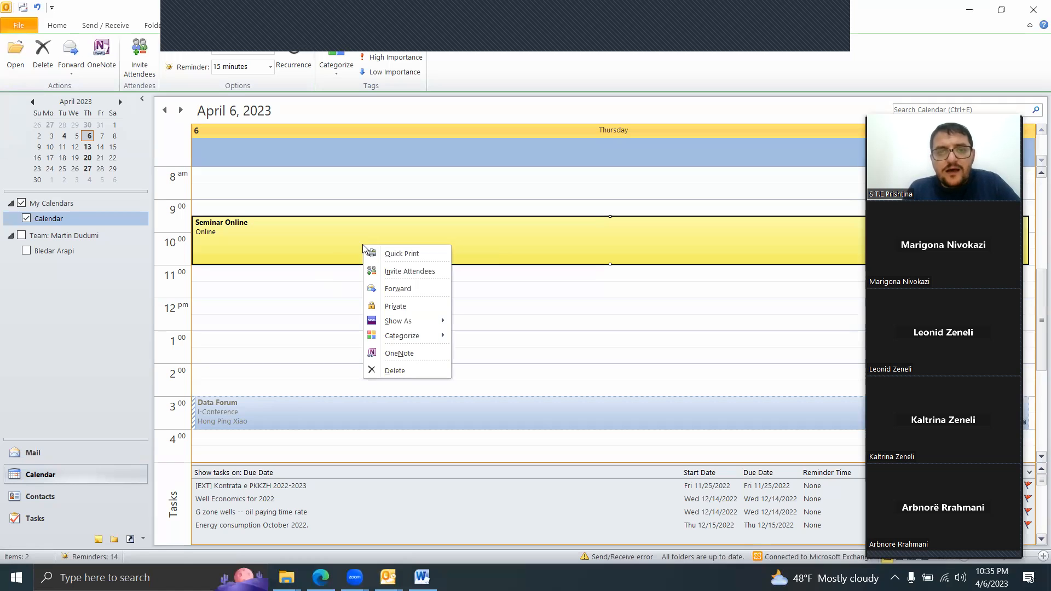
{"action": "right_click", "coordinate": [283, 243]}
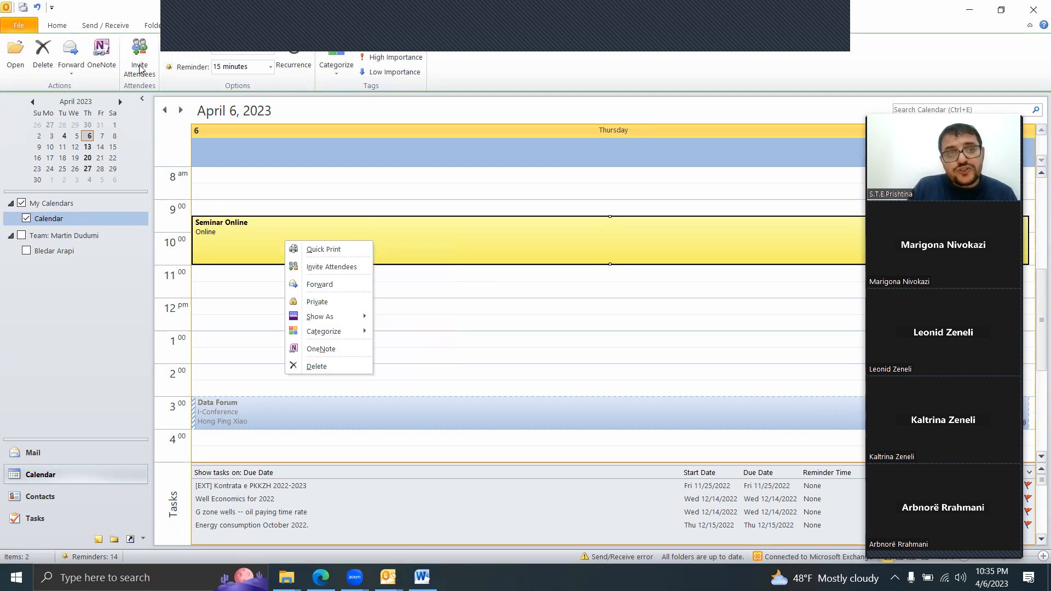
{"action": "left_click", "coordinate": [120, 55]}
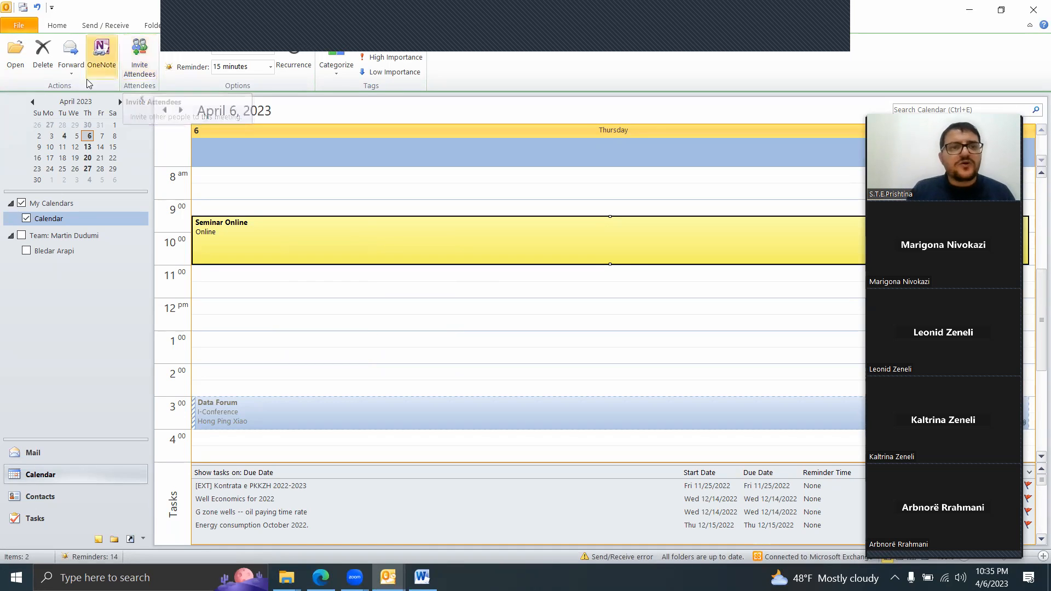
{"action": "left_click", "coordinate": [70, 71]}
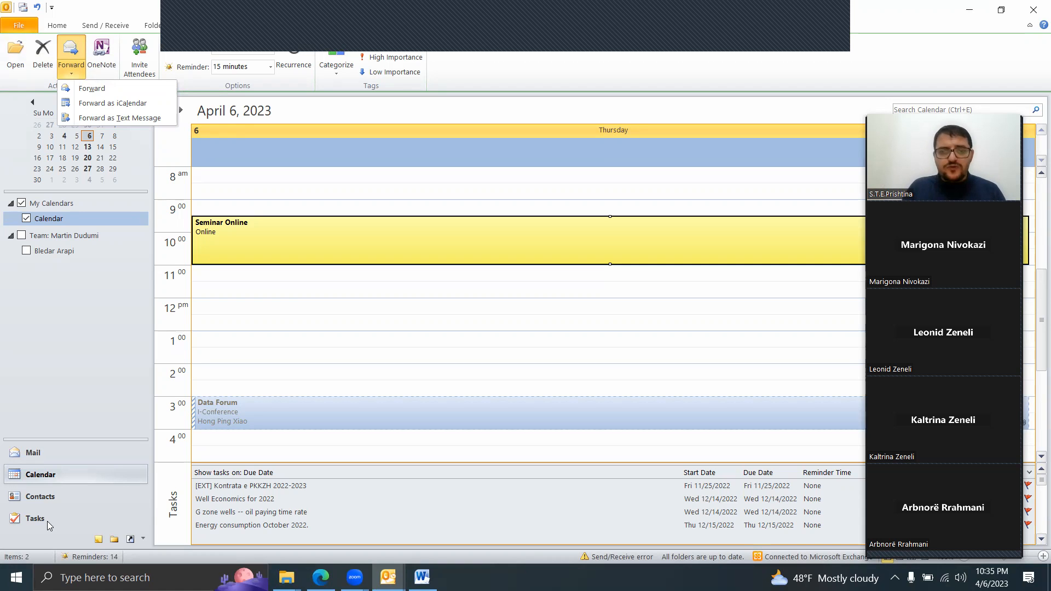
Step: Switch to the tasks view and create a new task with the subject "Dhenia e Seminarit"
{"action": "left_click", "coordinate": [40, 523]}
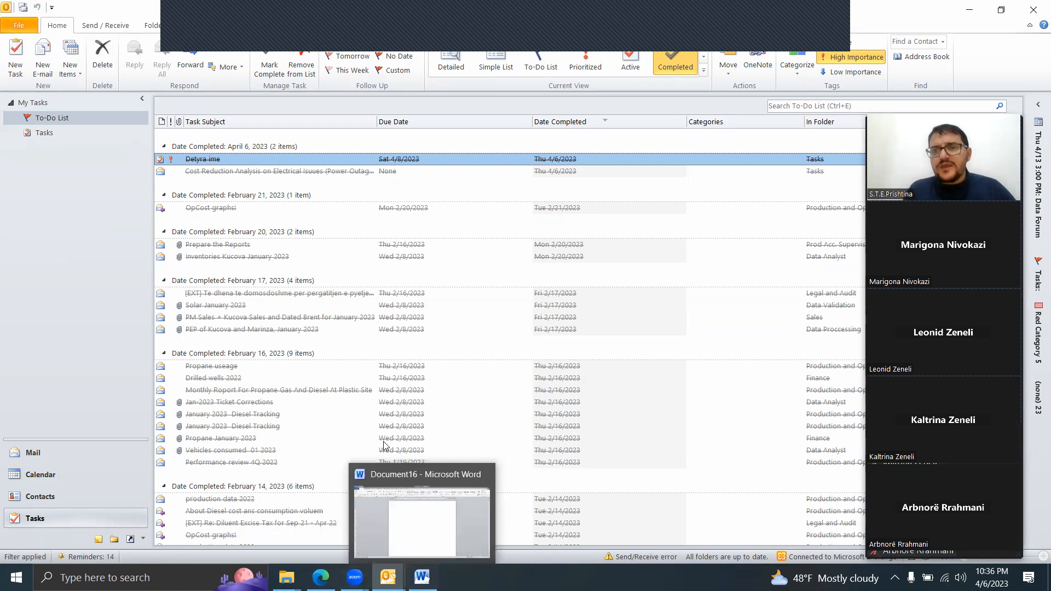
{"action": "left_click", "coordinate": [18, 62]}
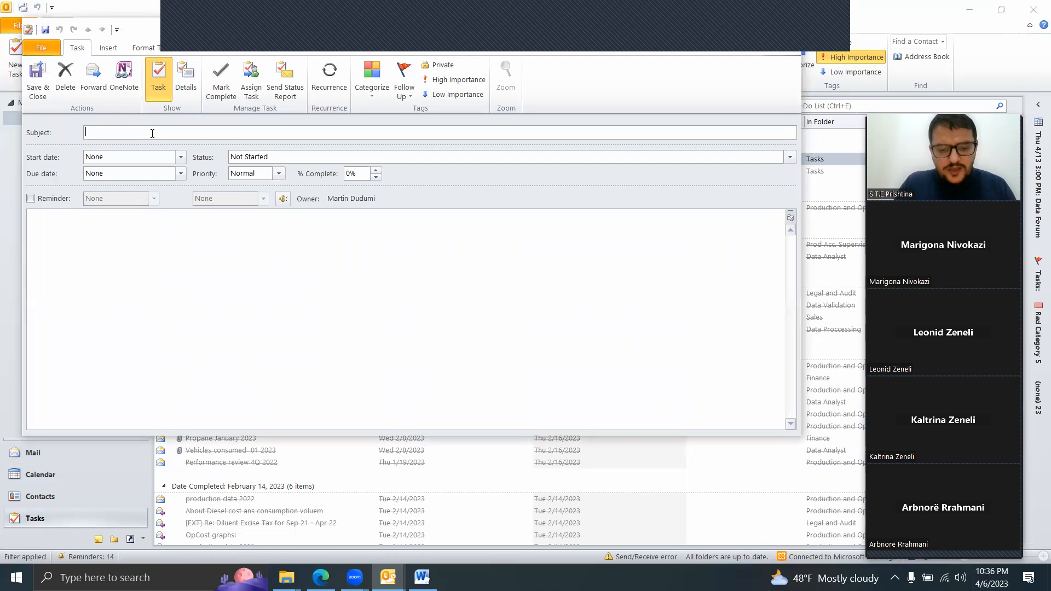
{"action": "type", "text": "Dhenia e Seminarit"}
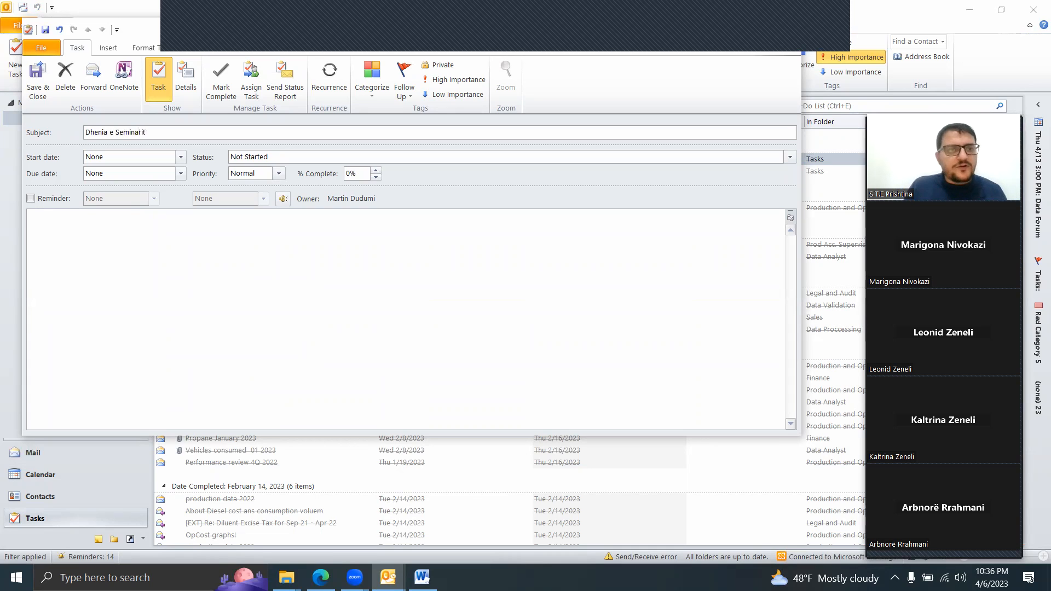
Step: Set the task's start date to April 6, 2023 and its priority to High
{"action": "left_click", "coordinate": [182, 157]}
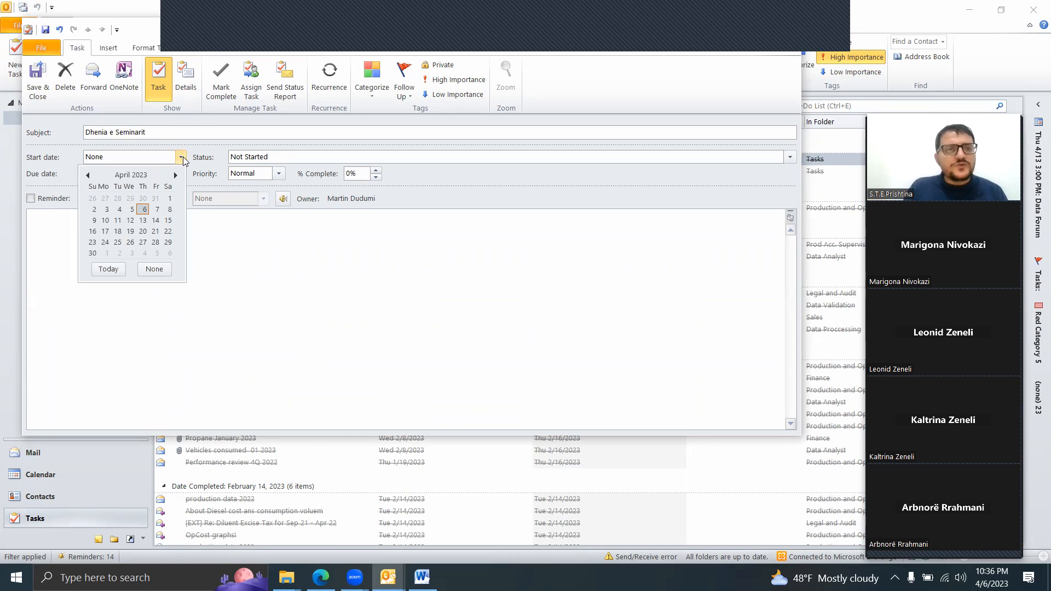
{"action": "left_click", "coordinate": [143, 209]}
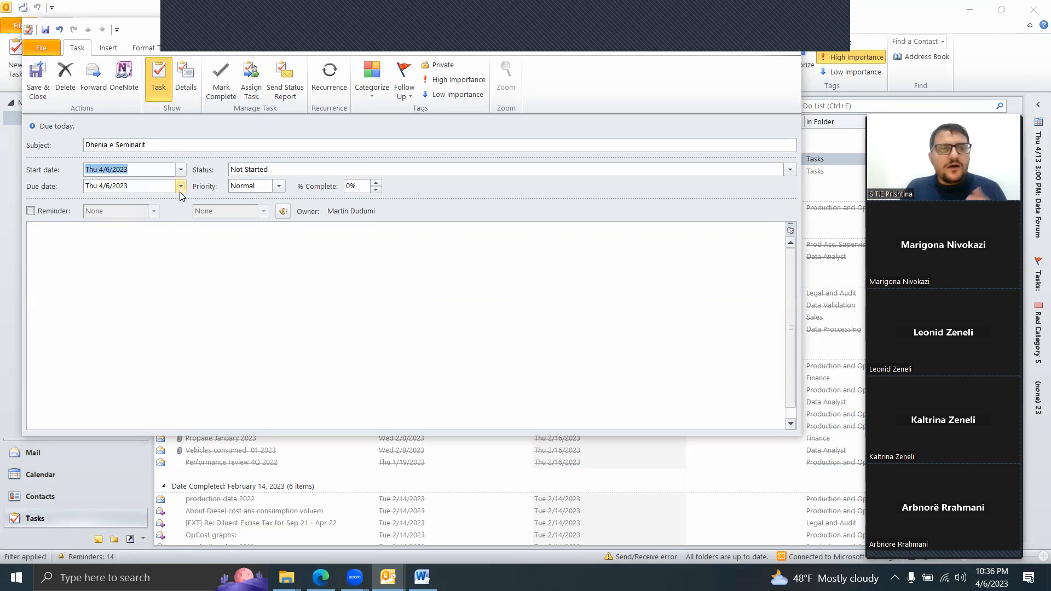
{"action": "left_click", "coordinate": [277, 190]}
{"action": "left_click", "coordinate": [254, 216]}
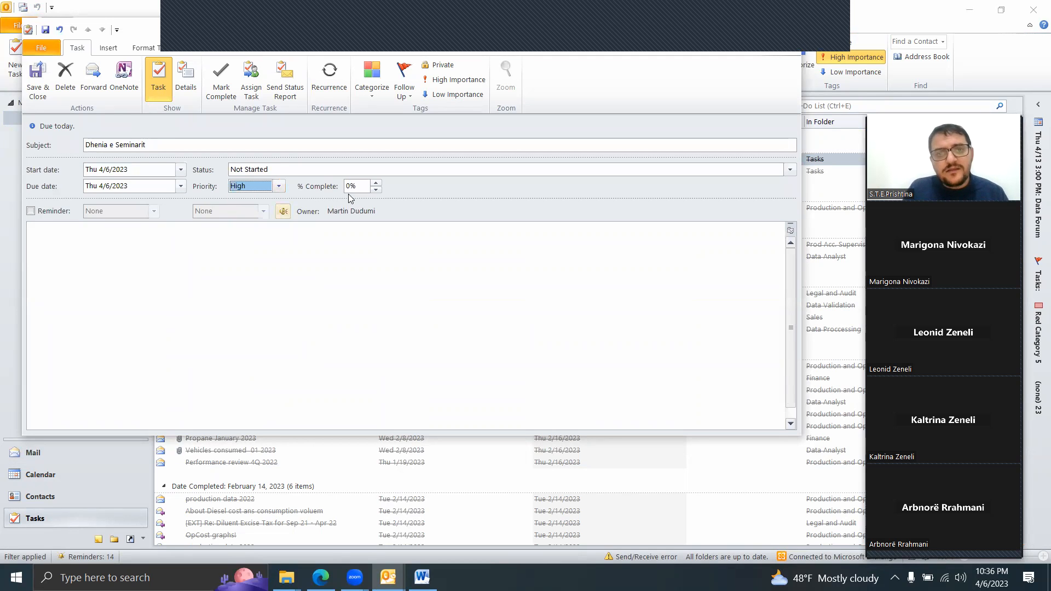
Step: Set the task's completion to 98% and turn on its reminder, saving and closing the task
{"action": "key", "text": "Tab"}
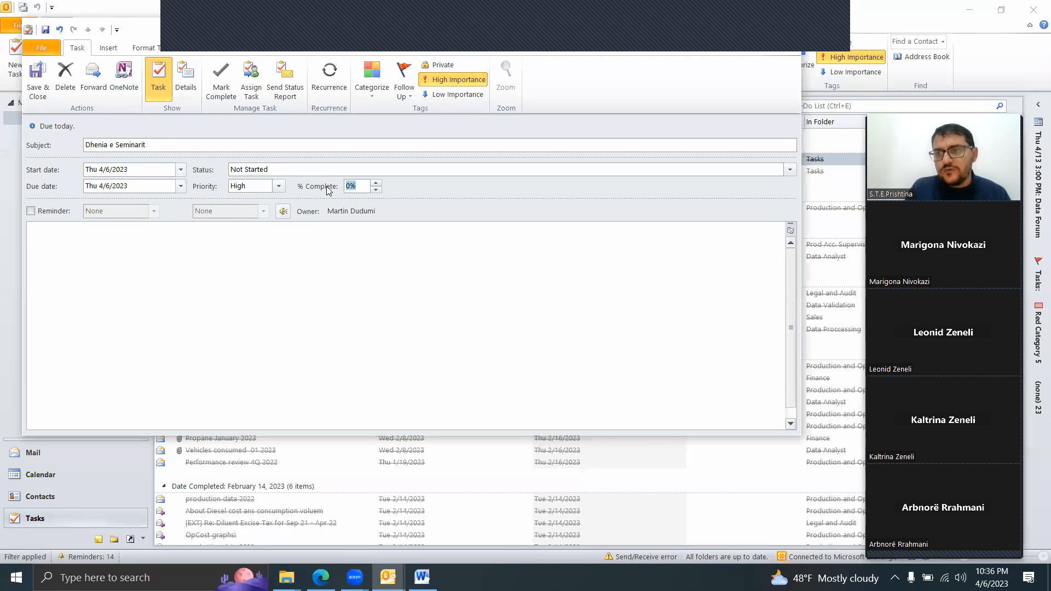
{"action": "type", "text": "98"}
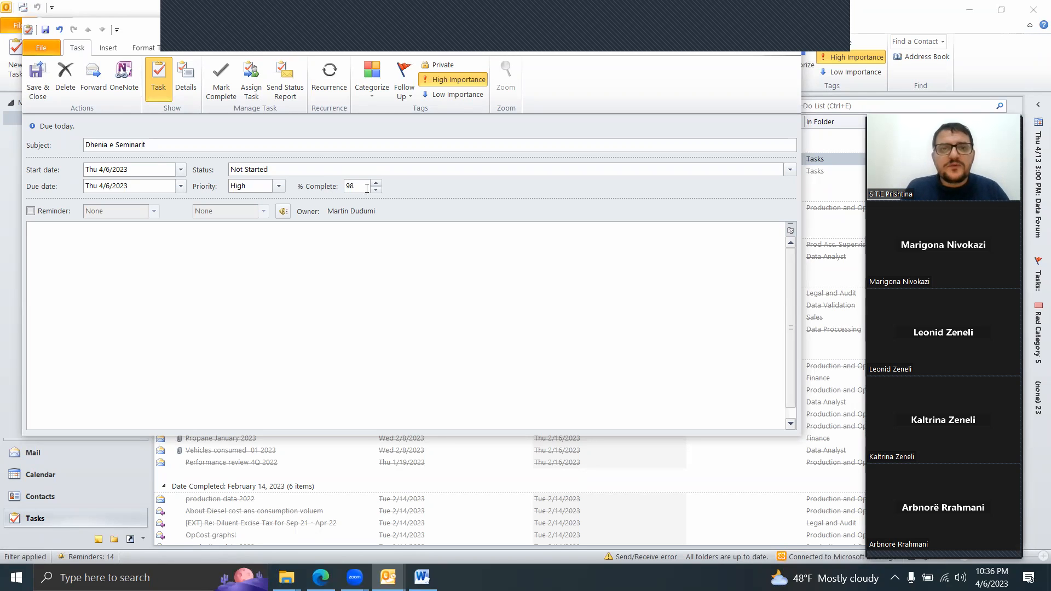
{"action": "type", "text": "%"}
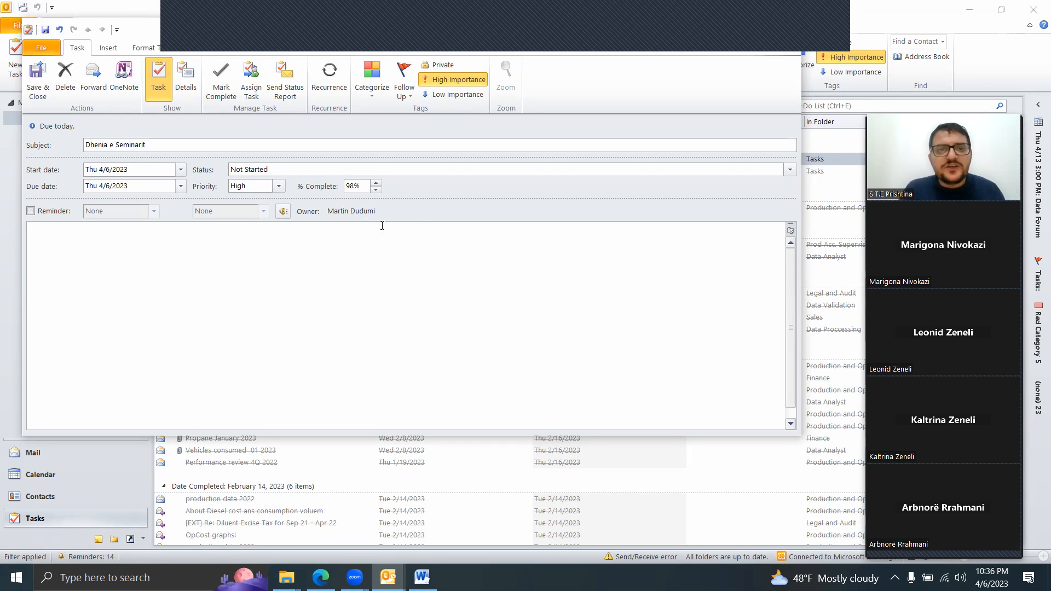
{"action": "key", "text": "Tab"}
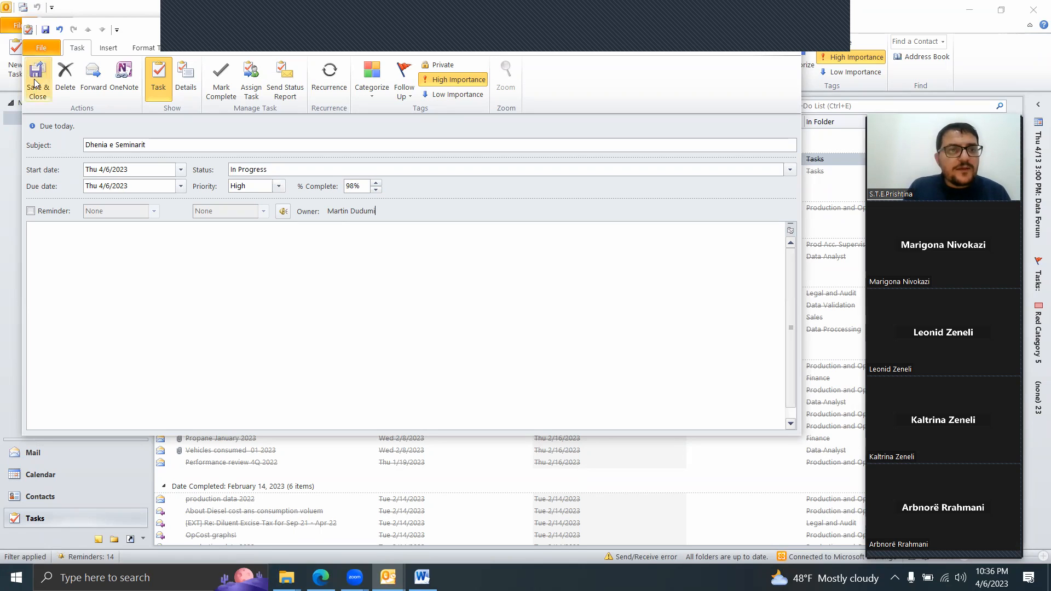
{"action": "left_click", "coordinate": [31, 210]}
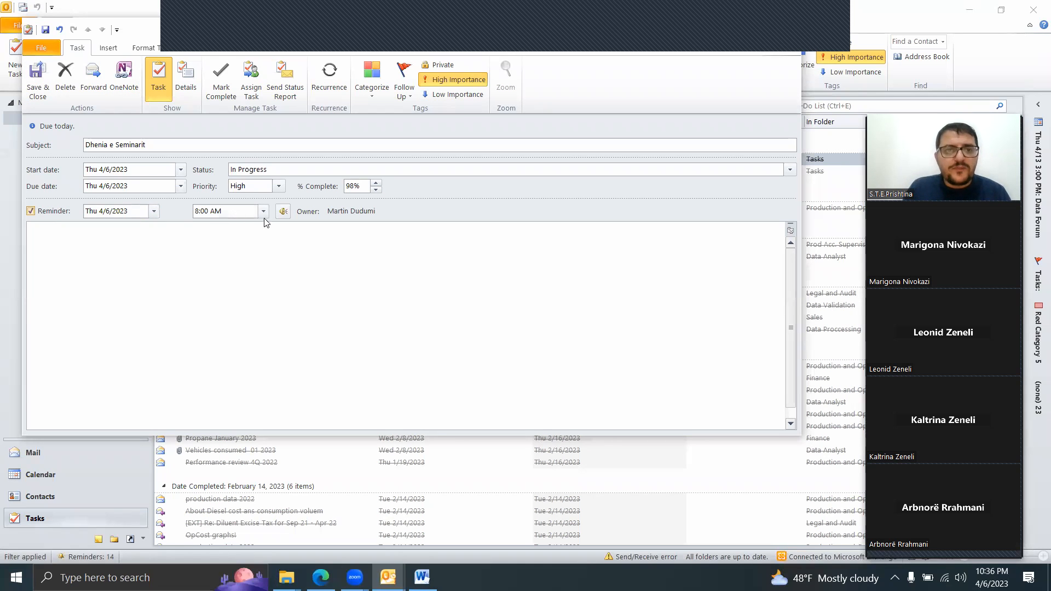
{"action": "left_click", "coordinate": [46, 81]}
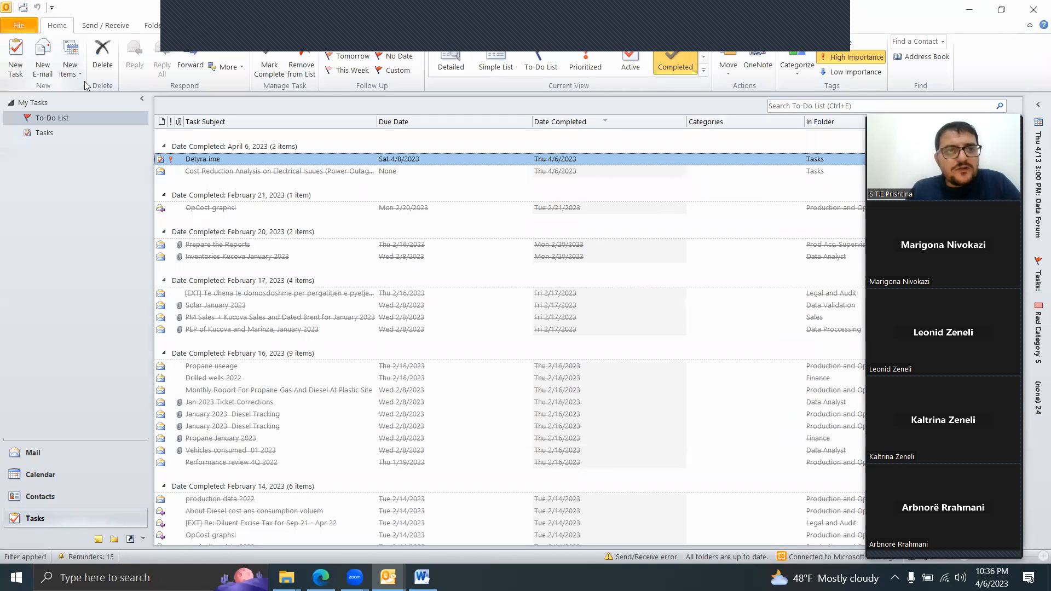
Step: Show the Tasks folder instead of the To-Do List and select the "Dhenia e Seminarit" task
{"action": "left_click", "coordinate": [80, 115]}
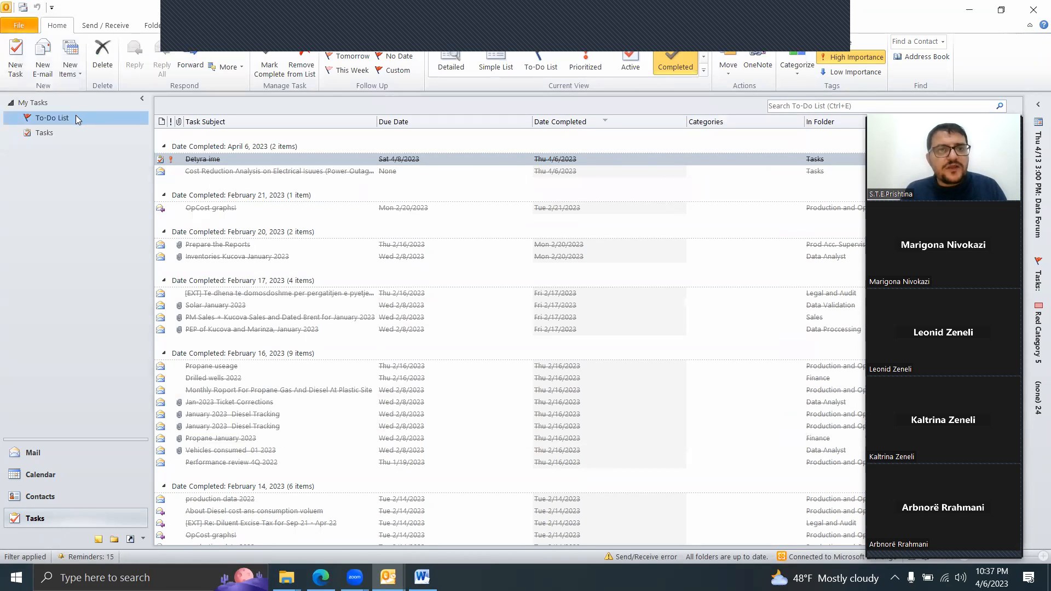
{"action": "left_click", "coordinate": [37, 133]}
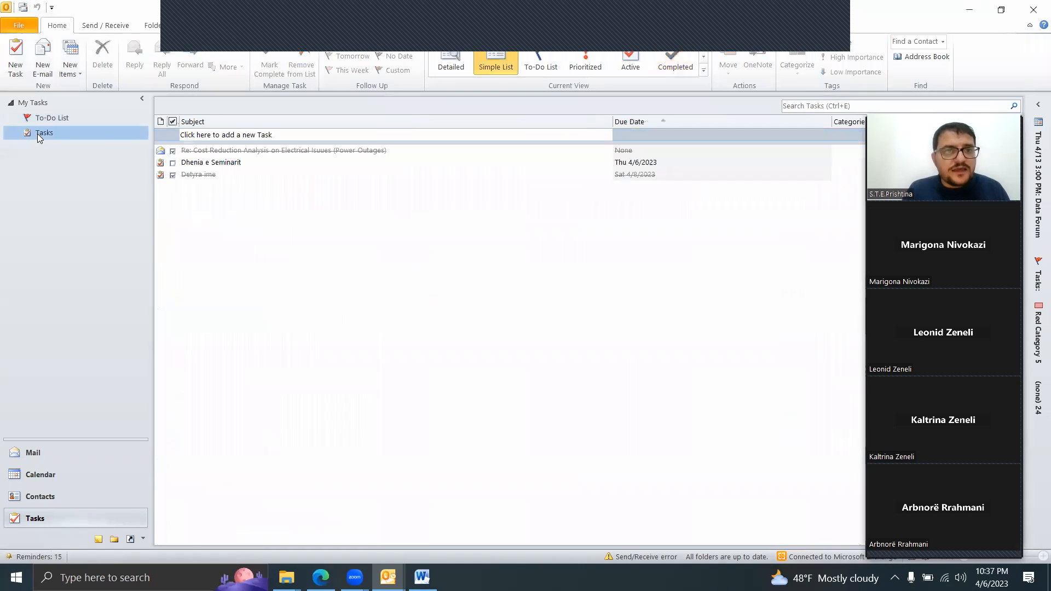
{"action": "left_click", "coordinate": [209, 163]}
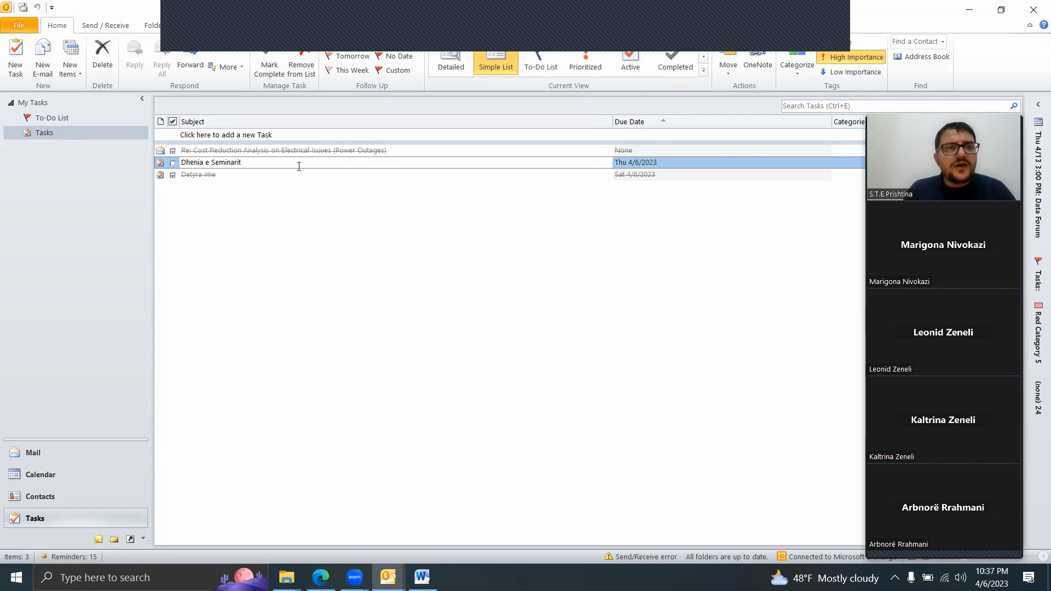
Step: Open the assignment form for the "Dhenia e Seminarit" task and close it without saving changes
{"action": "right_click", "coordinate": [197, 164]}
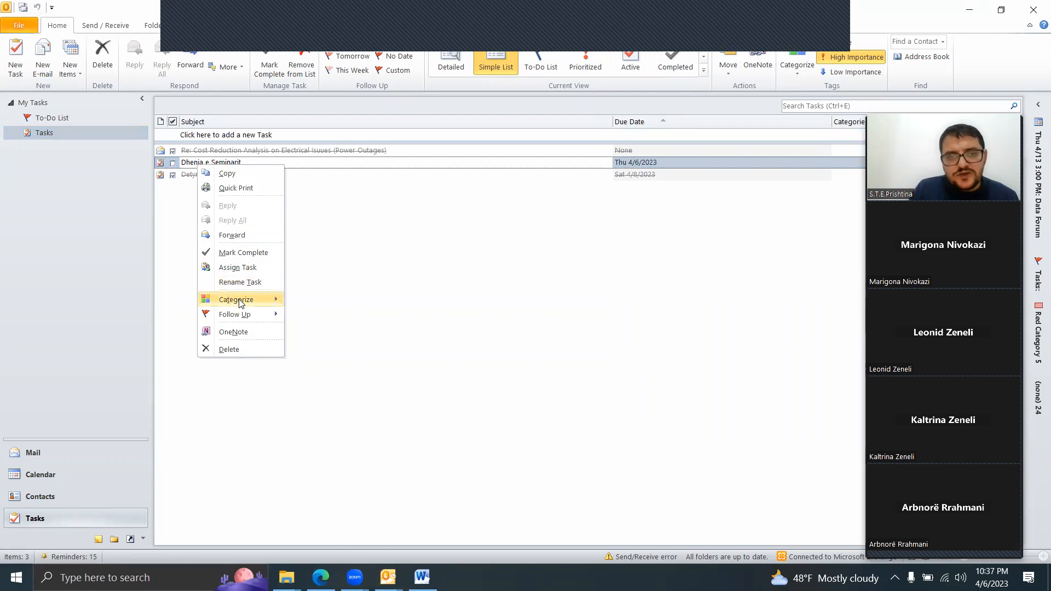
{"action": "mouse_move", "coordinate": [255, 319]}
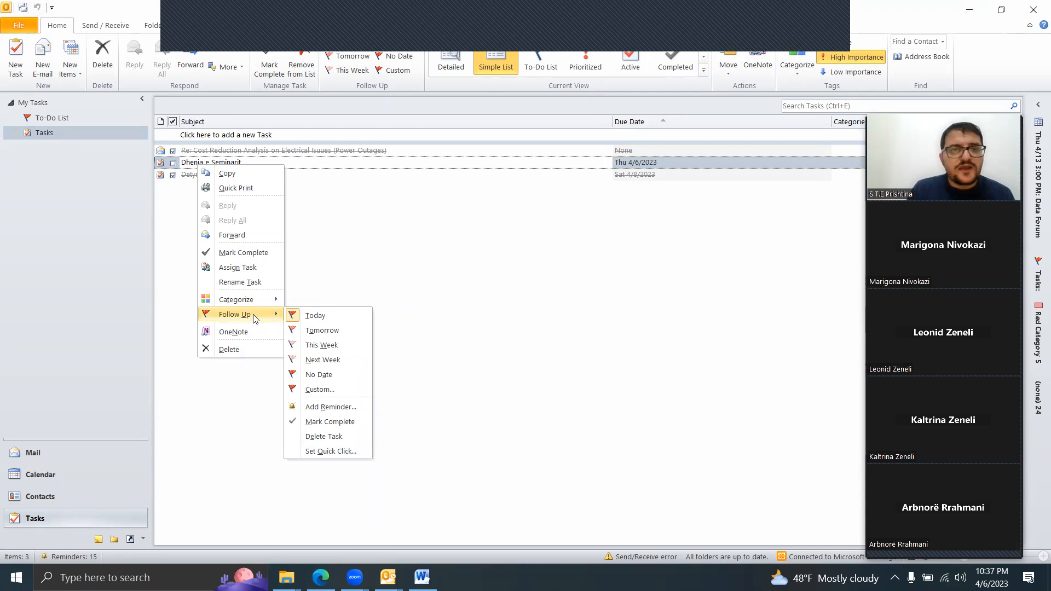
{"action": "left_click", "coordinate": [252, 267]}
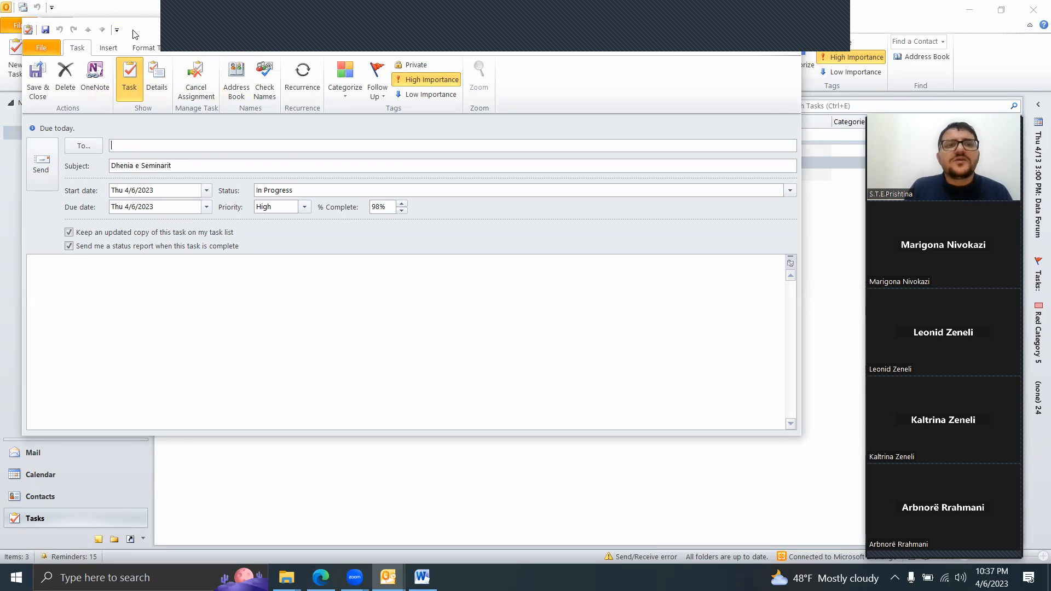
{"action": "left_click_drag", "start_coordinate": [136, 34], "coordinate": [178, 147]}
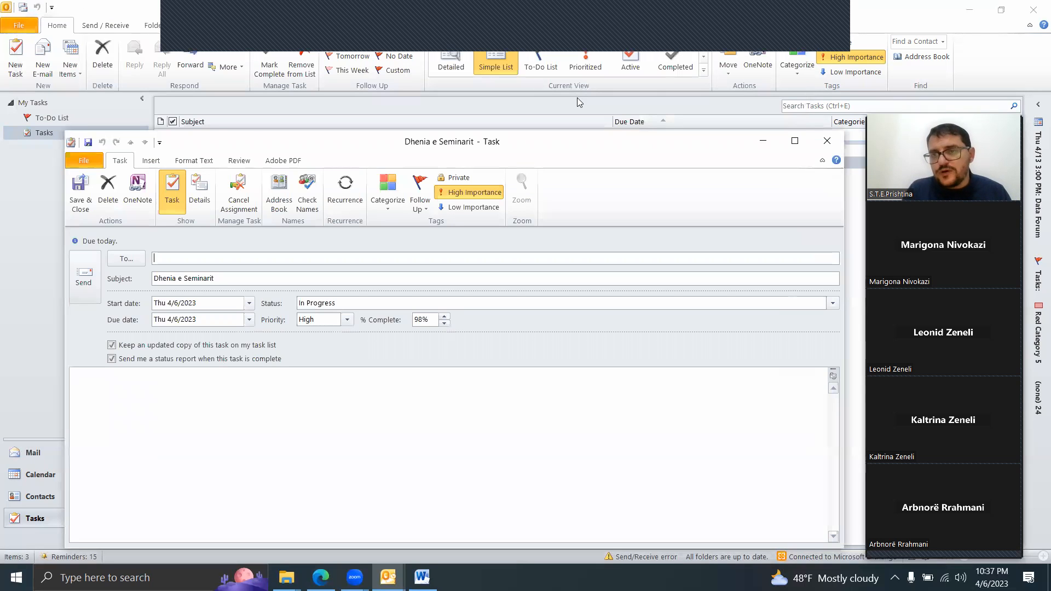
{"action": "left_click", "coordinate": [829, 141]}
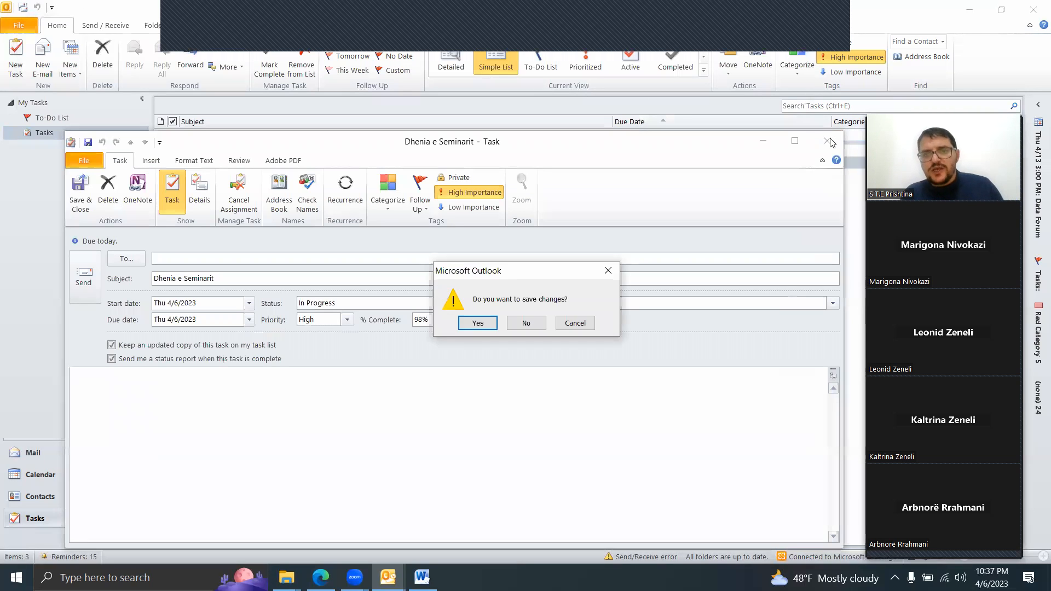
{"action": "left_click", "coordinate": [529, 323]}
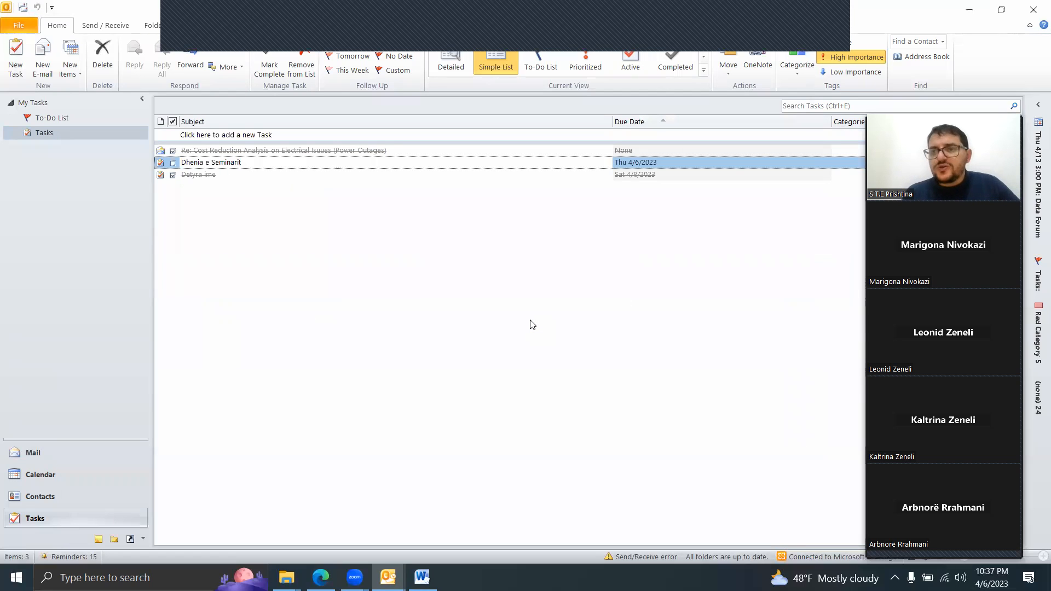